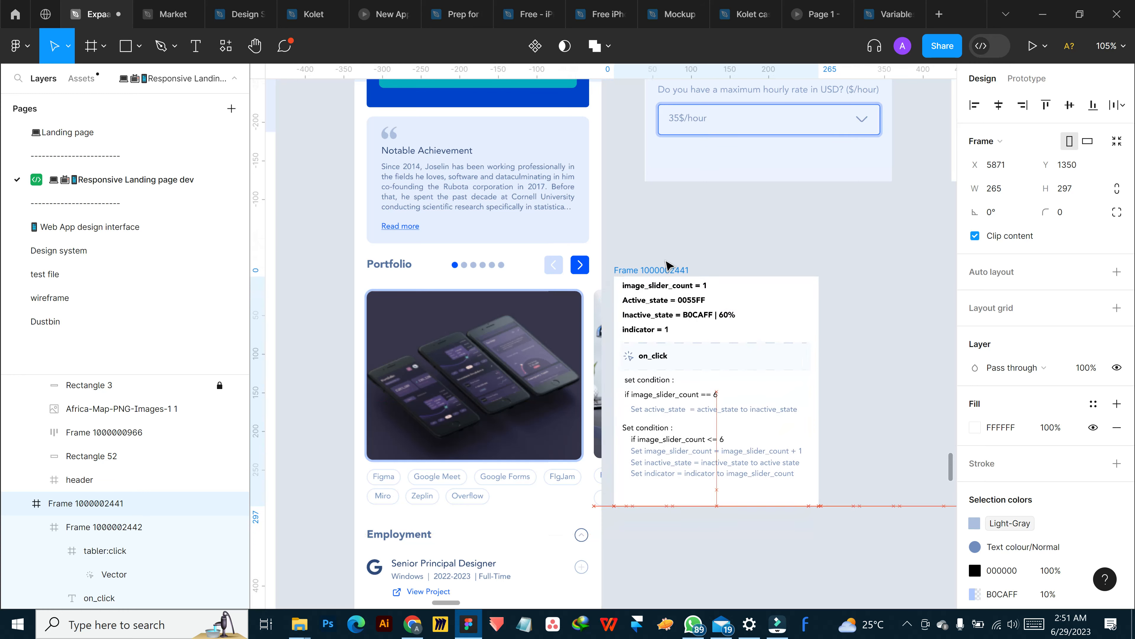
{"action": "scroll", "coordinate": [738, 487], "scroll_direction": "down", "scroll_amount": 4}
{"action": "scroll", "coordinate": [935, 313], "scroll_direction": "up", "scroll_amount": 6}
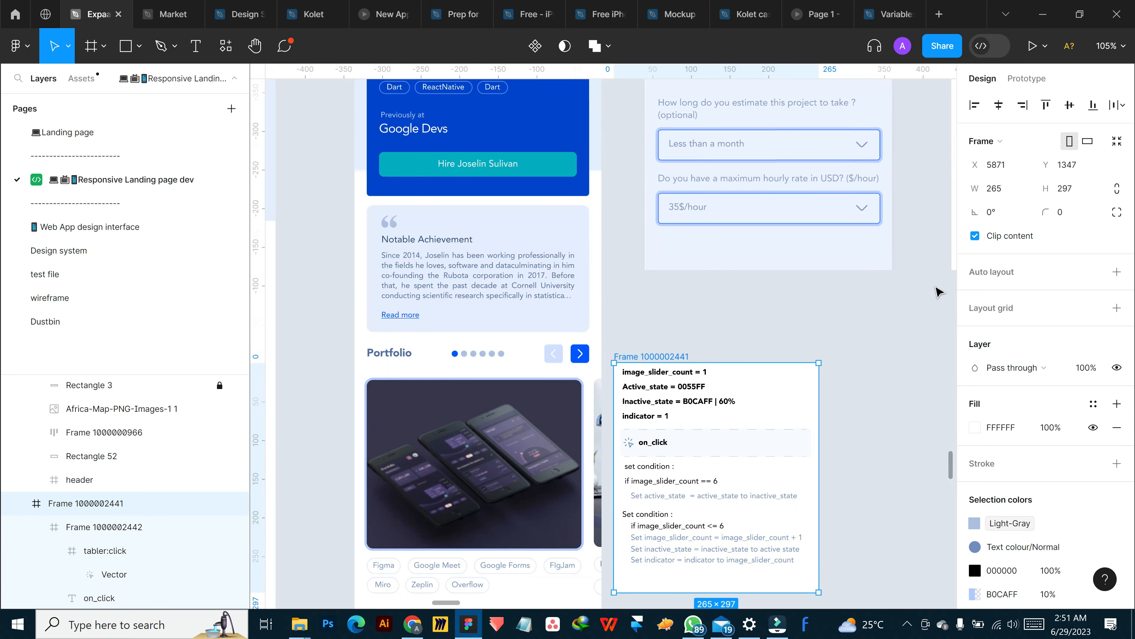
{"action": "scroll", "coordinate": [850, 358], "scroll_direction": "down", "scroll_amount": 10}
{"action": "right_click", "coordinate": [767, 400]}
{"action": "key", "text": "Escape"}
{"action": "scroll", "coordinate": [834, 175], "scroll_direction": "up", "scroll_amount": 6}
{"action": "scroll", "coordinate": [834, 176], "scroll_direction": "up", "scroll_amount": 4}
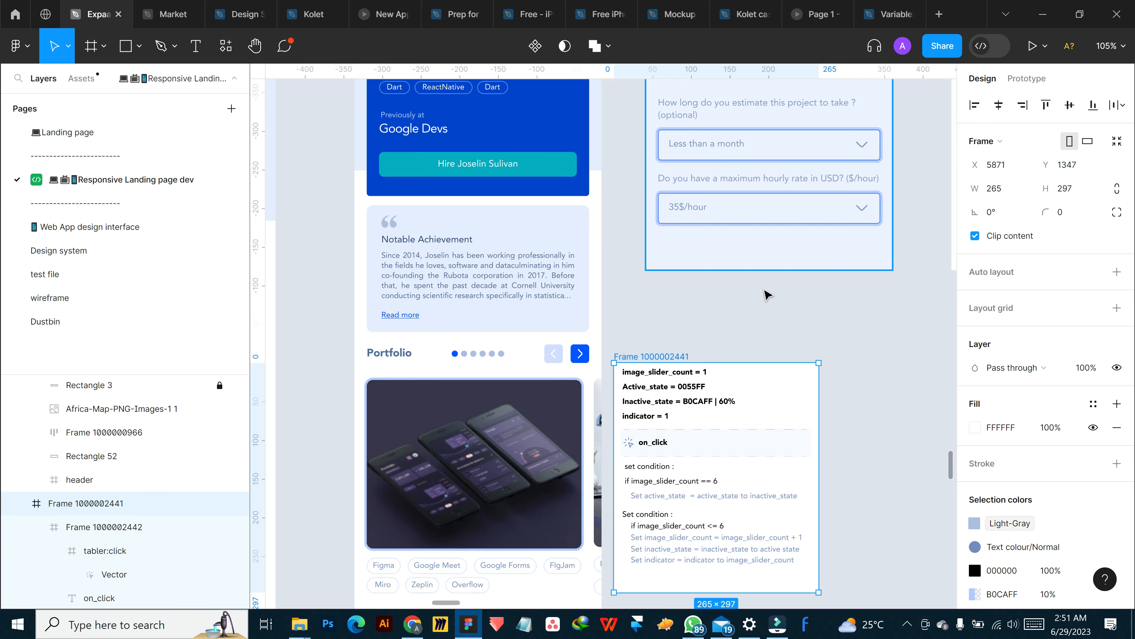
{"action": "left_click", "coordinate": [760, 300]}
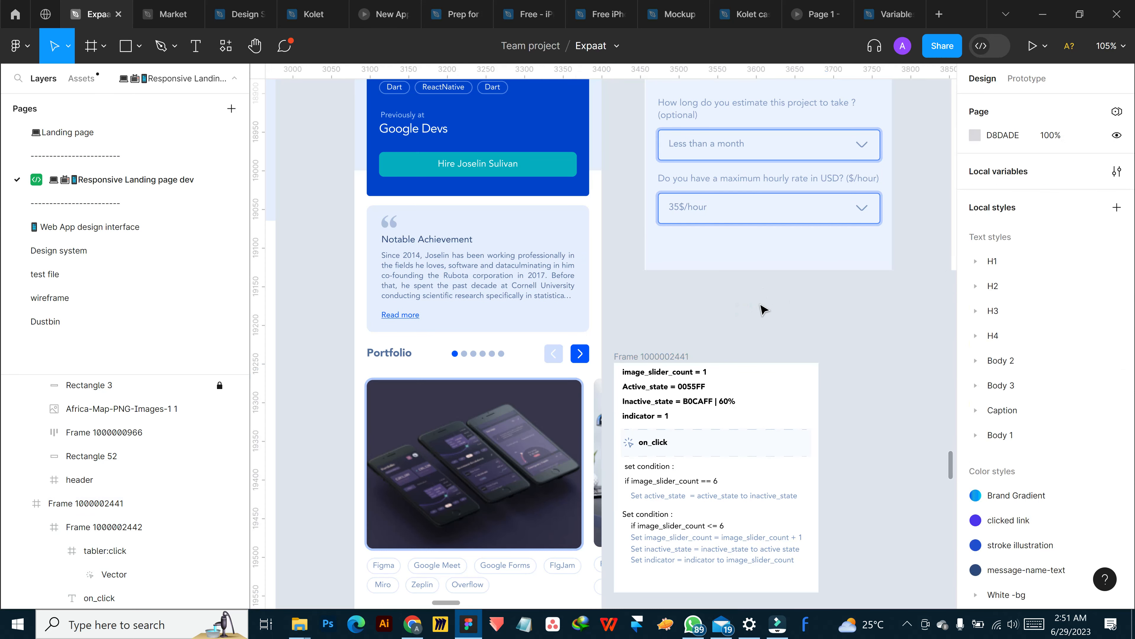
{"action": "left_click", "coordinate": [657, 356]}
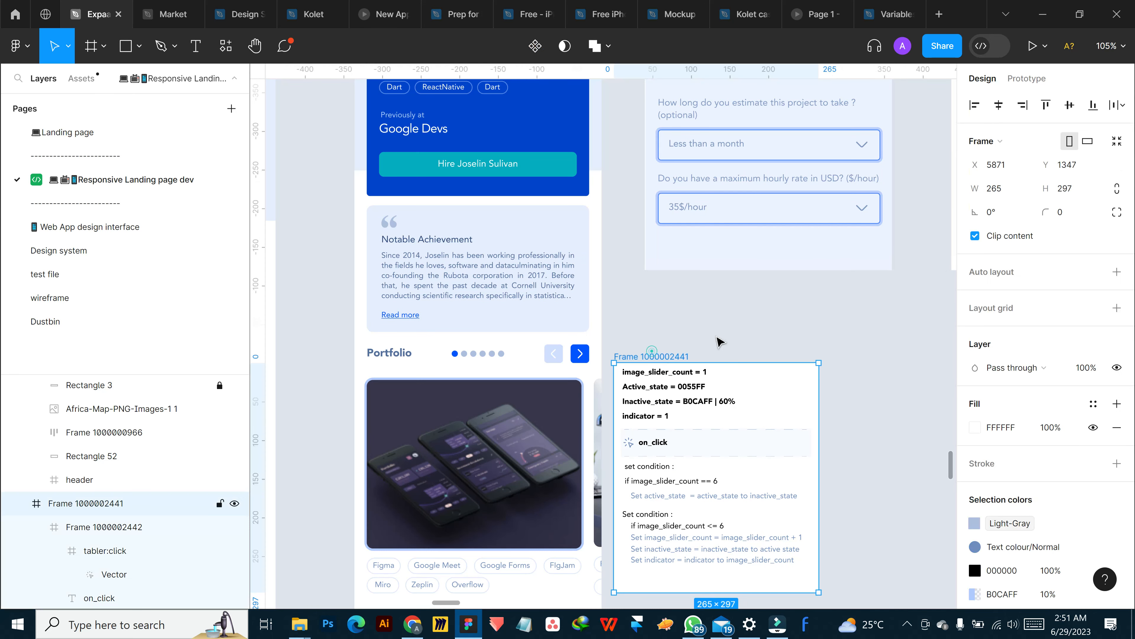
{"action": "left_click", "coordinate": [746, 308]}
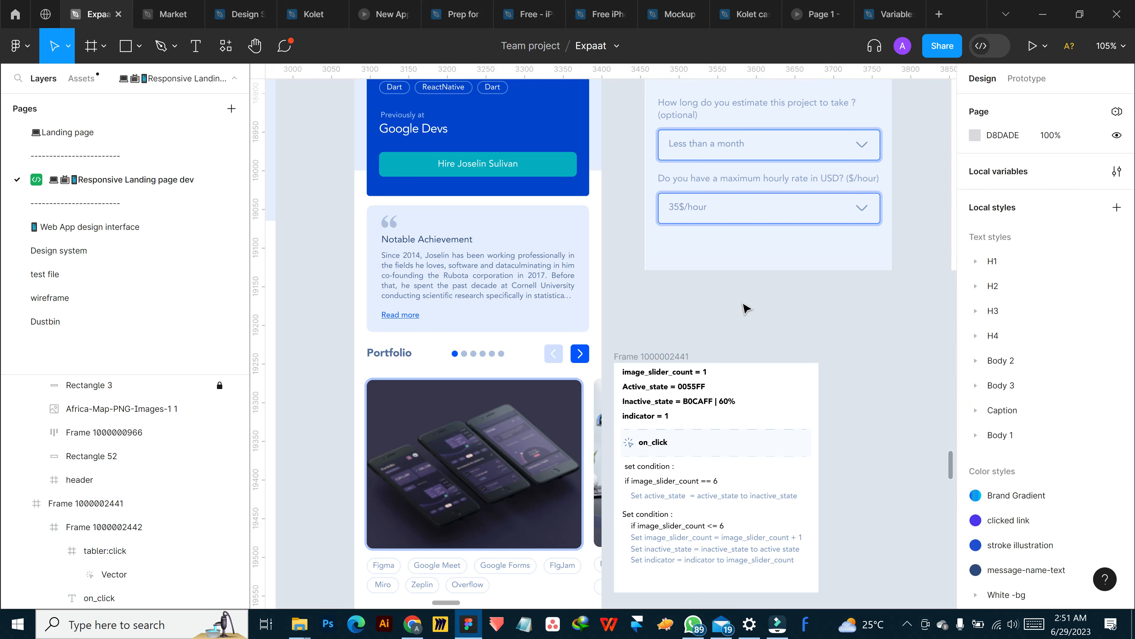
{"action": "left_click", "coordinate": [770, 311]}
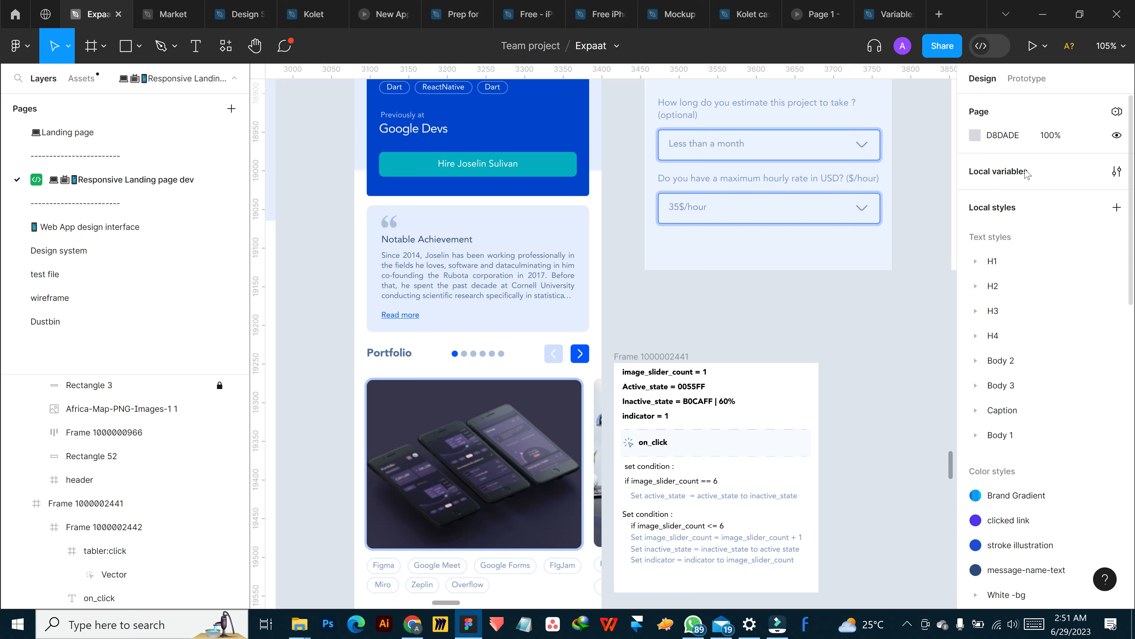
Create a new local variable collection and name it "image slider"
{"action": "left_click", "coordinate": [1117, 174]}
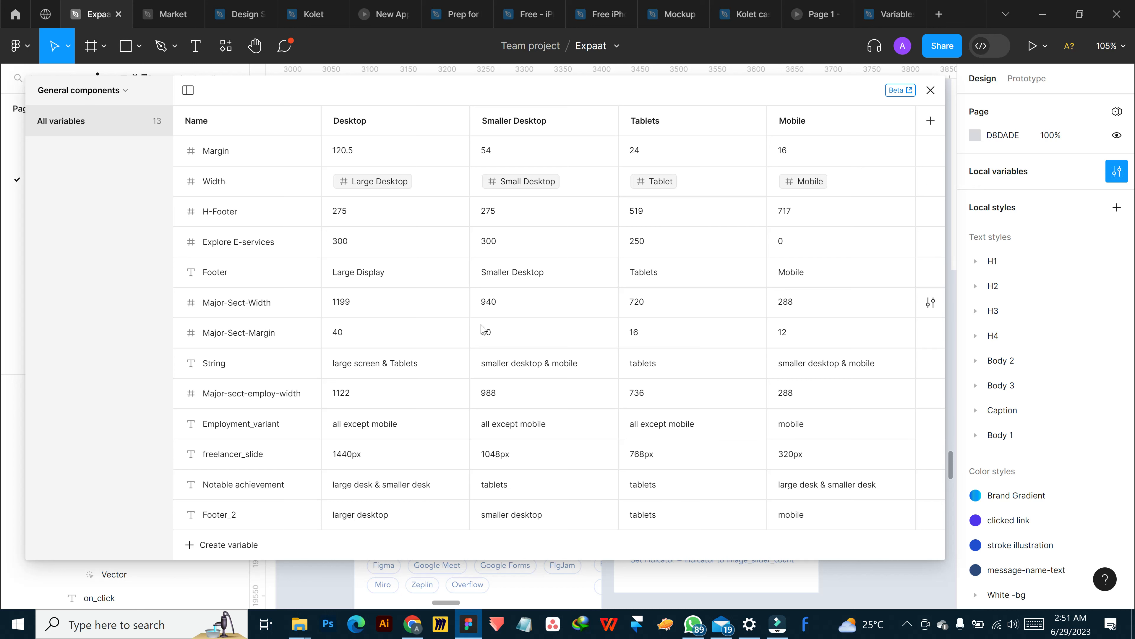
{"action": "left_click", "coordinate": [115, 91]}
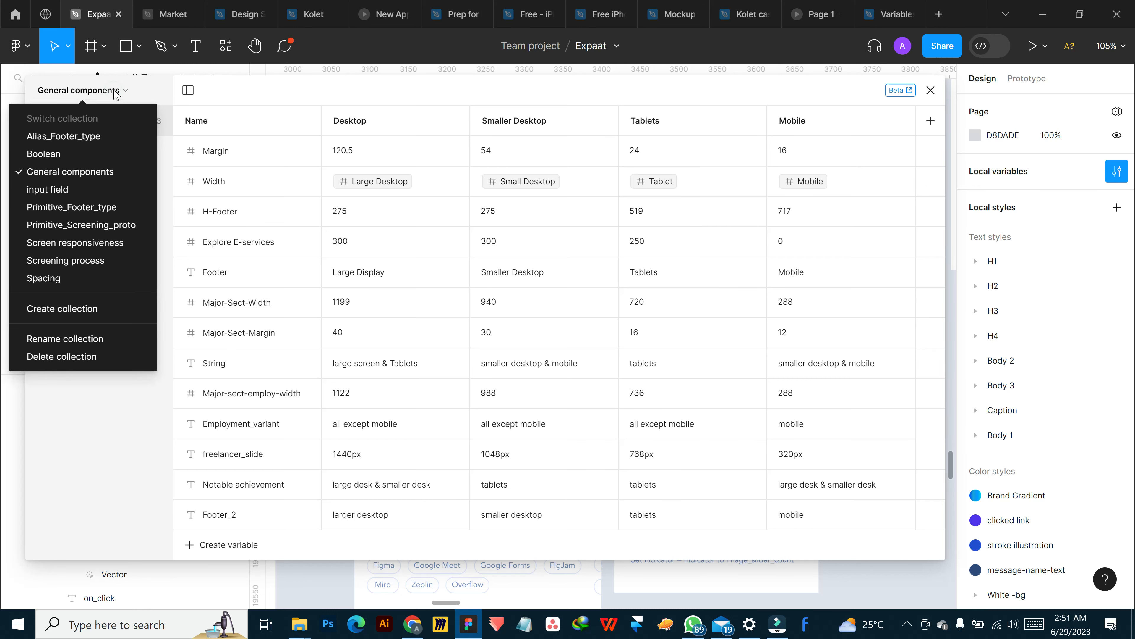
{"action": "left_click", "coordinate": [85, 311]}
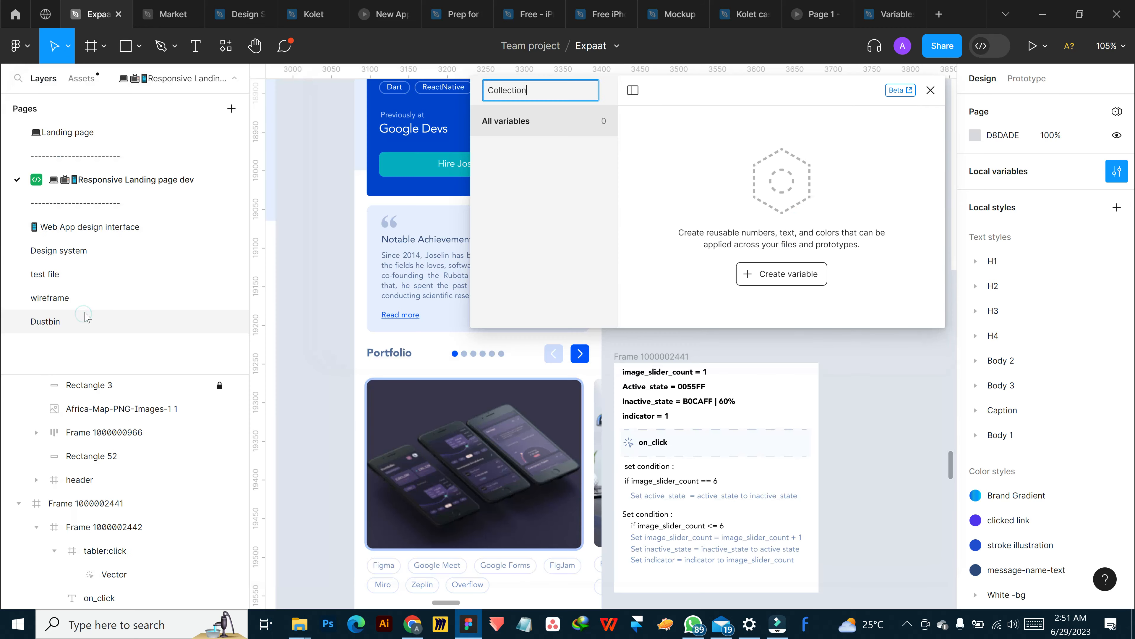
{"action": "left_click_drag", "start_coordinate": [684, 101], "coordinate": [890, 105]}
{"action": "double_click", "coordinate": [727, 106]}
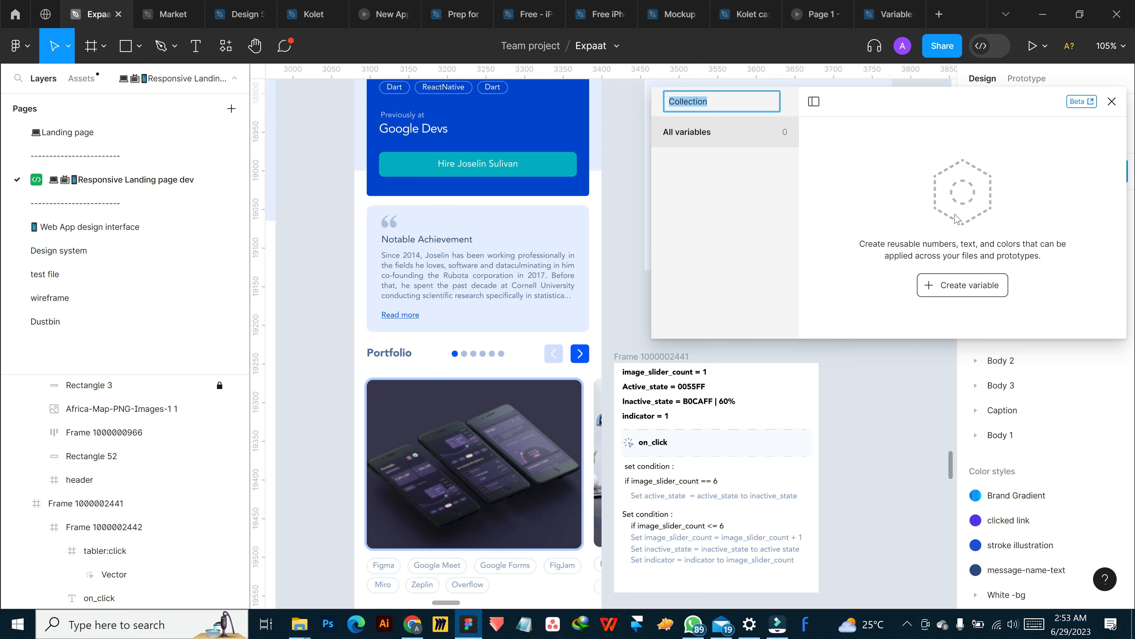
{"action": "left_click_drag", "start_coordinate": [899, 102], "coordinate": [882, 140]}
{"action": "double_click", "coordinate": [700, 143]}
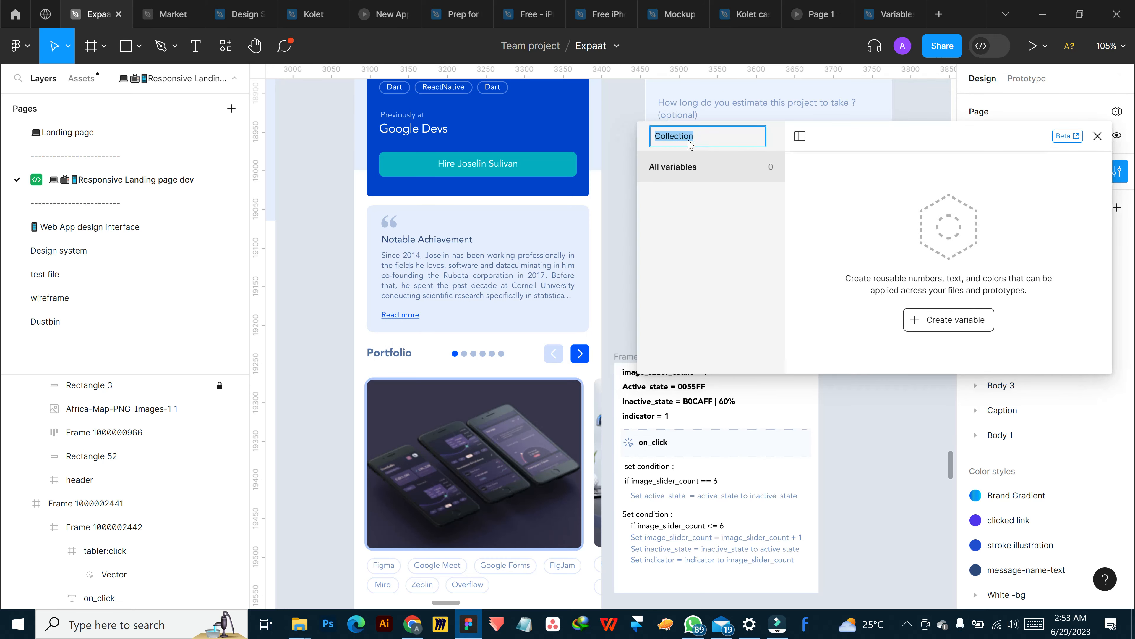
{"action": "type", "text": "image slider"}
{"action": "key", "text": "Return"}
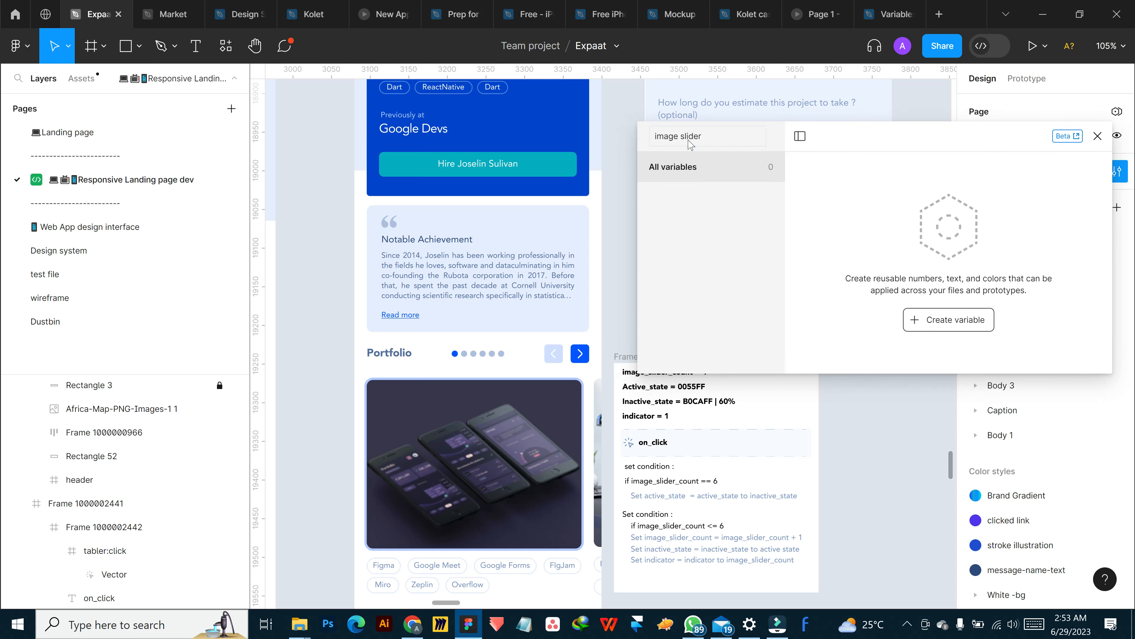
Add four variables to the image slider collection: a number, two colors and a second number
{"action": "left_click_drag", "start_coordinate": [875, 144], "coordinate": [836, 116]}
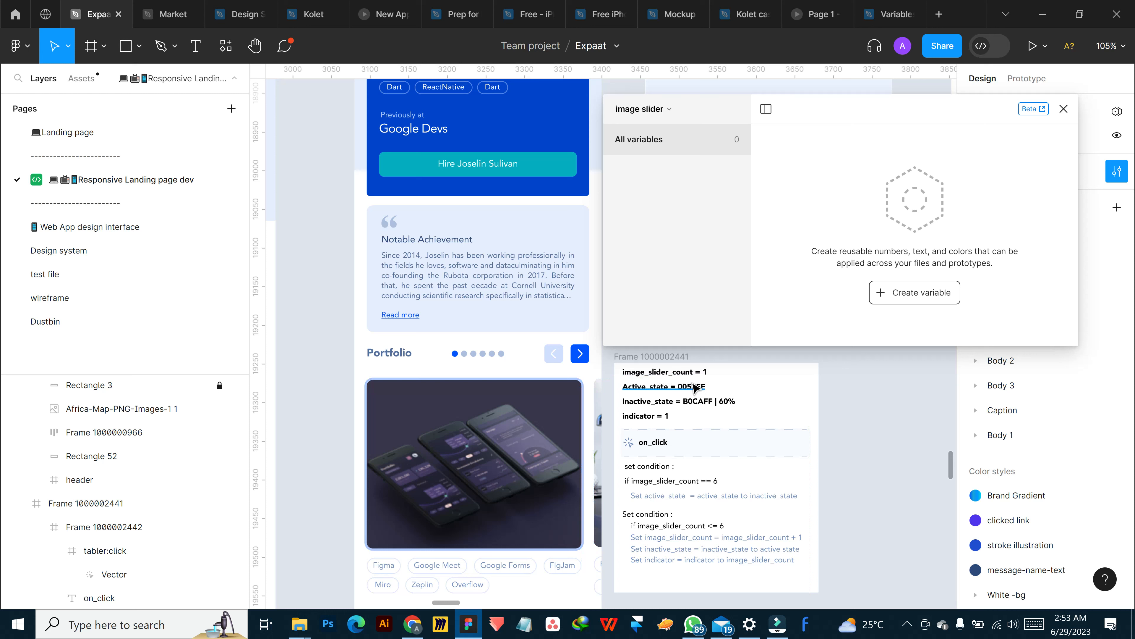
{"action": "left_click", "coordinate": [919, 300]}
{"action": "left_click", "coordinate": [907, 340]}
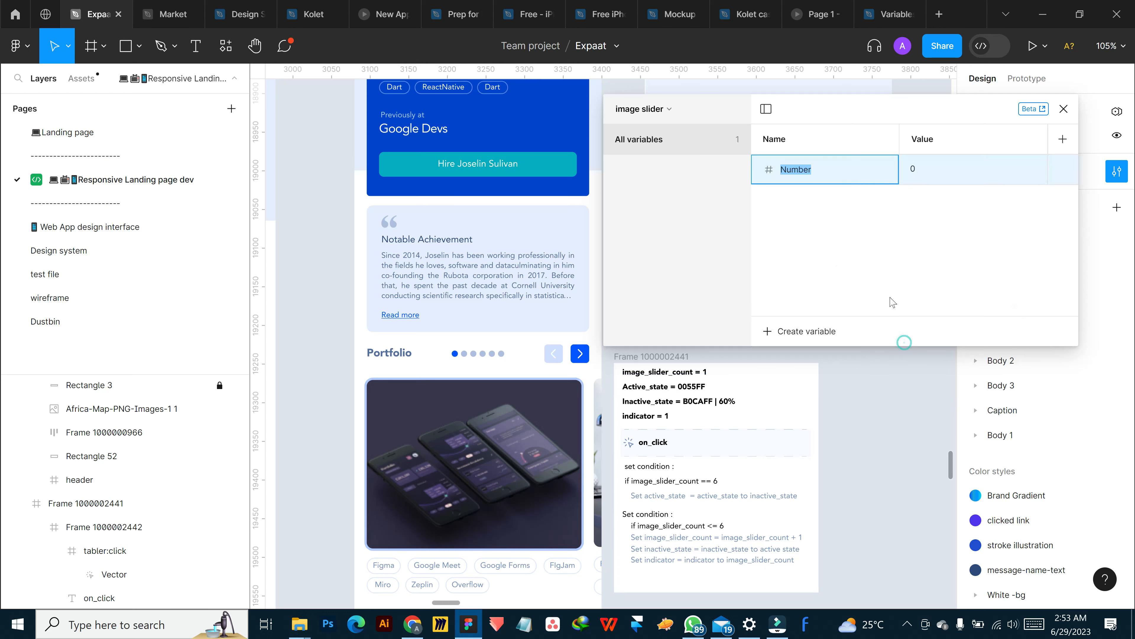
{"action": "left_click", "coordinate": [812, 338]}
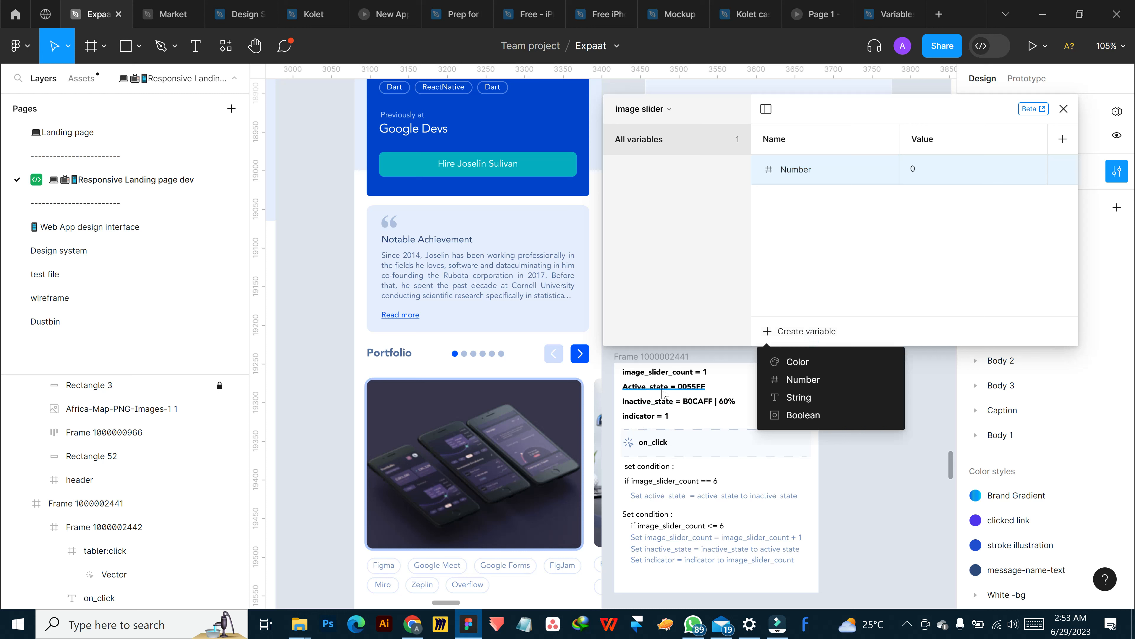
{"action": "left_click", "coordinate": [791, 368]}
{"action": "left_click", "coordinate": [800, 331]}
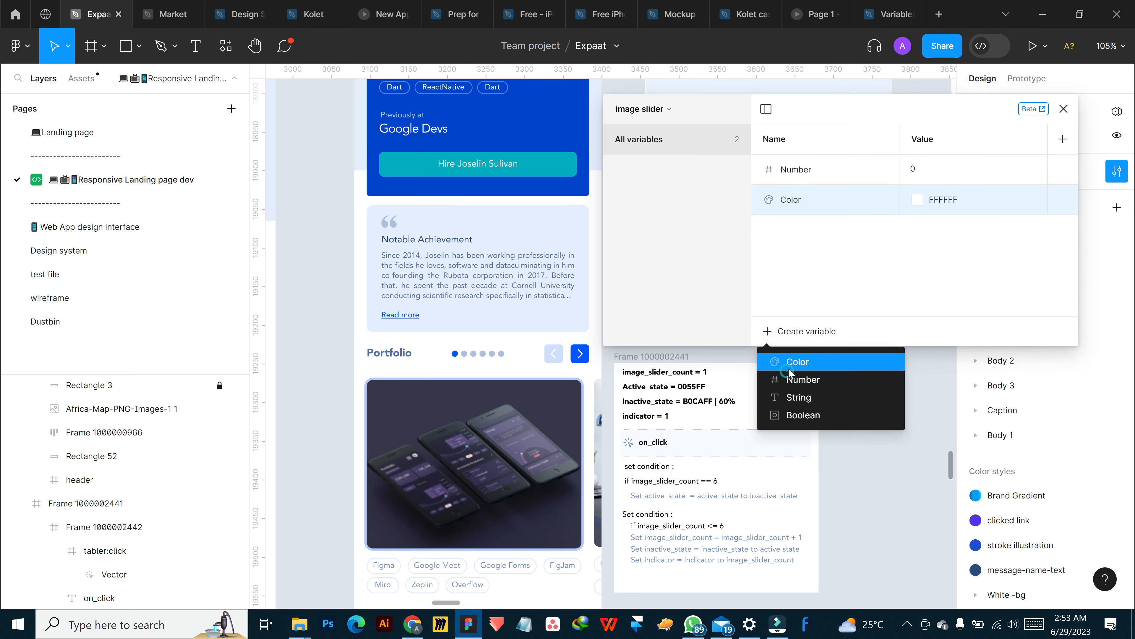
{"action": "left_click", "coordinate": [789, 367]}
{"action": "left_click", "coordinate": [800, 331]}
{"action": "left_click", "coordinate": [839, 224]}
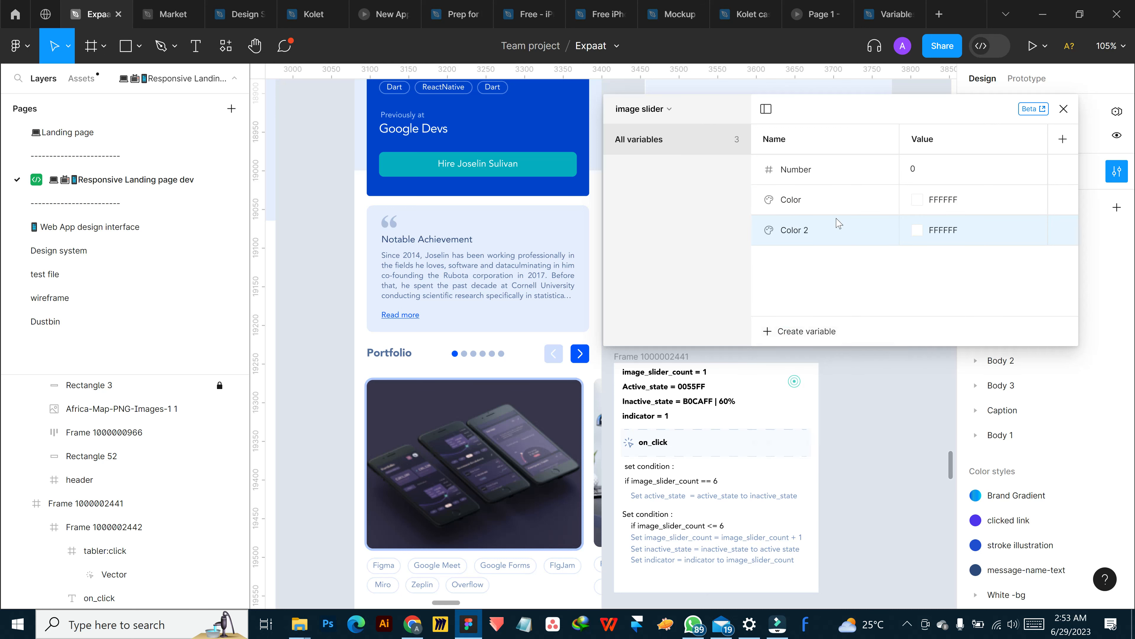
Rename the first number variable as image_slider_count and set its value to 1
{"action": "left_click", "coordinate": [804, 172]}
{"action": "double_click", "coordinate": [810, 177]}
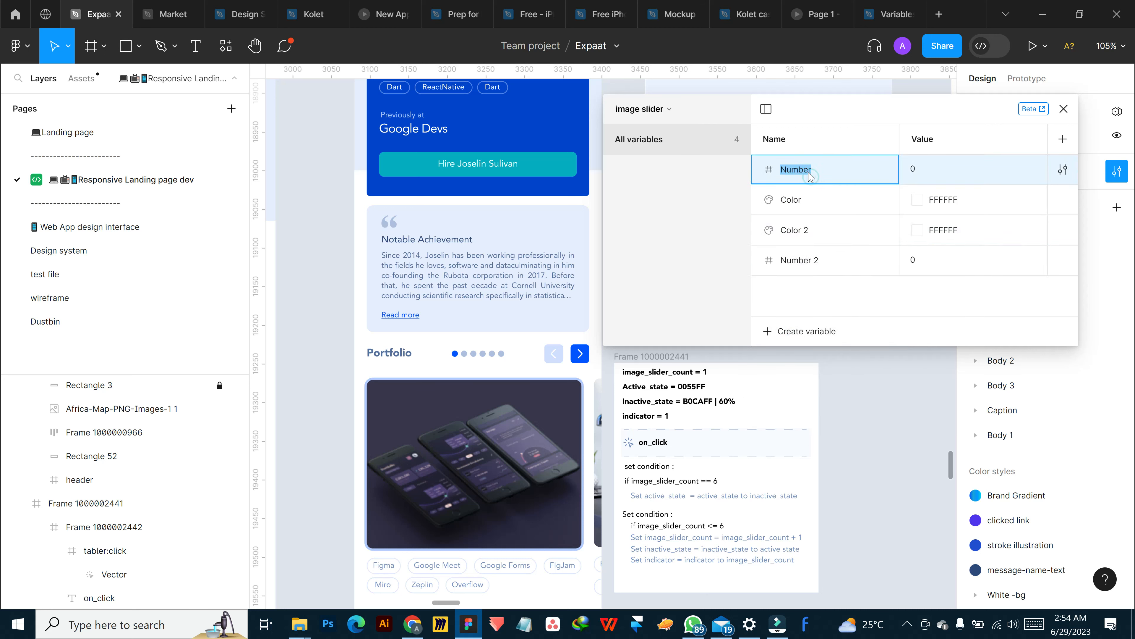
{"action": "type", "text": "image_slider_count"}
{"action": "left_click", "coordinate": [943, 169]}
{"action": "type", "text": "1"}
Rename the first color variable as active_state and set its color to 0055FF
{"action": "left_click", "coordinate": [799, 198]}
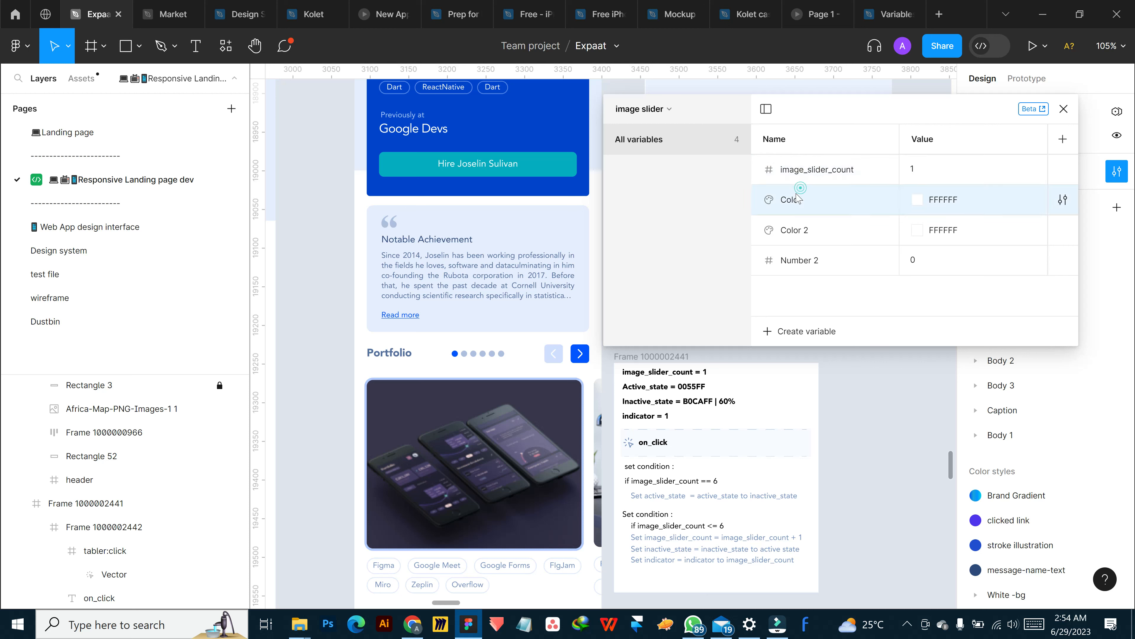
{"action": "double_click", "coordinate": [798, 200]}
{"action": "type", "text": "active"}
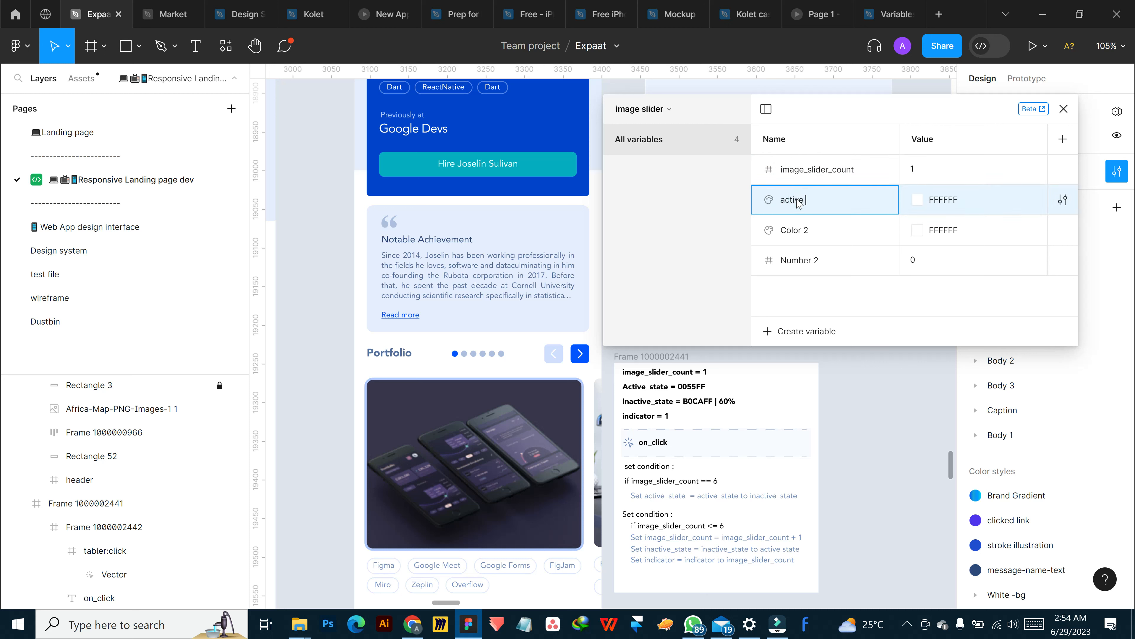
{"action": "type", "text": "_state"}
{"action": "double_click", "coordinate": [949, 199]}
{"action": "type", "text": "0055"}
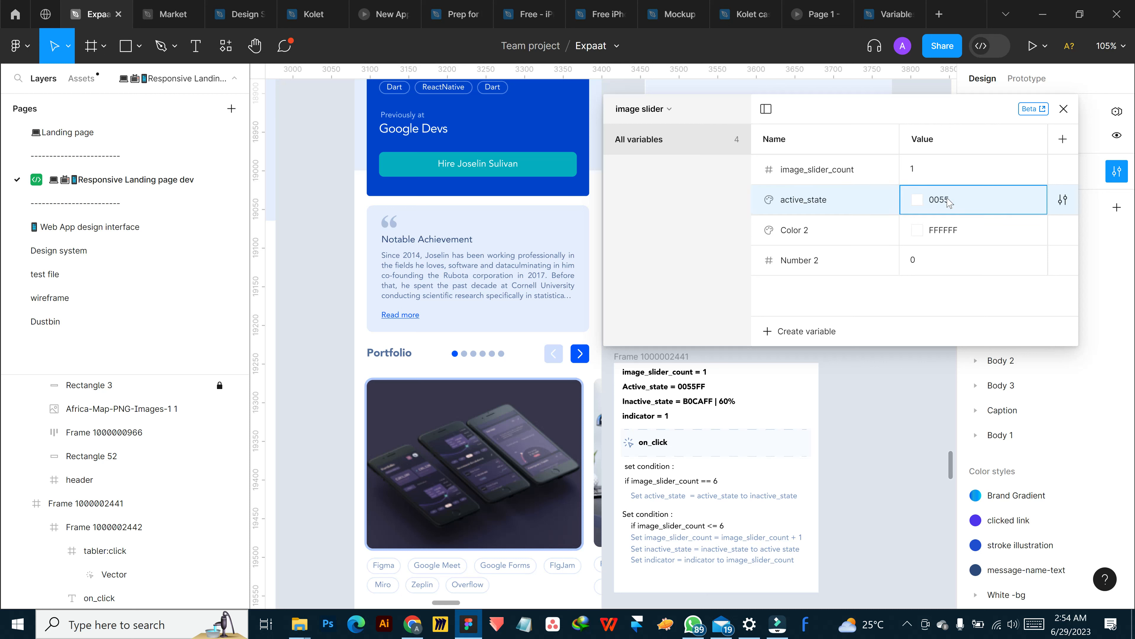
{"action": "type", "text": "ff"}
{"action": "type", "text": "FF"}
Rename the second color variable as inactive_state
{"action": "double_click", "coordinate": [798, 230]}
{"action": "type", "text": "inactive_state"}
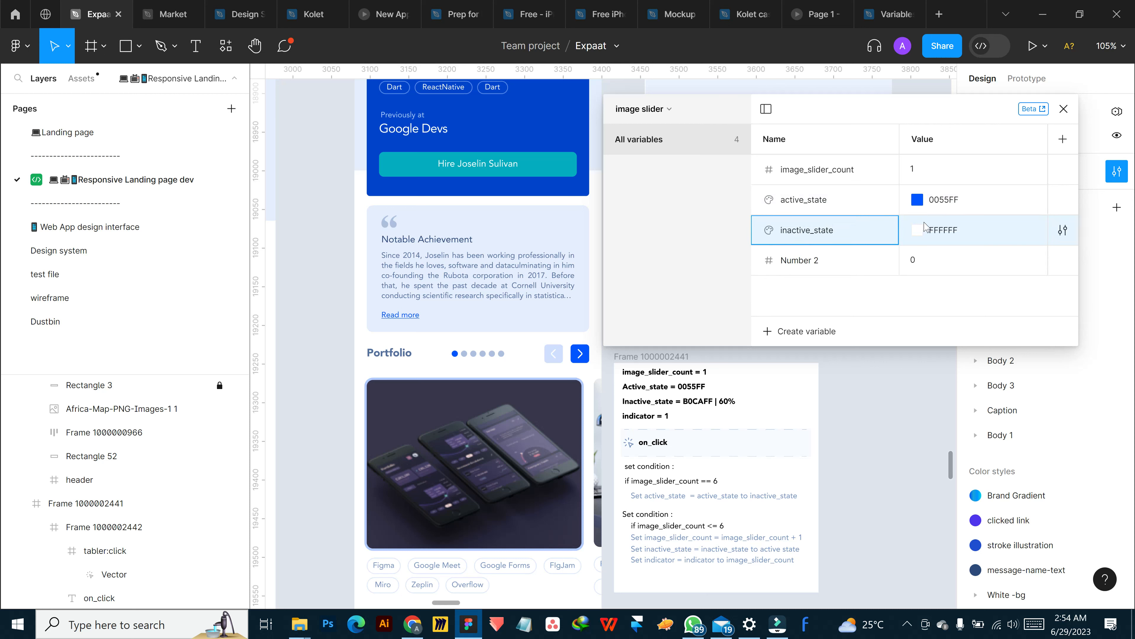
Try to enter B0CAFF directly as the inactive_state value in the variables table
{"action": "left_click", "coordinate": [943, 231]}
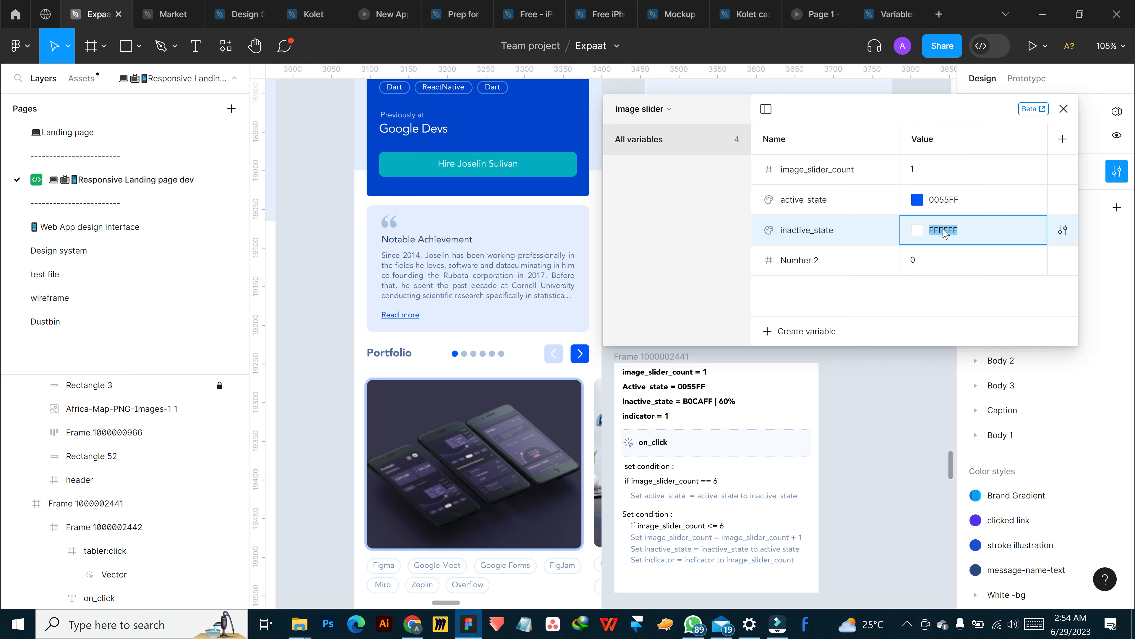
{"action": "type", "text": "b0"}
{"action": "key", "text": "BackSpace"}
{"action": "key", "text": "BackSpace"}
{"action": "type", "text": "B"}
{"action": "type", "text": "O"}
{"action": "type", "text": "CAFF"}
Try to set the inactive_state color to B0CAFF at 60% opacity in the color picker
{"action": "left_click", "coordinate": [919, 231]}
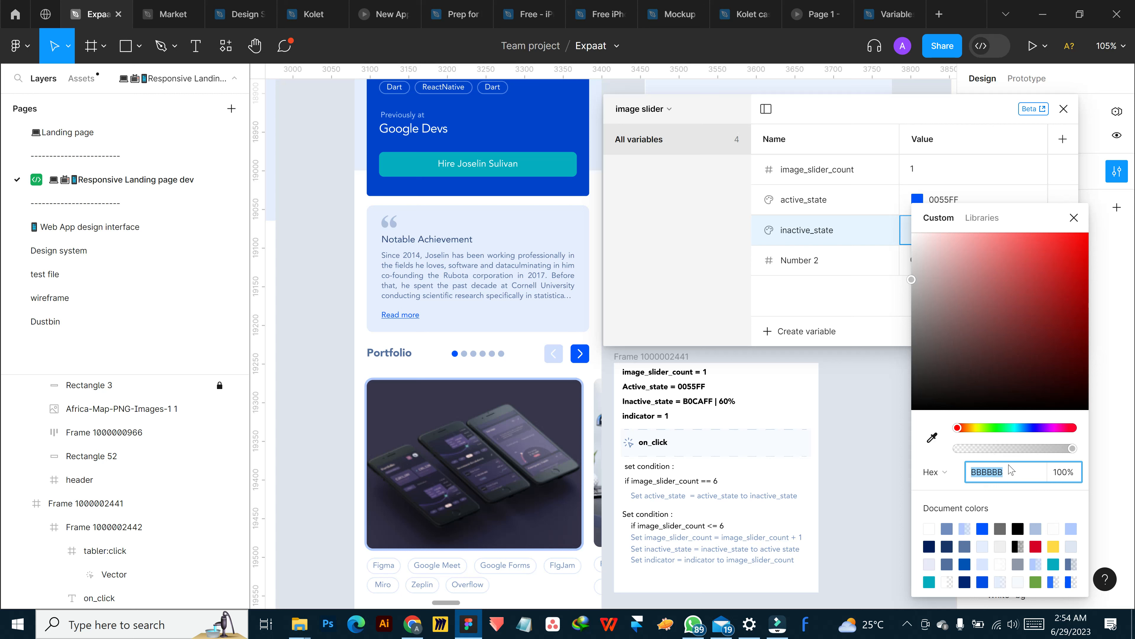
{"action": "type", "text": "B"}
{"action": "type", "text": "O"}
{"action": "type", "text": "CAFF"}
{"action": "type", "text": "6"}
{"action": "key", "text": "Return"}
{"action": "left_click_drag", "start_coordinate": [961, 298], "coordinate": [943, 279]}
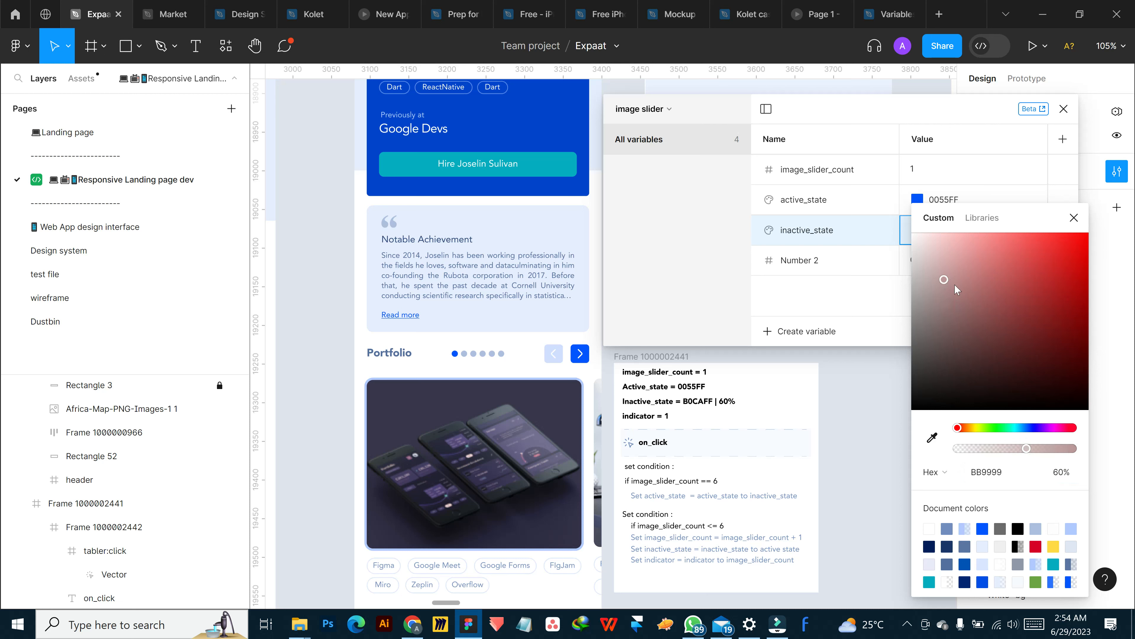
Try sampling the inactive_state color from the pale previous-arrow button beside the Portfolio heading
{"action": "left_click", "coordinate": [932, 438]}
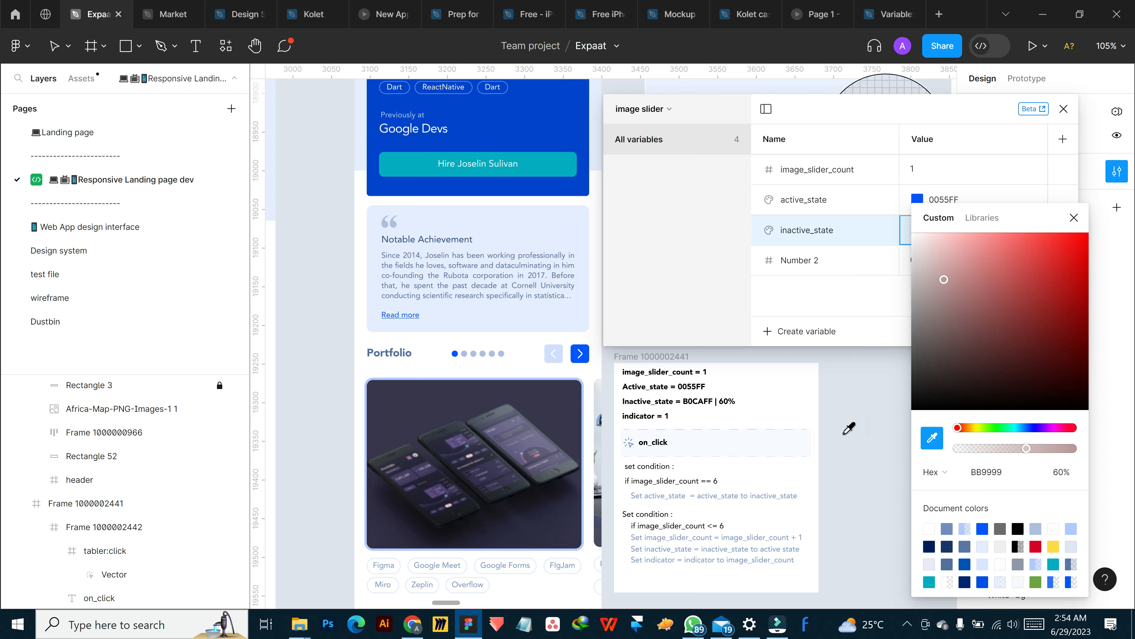
{"action": "left_click", "coordinate": [558, 348]}
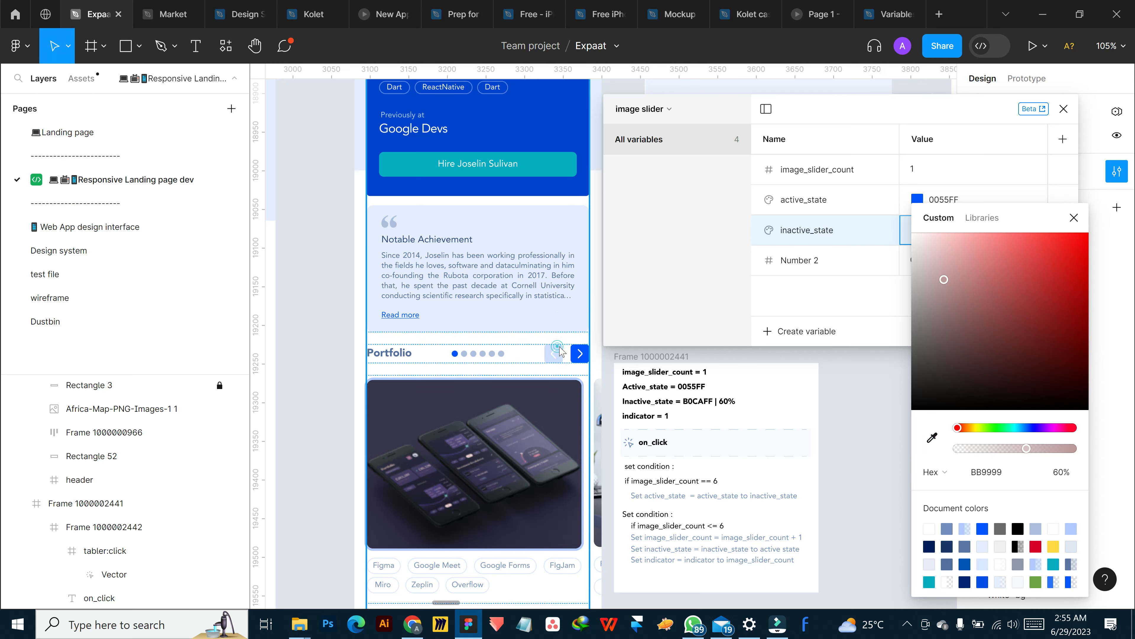
{"action": "left_click", "coordinate": [933, 438]}
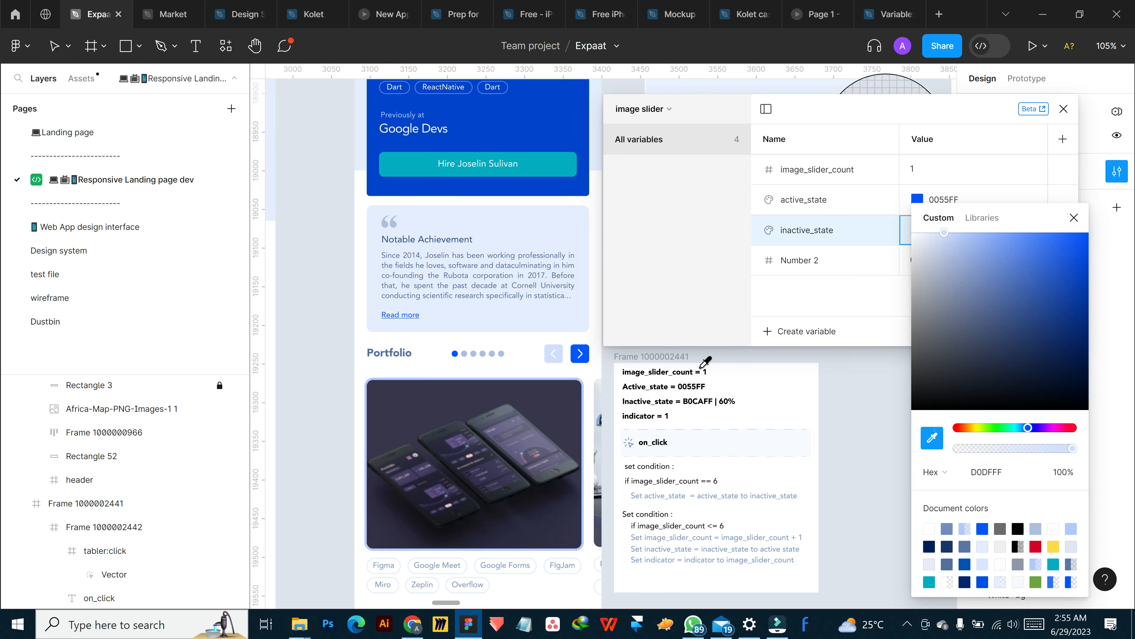
{"action": "left_click", "coordinate": [560, 351]}
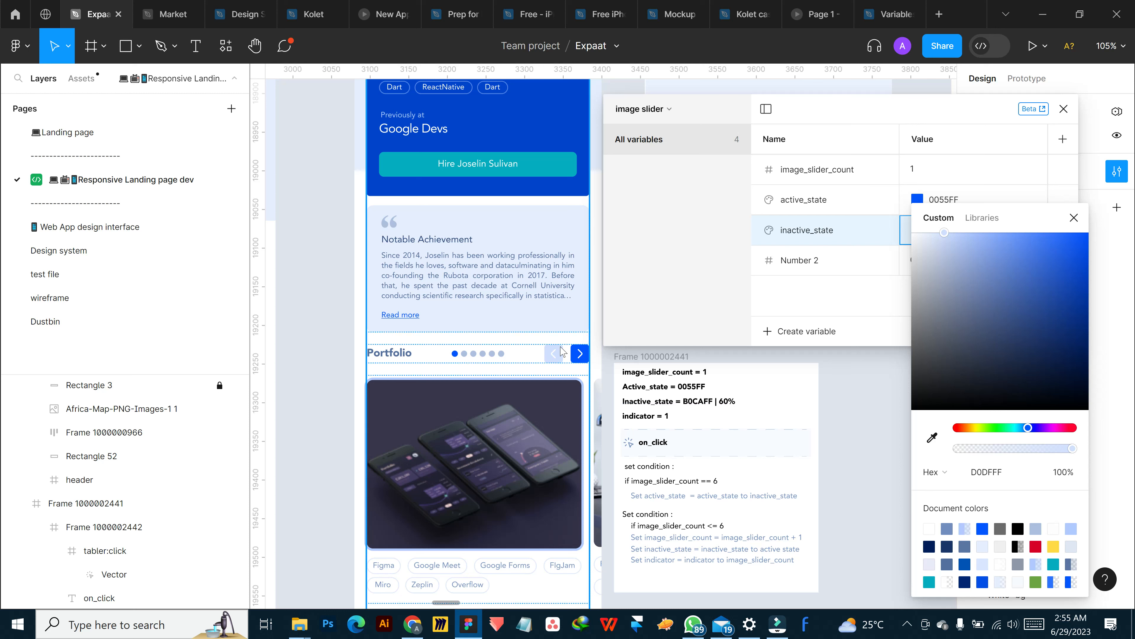
{"action": "left_click_drag", "start_coordinate": [1044, 222], "coordinate": [883, 134]}
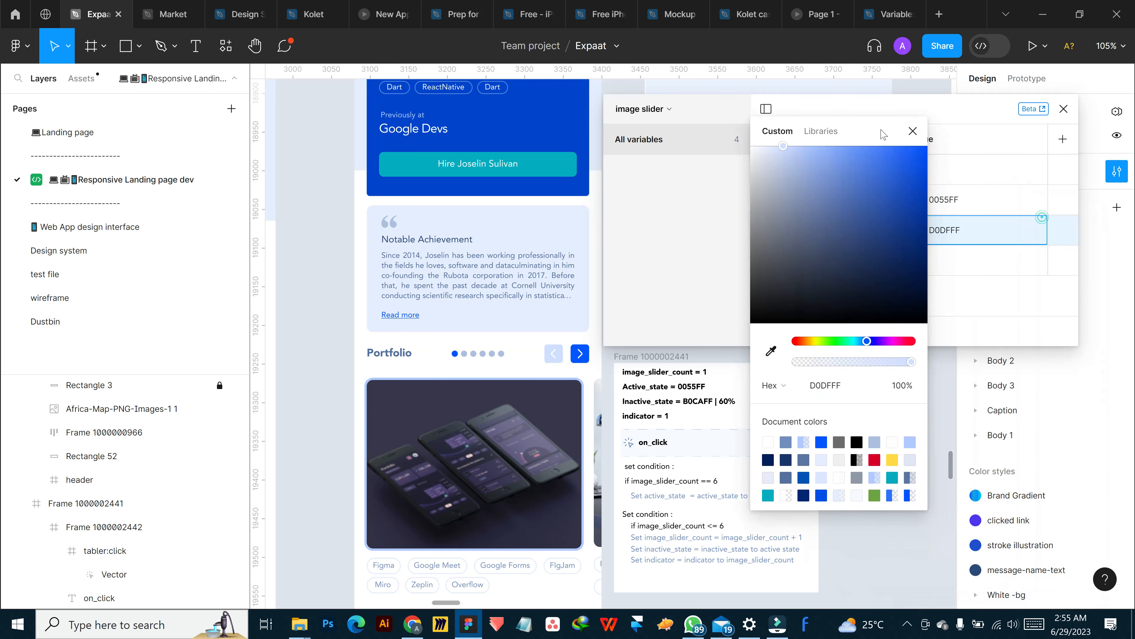
{"action": "key", "text": "Escape"}
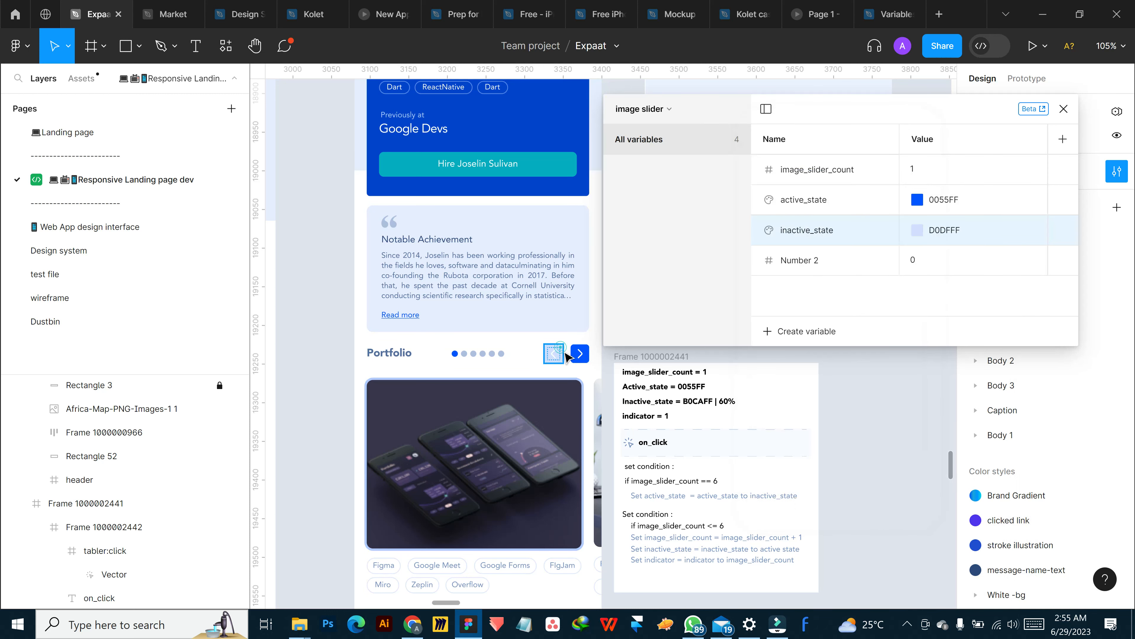
Check the previous-arrow button's fill and set the inactive_state color to B0CAFF with 60% opacity
{"action": "left_click", "coordinate": [554, 355]}
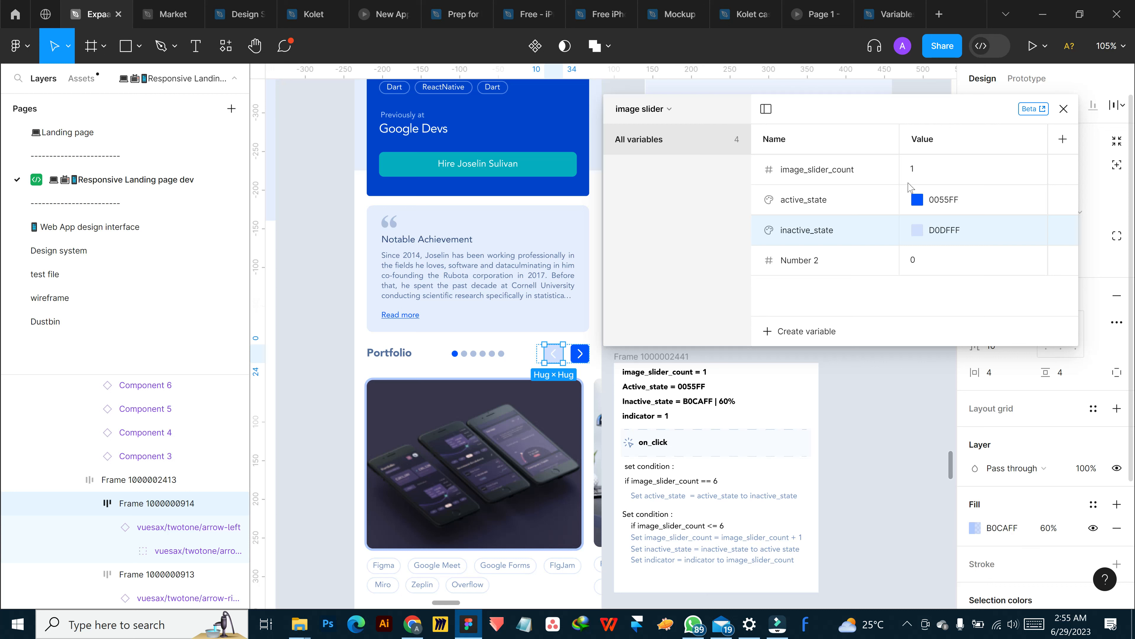
{"action": "left_click", "coordinate": [943, 230]}
{"action": "left_click", "coordinate": [916, 231]}
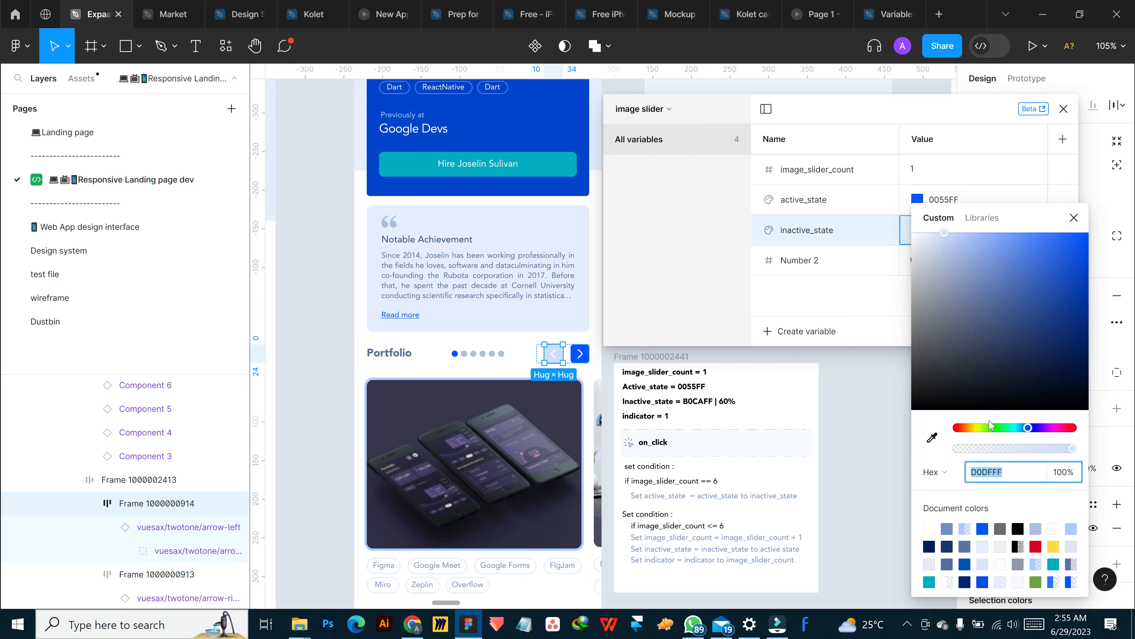
{"action": "type", "text": "B0CA"}
{"action": "key", "text": "Return"}
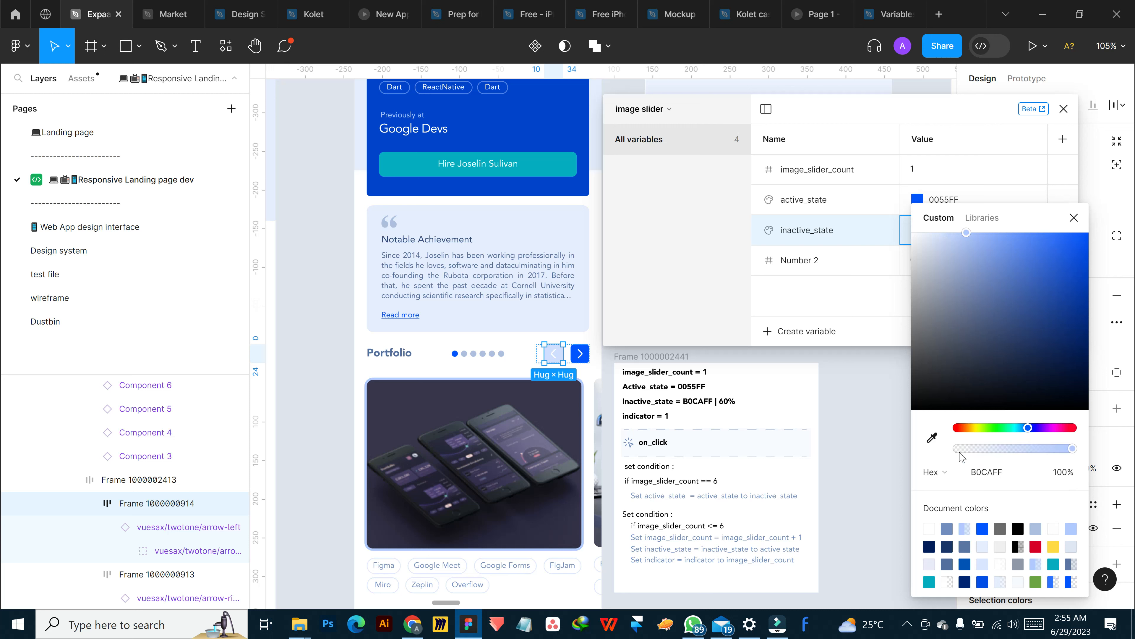
{"action": "left_click", "coordinate": [1060, 472]}
{"action": "type", "text": "60"}
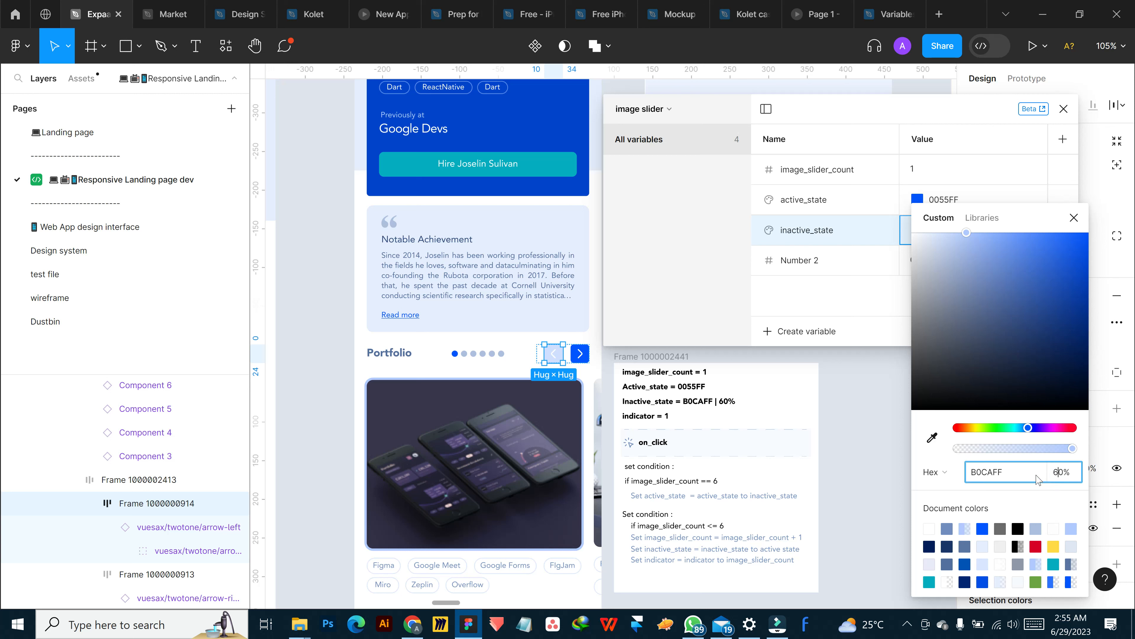
Apply 60% opacity to the inactive_state color, close the color picker and move the variables window aside
{"action": "key", "text": "Return"}
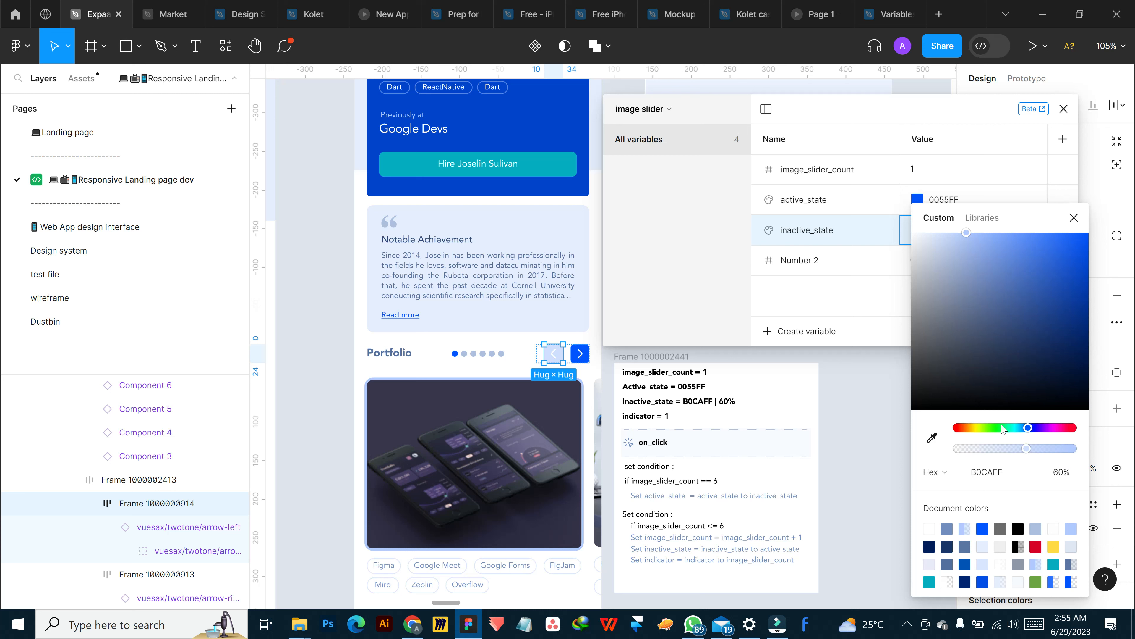
{"action": "left_click", "coordinate": [1072, 219]}
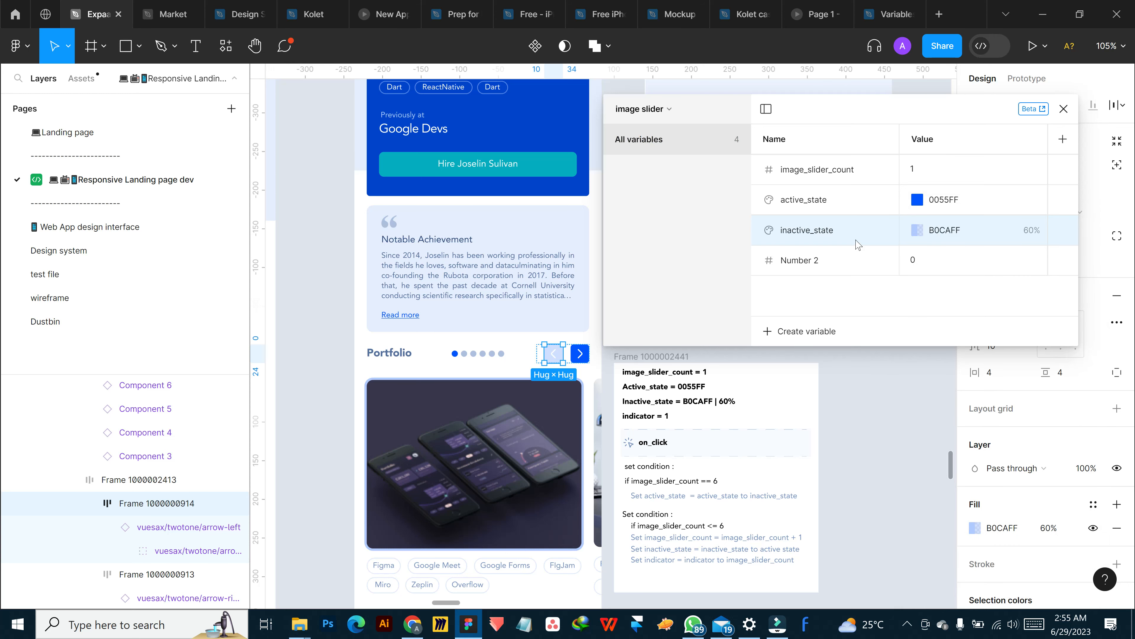
{"action": "left_click_drag", "start_coordinate": [852, 108], "coordinate": [739, 100]}
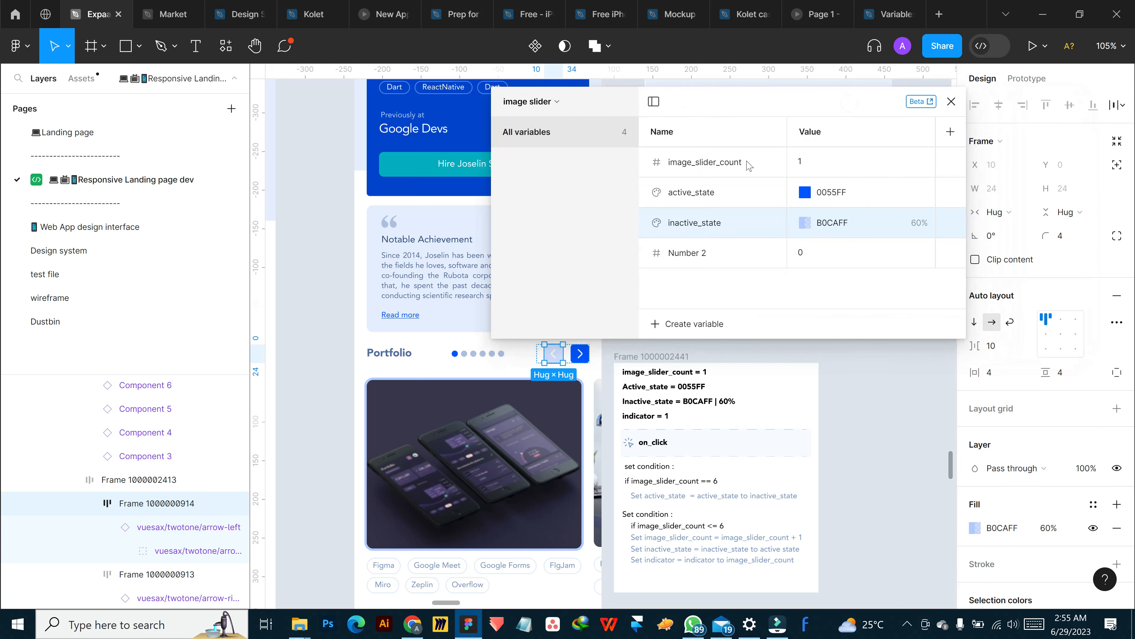
Rename the Number 2 variable to Indicator and set its value to 1
{"action": "double_click", "coordinate": [693, 255]}
{"action": "type", "text": "IND"}
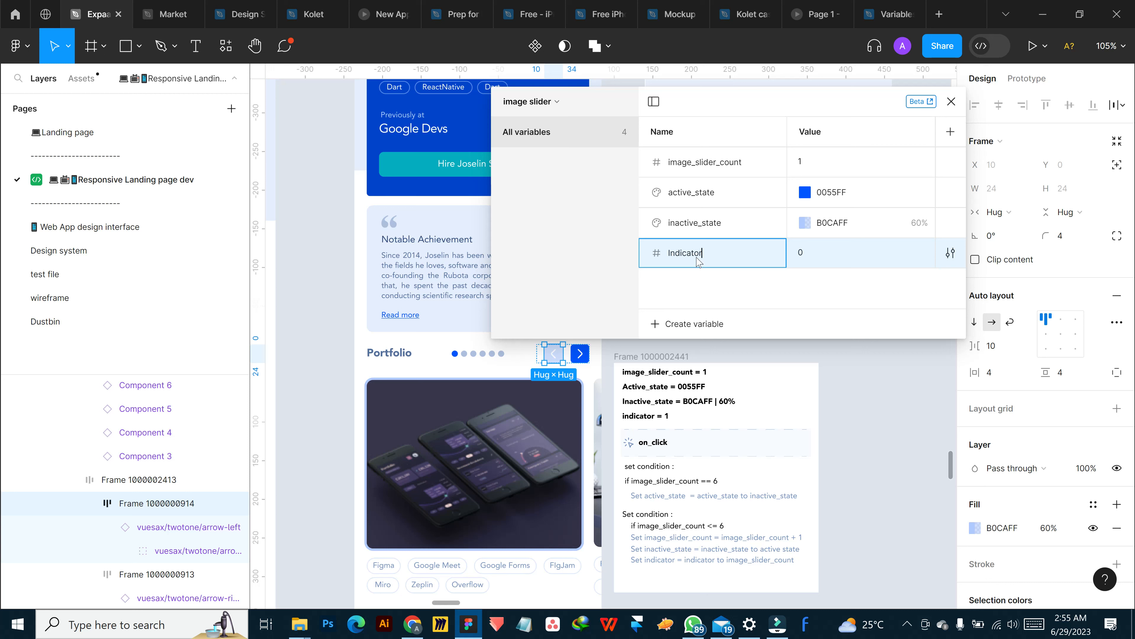
{"action": "left_click", "coordinate": [809, 254]}
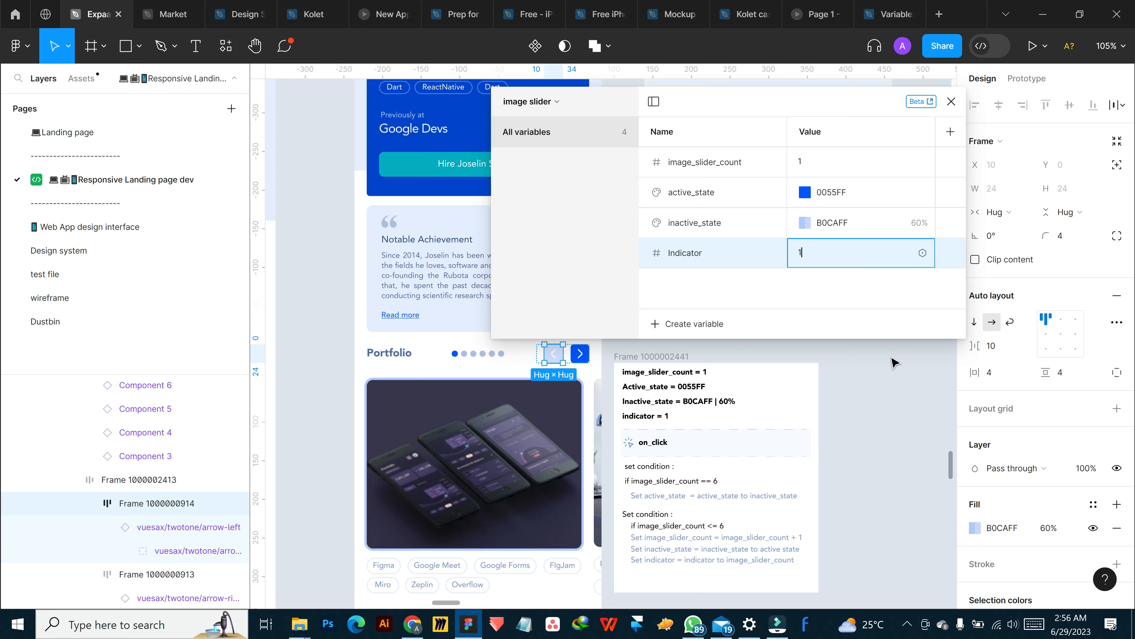
{"action": "left_click", "coordinate": [897, 391]}
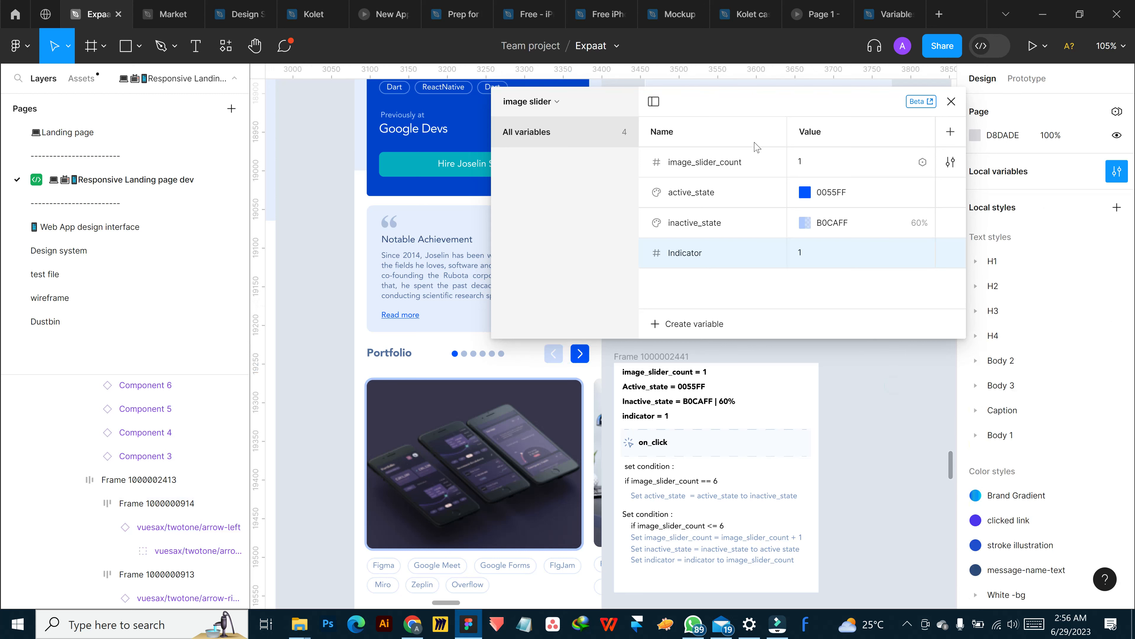
Bind the fill of the previous-arrow button beside the Portfolio heading to the inactive_state variable from the image slider collection
{"action": "left_click_drag", "start_coordinate": [691, 109], "coordinate": [828, 95]}
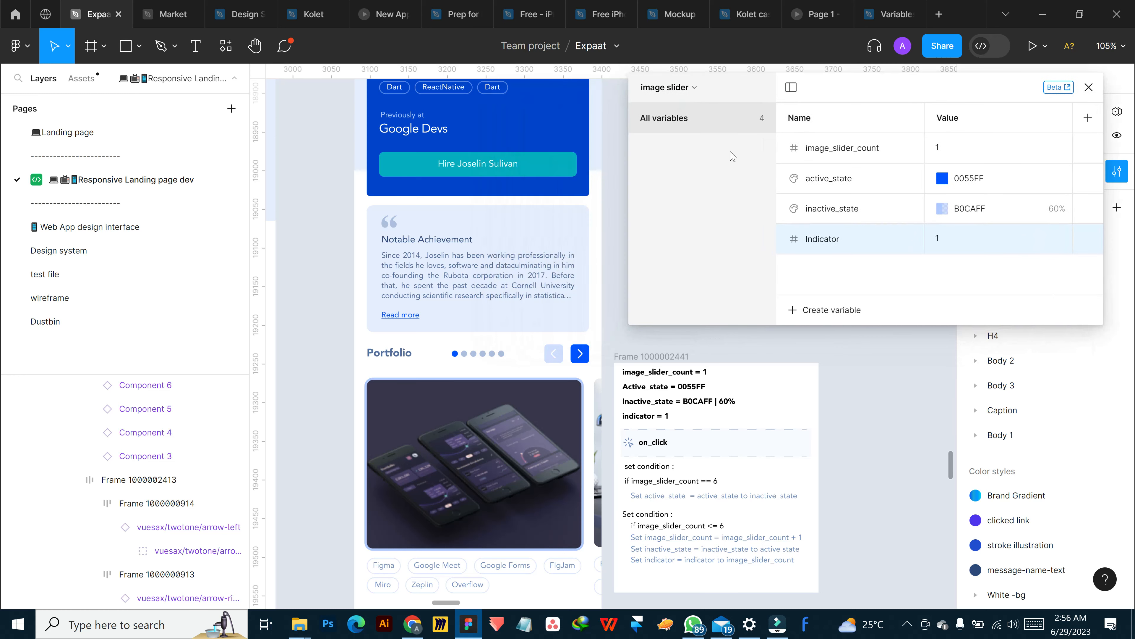
{"action": "left_click", "coordinate": [554, 353]}
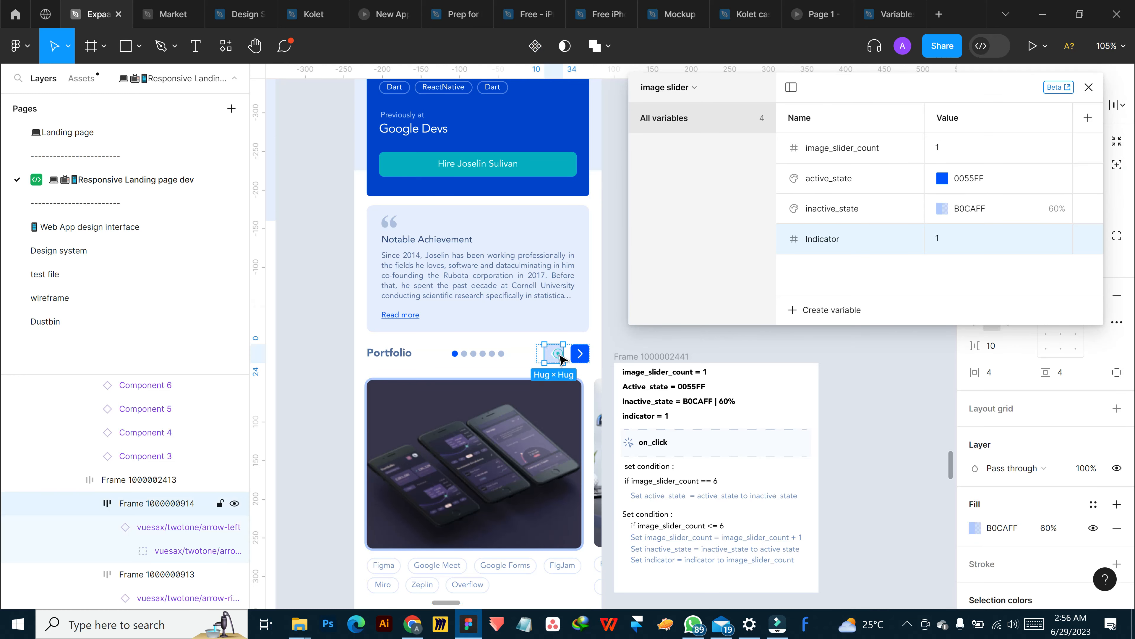
{"action": "left_click", "coordinate": [1093, 504]}
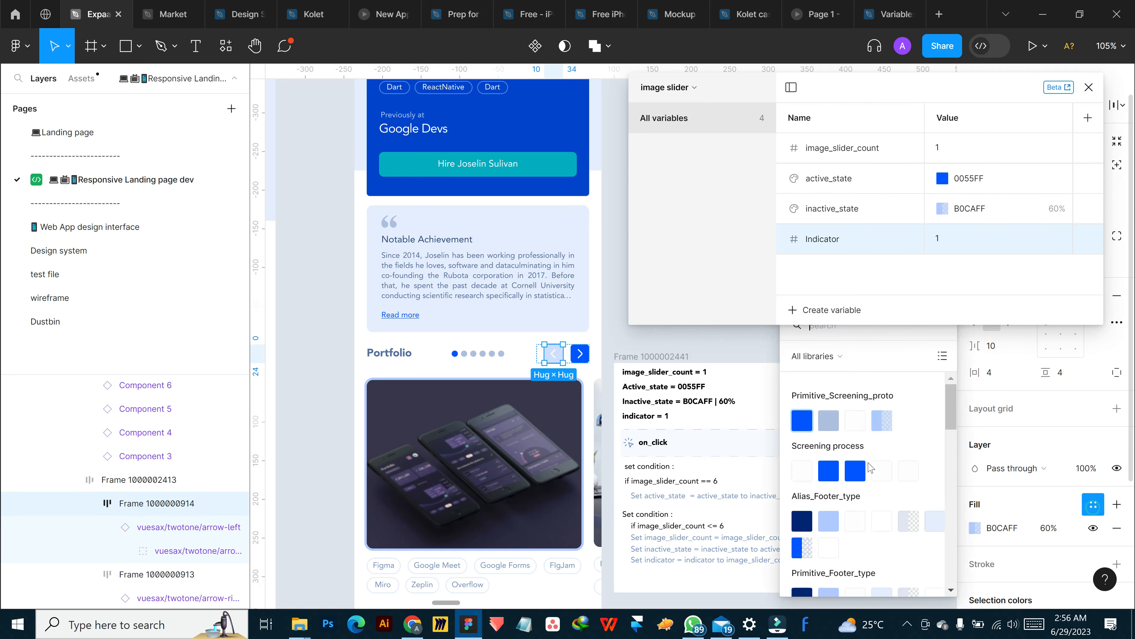
{"action": "scroll", "coordinate": [862, 424], "scroll_direction": "down", "scroll_amount": 11}
{"action": "scroll", "coordinate": [859, 425], "scroll_direction": "up", "scroll_amount": 11}
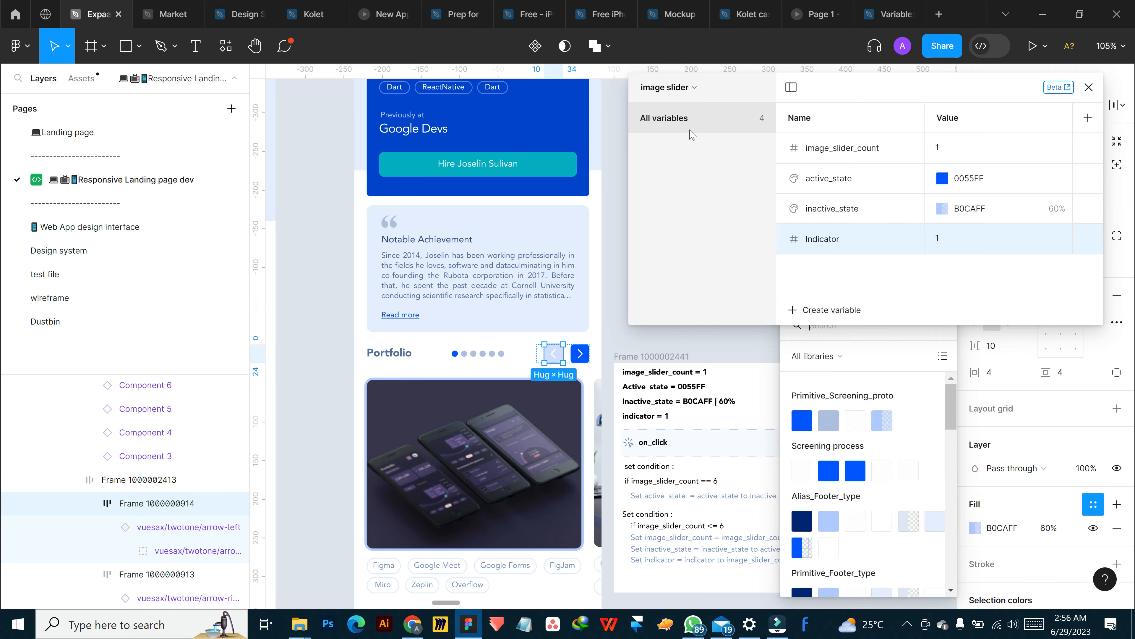
{"action": "scroll", "coordinate": [848, 518], "scroll_direction": "down", "scroll_amount": 8}
{"action": "scroll", "coordinate": [854, 468], "scroll_direction": "up", "scroll_amount": 8}
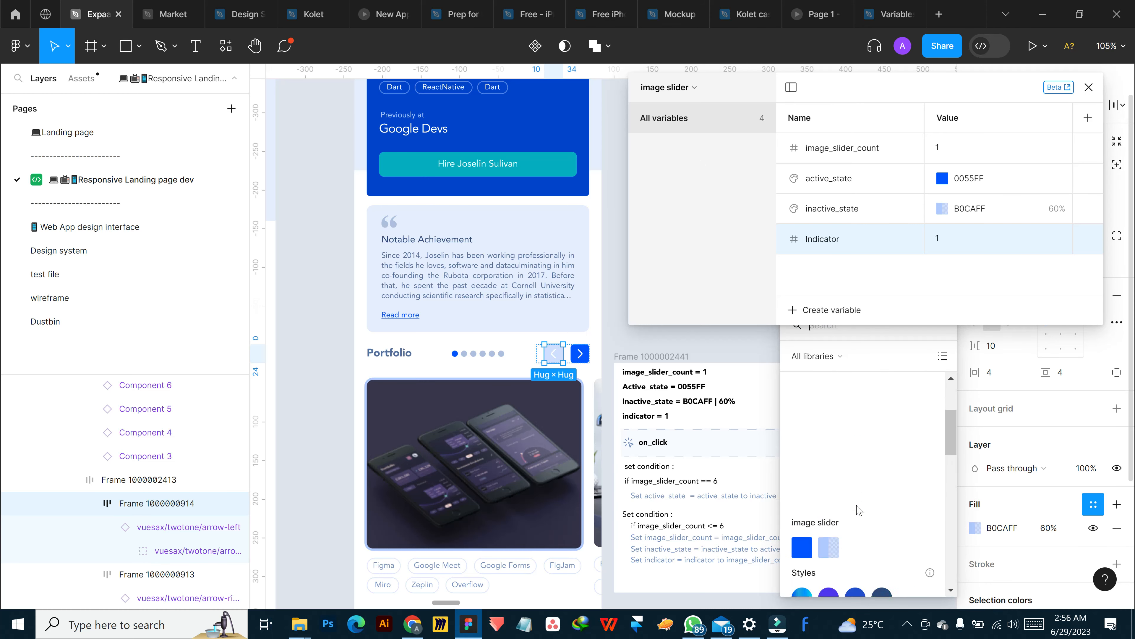
{"action": "left_click_drag", "start_coordinate": [951, 411], "coordinate": [960, 460]}
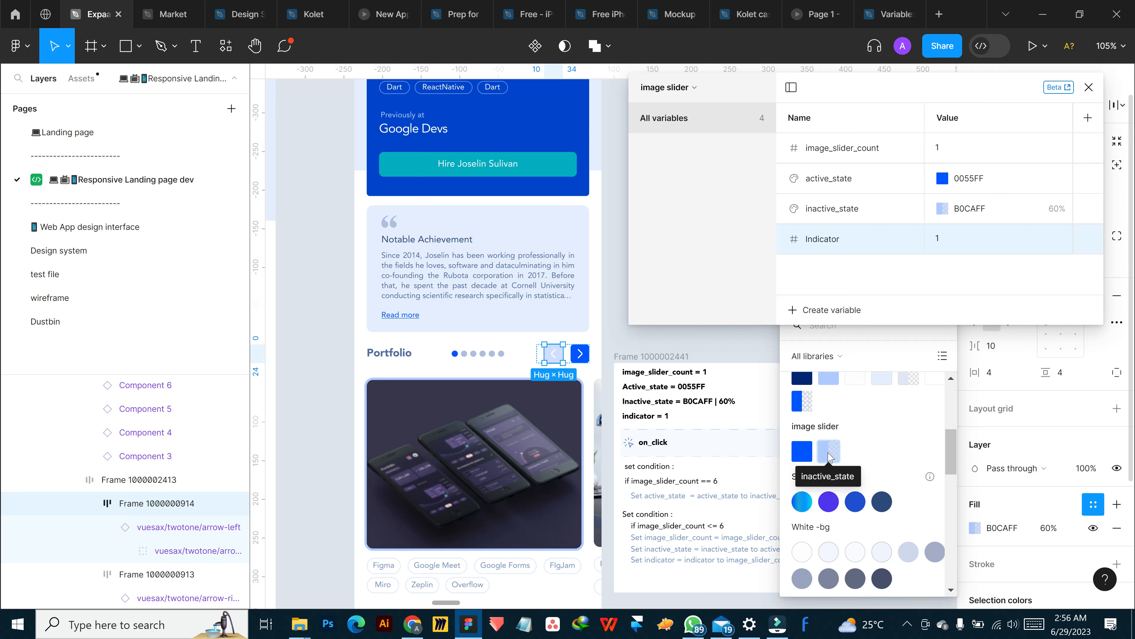
{"action": "left_click", "coordinate": [827, 453]}
Bind the fill of the next-arrow button beside the Portfolio heading to the active_state variable from the image slider collection
{"action": "left_click", "coordinate": [579, 353]}
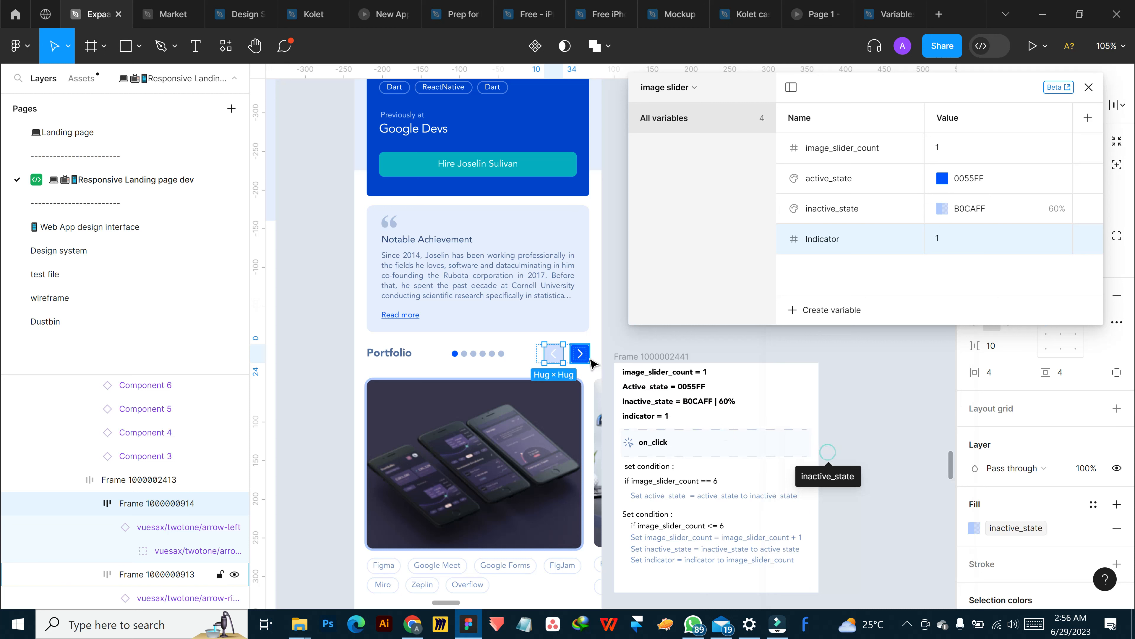
{"action": "left_click", "coordinate": [975, 504]}
{"action": "scroll", "coordinate": [876, 494], "scroll_direction": "up", "scroll_amount": 5}
{"action": "scroll", "coordinate": [876, 495], "scroll_direction": "down", "scroll_amount": 3}
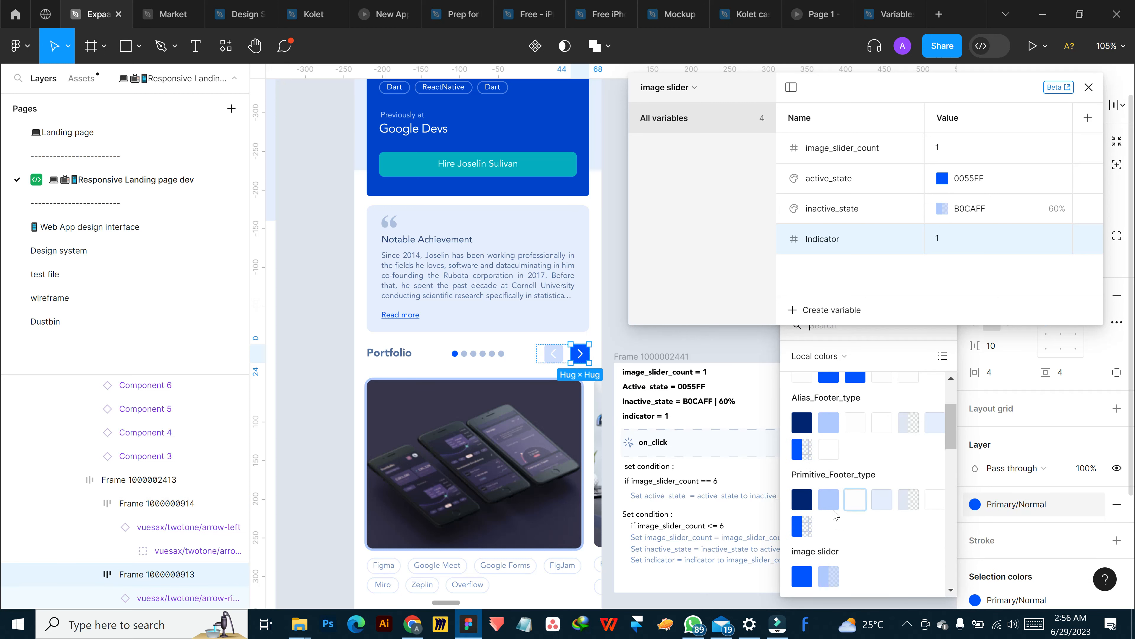
{"action": "scroll", "coordinate": [828, 449], "scroll_direction": "up", "scroll_amount": 3}
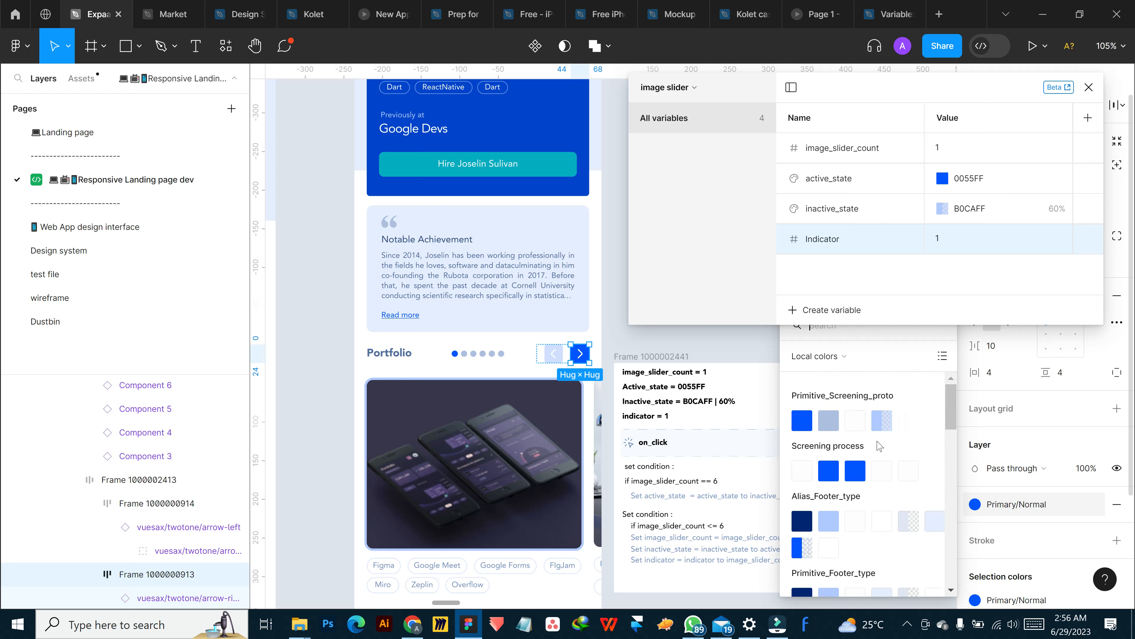
{"action": "scroll", "coordinate": [890, 443], "scroll_direction": "down", "scroll_amount": 5}
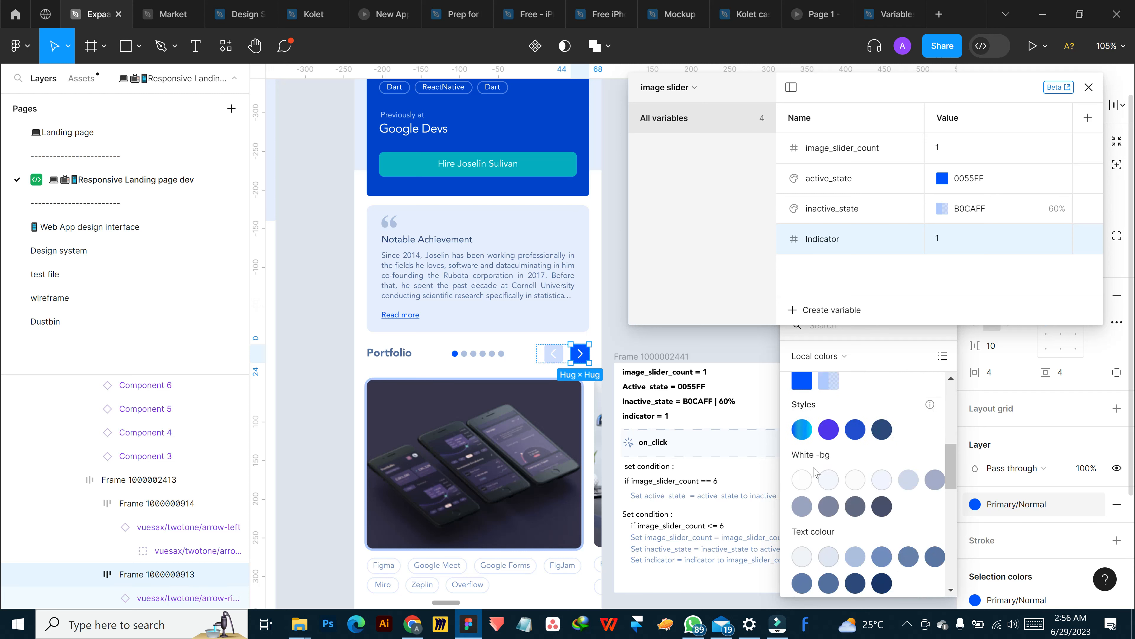
{"action": "scroll", "coordinate": [787, 422], "scroll_direction": "up", "scroll_amount": 5}
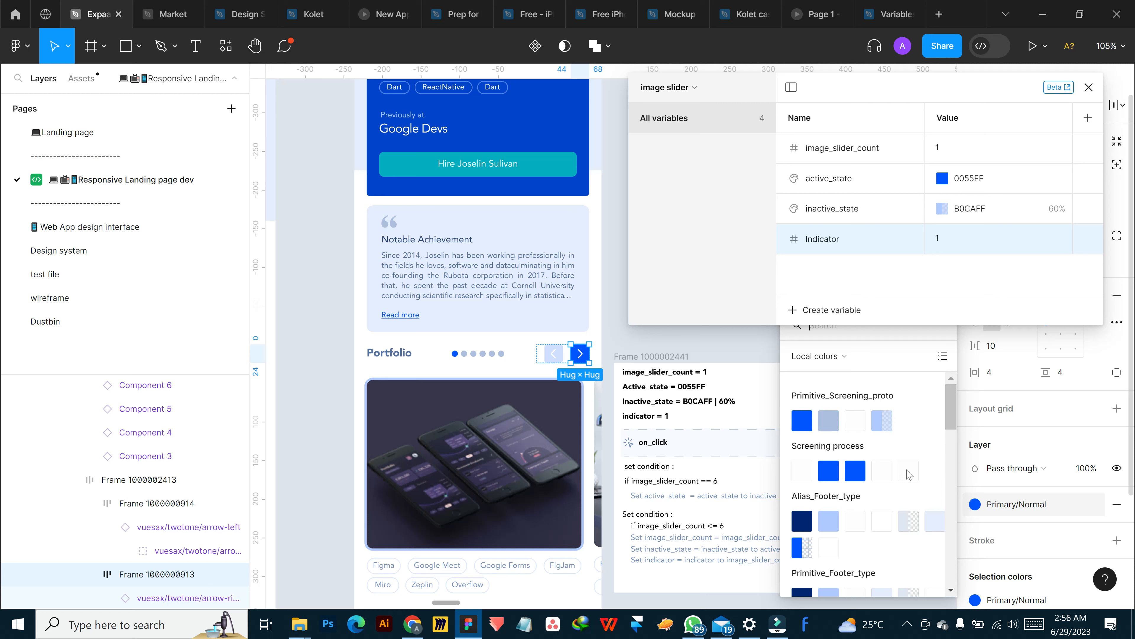
{"action": "mouse_move", "coordinate": [1011, 513]}
{"action": "scroll", "coordinate": [827, 524], "scroll_direction": "down", "scroll_amount": 5}
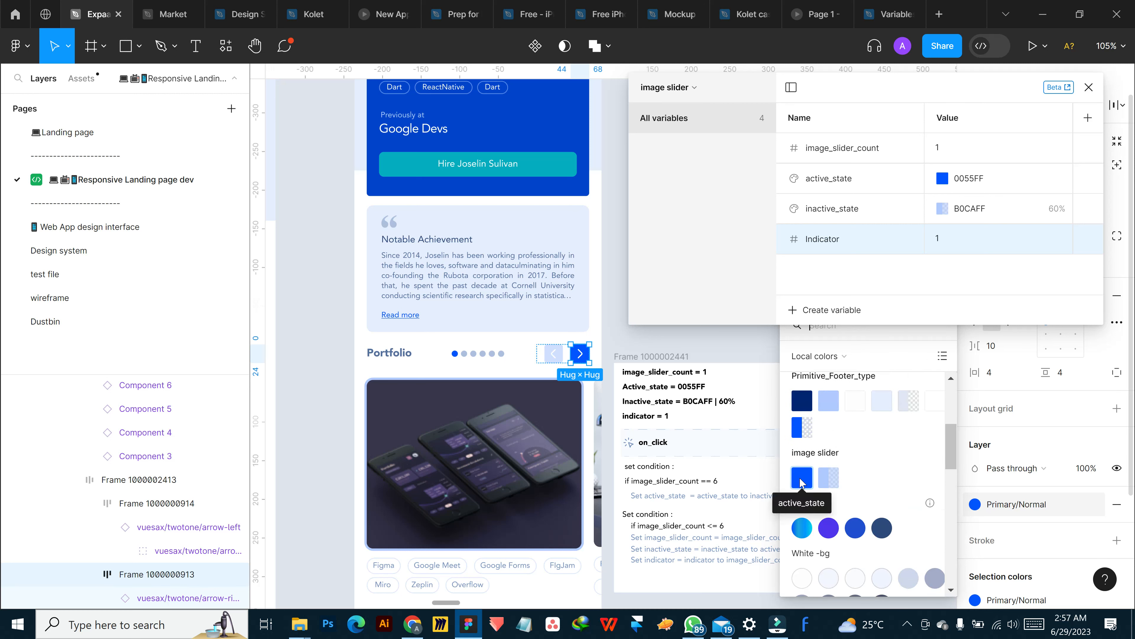
{"action": "left_click", "coordinate": [800, 481]}
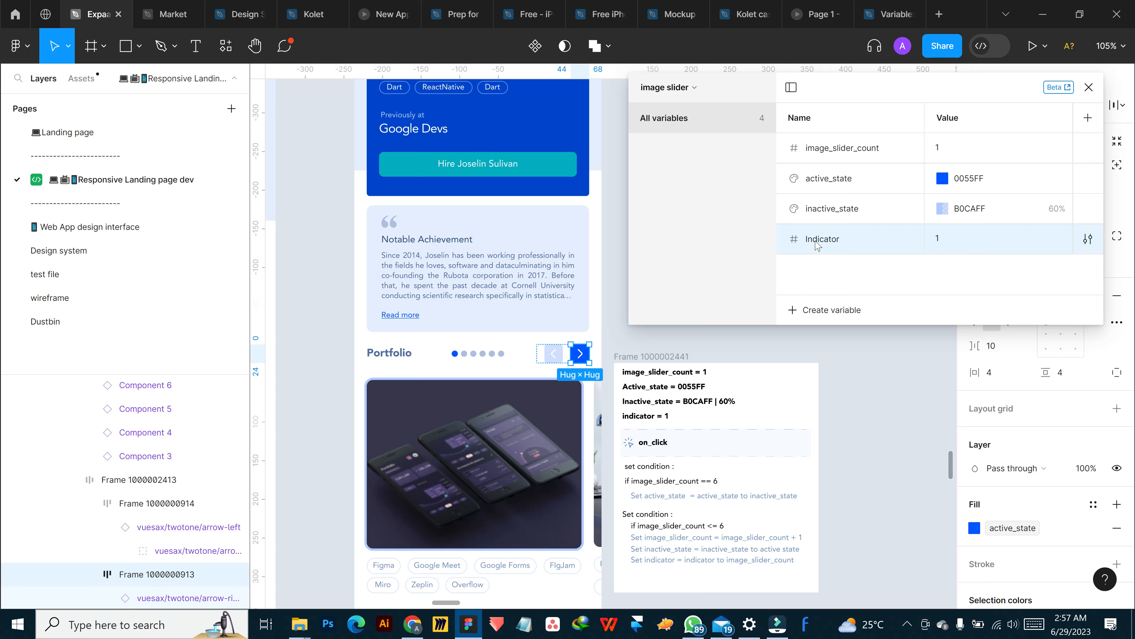
Create a string variable named indicator in the image slider collection with the value 1
{"action": "left_click", "coordinate": [820, 310]}
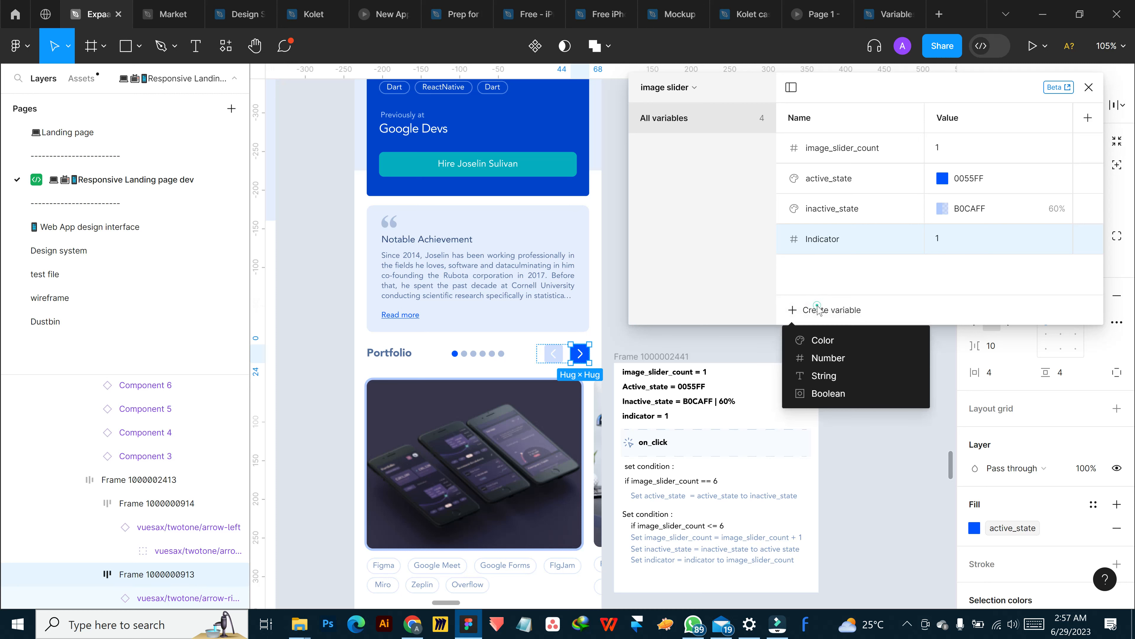
{"action": "left_click", "coordinate": [824, 376]}
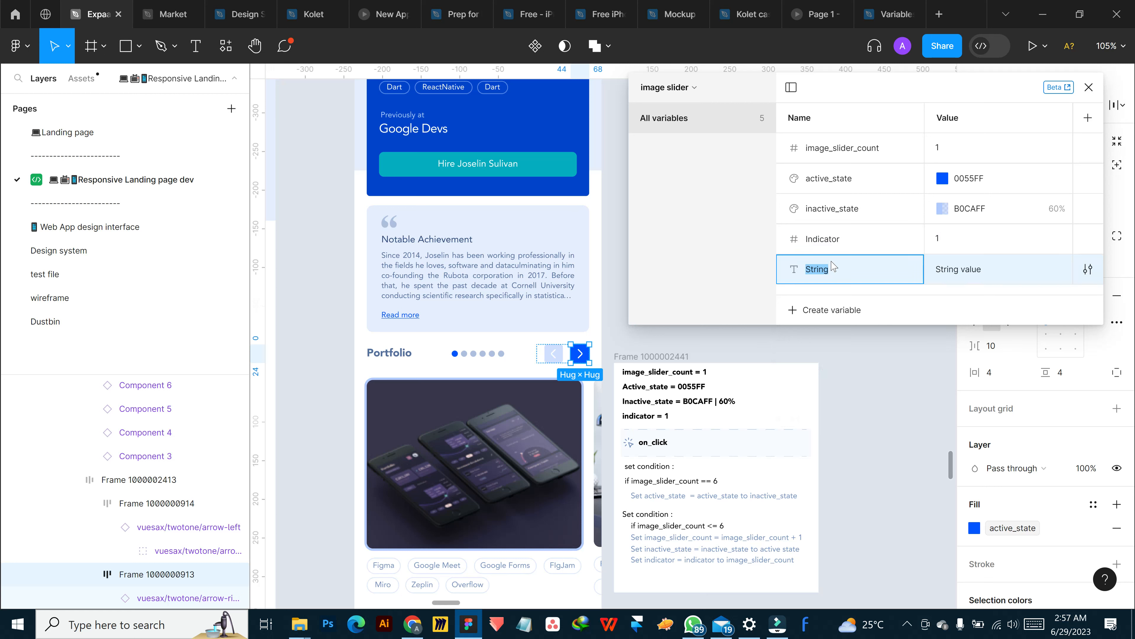
{"action": "scroll", "coordinate": [625, 396], "scroll_direction": "up", "scroll_amount": 6}
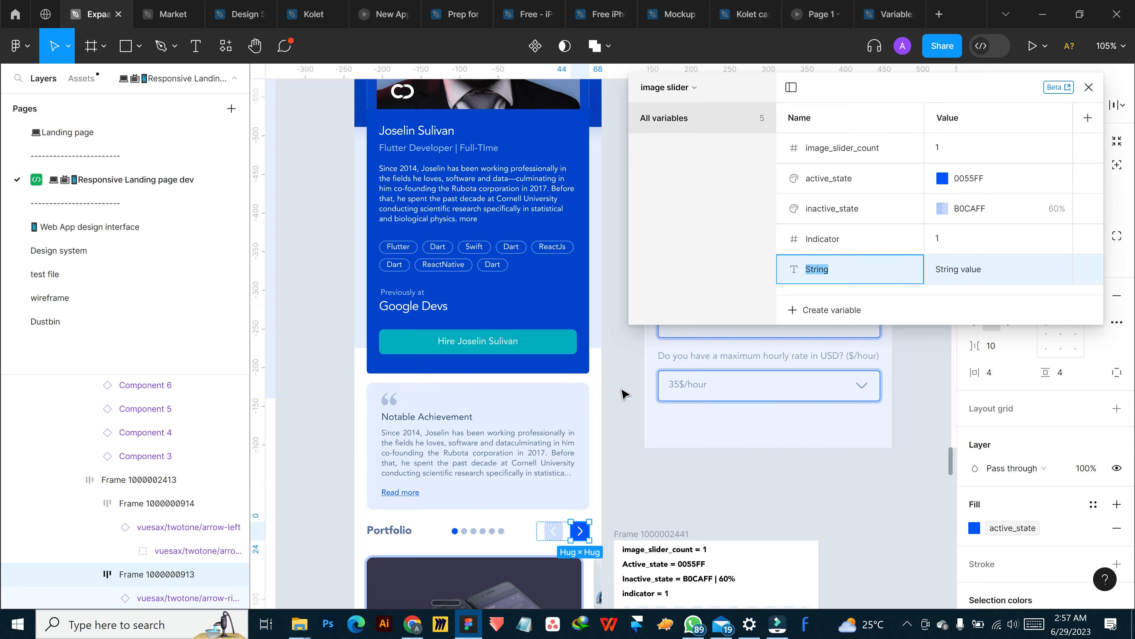
{"action": "scroll", "coordinate": [626, 396], "scroll_direction": "down", "scroll_amount": 8}
{"action": "scroll", "coordinate": [693, 336], "scroll_direction": "up", "scroll_amount": 2}
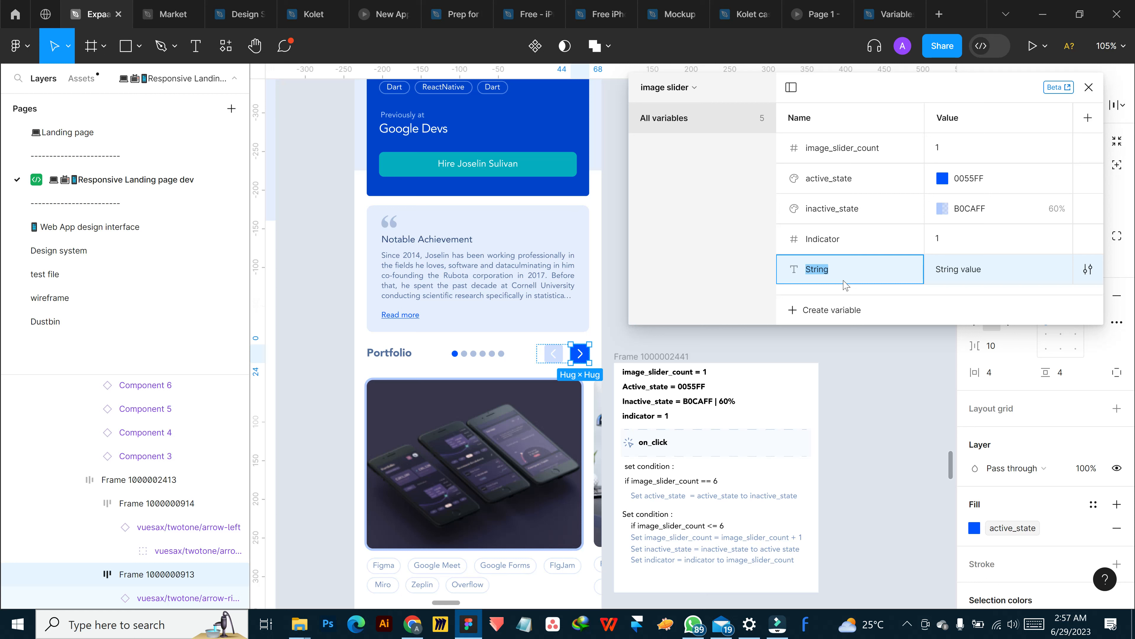
{"action": "type", "text": "indicator"}
{"action": "left_click", "coordinate": [981, 278]}
{"action": "type", "text": "1"}
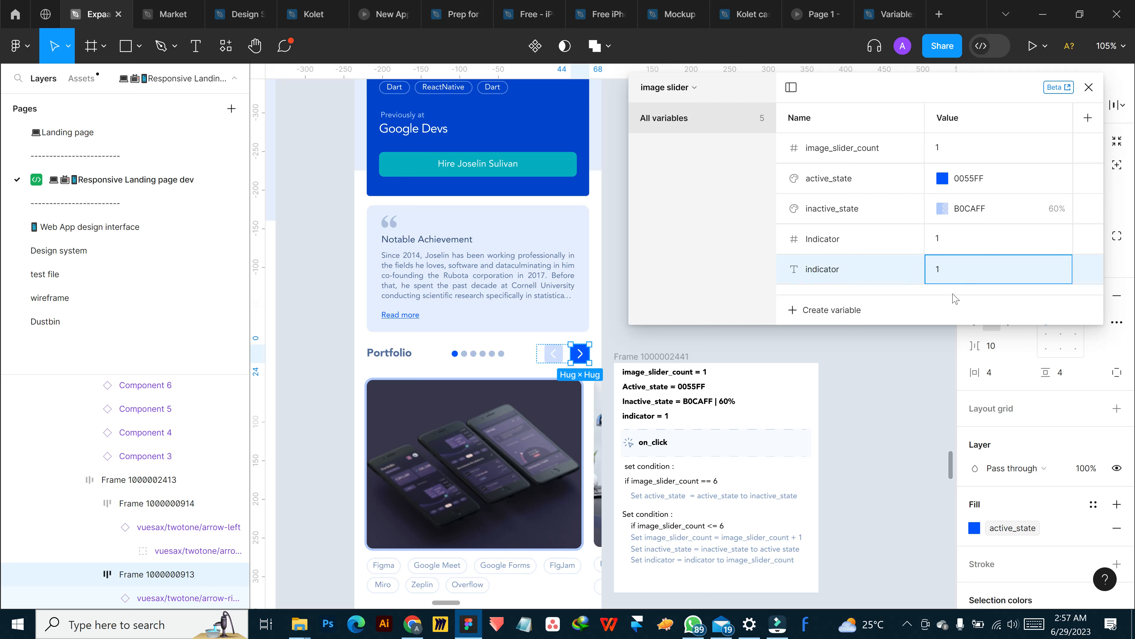
{"action": "key", "text": "Return"}
Delete the number-type Indicator variable and close the variables window
{"action": "right_click", "coordinate": [849, 249]}
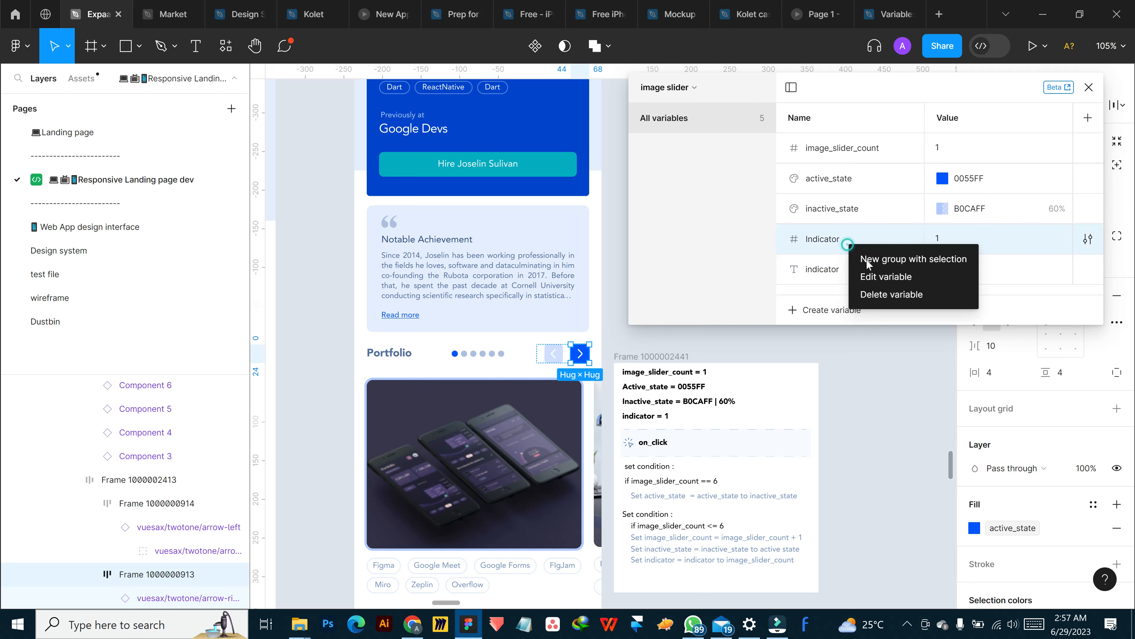
{"action": "left_click", "coordinate": [892, 295]}
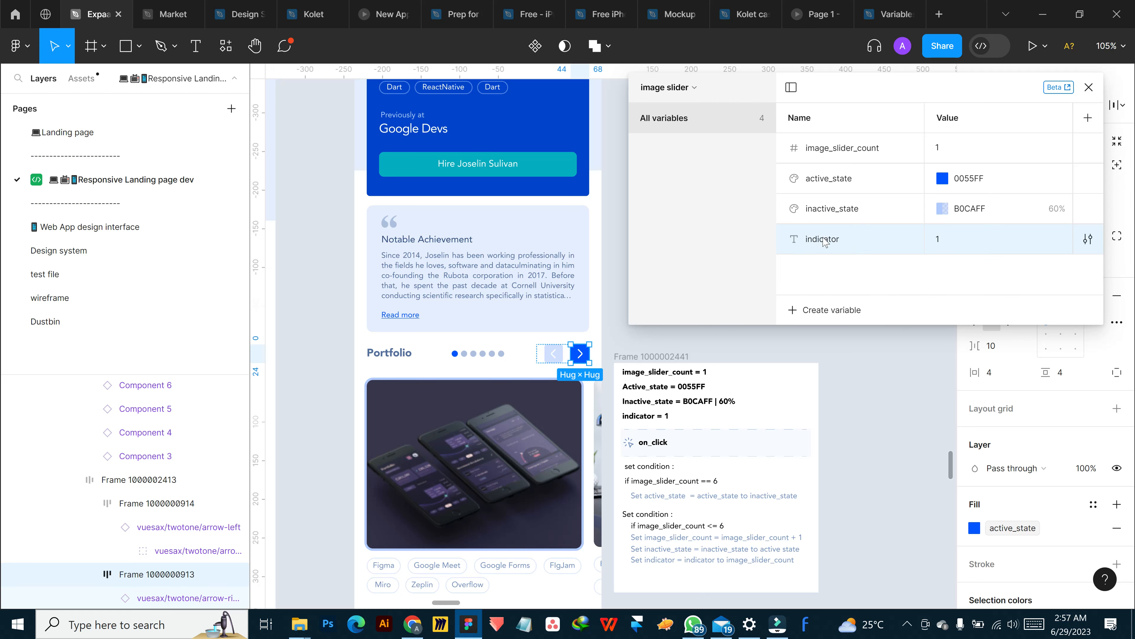
{"action": "left_click", "coordinate": [1089, 88]}
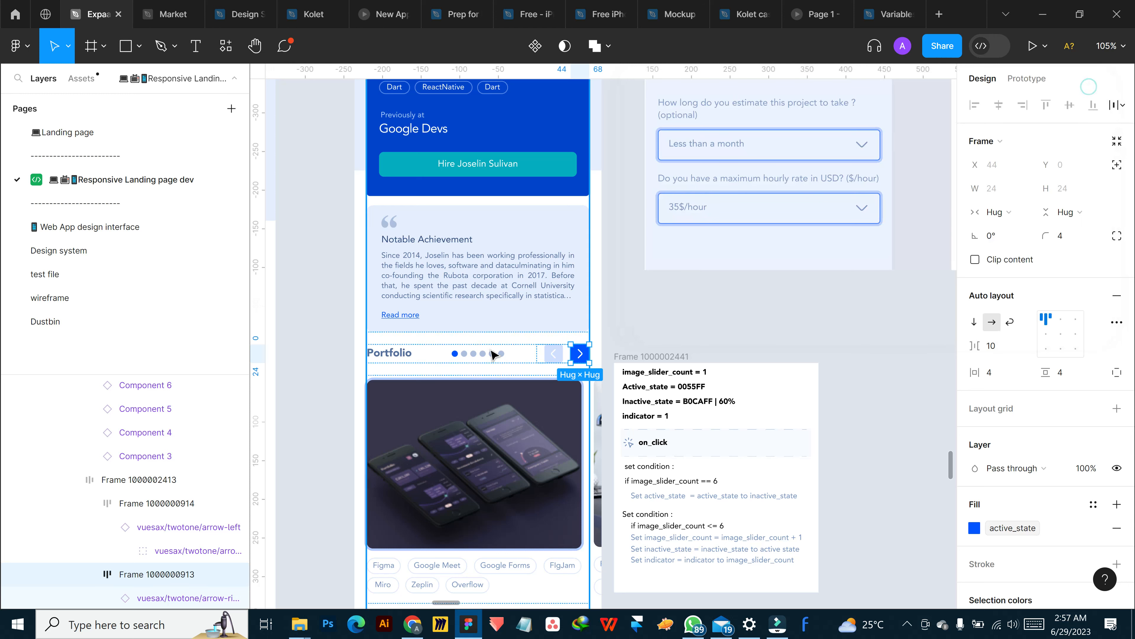
Go to the main component of the indicator dots beside the Portfolio heading
{"action": "left_click", "coordinate": [484, 355]}
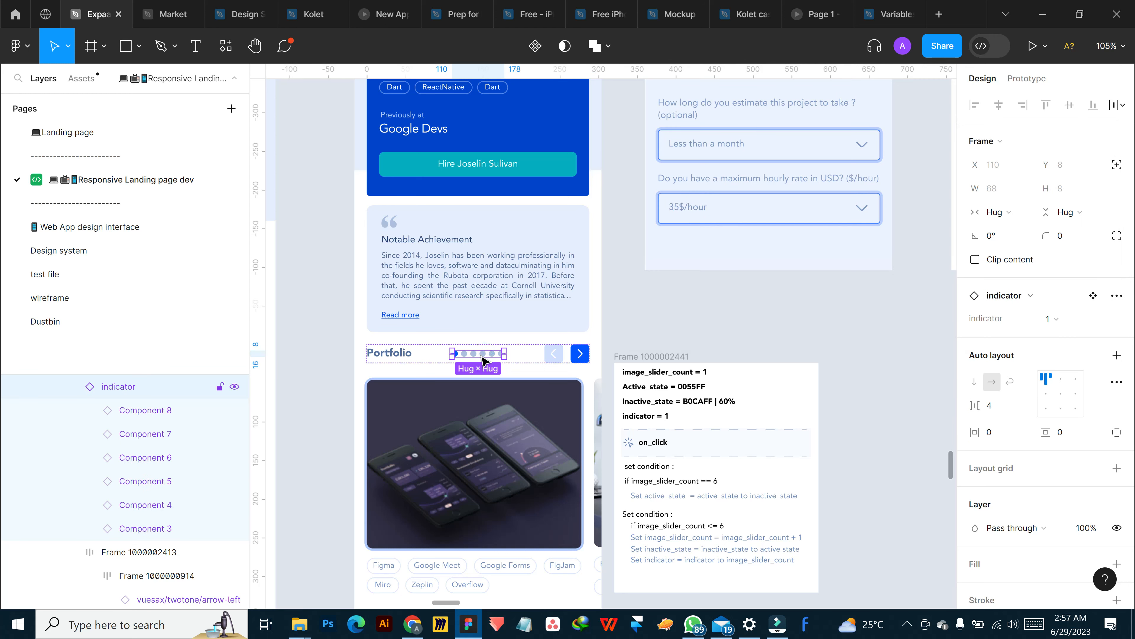
{"action": "right_click", "coordinate": [477, 357]}
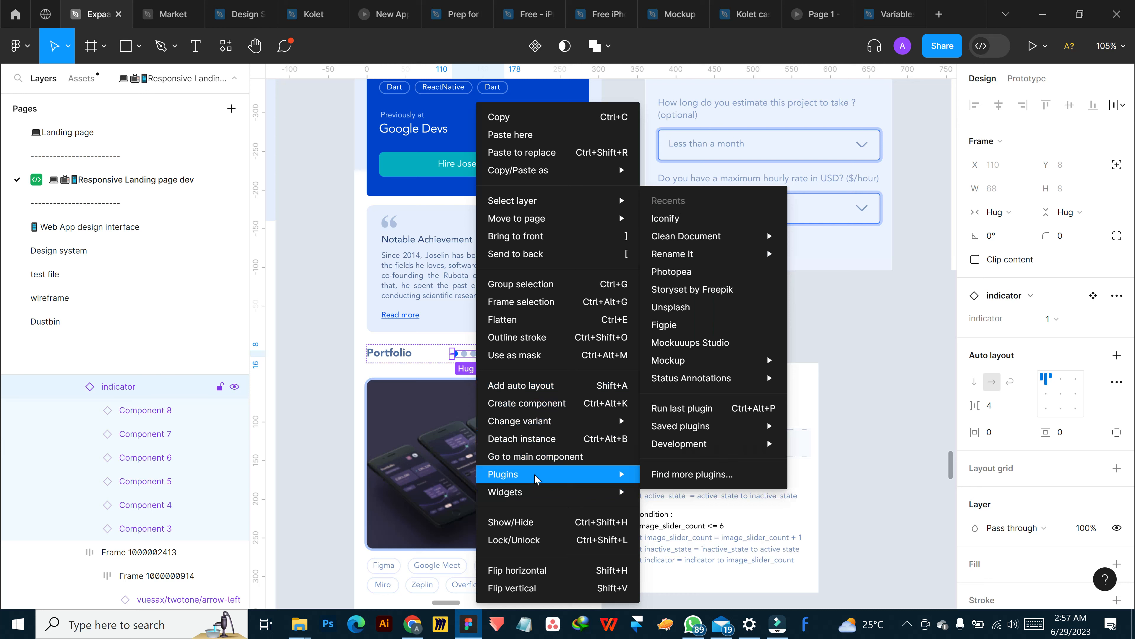
{"action": "left_click", "coordinate": [549, 461]}
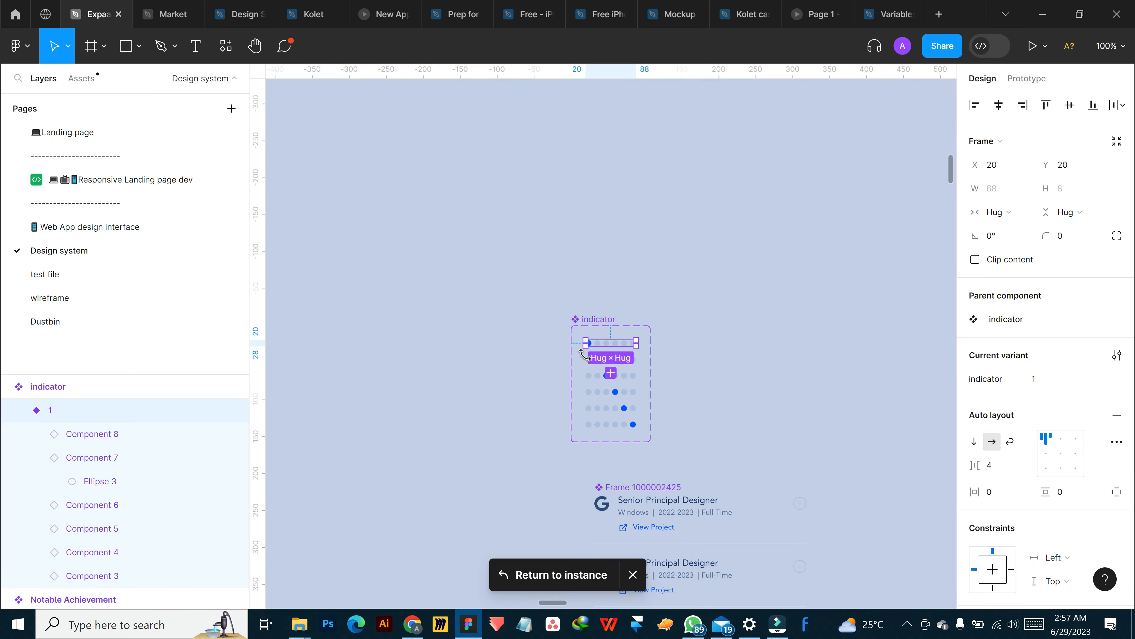
Examine the indicator component set and check the indicator property of its variants from the first to the last row
{"action": "scroll", "coordinate": [639, 349], "scroll_direction": "up", "scroll_amount": 5}
{"action": "scroll", "coordinate": [626, 313], "scroll_direction": "up", "scroll_amount": 4}
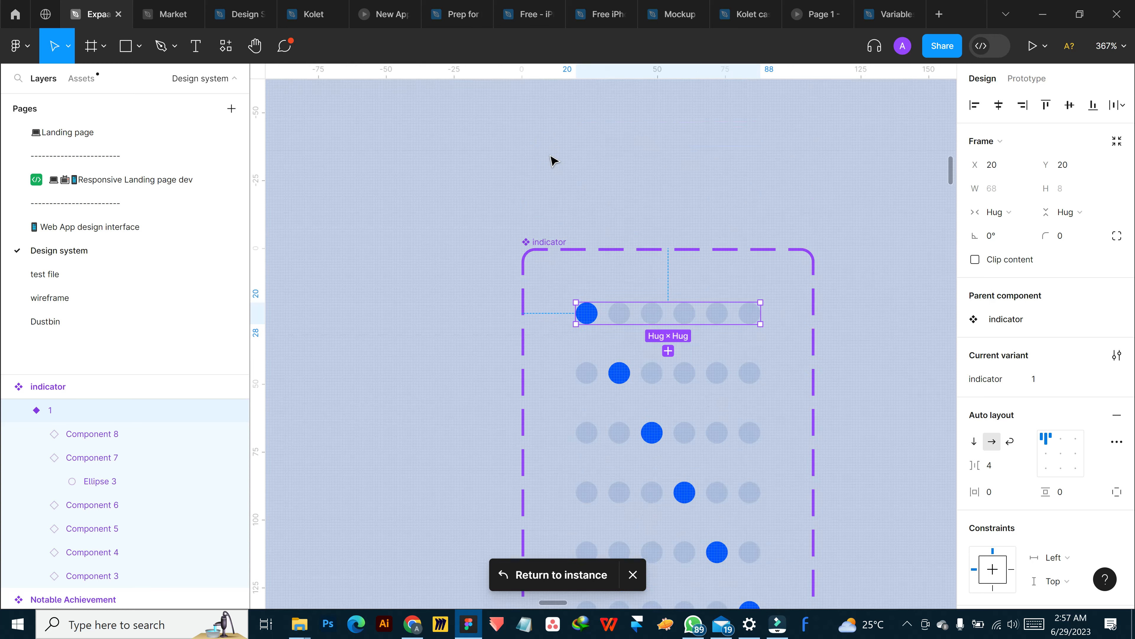
{"action": "left_click", "coordinate": [552, 162]}
{"action": "left_click", "coordinate": [549, 247]}
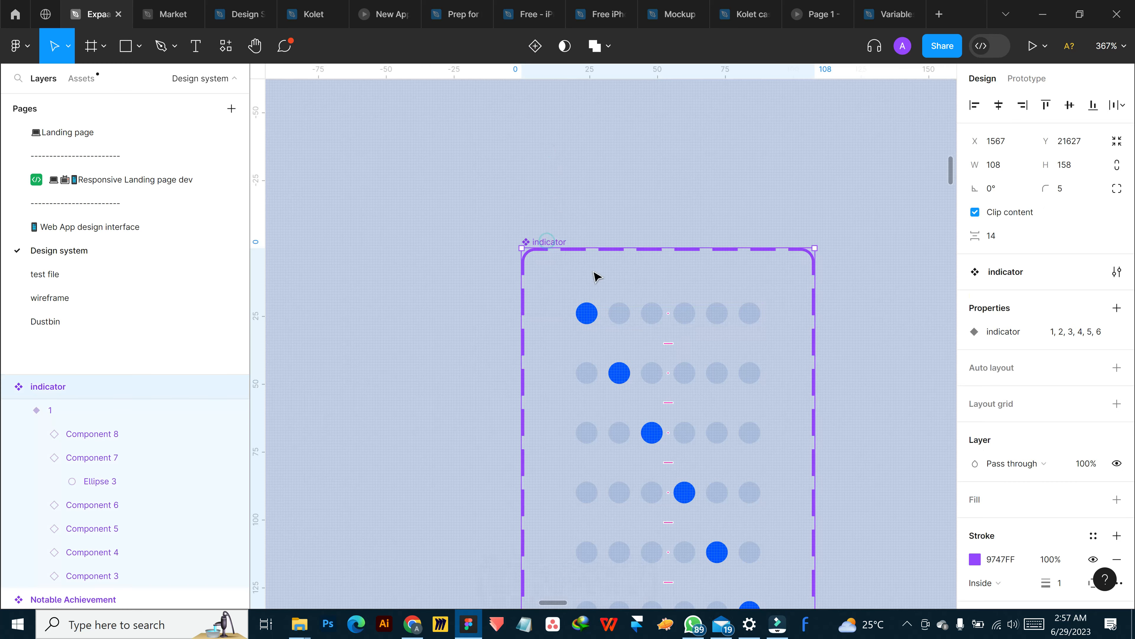
{"action": "scroll", "coordinate": [599, 269], "scroll_direction": "down", "scroll_amount": 2}
{"action": "left_click", "coordinate": [613, 221]}
{"action": "left_click", "coordinate": [623, 290]}
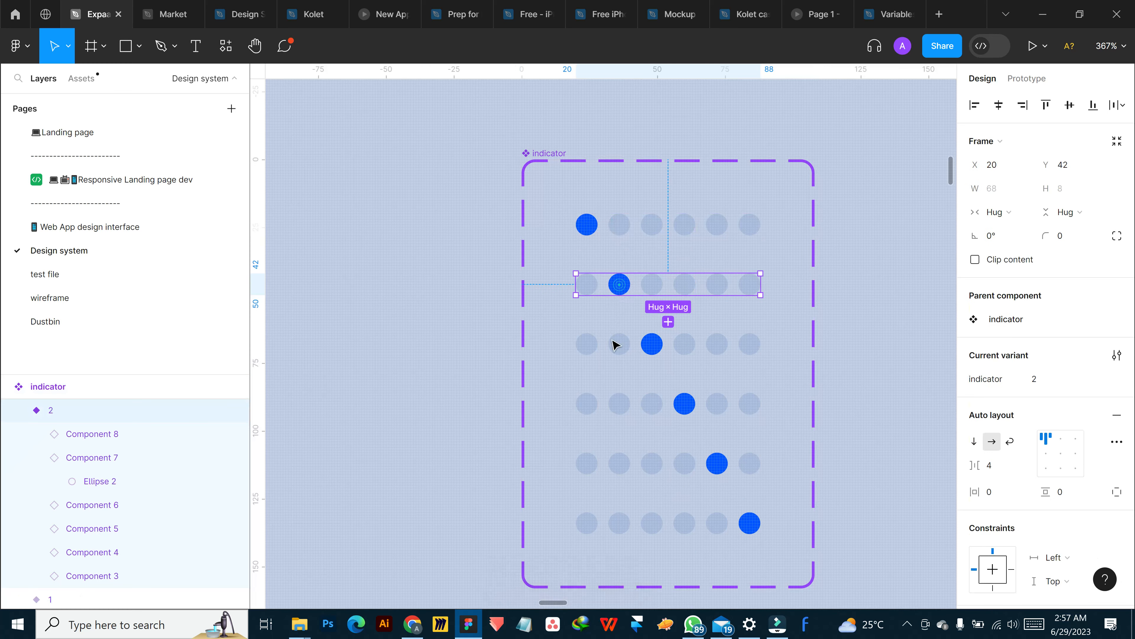
{"action": "left_click", "coordinate": [614, 350]}
{"action": "left_click", "coordinate": [613, 411]}
{"action": "left_click", "coordinate": [614, 465]}
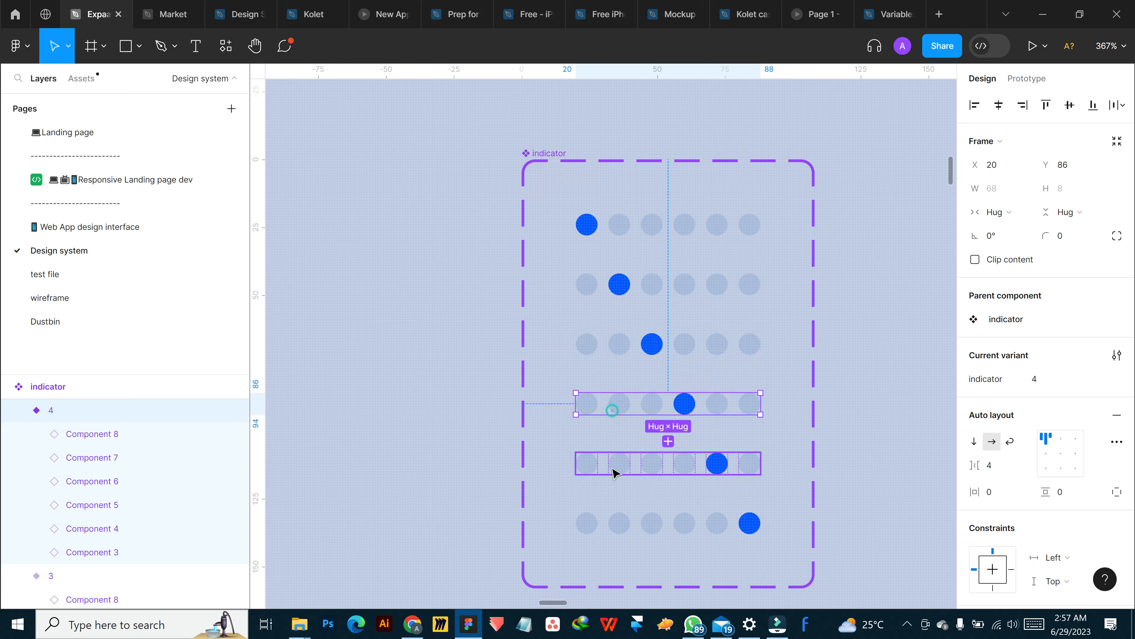
{"action": "left_click", "coordinate": [616, 523]}
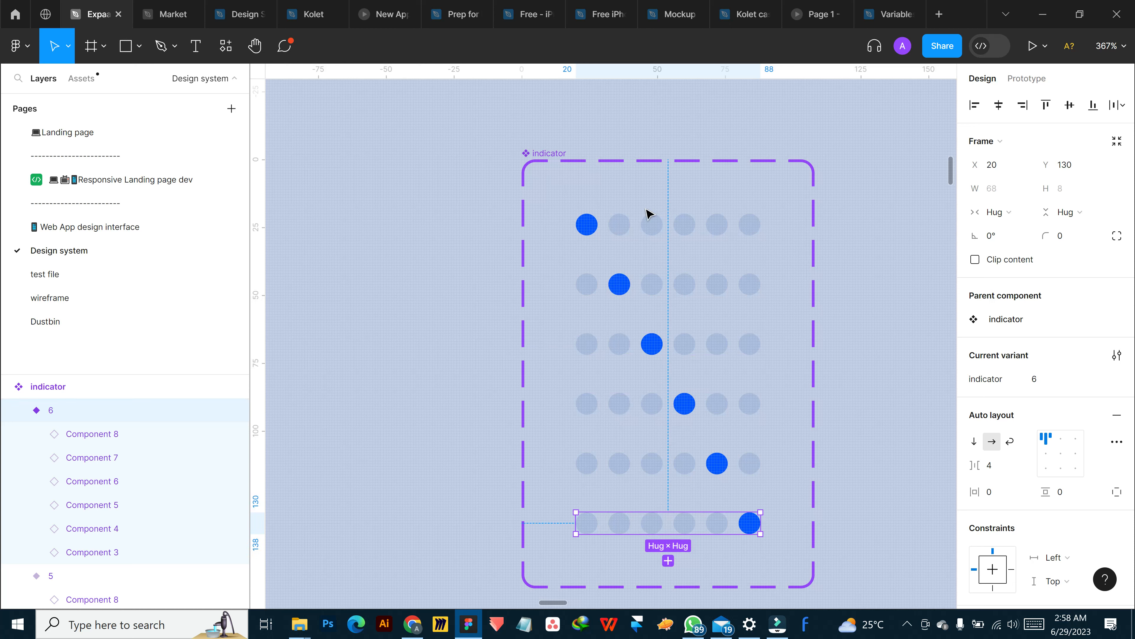
Check the indicator property of the first and third row variants in the indicator component set
{"action": "left_click", "coordinate": [648, 231]}
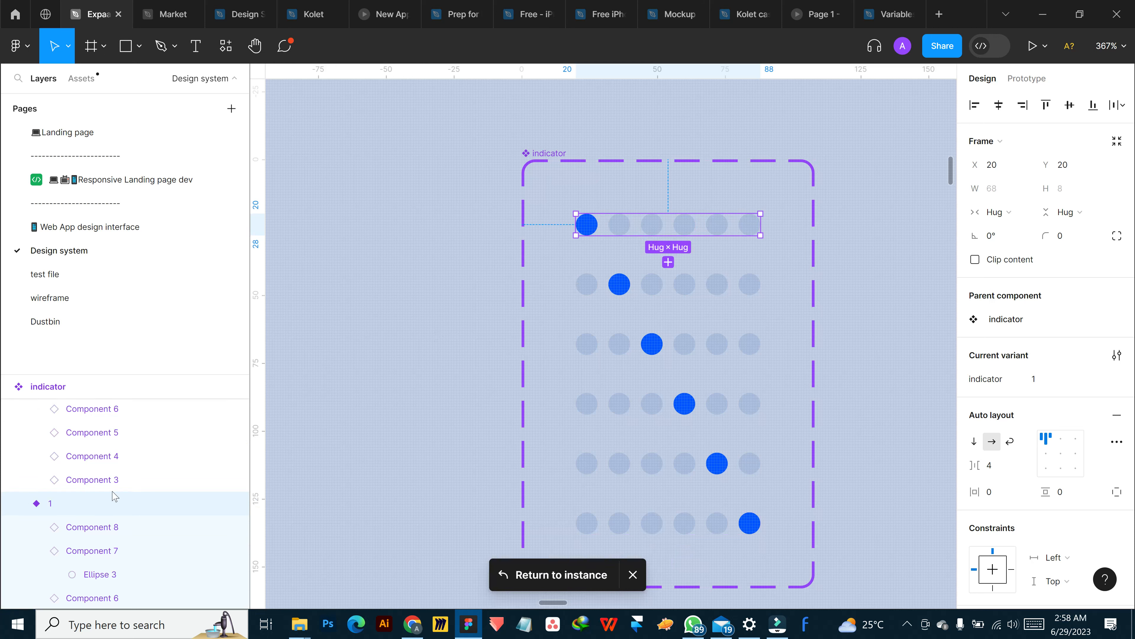
{"action": "left_click", "coordinate": [18, 503]}
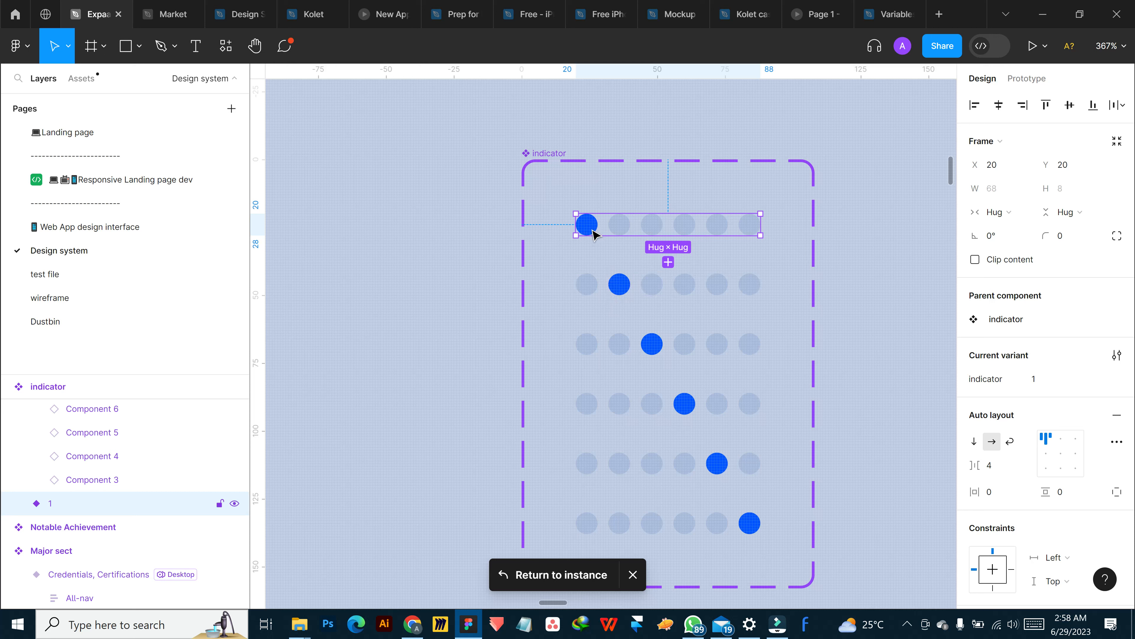
{"action": "left_click", "coordinate": [620, 291]}
{"action": "left_click", "coordinate": [611, 344]}
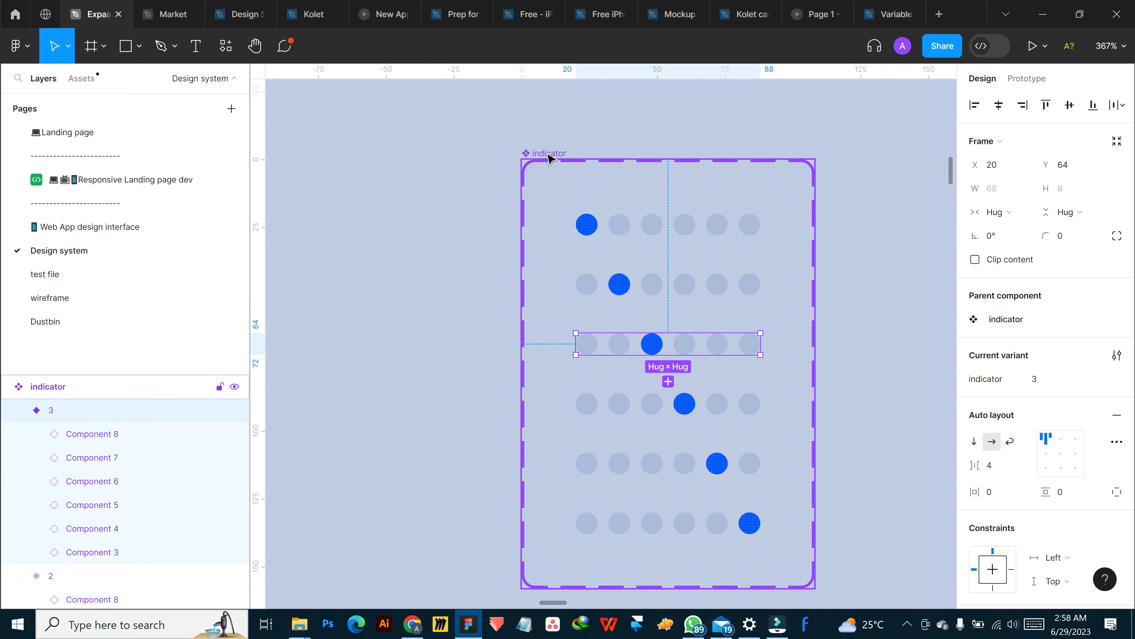
{"action": "left_click", "coordinate": [532, 158]}
{"action": "left_click", "coordinate": [641, 219]}
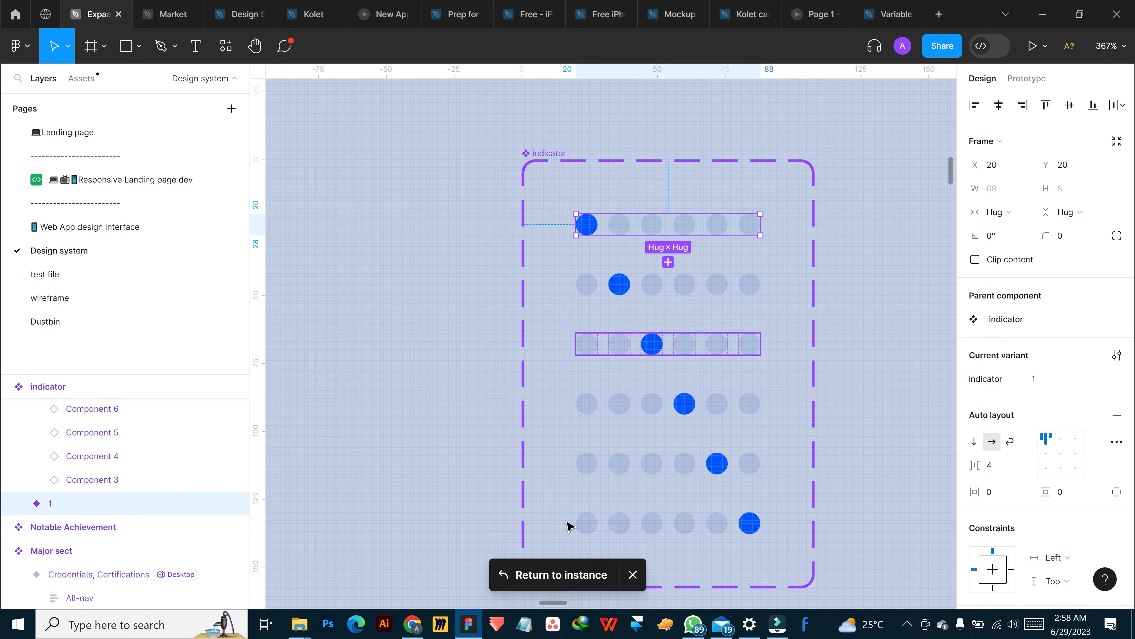
Place a test instance of the first-row variant beside the component set and bind its indicator property to the image slider's indicator variable
{"action": "left_click_drag", "start_coordinate": [629, 228], "coordinate": [355, 333]}
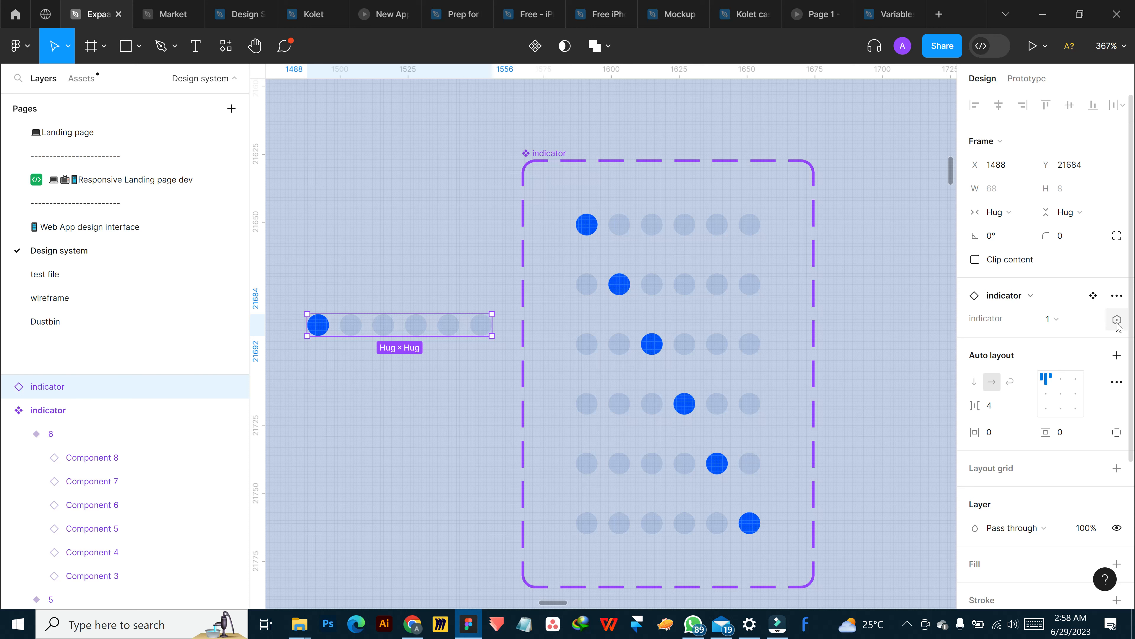
{"action": "left_click", "coordinate": [1117, 320]}
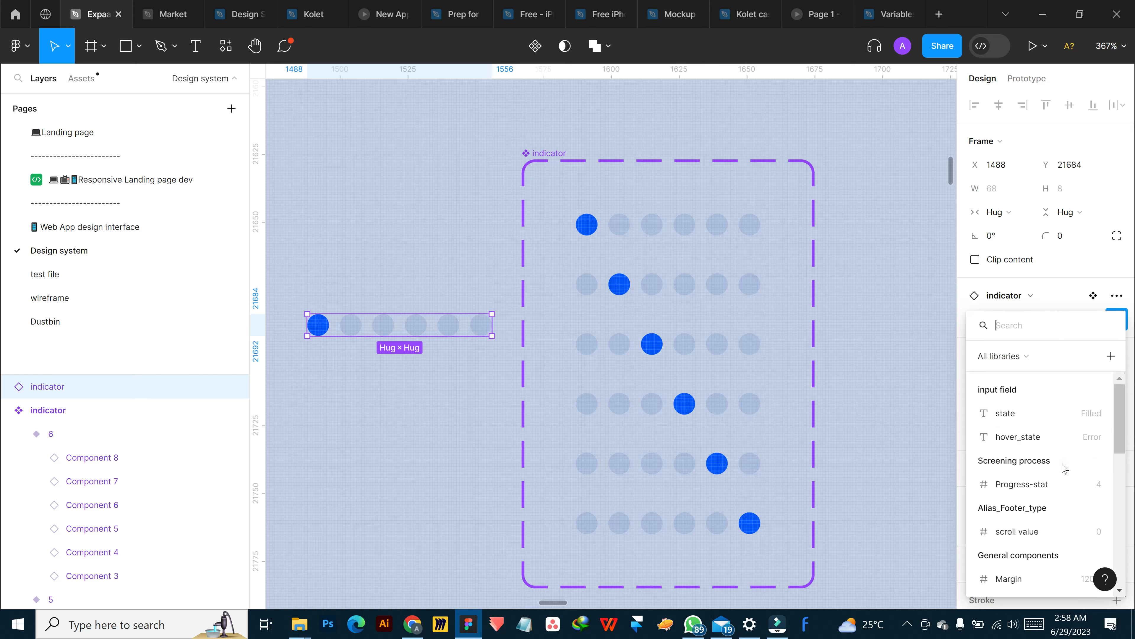
{"action": "scroll", "coordinate": [1039, 486], "scroll_direction": "down", "scroll_amount": 2}
{"action": "scroll", "coordinate": [1028, 470], "scroll_direction": "up", "scroll_amount": 2}
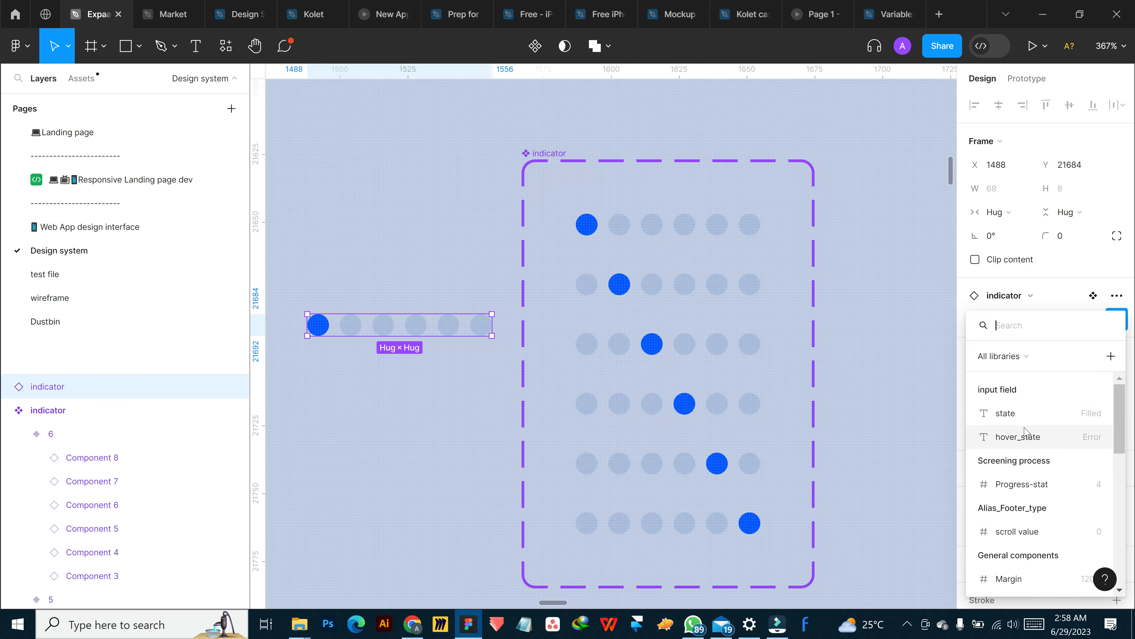
{"action": "scroll", "coordinate": [1023, 416], "scroll_direction": "down", "scroll_amount": 3}
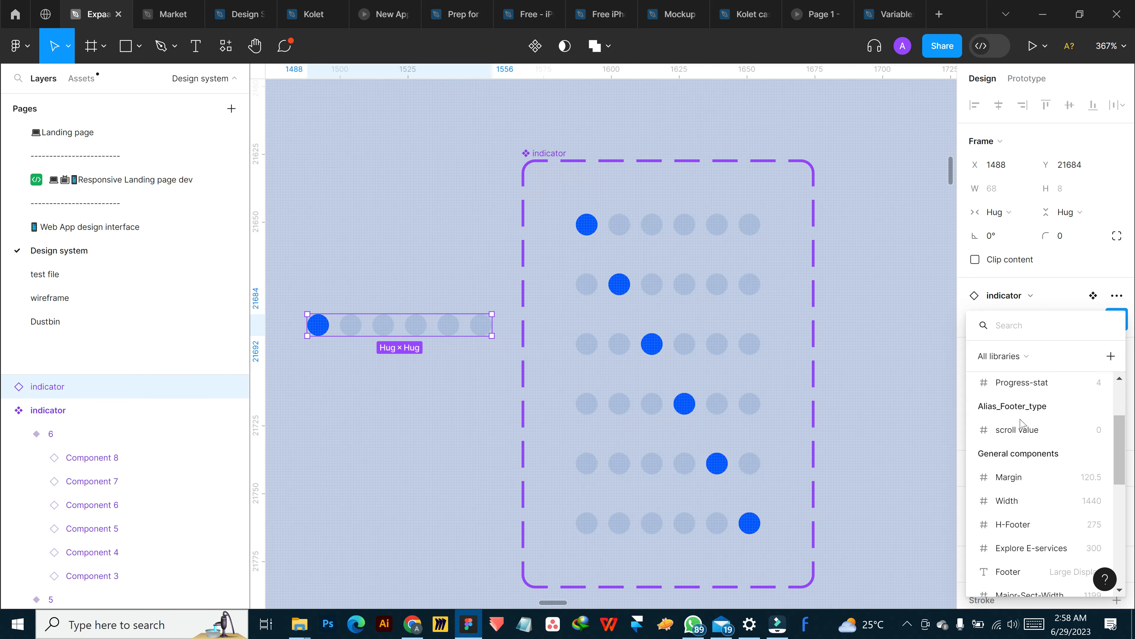
{"action": "scroll", "coordinate": [1023, 424], "scroll_direction": "down", "scroll_amount": 3}
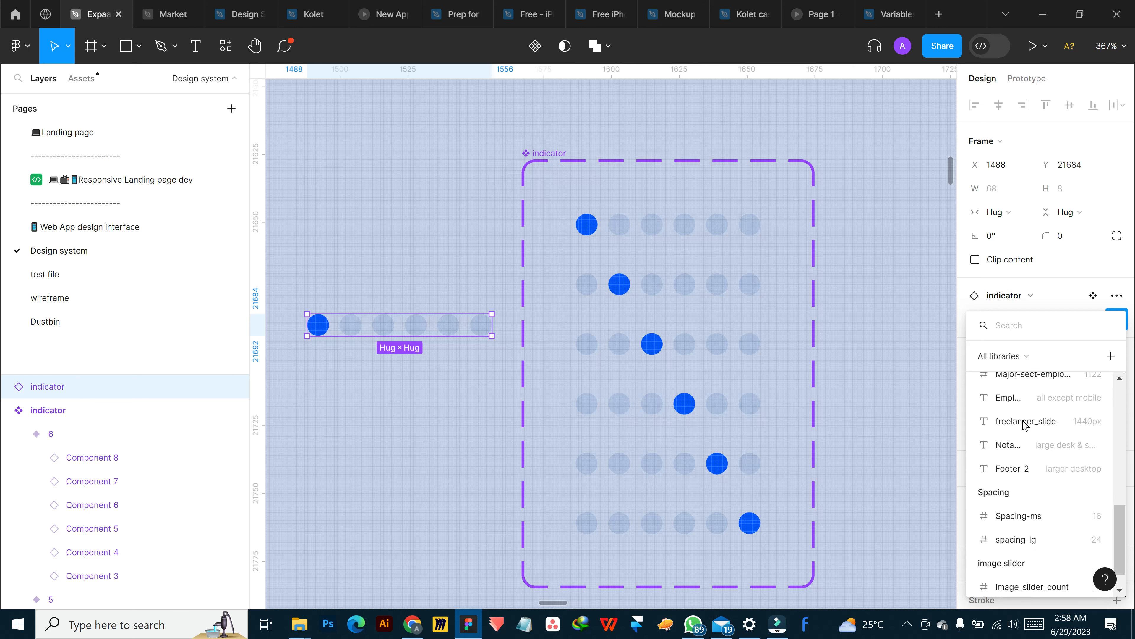
{"action": "scroll", "coordinate": [1025, 425], "scroll_direction": "down", "scroll_amount": 1}
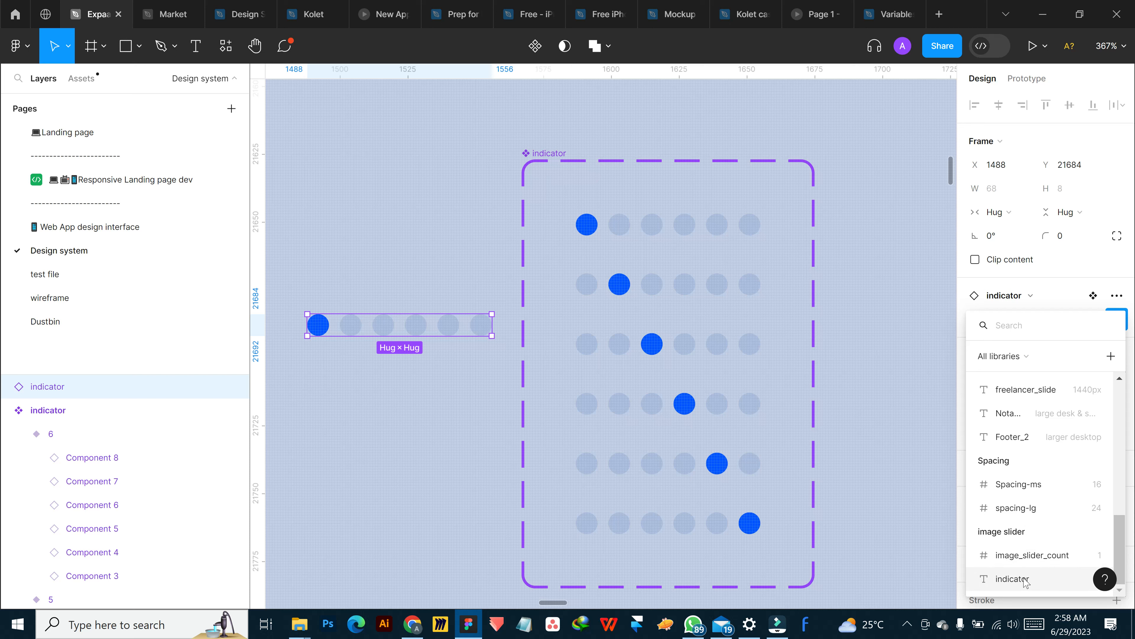
{"action": "left_click", "coordinate": [1012, 579]}
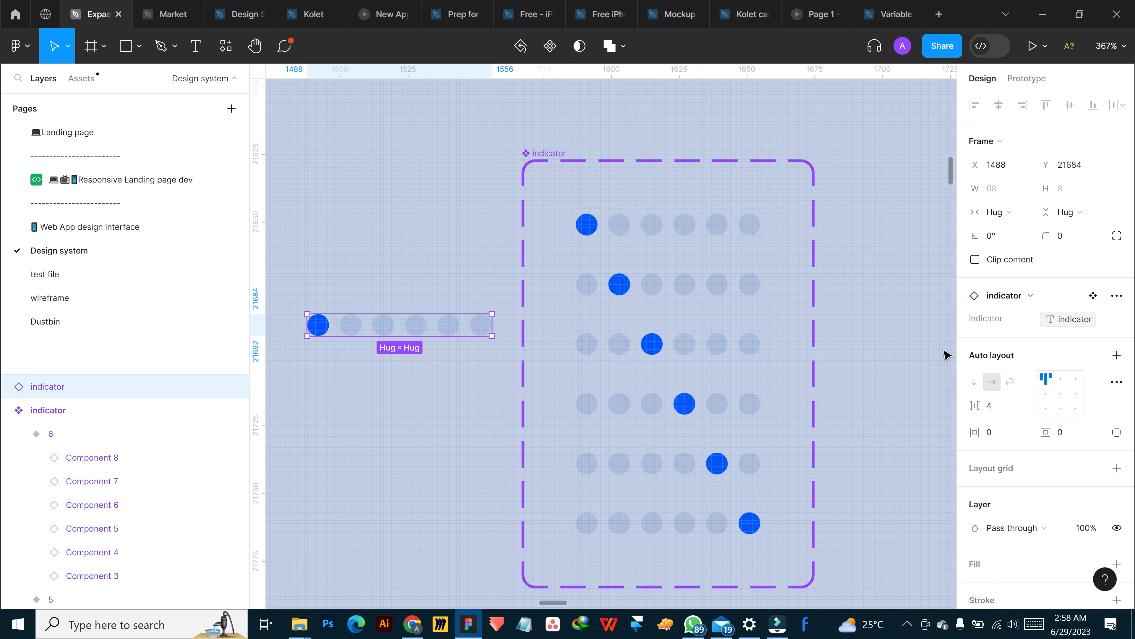
Duplicate the bound indicator instance and enclose the copy in a frame about 79 × 32, placed just below the original
{"action": "scroll", "coordinate": [999, 404], "scroll_direction": "down", "scroll_amount": 5}
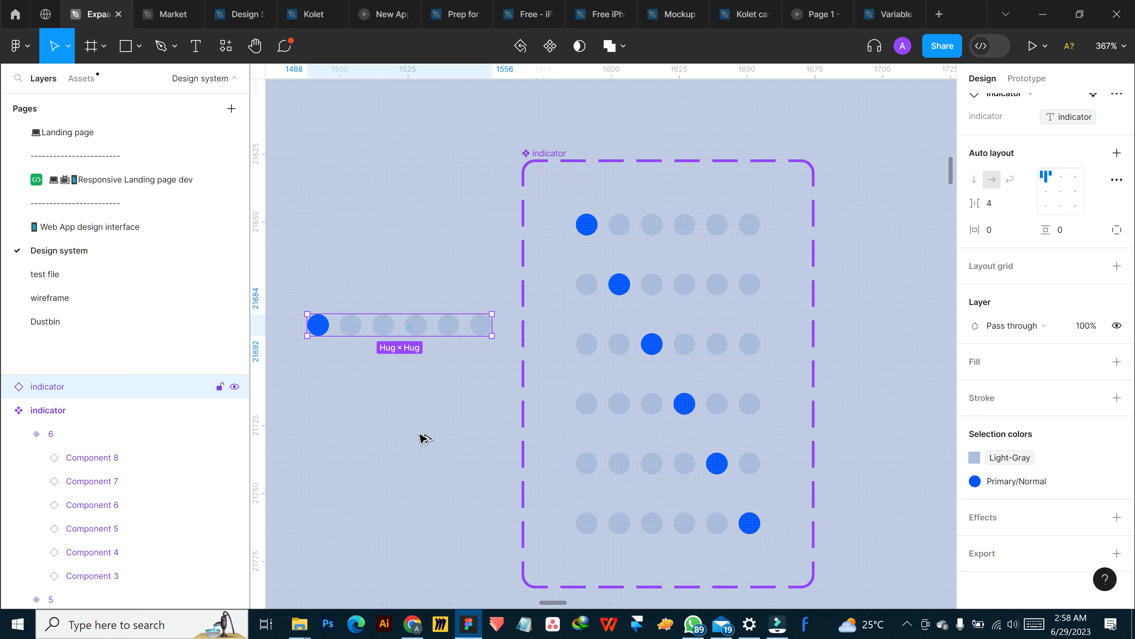
{"action": "key", "text": "ctrl+d"}
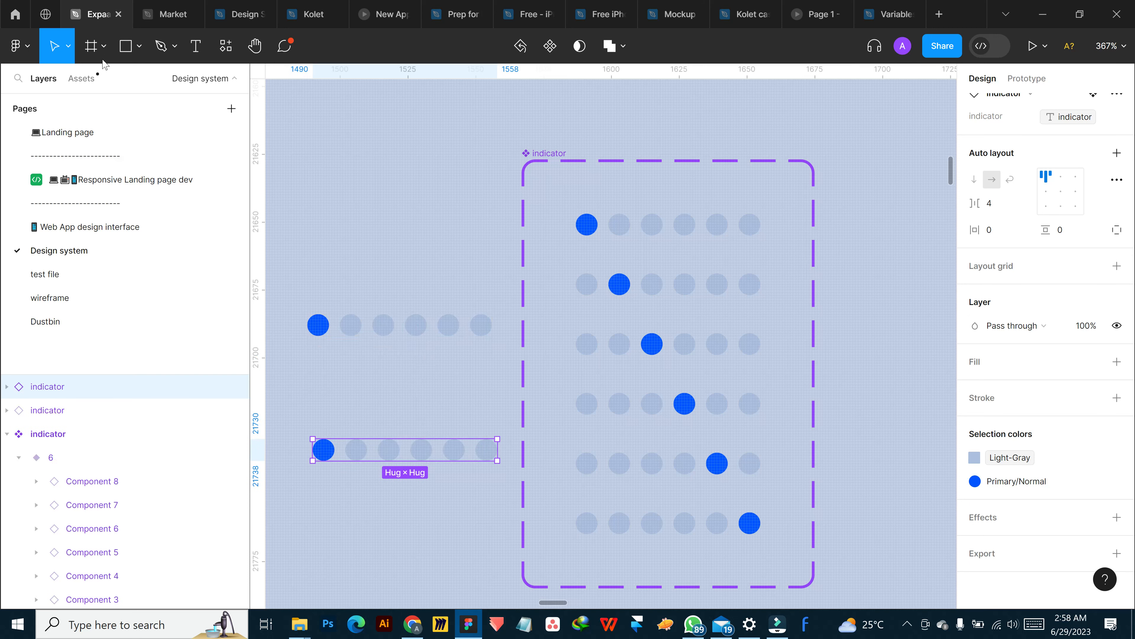
{"action": "key", "text": "f"}
{"action": "left_click_drag", "start_coordinate": [296, 417], "coordinate": [511, 504]}
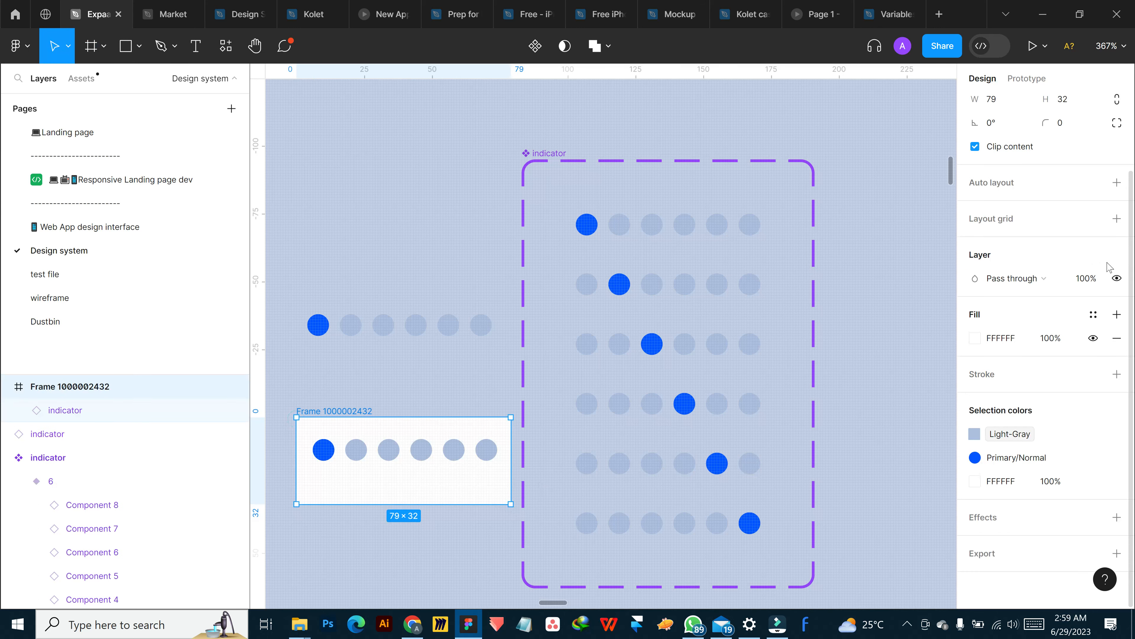
{"action": "left_click_drag", "start_coordinate": [347, 416], "coordinate": [323, 373]}
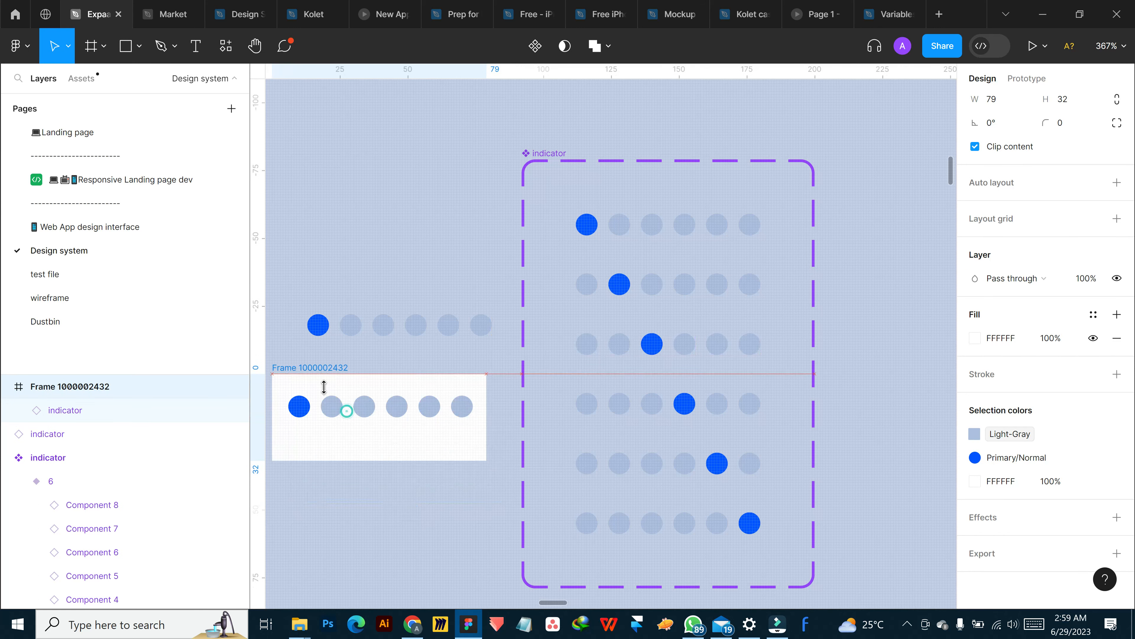
Check the framed copy's bound indicator property and the variables offered for the frame's layer visibility
{"action": "left_click", "coordinate": [336, 414]}
{"action": "scroll", "coordinate": [1057, 297], "scroll_direction": "up", "scroll_amount": 5}
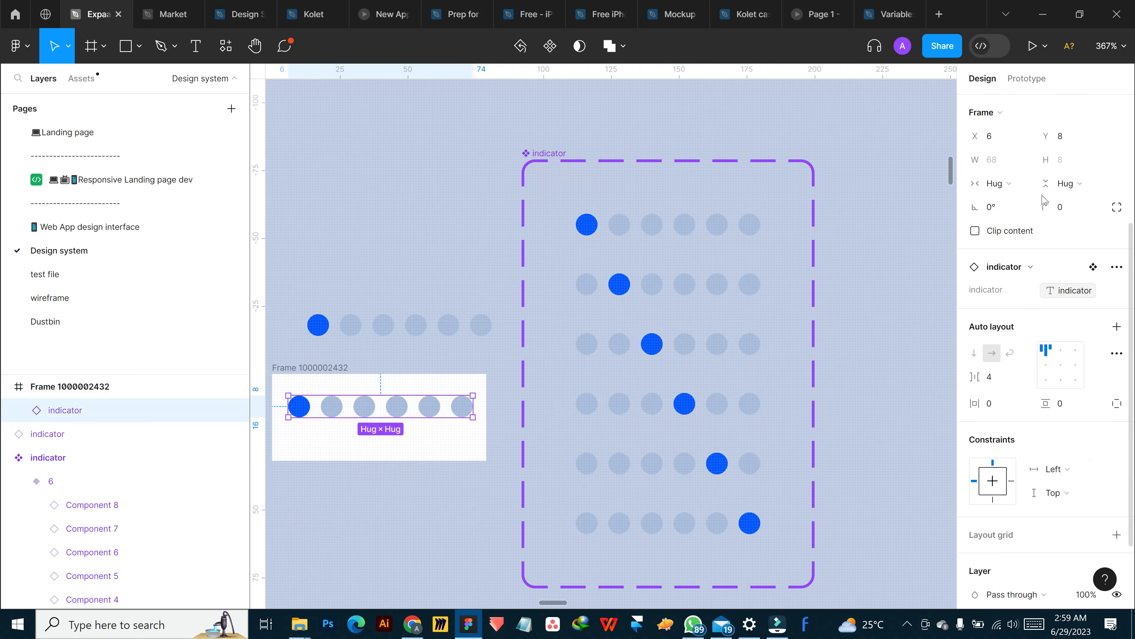
{"action": "left_click", "coordinate": [1069, 290]}
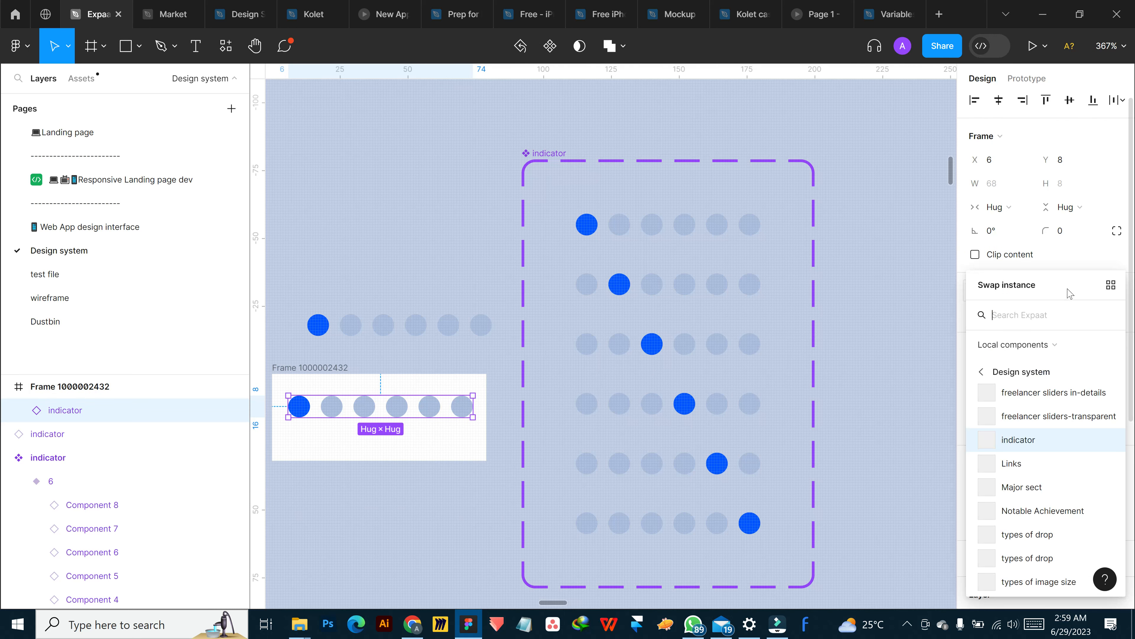
{"action": "left_click", "coordinate": [1060, 258]}
{"action": "left_click", "coordinate": [1117, 291]}
{"action": "left_click", "coordinate": [1116, 291]}
{"action": "left_click", "coordinate": [333, 381]}
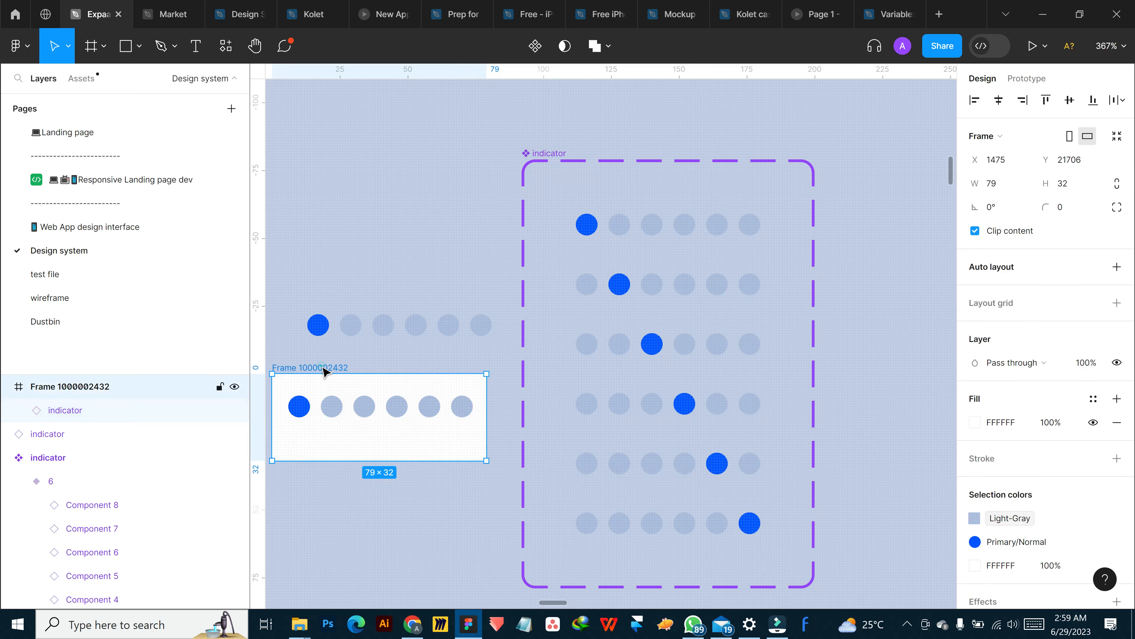
{"action": "left_click", "coordinate": [1122, 361]}
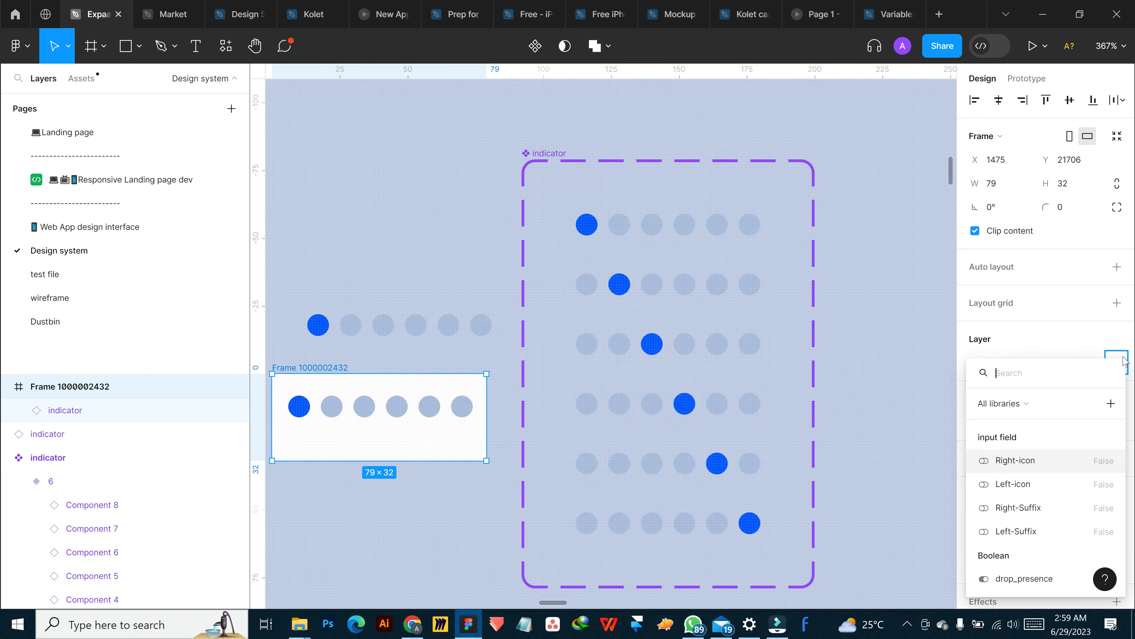
{"action": "left_click", "coordinate": [1094, 340]}
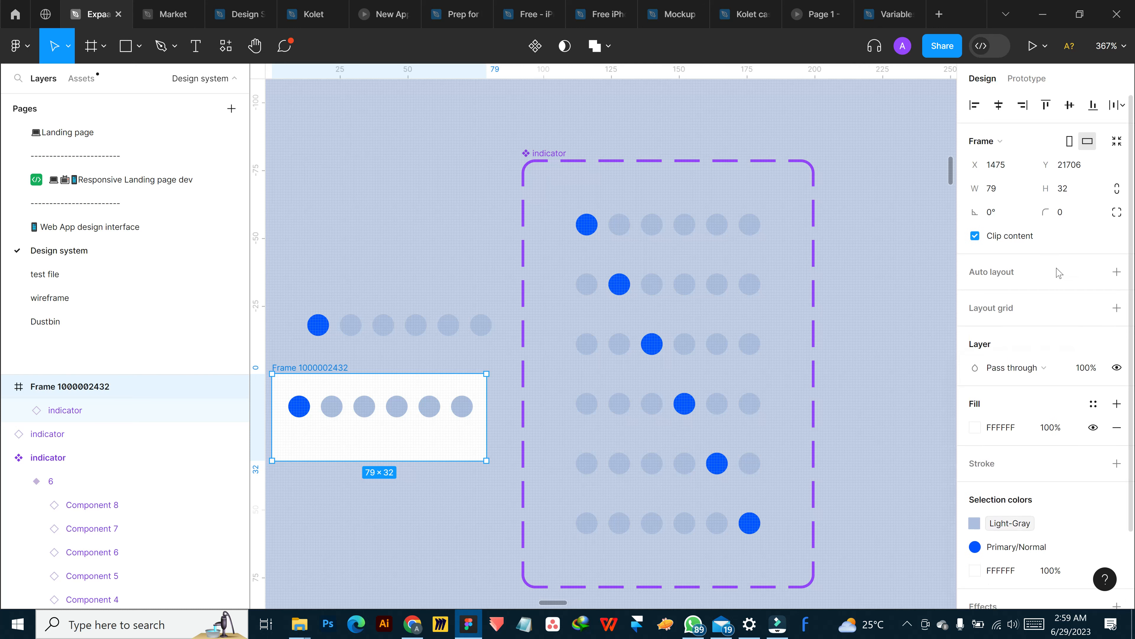
Delete the test frame and the remaining test indicator instance beside the component set
{"action": "scroll", "coordinate": [1013, 271], "scroll_direction": "down", "scroll_amount": 2}
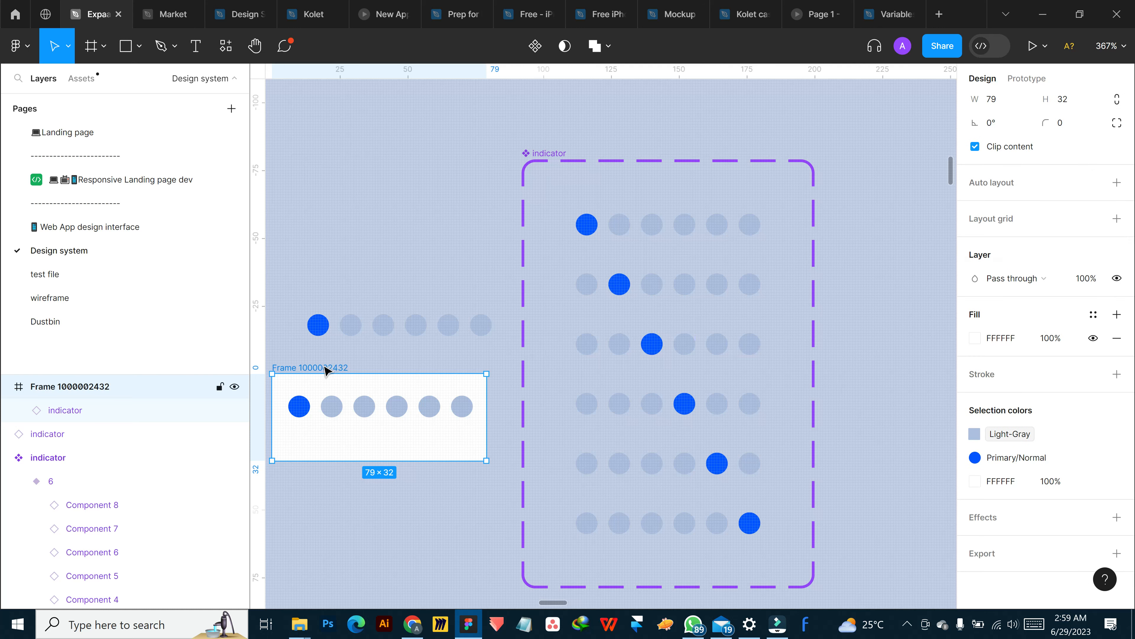
{"action": "key", "text": "Delete"}
{"action": "left_click", "coordinate": [418, 333]}
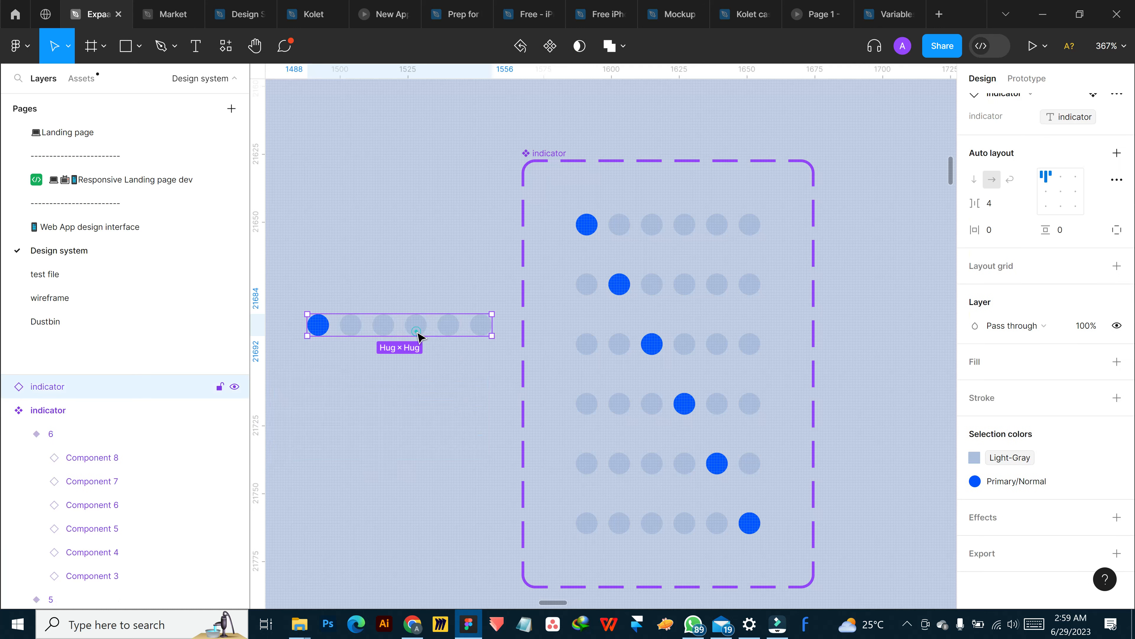
{"action": "key", "text": "Delete"}
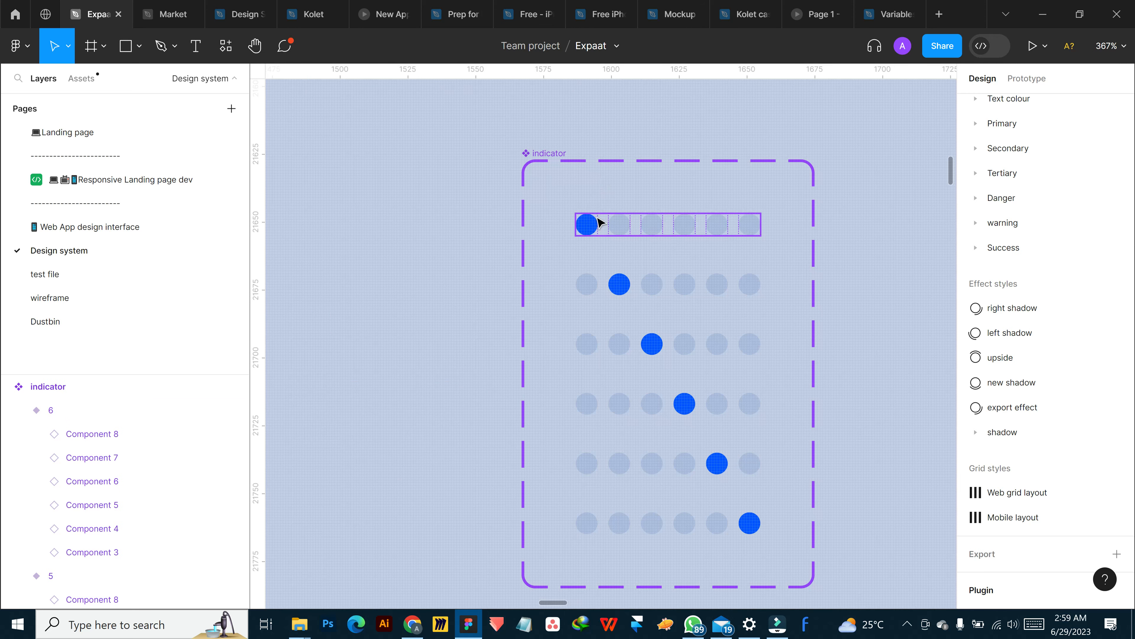
Return to the indicator dots beside the Portfolio heading and bind their indicator property to the image slider's indicator variable
{"action": "left_click", "coordinate": [591, 223]}
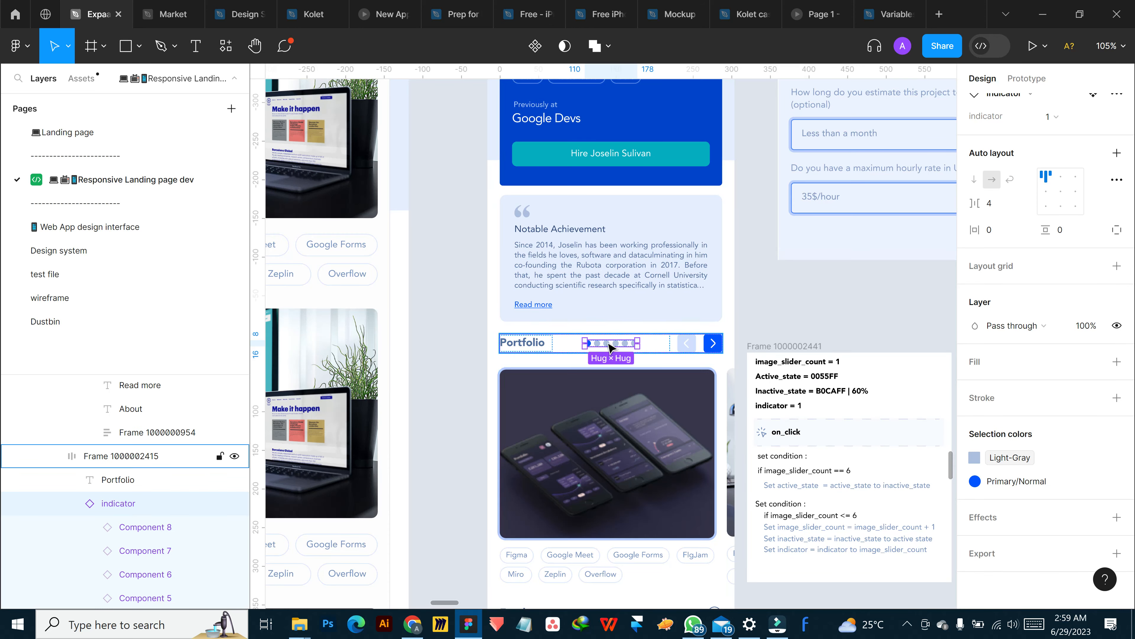
{"action": "scroll", "coordinate": [1076, 275], "scroll_direction": "up", "scroll_amount": 5}
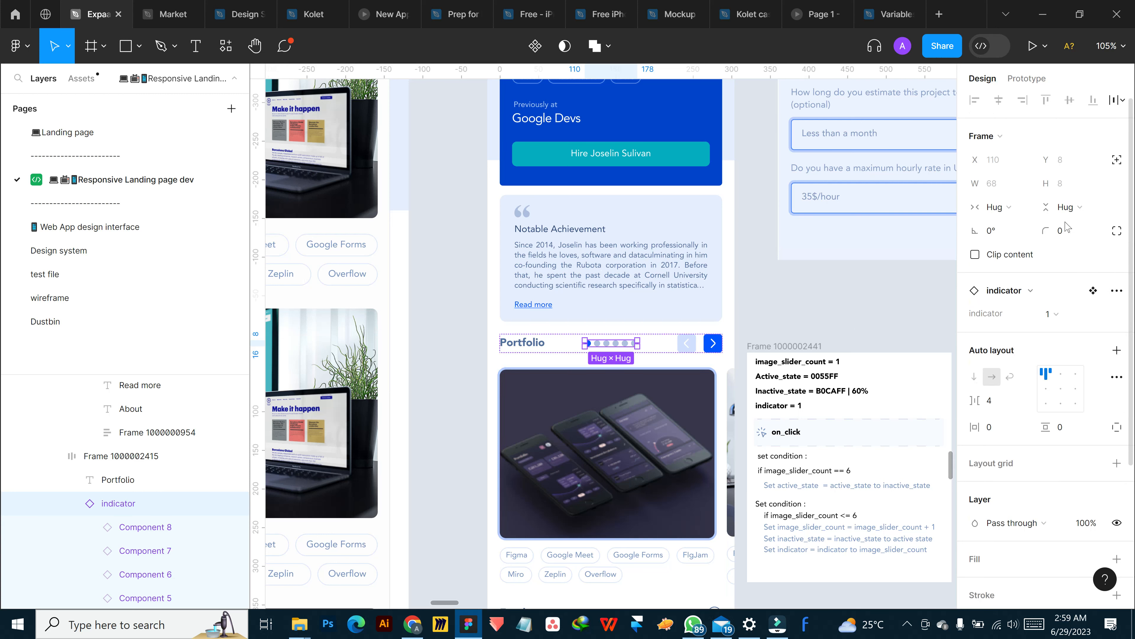
{"action": "left_click", "coordinate": [1113, 312]}
{"action": "scroll", "coordinate": [1036, 479], "scroll_direction": "down", "scroll_amount": 8}
{"action": "scroll", "coordinate": [1036, 514], "scroll_direction": "down", "scroll_amount": 2}
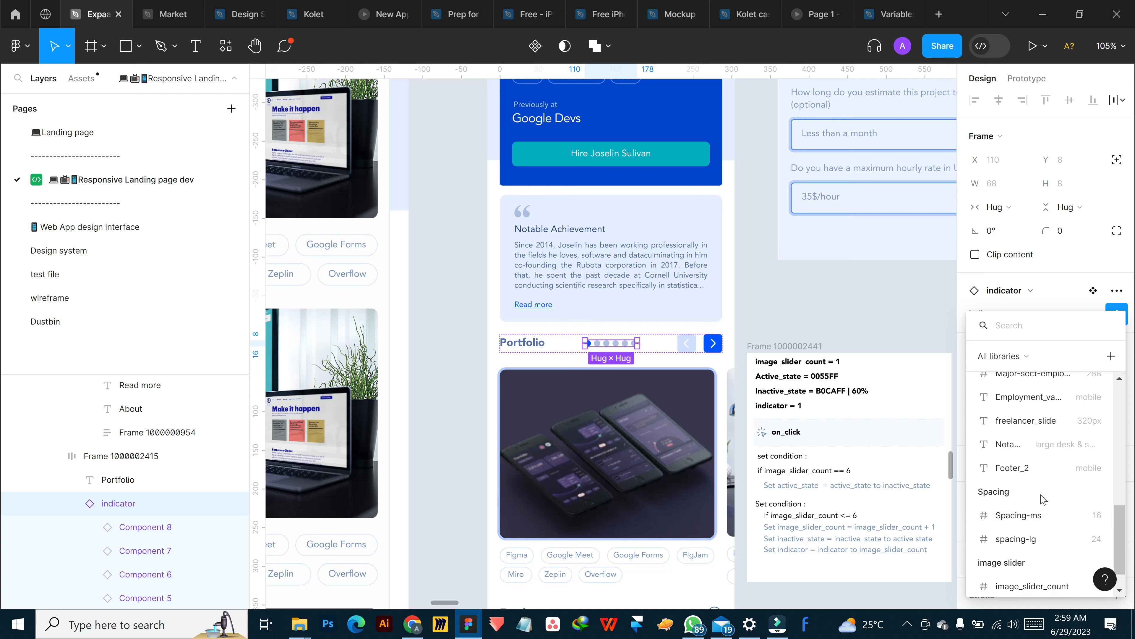
{"action": "left_click", "coordinate": [1012, 579]}
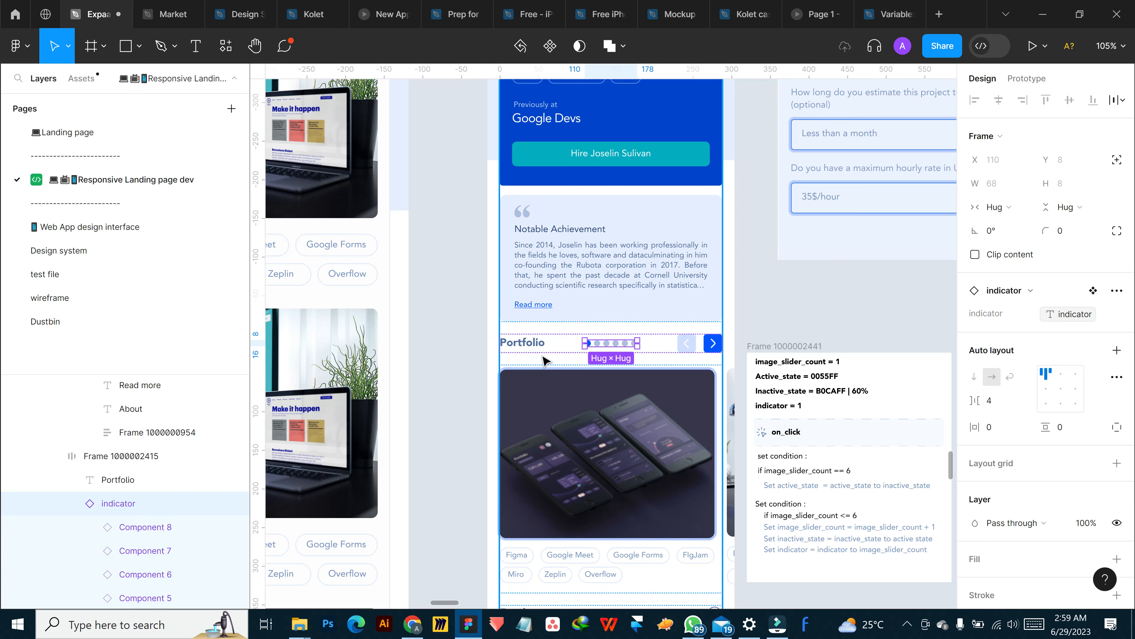
Move the notes frame with the slider variables and conditions farther away from the Portfolio section
{"action": "scroll", "coordinate": [700, 272], "scroll_direction": "right", "scroll_amount": 3}
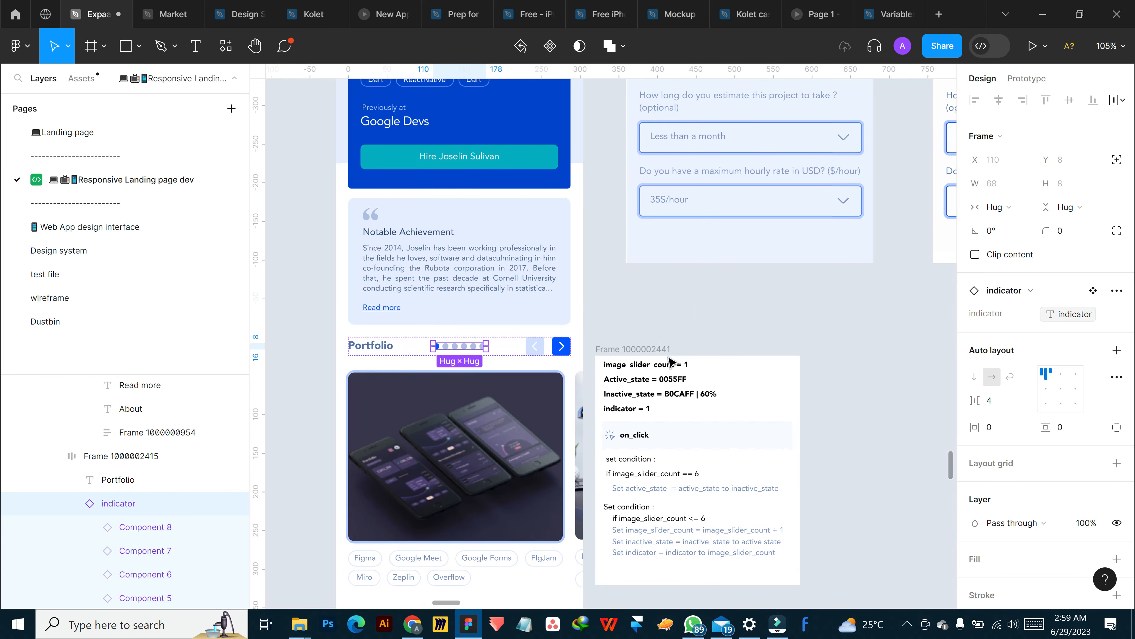
{"action": "left_click_drag", "start_coordinate": [631, 352], "coordinate": [735, 328]}
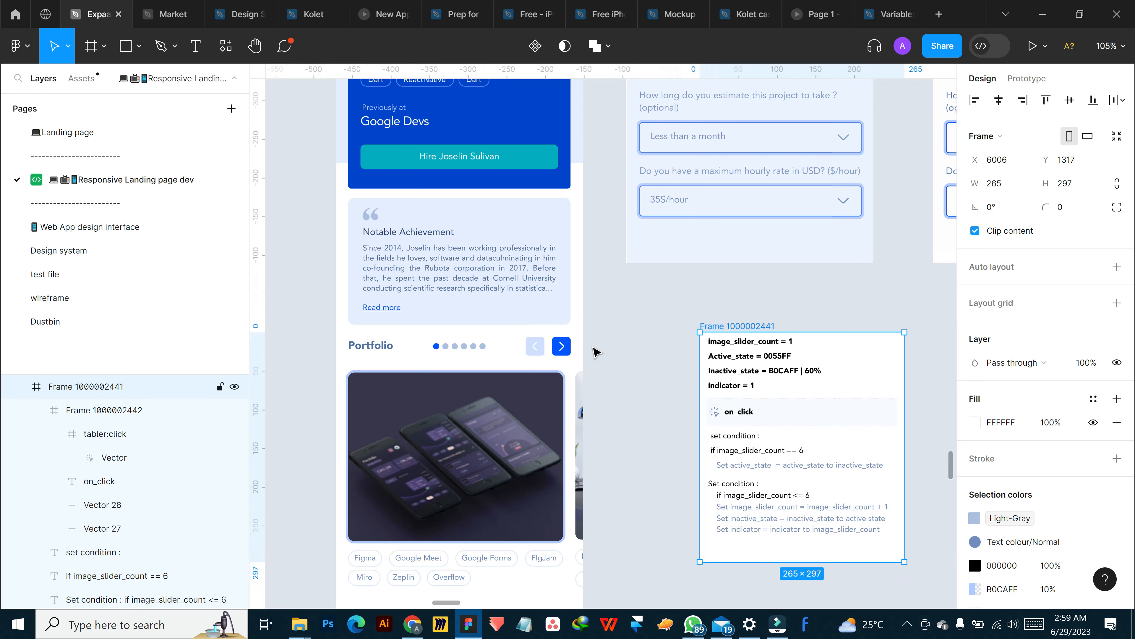
Try detaching the indicator variable from the Portfolio dots to use a fixed variant value, and undo the changes
{"action": "left_click", "coordinate": [471, 349]}
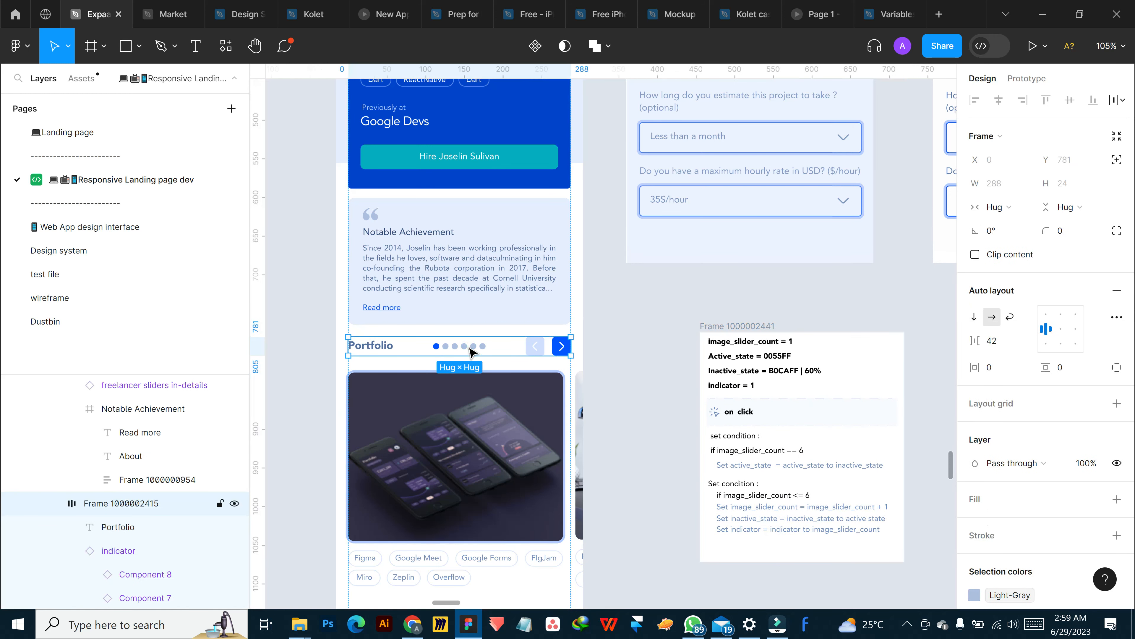
{"action": "left_click", "coordinate": [471, 349]}
{"action": "left_click", "coordinate": [1113, 315]}
{"action": "left_click", "coordinate": [1075, 318]}
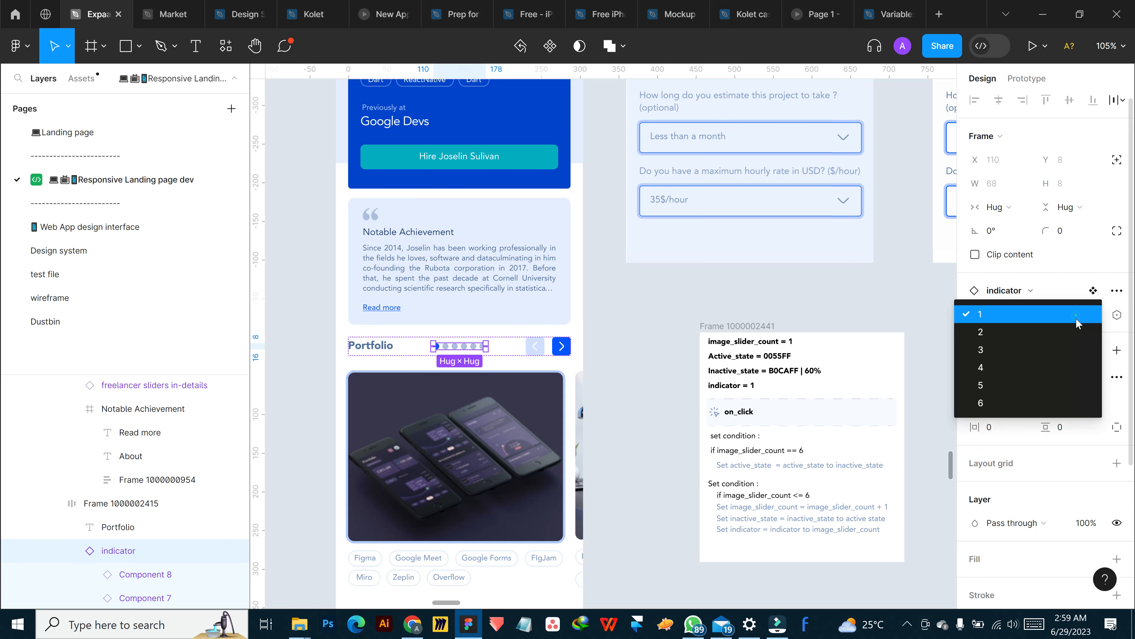
{"action": "left_click", "coordinate": [1016, 339]}
{"action": "left_click", "coordinate": [1081, 318]}
{"action": "key", "text": "ctrl+z"}
{"action": "key", "text": "ctrl+z"}
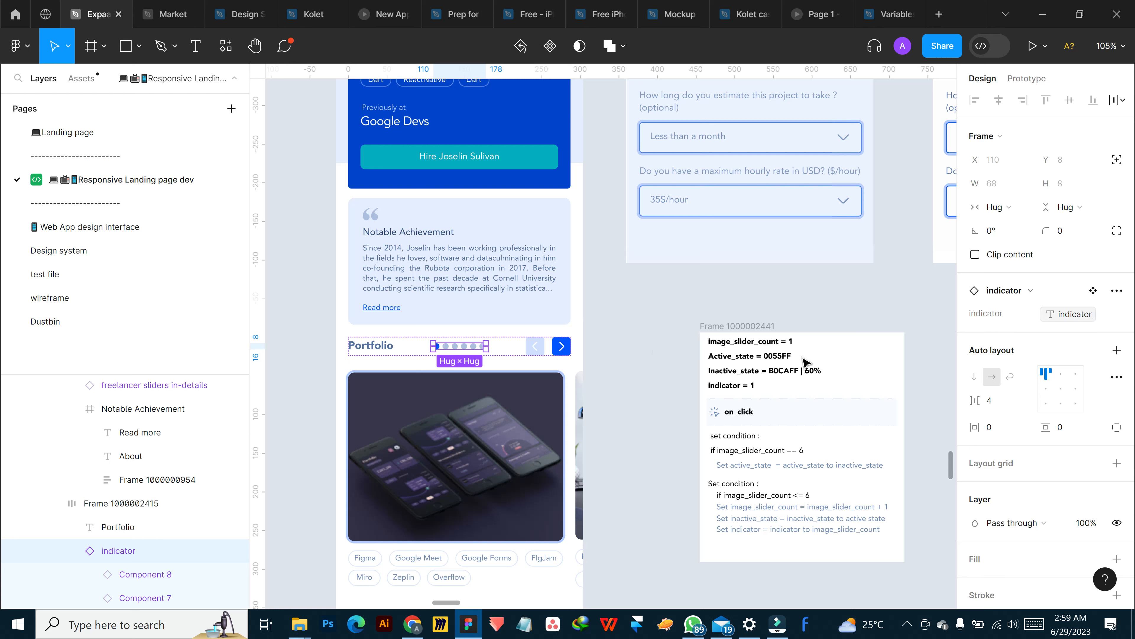
{"action": "left_click", "coordinate": [653, 354]}
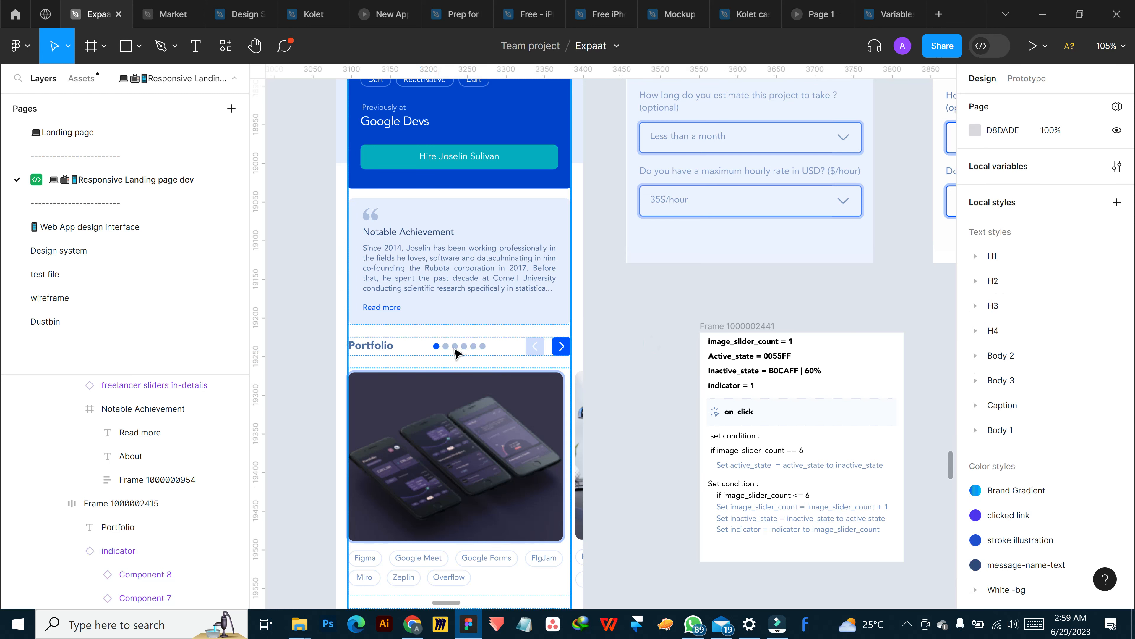
Show the tap interaction of the Portfolio next arrow with its scroll action collapsed, and move the notes frame clear of it
{"action": "left_click", "coordinate": [1023, 78]}
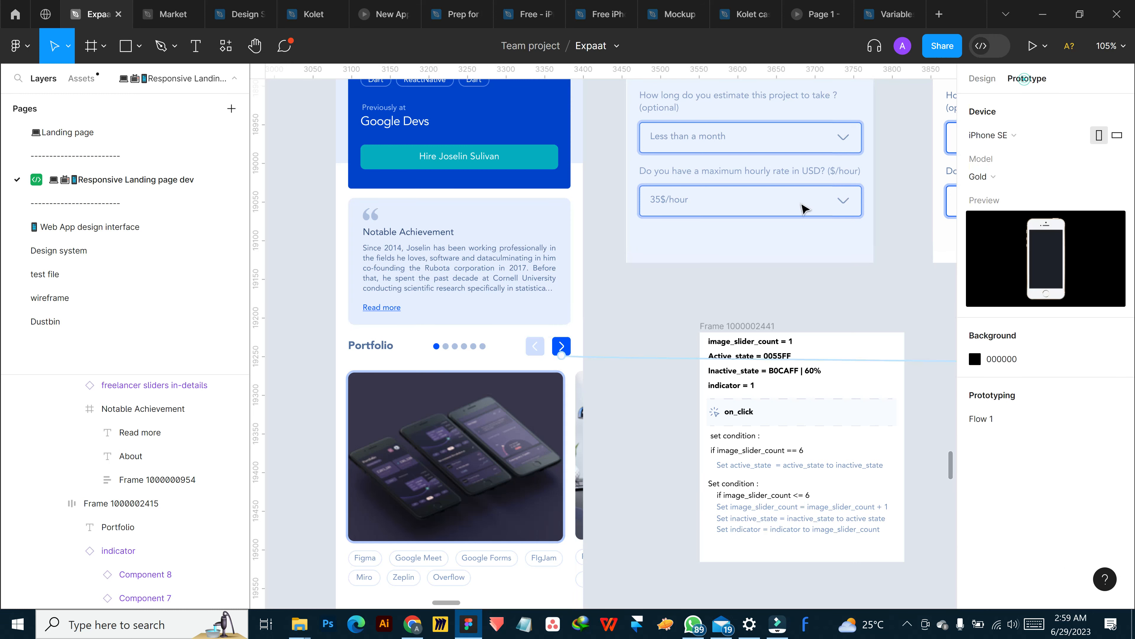
{"action": "left_click", "coordinate": [595, 360]}
{"action": "left_click_drag", "start_coordinate": [599, 397], "coordinate": [731, 92]}
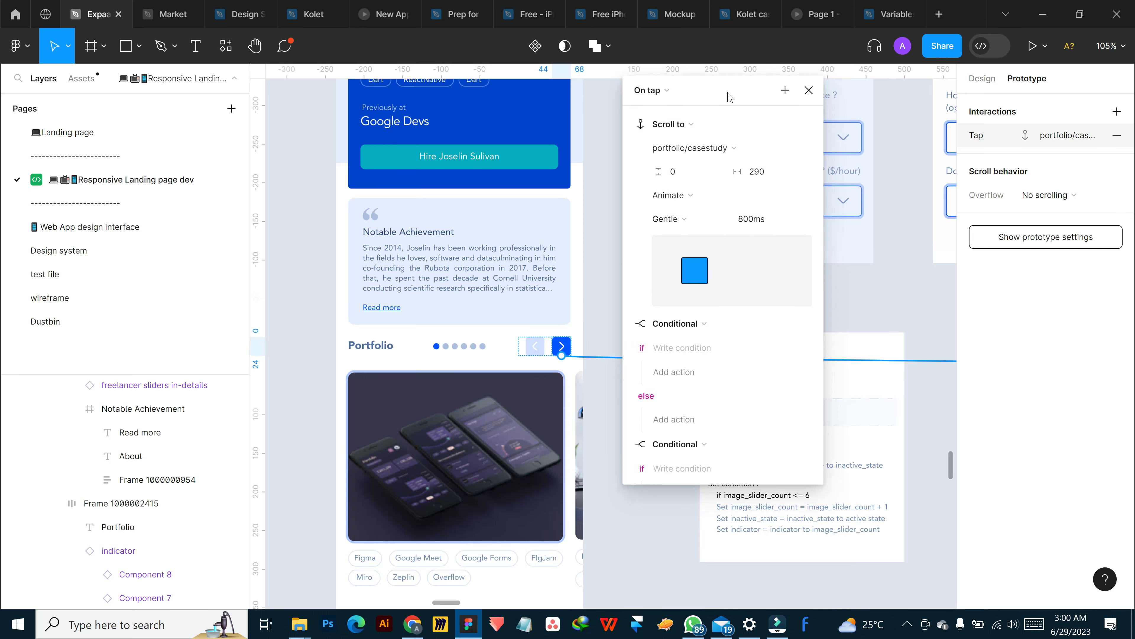
{"action": "left_click", "coordinate": [627, 124]}
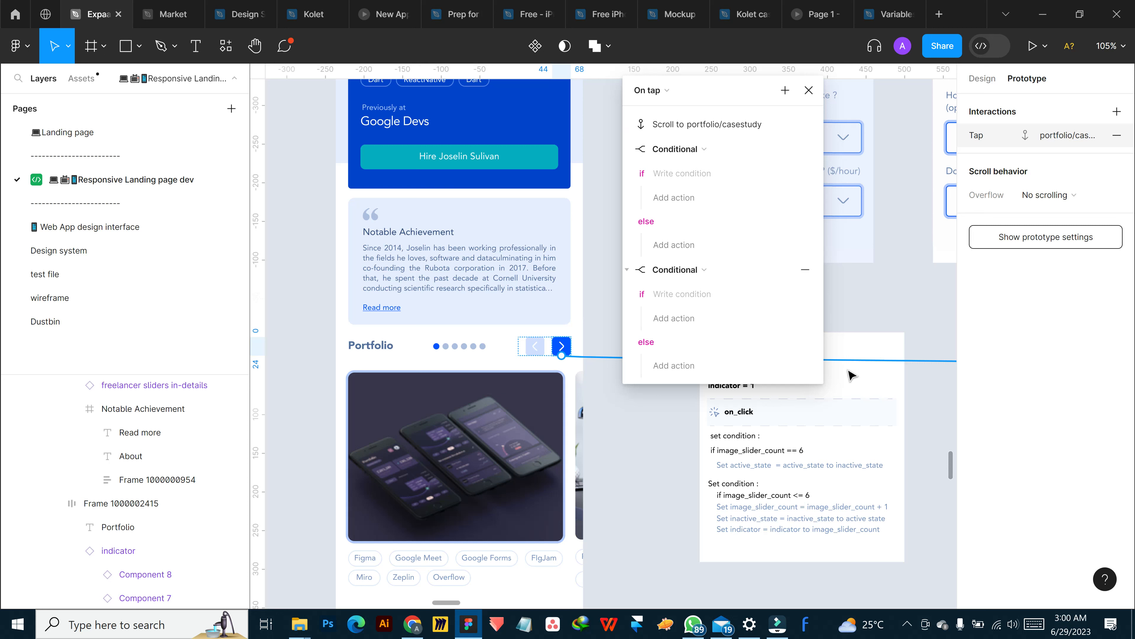
{"action": "left_click_drag", "start_coordinate": [717, 91], "coordinate": [600, 104]}
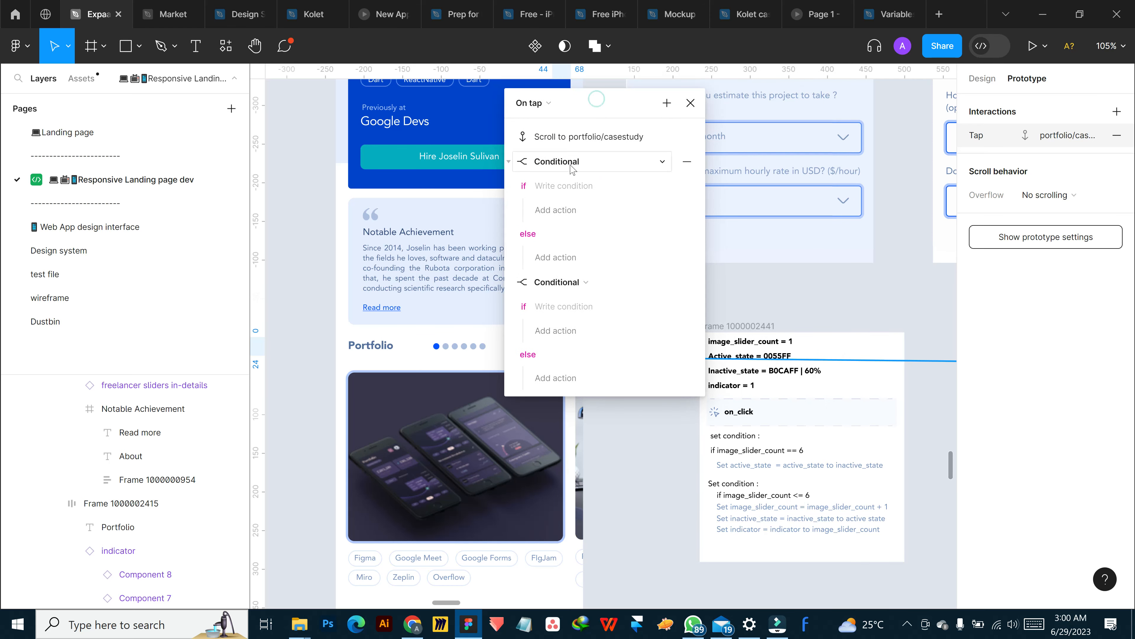
{"action": "left_click_drag", "start_coordinate": [757, 334], "coordinate": [789, 290]}
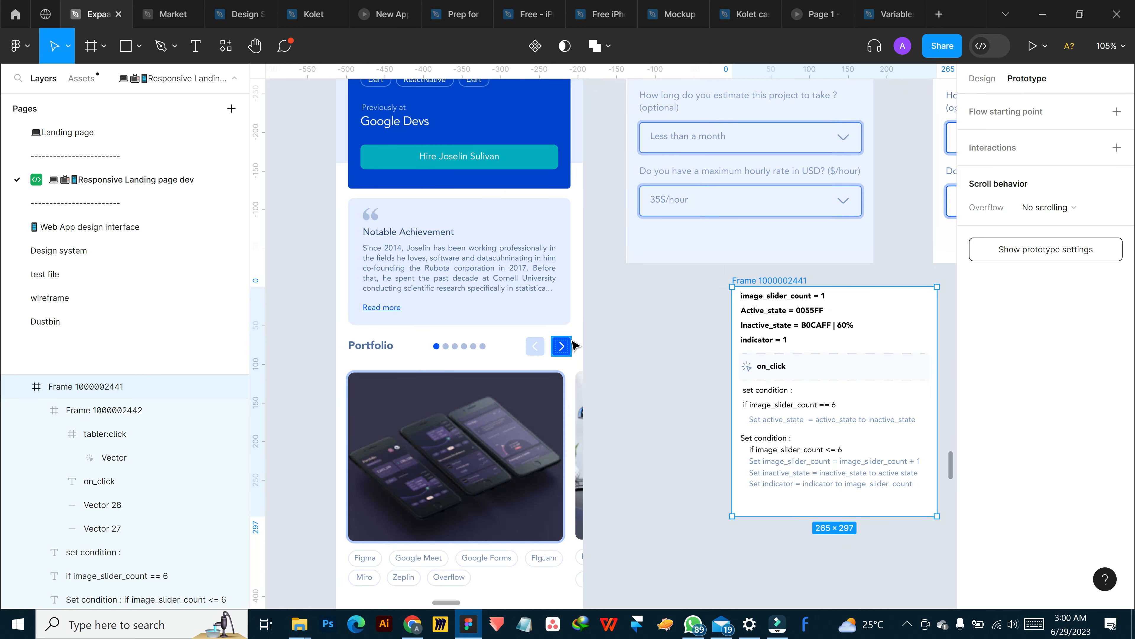
Reopen the Portfolio next arrow's tap interaction beside the notes frame and collapse its scroll action
{"action": "left_click", "coordinate": [567, 349]}
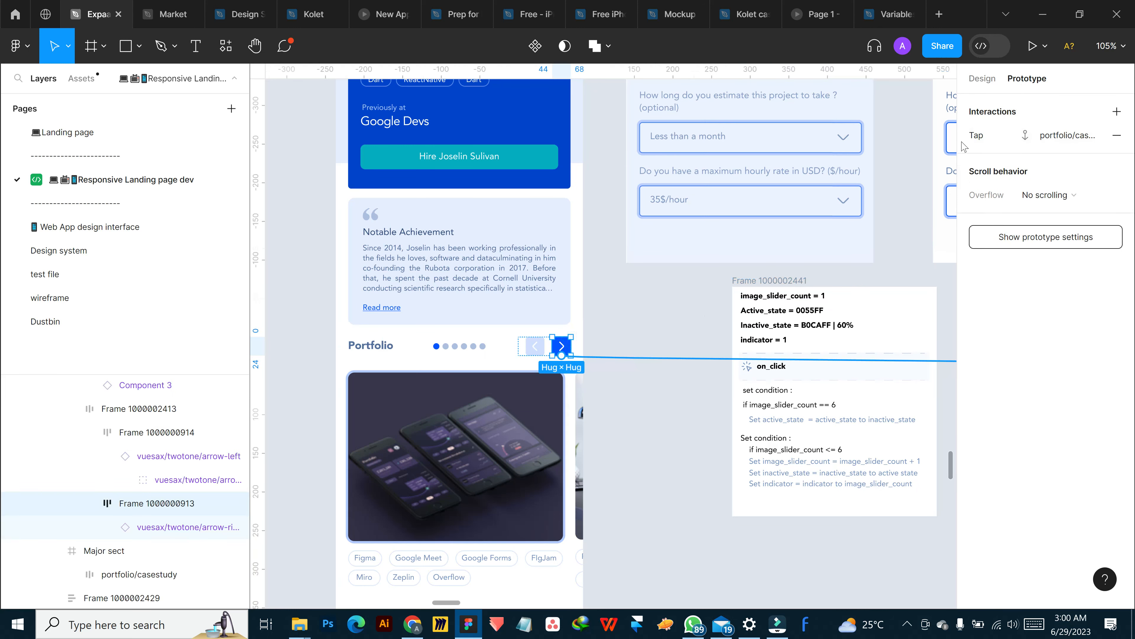
{"action": "left_click", "coordinate": [1068, 135]}
{"action": "left_click_drag", "start_coordinate": [895, 139], "coordinate": [642, 121]}
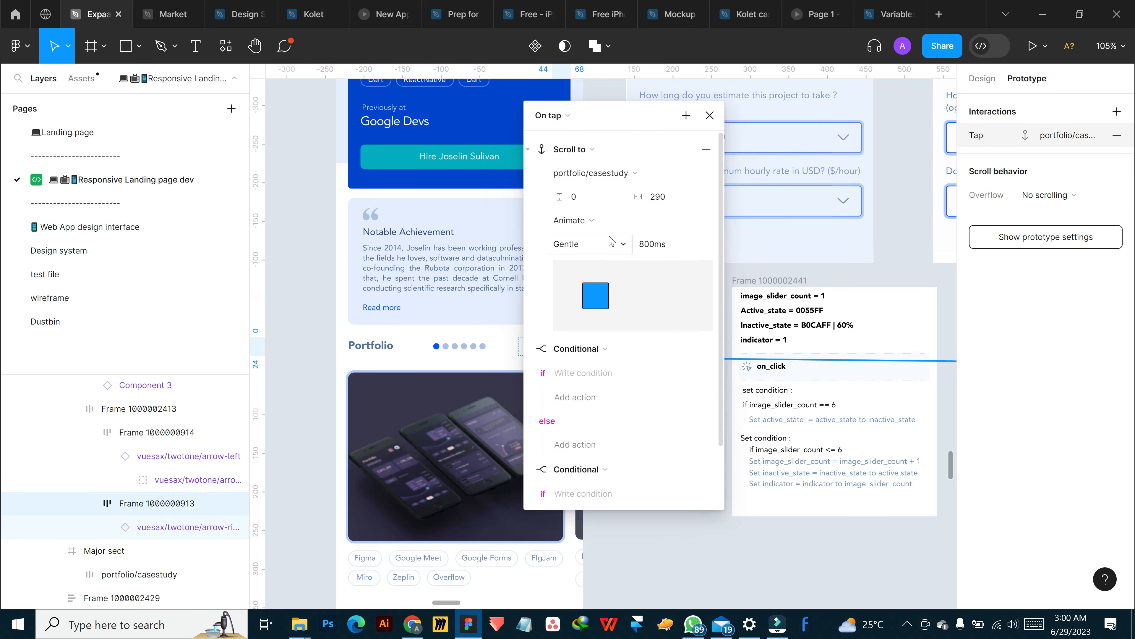
{"action": "left_click", "coordinate": [535, 151]}
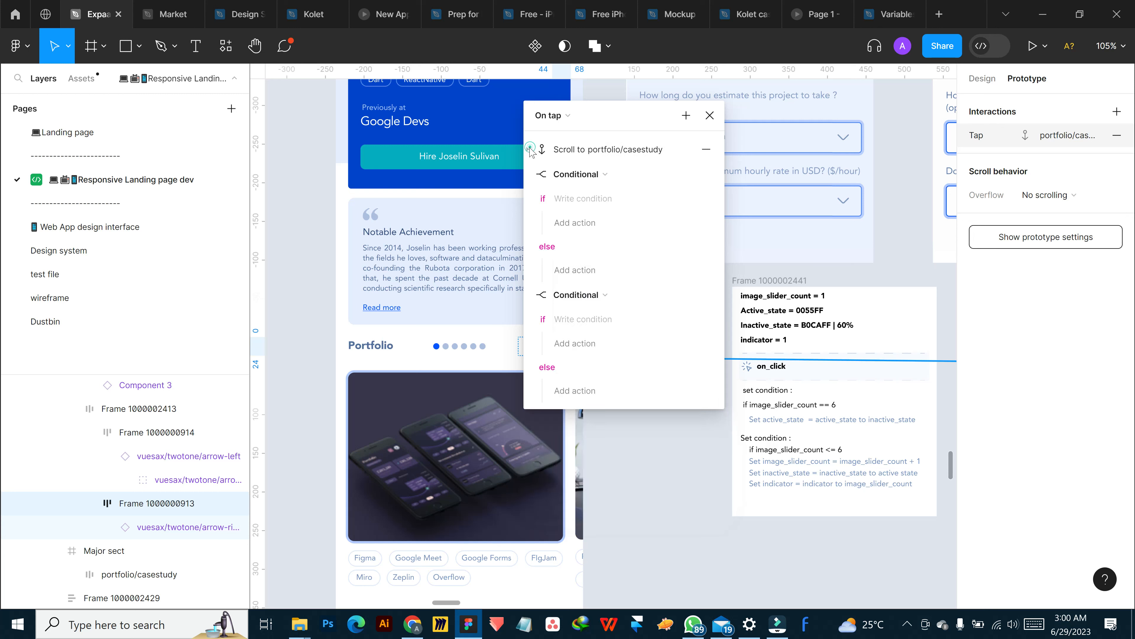
Set the first conditional of the tap interaction to image_slider_count == 6
{"action": "left_click", "coordinate": [569, 198]}
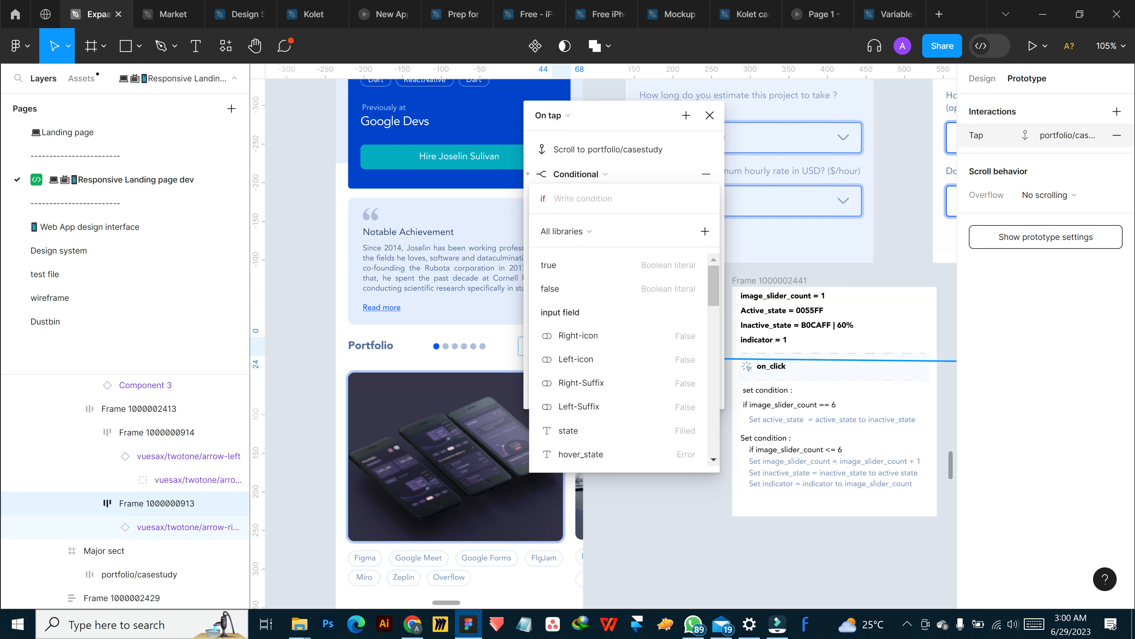
{"action": "type", "text": "im"}
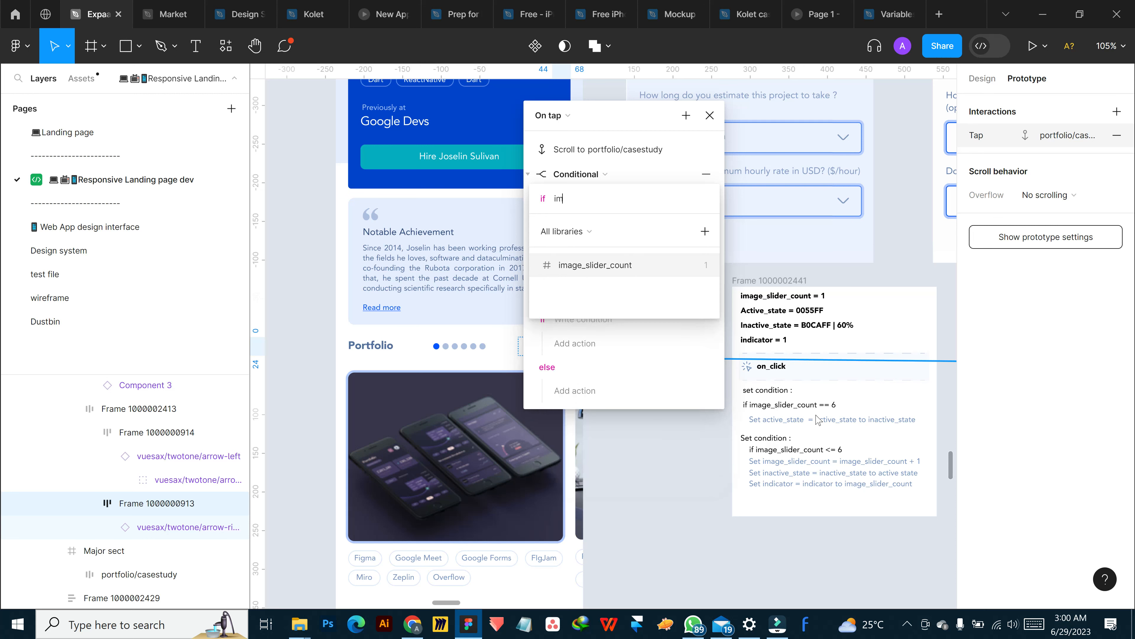
{"action": "left_click", "coordinate": [646, 269]}
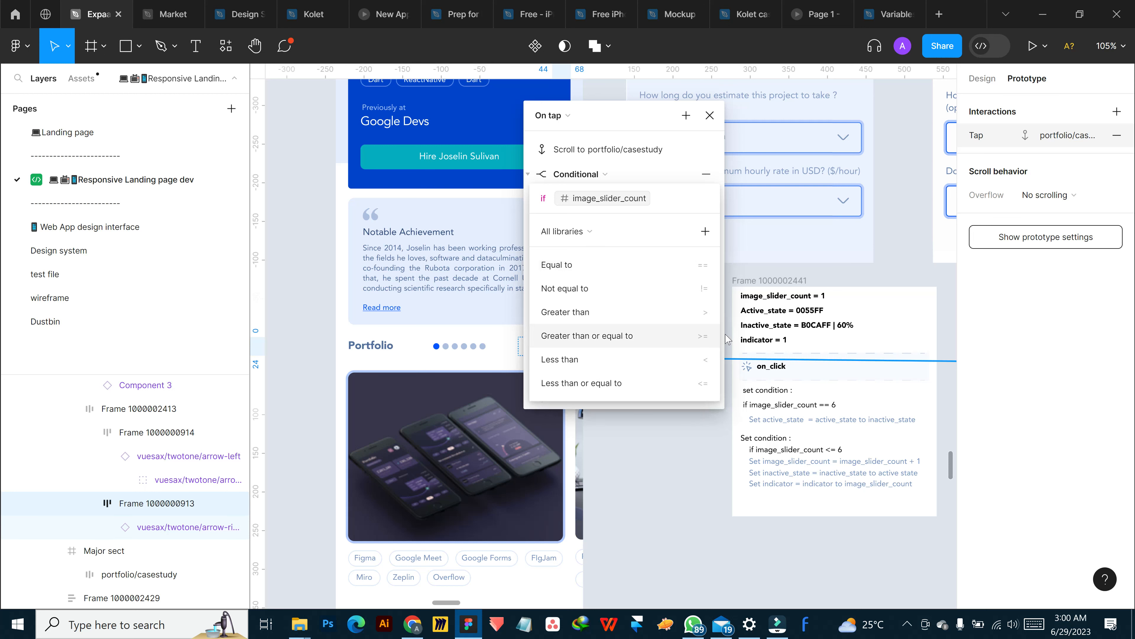
{"action": "left_click", "coordinate": [695, 265]}
{"action": "type", "text": "6"}
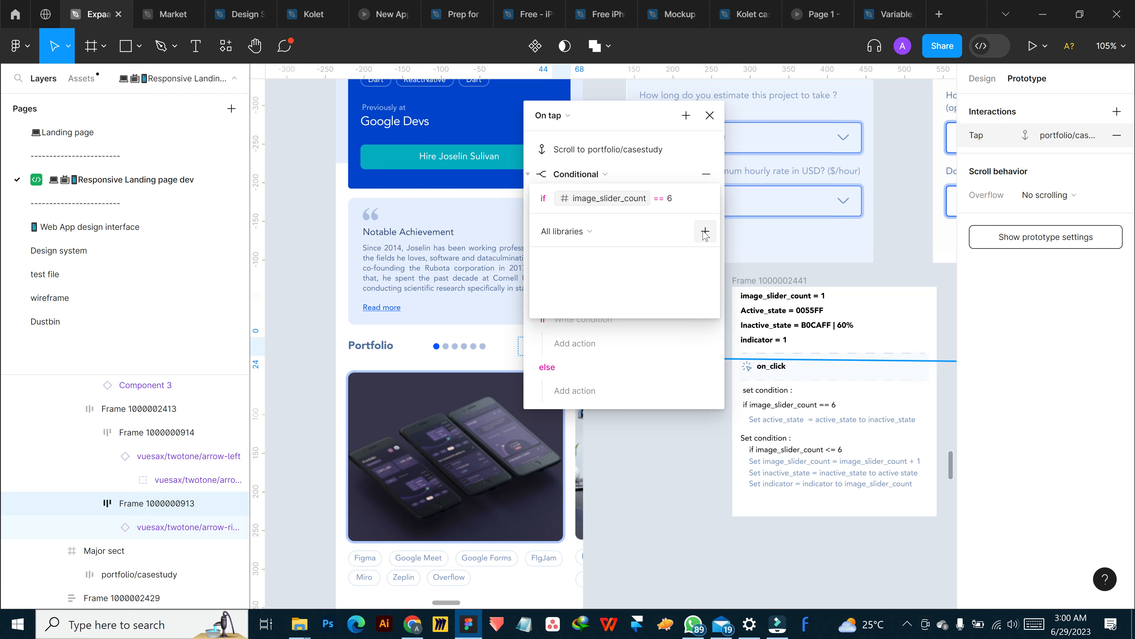
{"action": "left_click", "coordinate": [676, 162]}
Add a set variable action under the image_slider_count == 6 condition, targeting active_state
{"action": "left_click", "coordinate": [572, 224]}
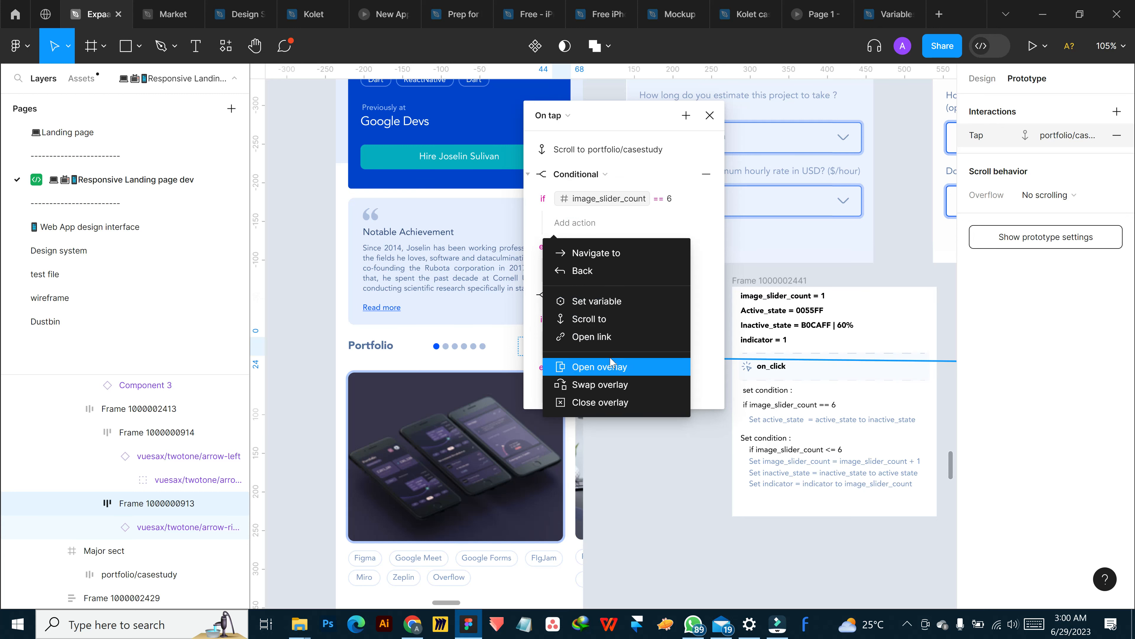
{"action": "left_click", "coordinate": [599, 301]}
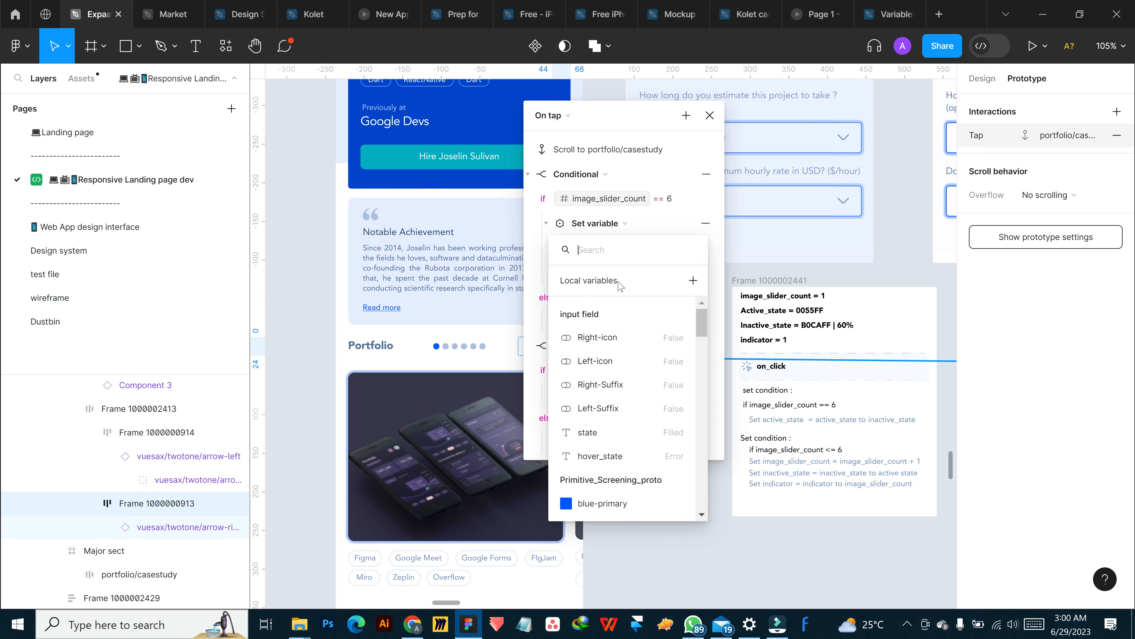
{"action": "type", "text": "active"}
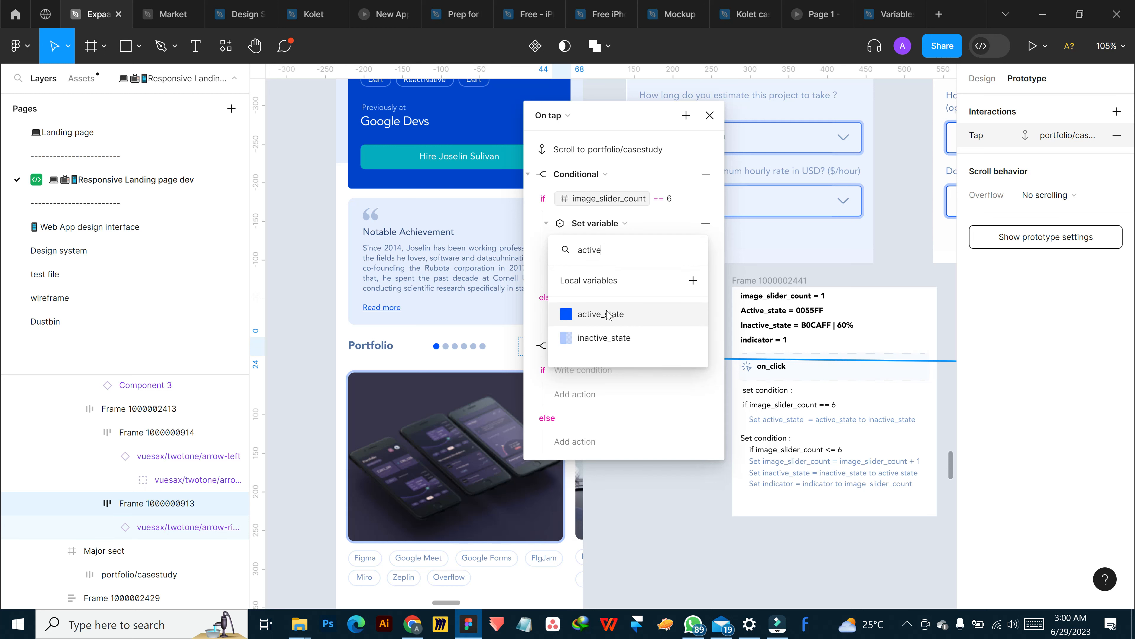
{"action": "left_click", "coordinate": [607, 314]}
{"action": "left_click", "coordinate": [634, 273]}
{"action": "type", "text": "i"}
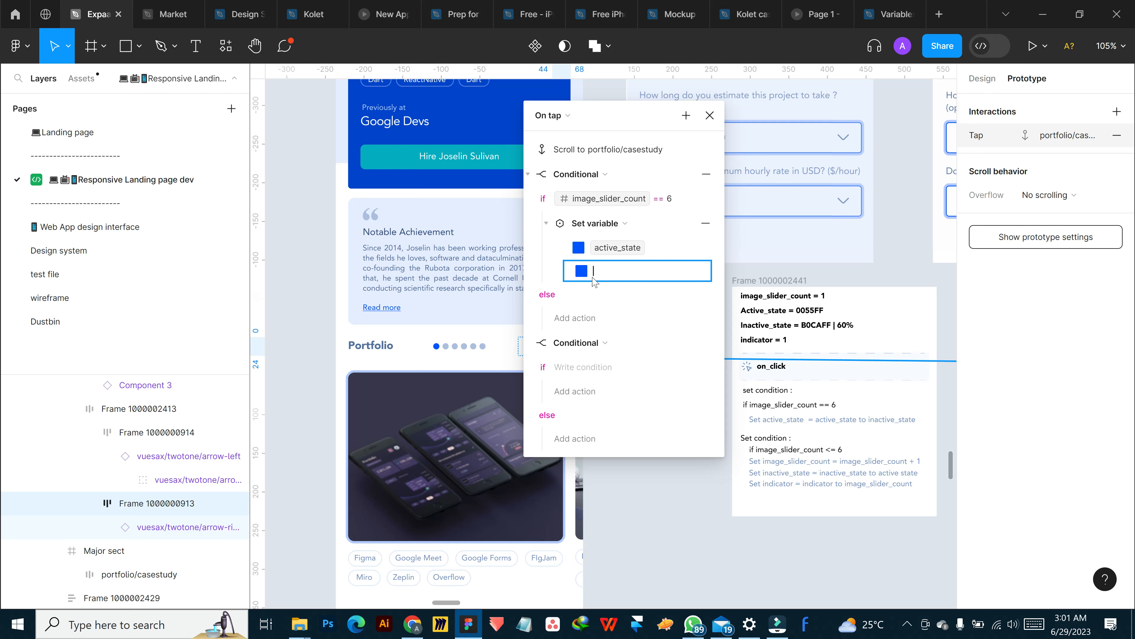
{"action": "left_click", "coordinate": [581, 271]}
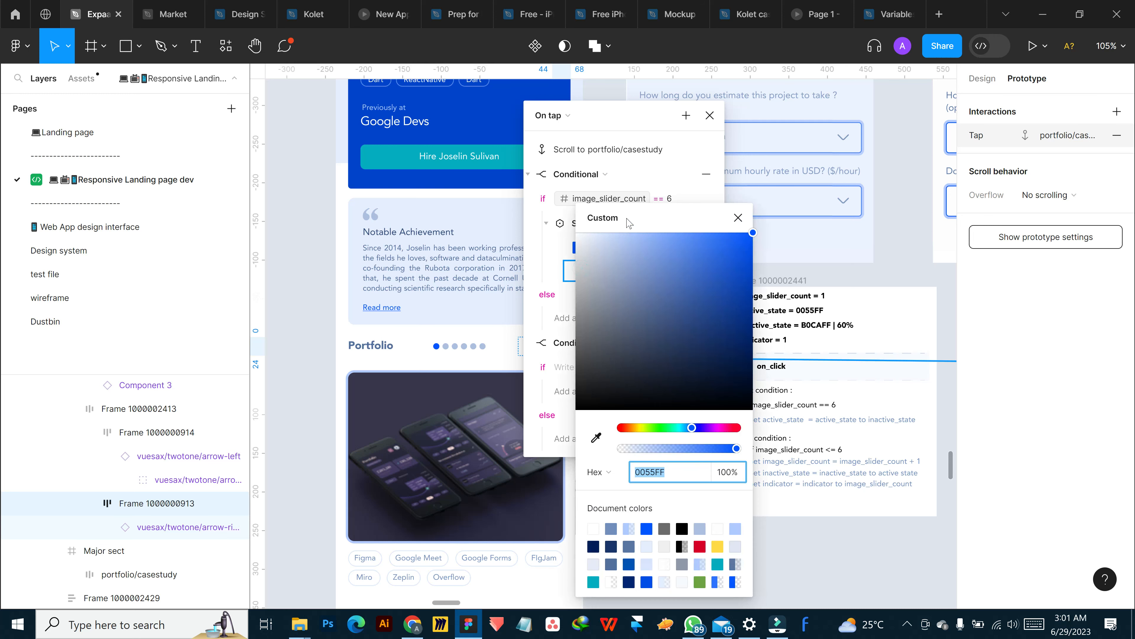
{"action": "left_click", "coordinate": [738, 218]}
{"action": "left_click", "coordinate": [630, 273]}
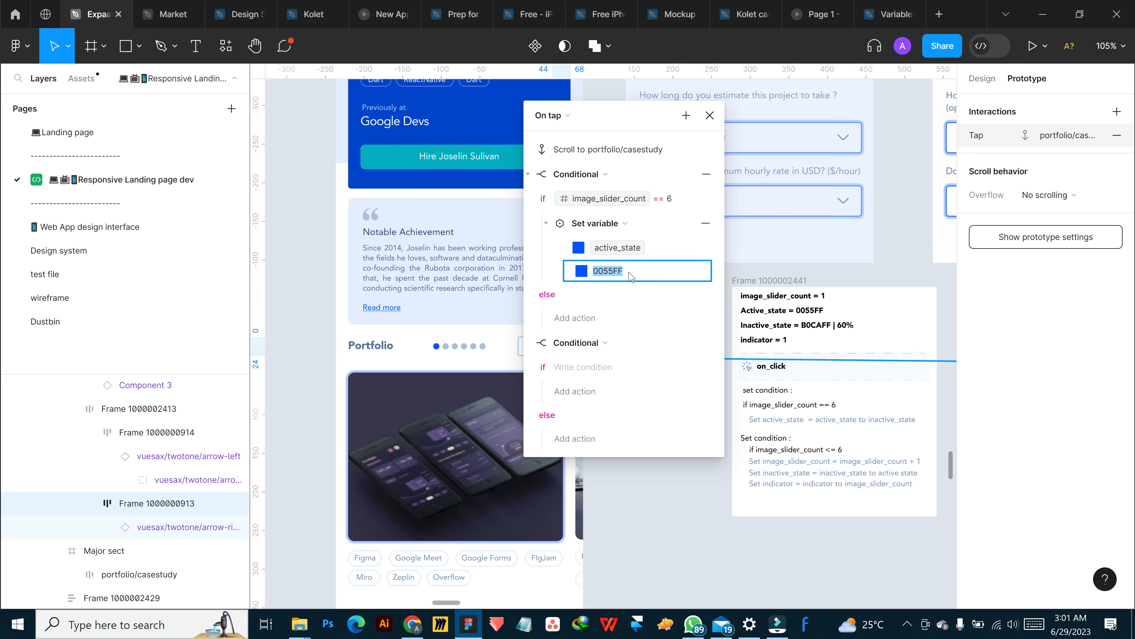
Set the active_state action's value to the light blue document colour B0CAFF at 60% opacity
{"action": "left_click", "coordinate": [581, 271]}
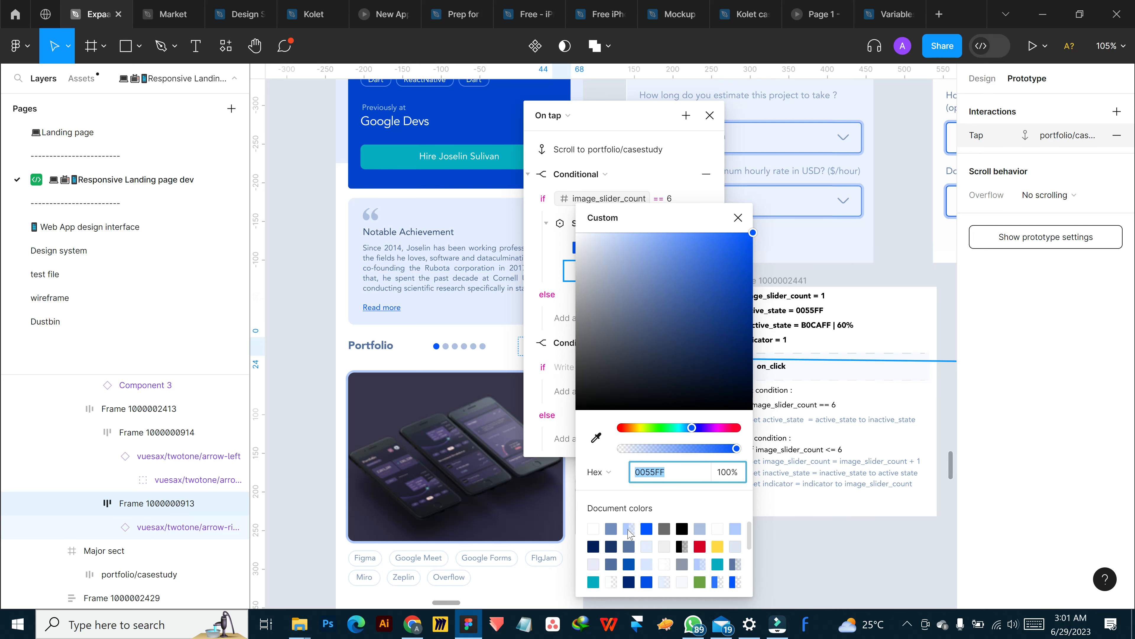
{"action": "left_click", "coordinate": [628, 529]}
{"action": "left_click", "coordinate": [724, 551]}
{"action": "type", "text": "60"}
{"action": "key", "text": "Return"}
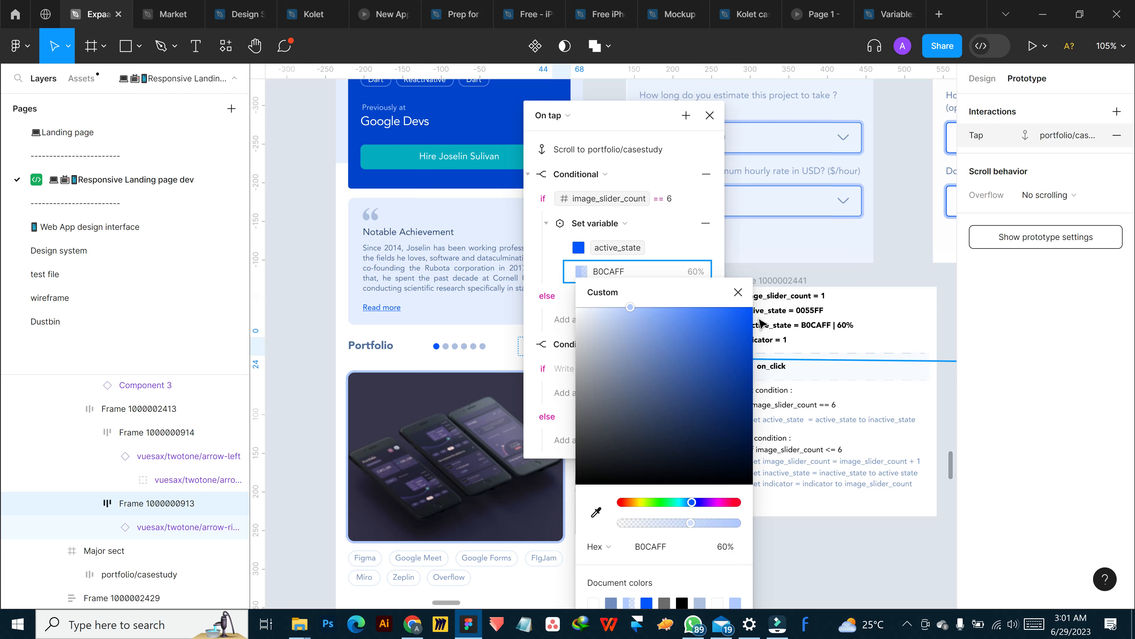
{"action": "left_click", "coordinate": [738, 293]}
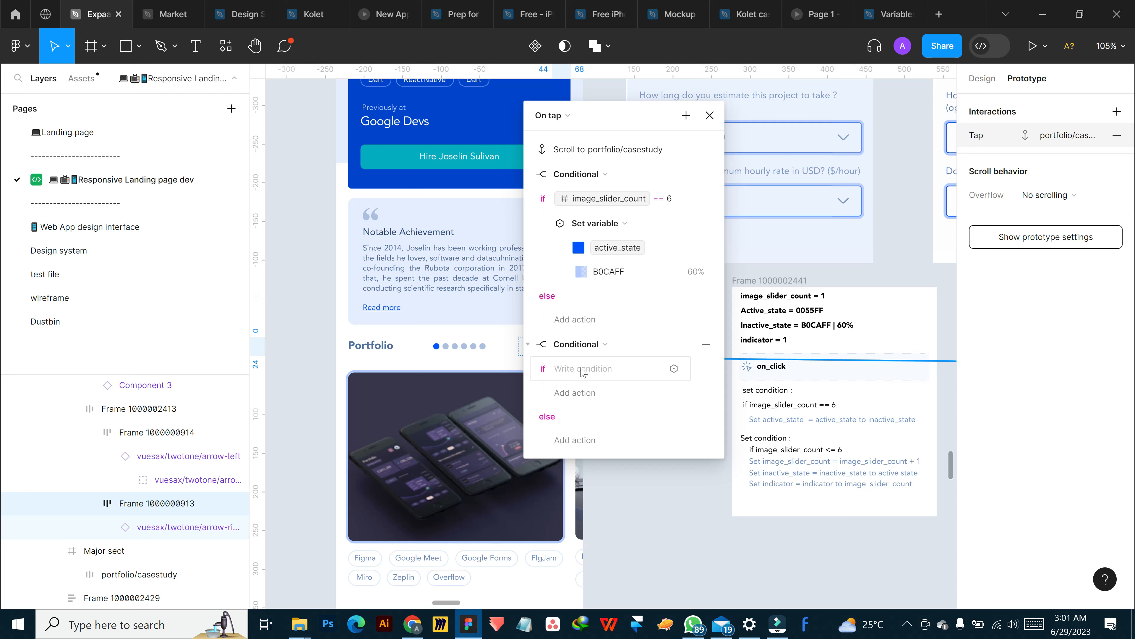
Remove the empty second conditional from the tap interaction and add a new conditional in its place
{"action": "left_click", "coordinate": [706, 344]}
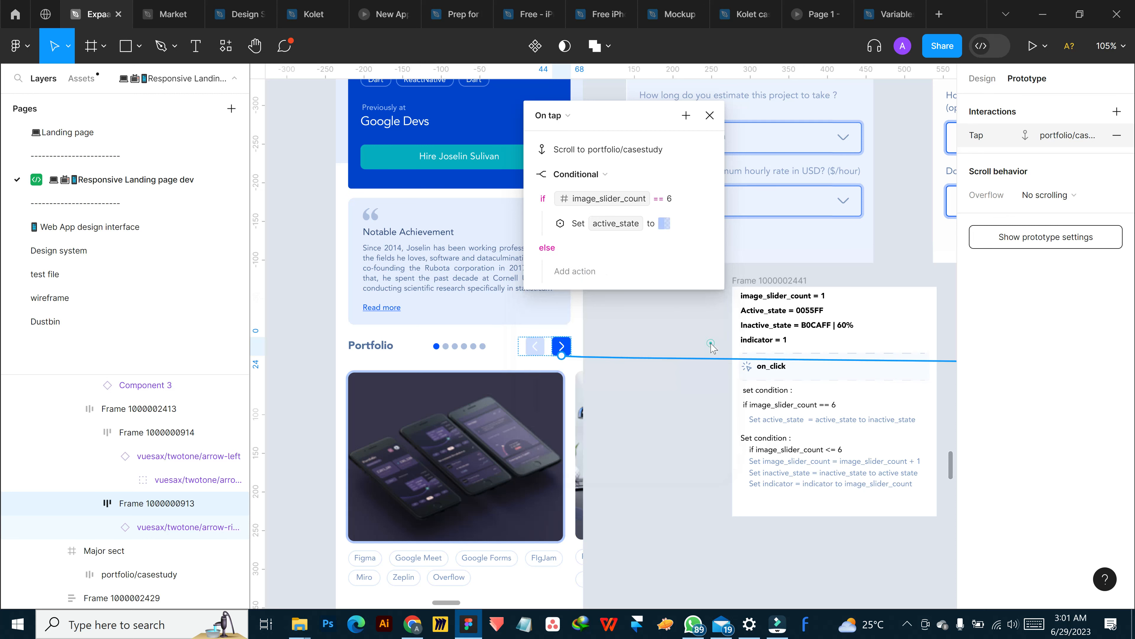
{"action": "left_click", "coordinate": [687, 115]}
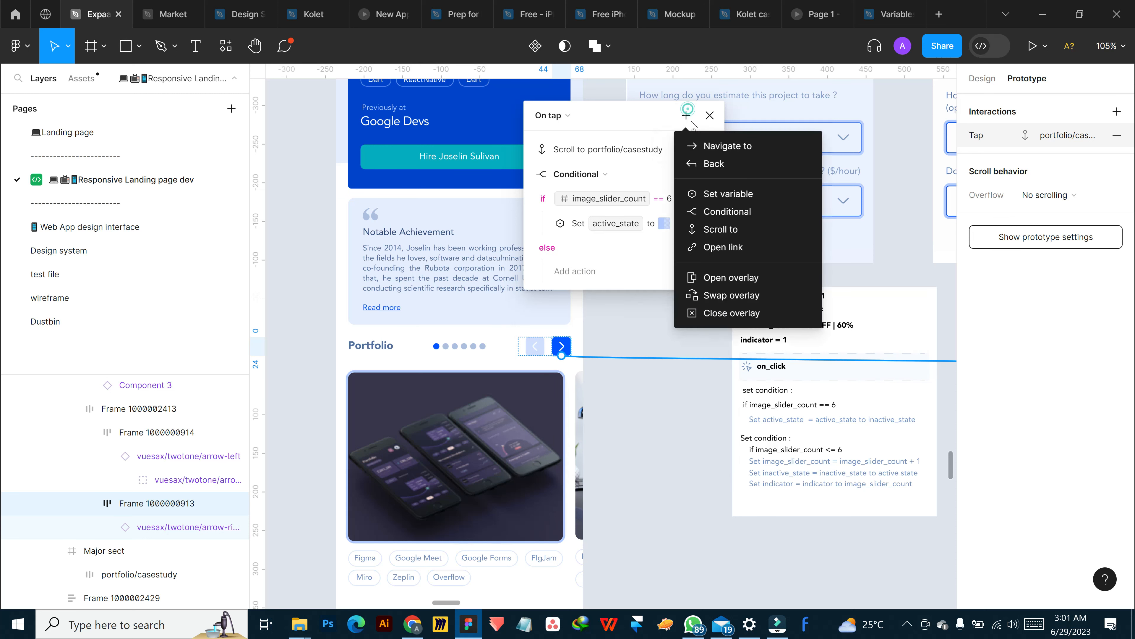
{"action": "left_click", "coordinate": [733, 213]}
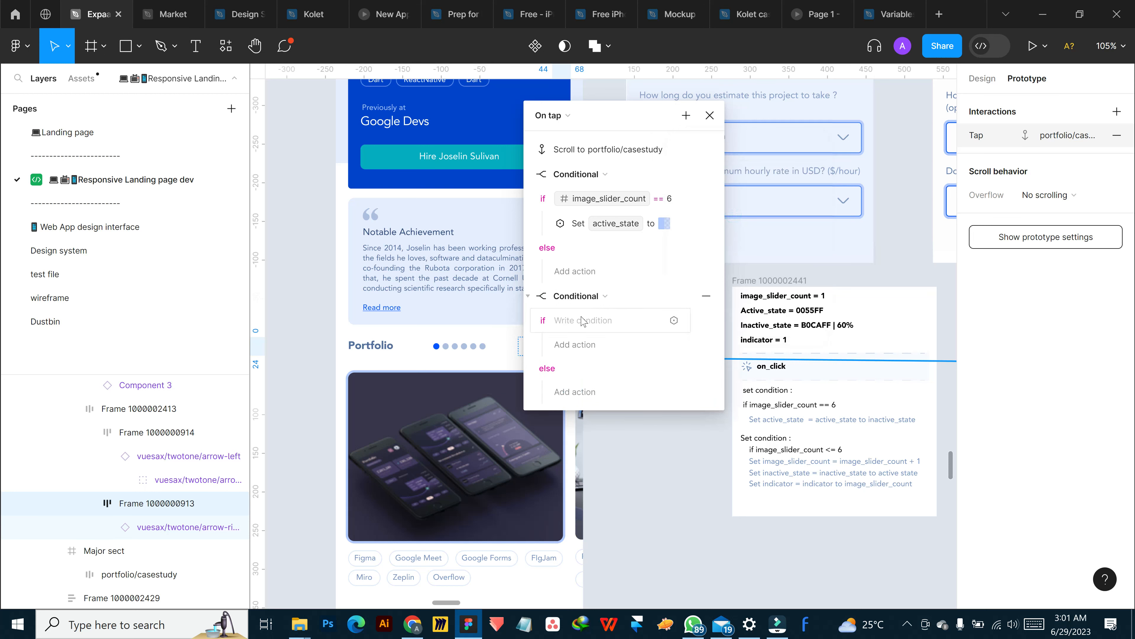
Set the new second conditional to image_slider_count <= 6
{"action": "left_click", "coordinate": [581, 320]}
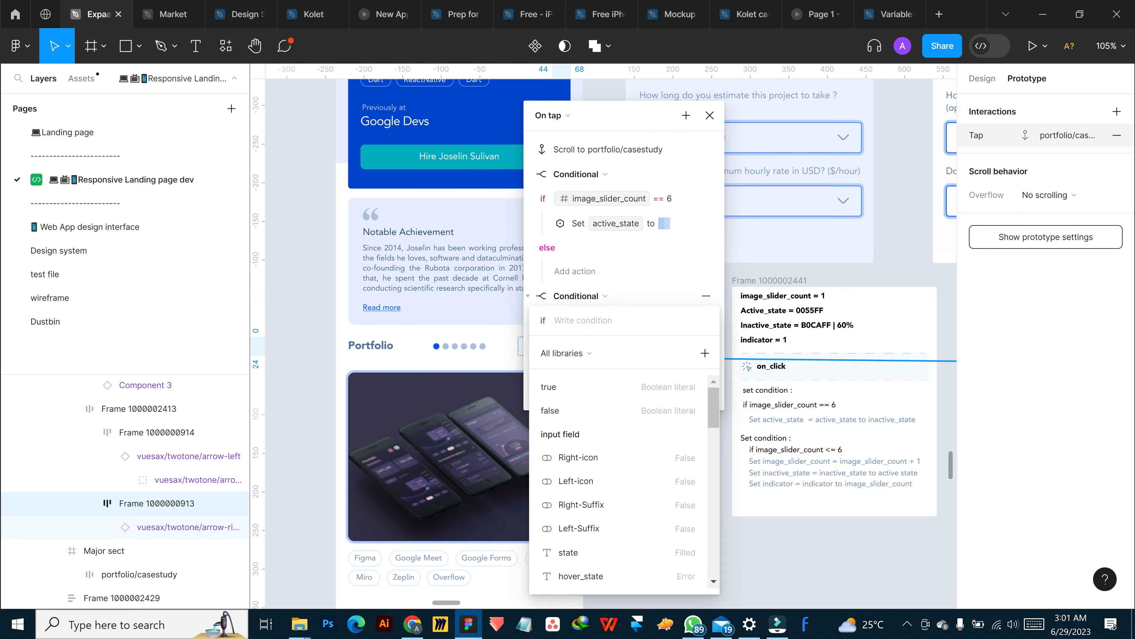
{"action": "type", "text": "if"}
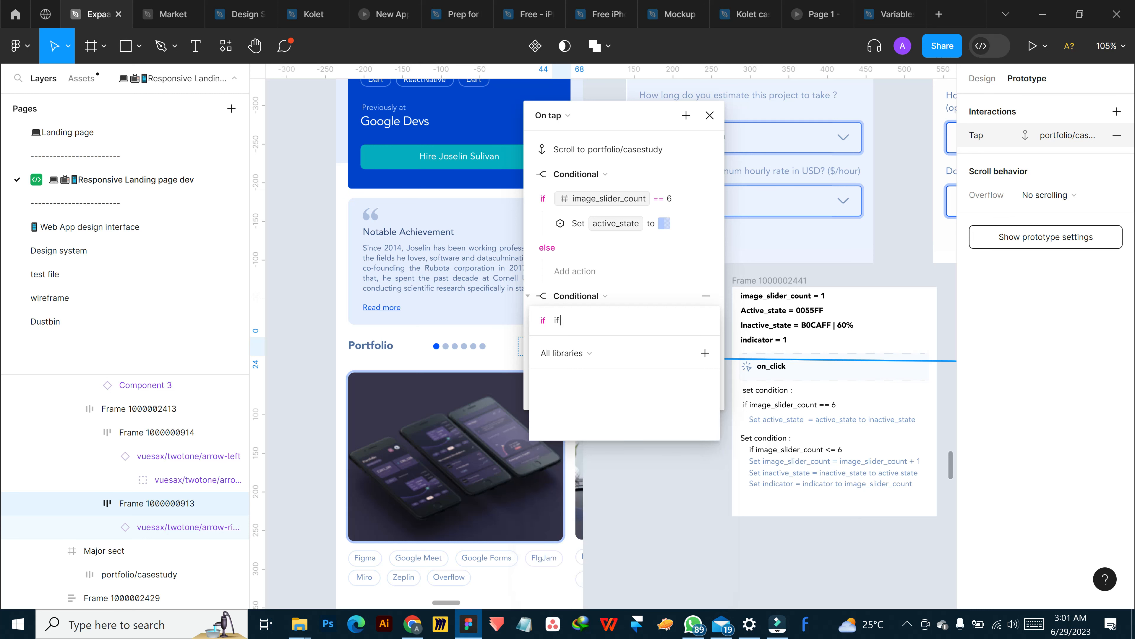
{"action": "type", "text": " image_slider_count"}
{"action": "key", "text": "BackSpace"}
{"action": "left_click", "coordinate": [562, 321]}
{"action": "key", "text": "BackSpace"}
{"action": "key", "text": "BackSpace"}
{"action": "key", "text": "BackSpace"}
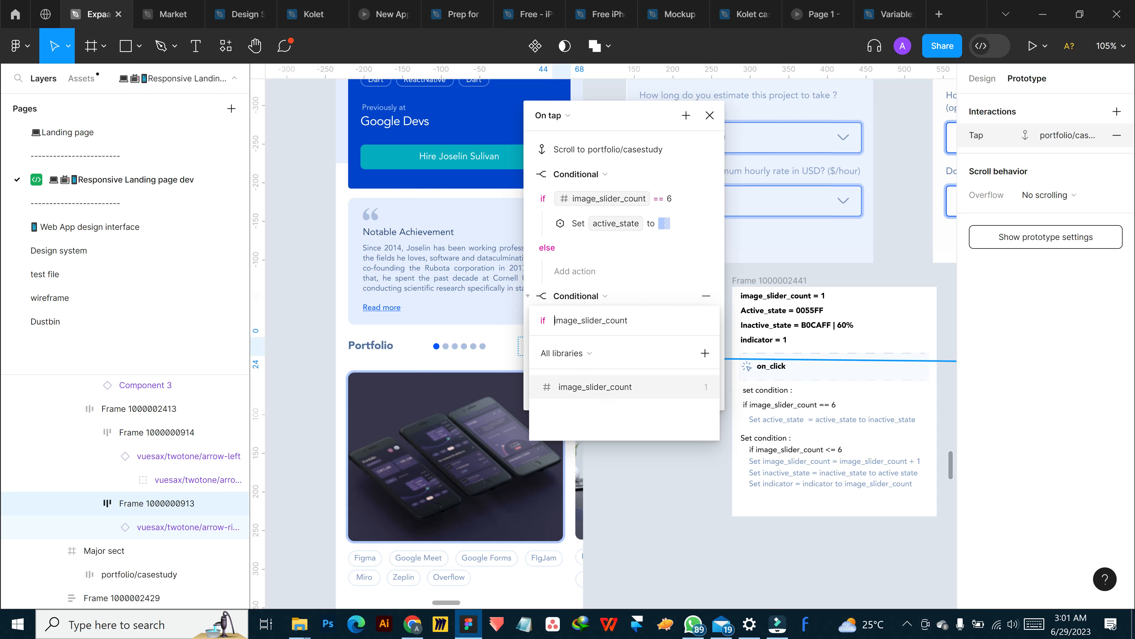
{"action": "left_click", "coordinate": [599, 386]}
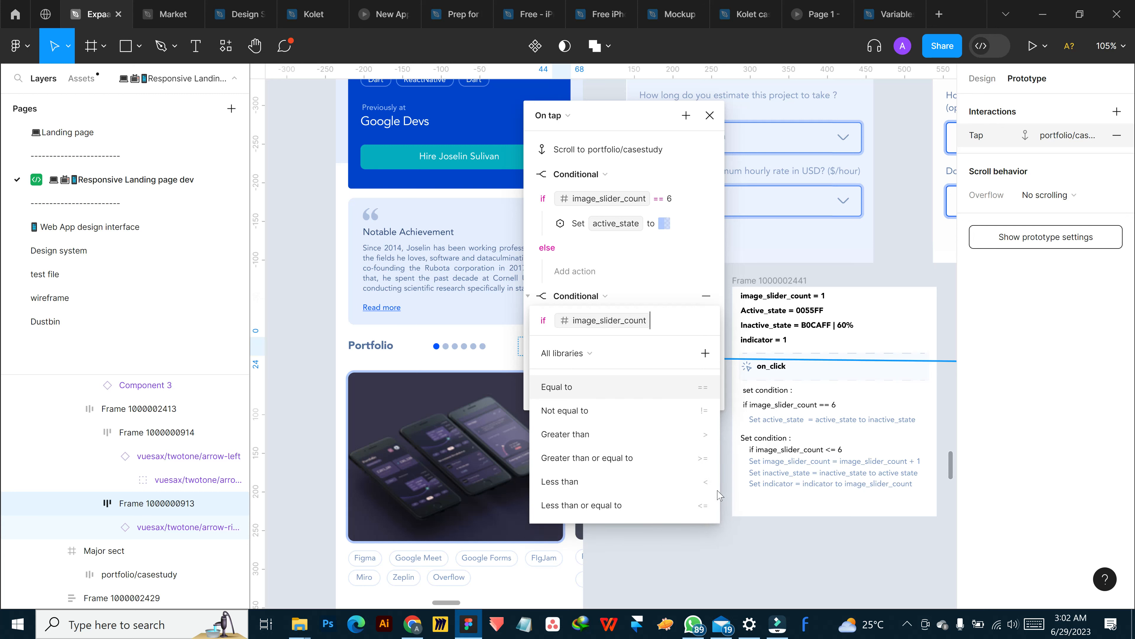
{"action": "left_click", "coordinate": [707, 505]}
{"action": "type", "text": "6"}
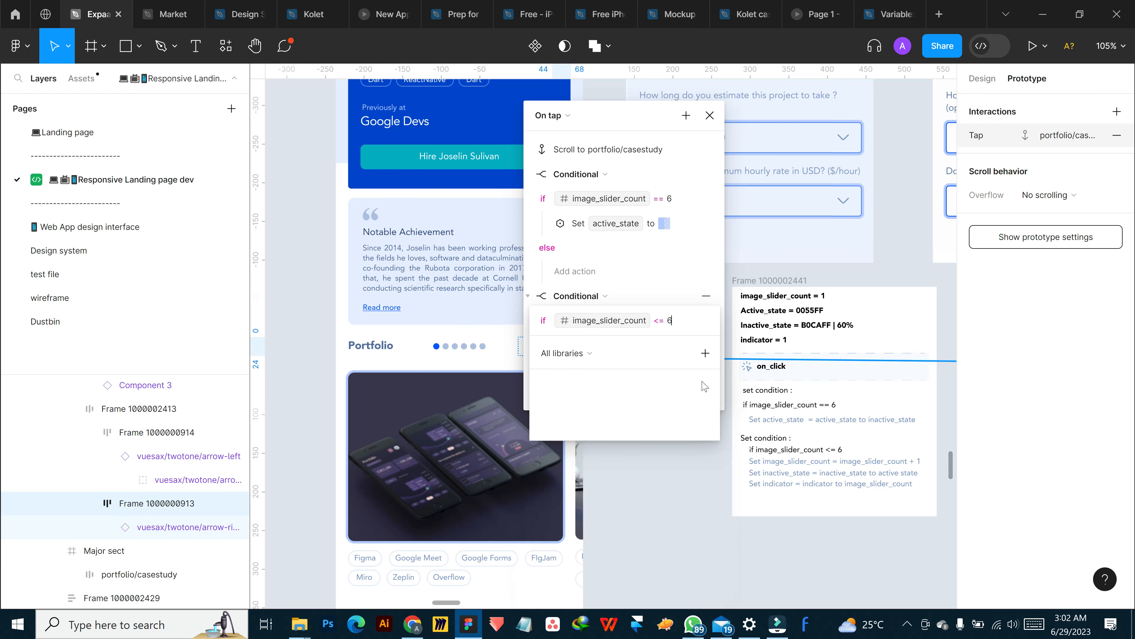
{"action": "key", "text": "Return"}
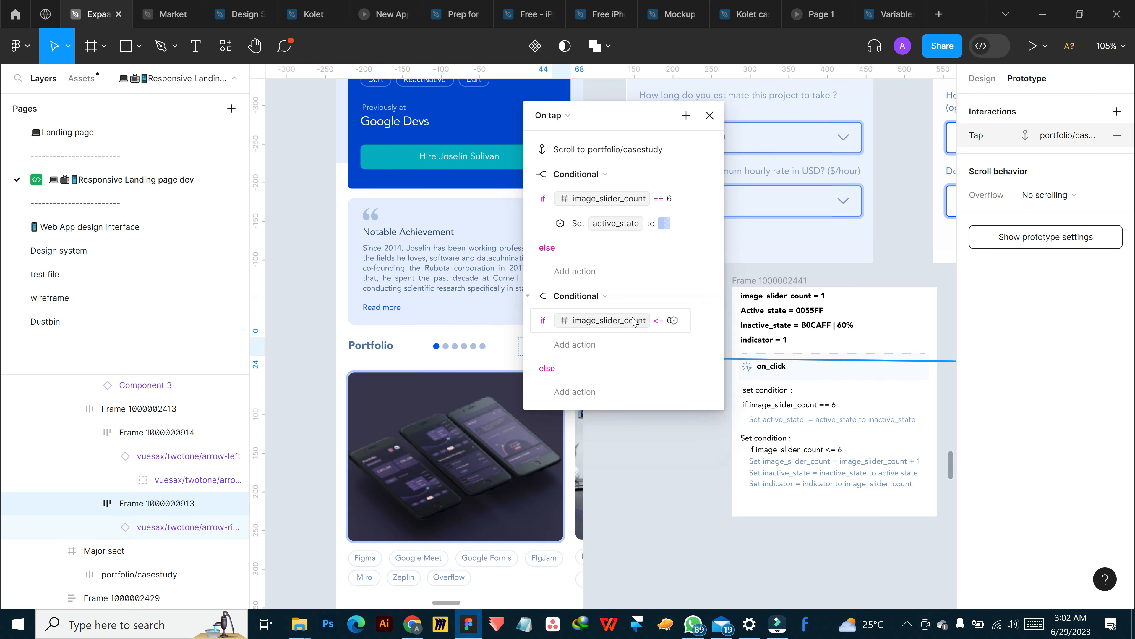
Add a set variable action under the image_slider_count <= 6 condition that sets image_slider_count to image_slider_count + 1
{"action": "left_click", "coordinate": [571, 345]}
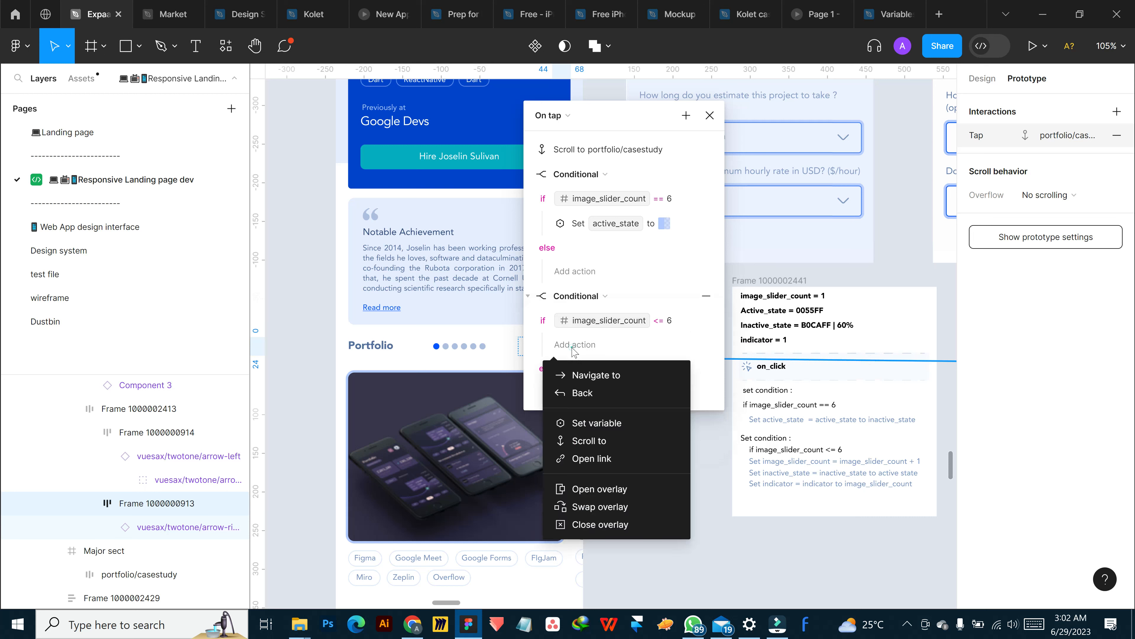
{"action": "left_click", "coordinate": [613, 424]}
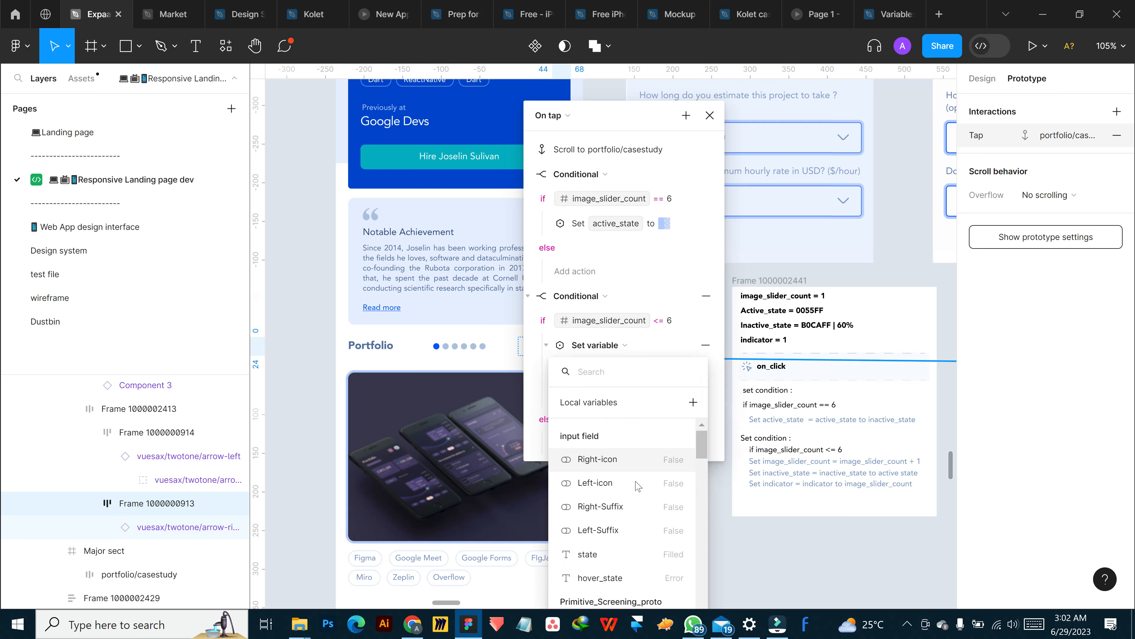
{"action": "type", "text": "image"}
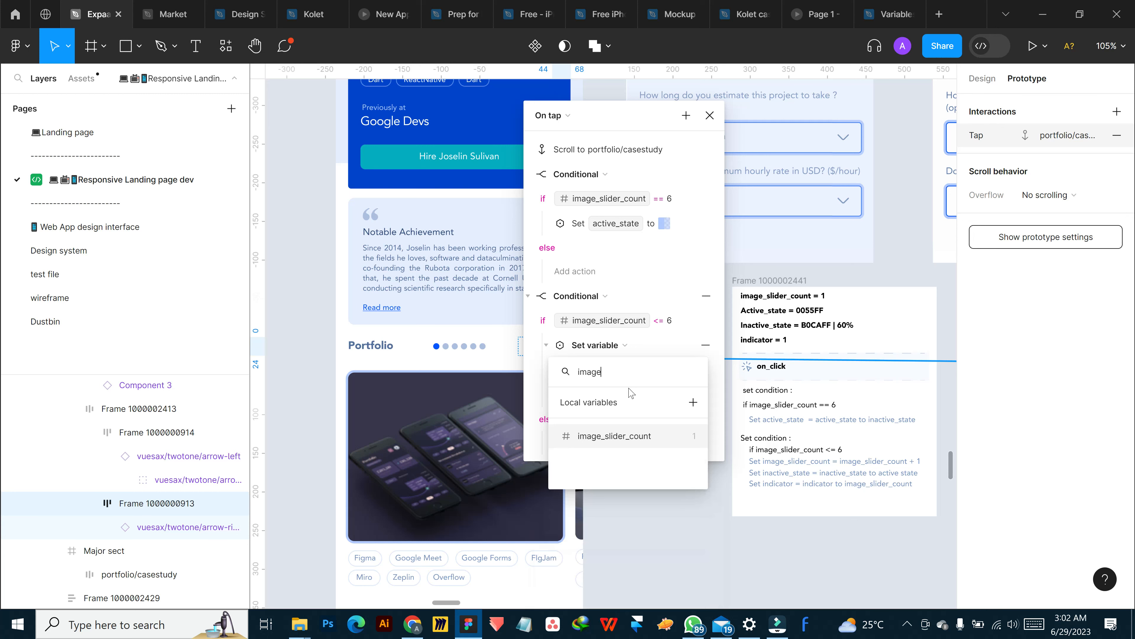
{"action": "left_click", "coordinate": [623, 436]}
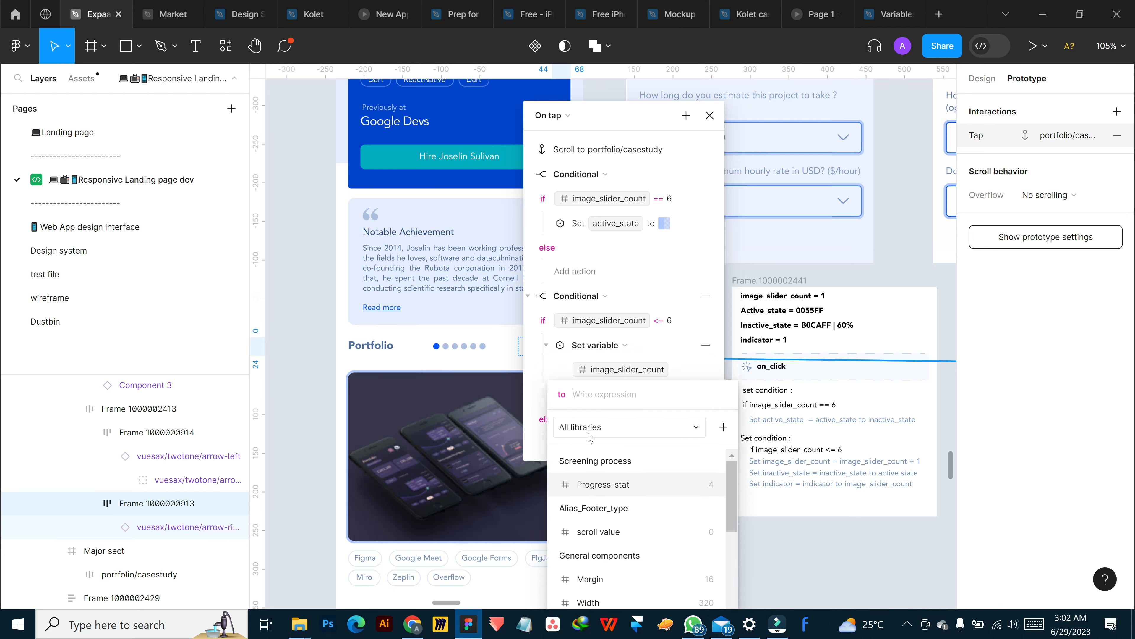
{"action": "type", "text": "image"}
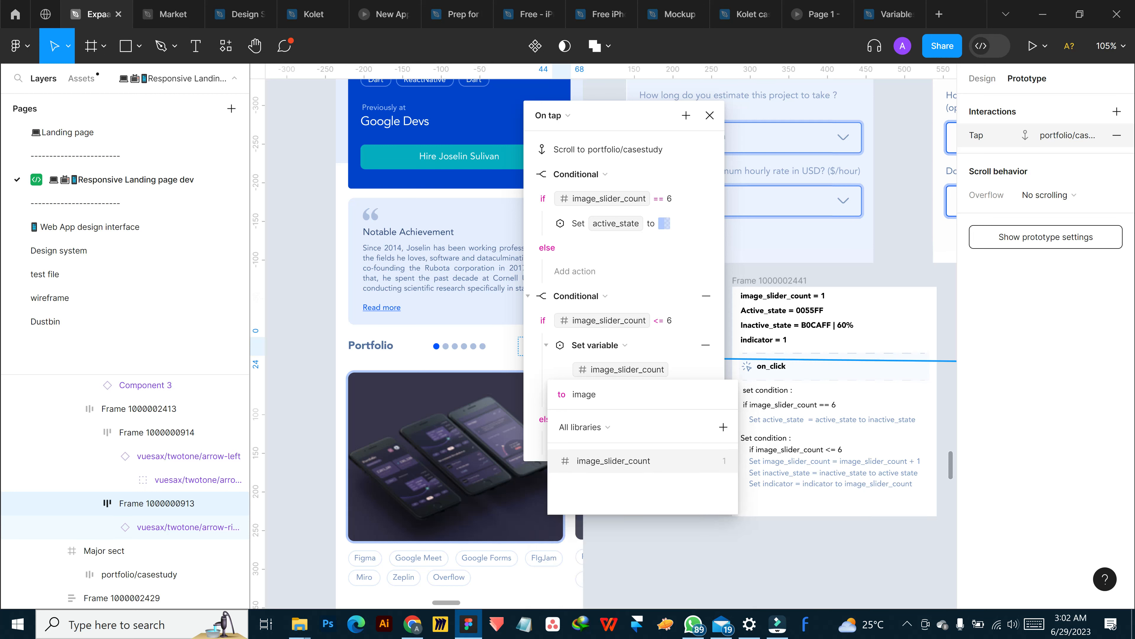
{"action": "left_click", "coordinate": [649, 464]}
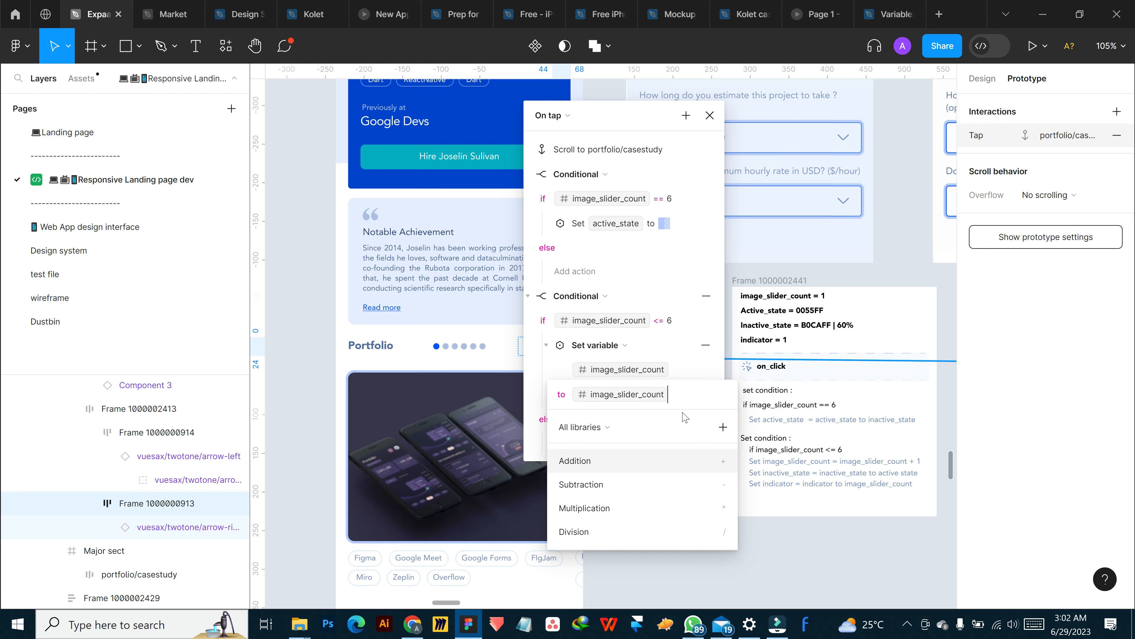
{"action": "type", "text": "+ 1"}
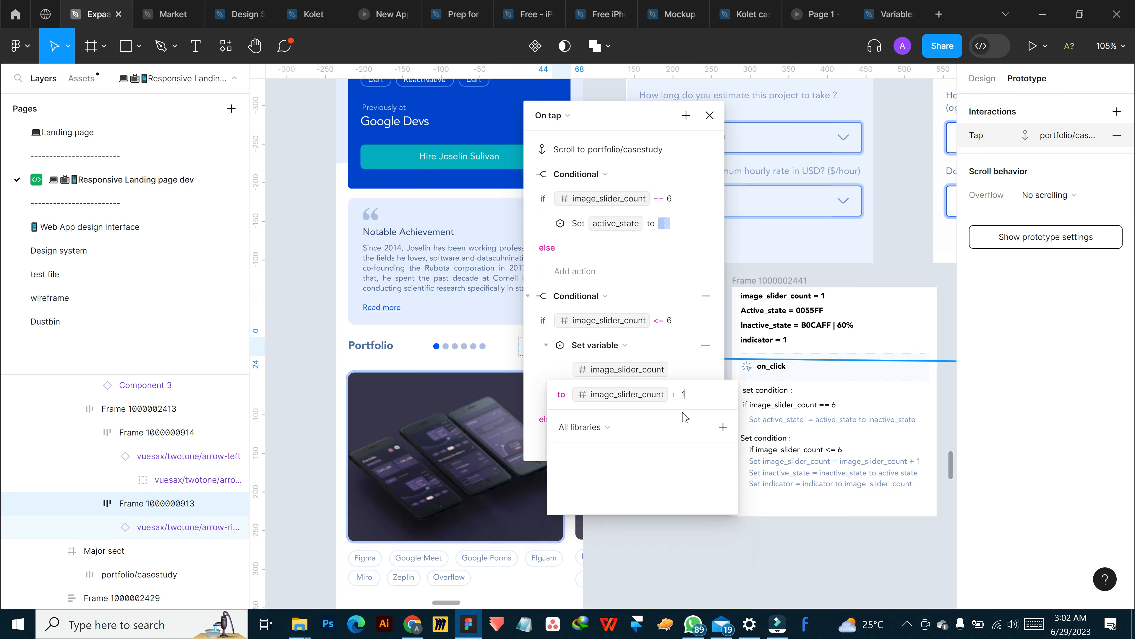
{"action": "key", "text": "Return"}
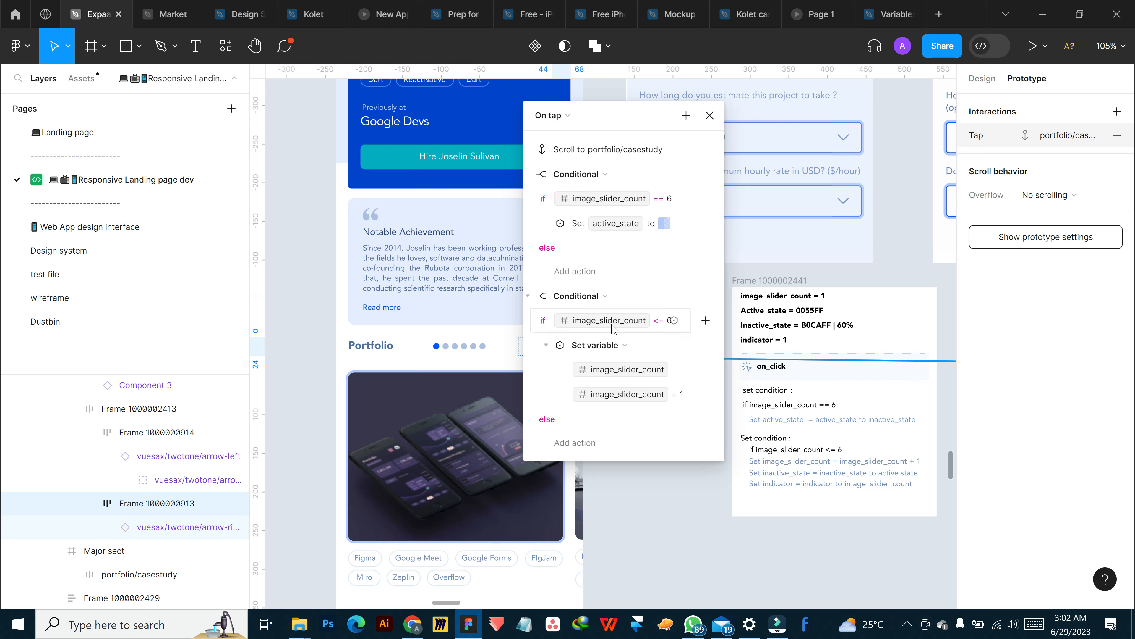
Add a second set variable action under the image_slider_count <= 6 condition, targeting inactive_state
{"action": "left_click", "coordinate": [706, 320]}
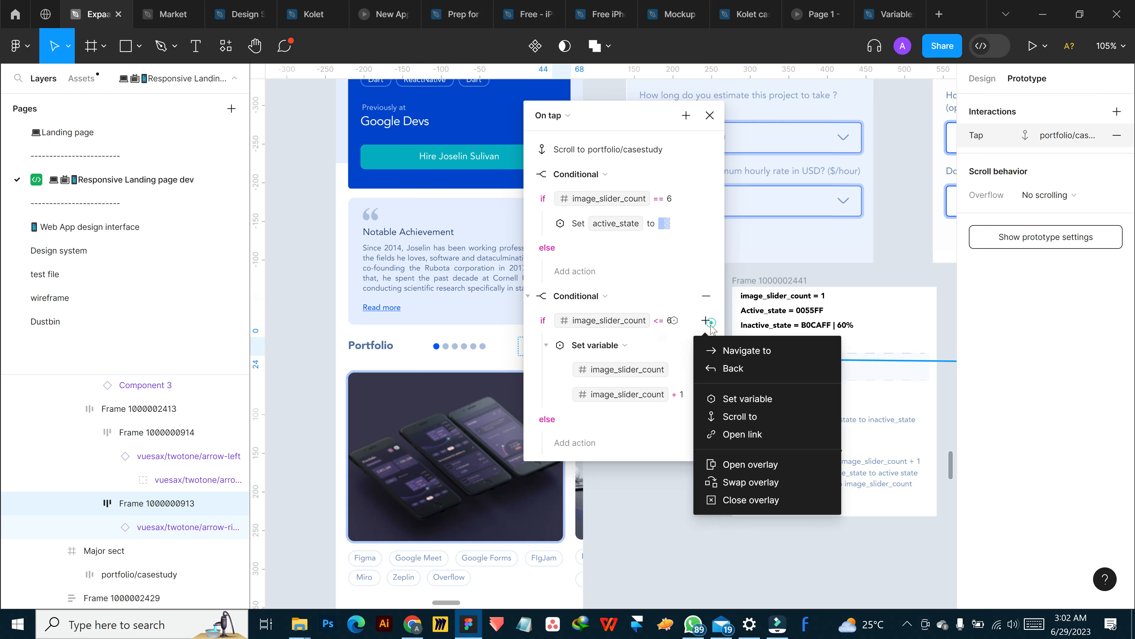
{"action": "left_click", "coordinate": [754, 403]}
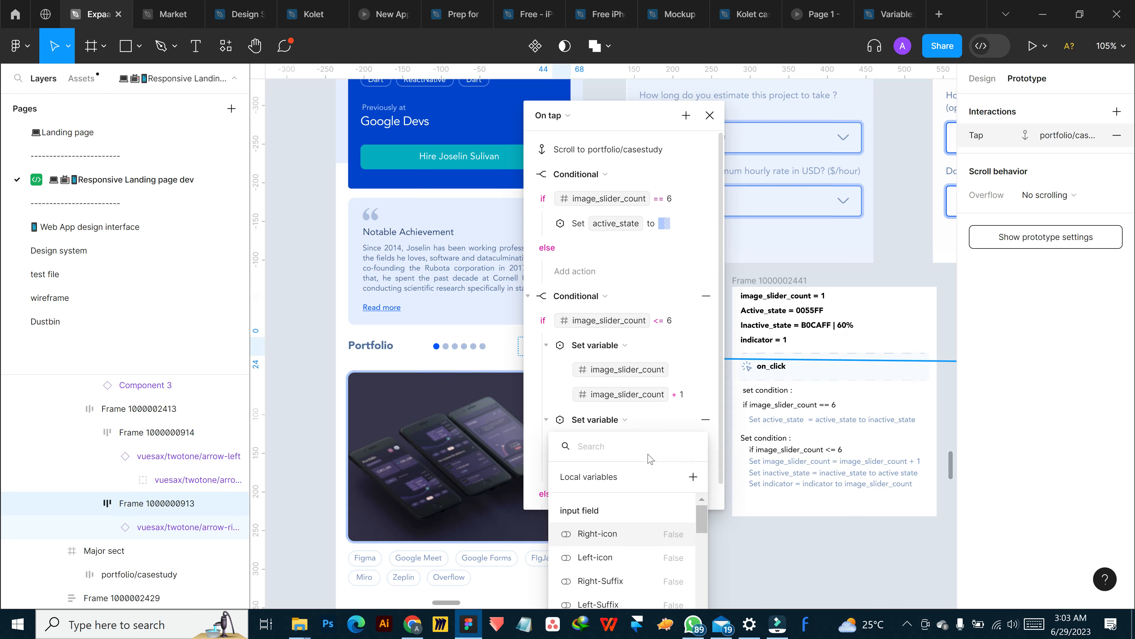
{"action": "type", "text": "inac"}
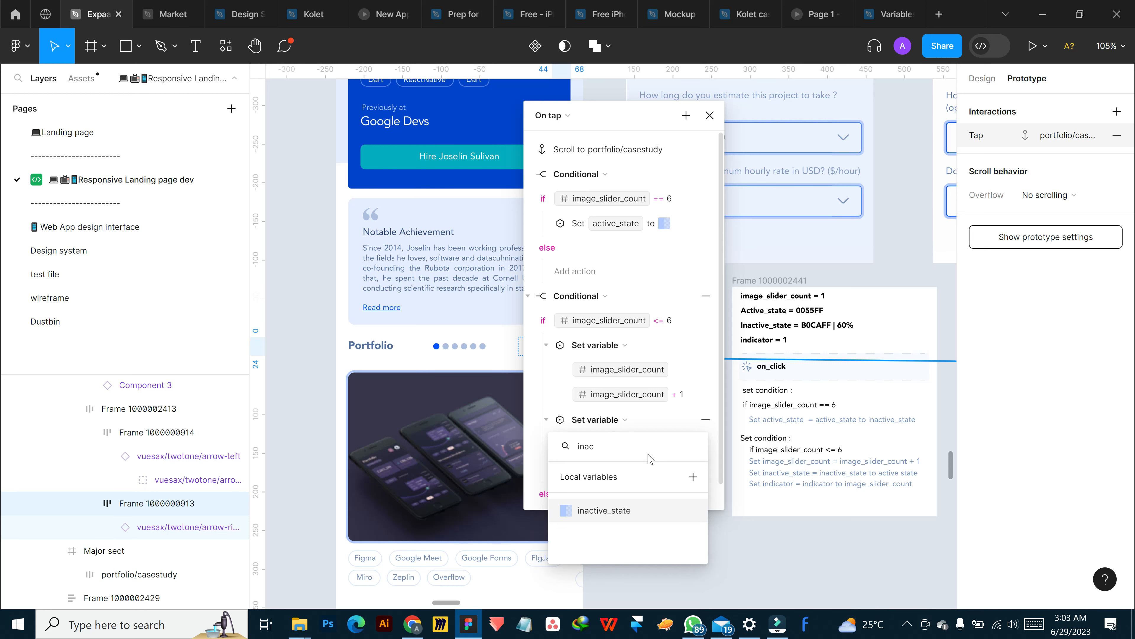
{"action": "left_click", "coordinate": [652, 512]}
Set the inactive_state action's value to the colour 0055FF at full opacity
{"action": "left_click", "coordinate": [630, 473]}
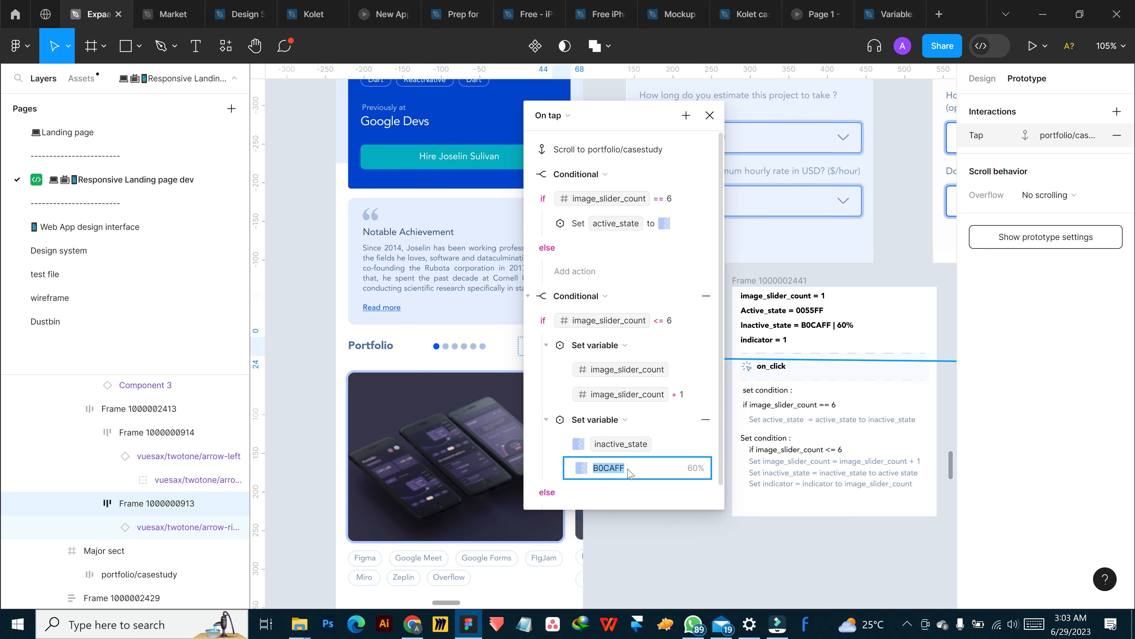
{"action": "type", "text": "0055FF"}
{"action": "key", "text": "Return"}
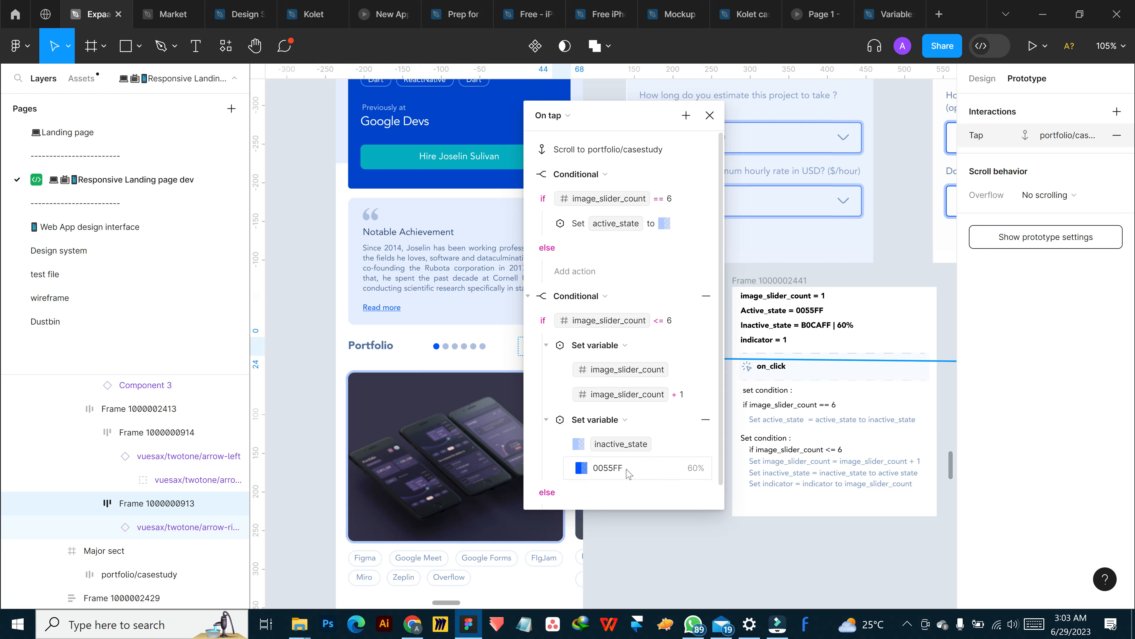
{"action": "left_click", "coordinate": [582, 468]}
{"action": "left_click_drag", "start_coordinate": [697, 448], "coordinate": [786, 452]}
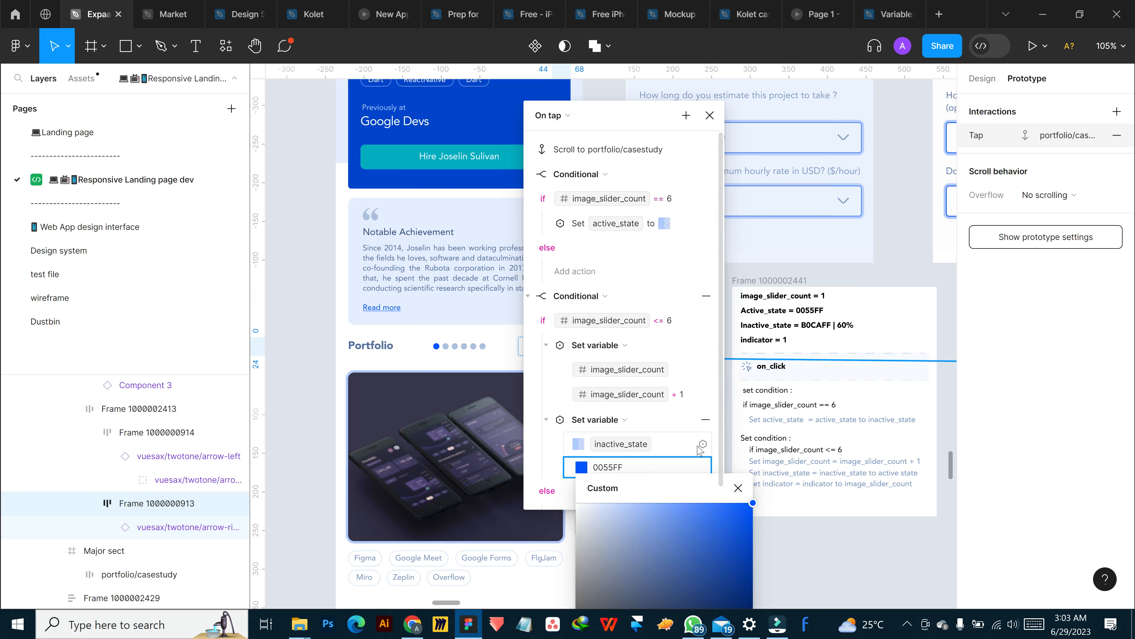
Collapse the two set variable actions and the image_slider_count == 6 conditional in the tap interaction
{"action": "left_click", "coordinate": [546, 419]}
{"action": "left_click", "coordinate": [546, 345]}
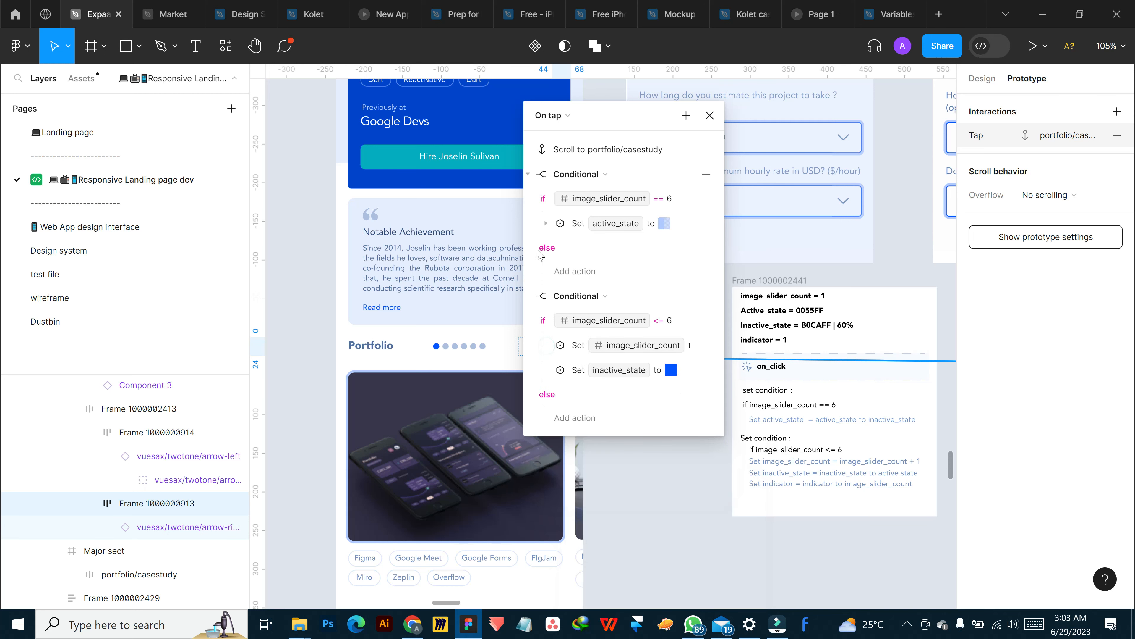
{"action": "left_click", "coordinate": [527, 173]}
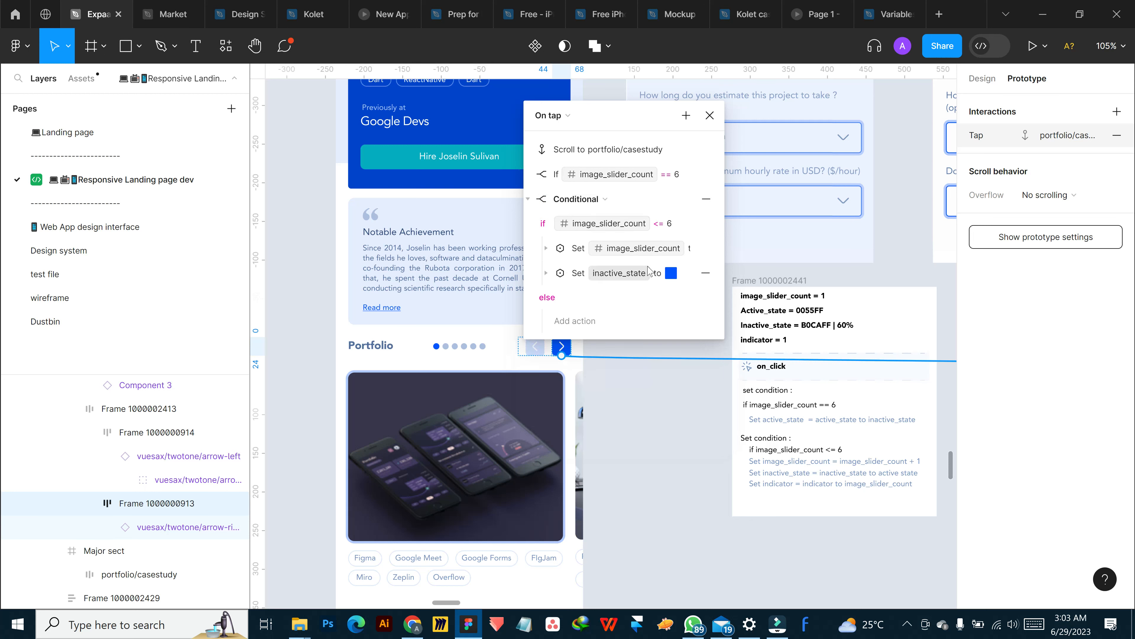
Add a third set variable action under the image_slider_count <= 6 condition, targeting the indicator variable
{"action": "mouse_move", "coordinate": [705, 229]}
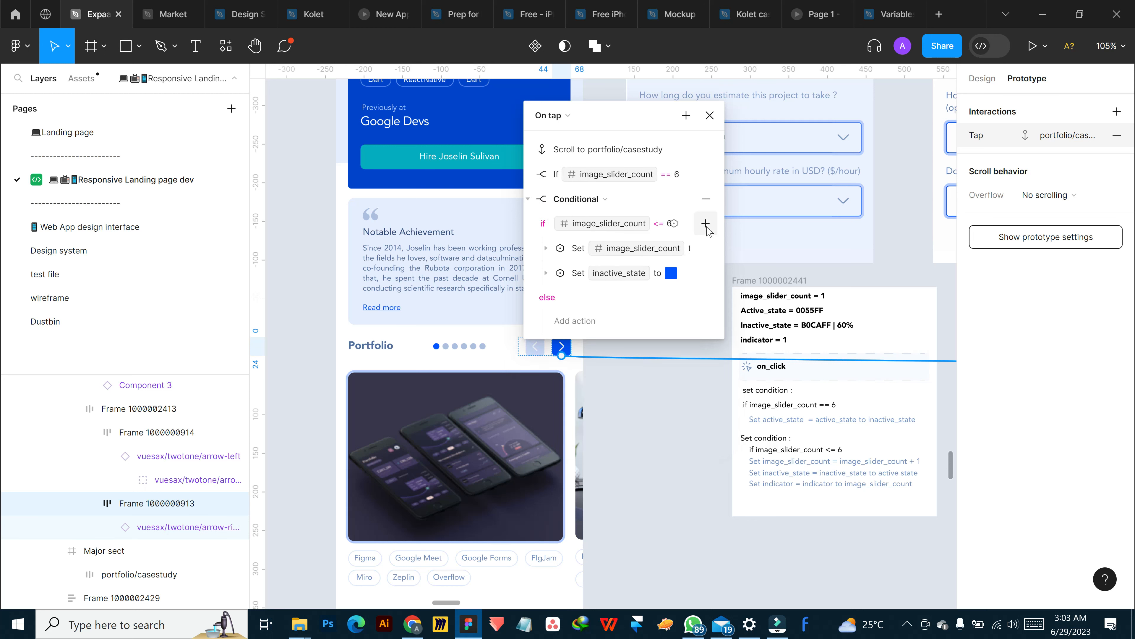
{"action": "left_click", "coordinate": [706, 225]}
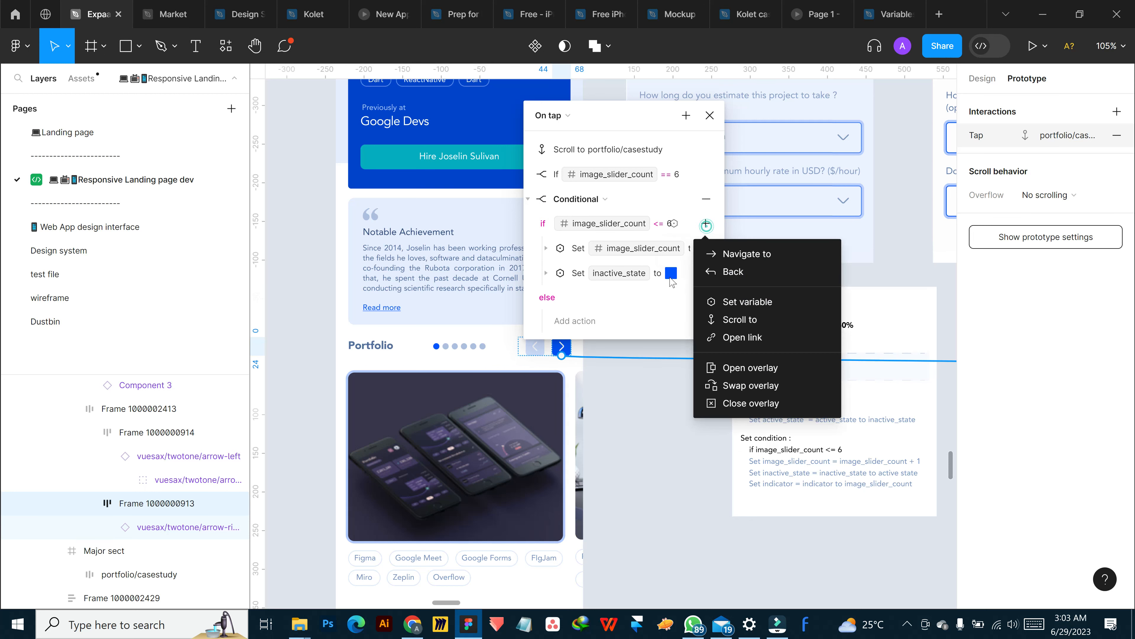
{"action": "left_click", "coordinate": [748, 303]}
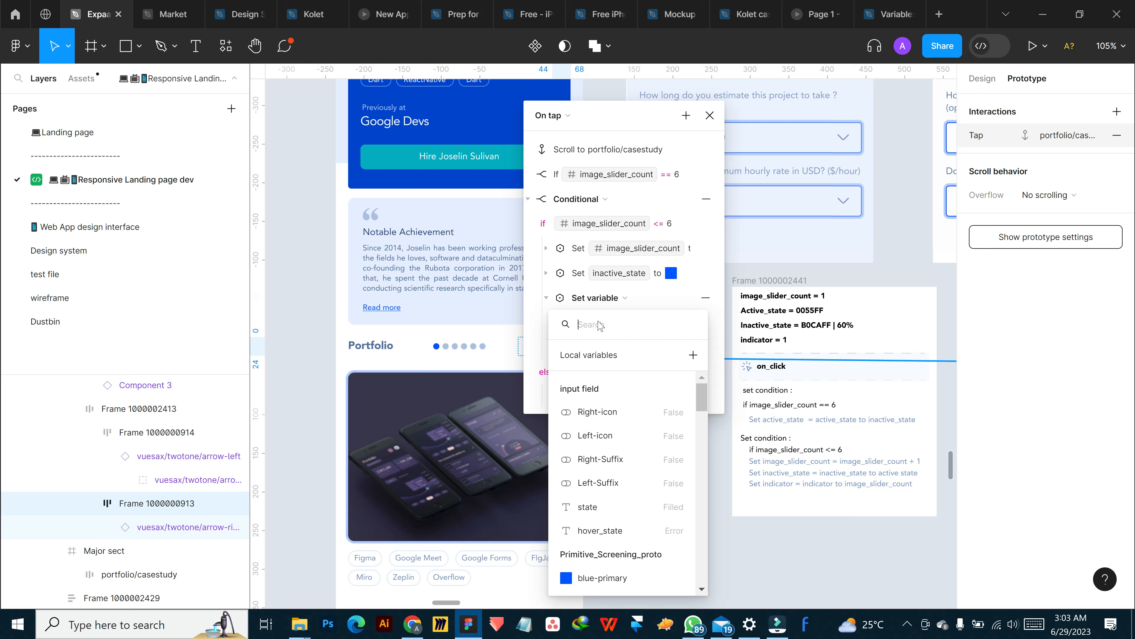
{"action": "type", "text": "ind"}
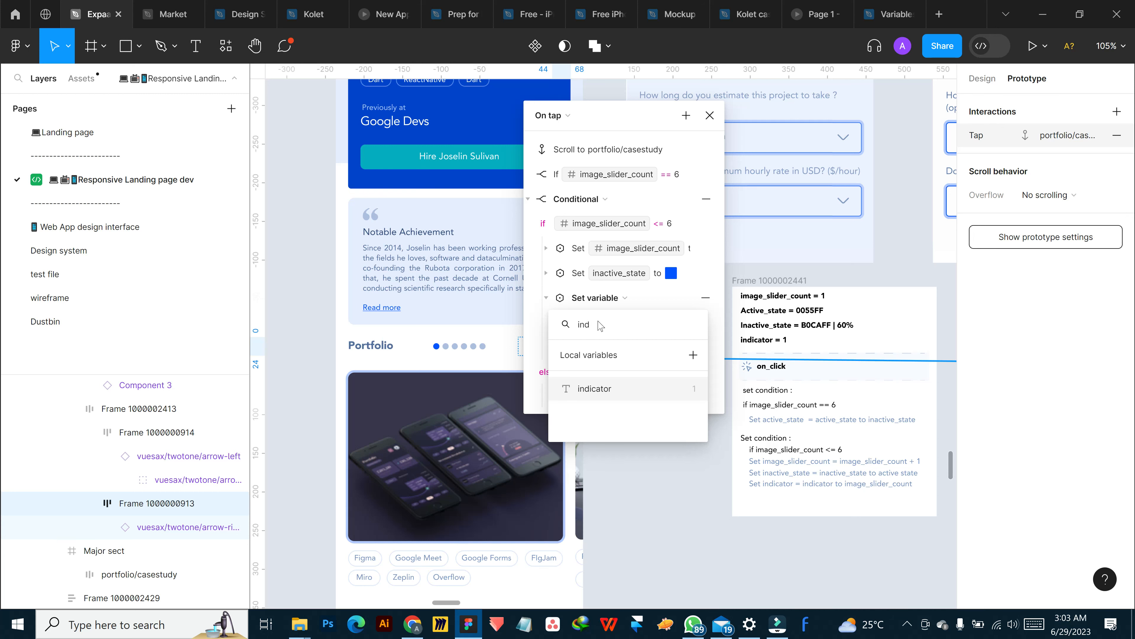
{"action": "left_click", "coordinate": [616, 388]}
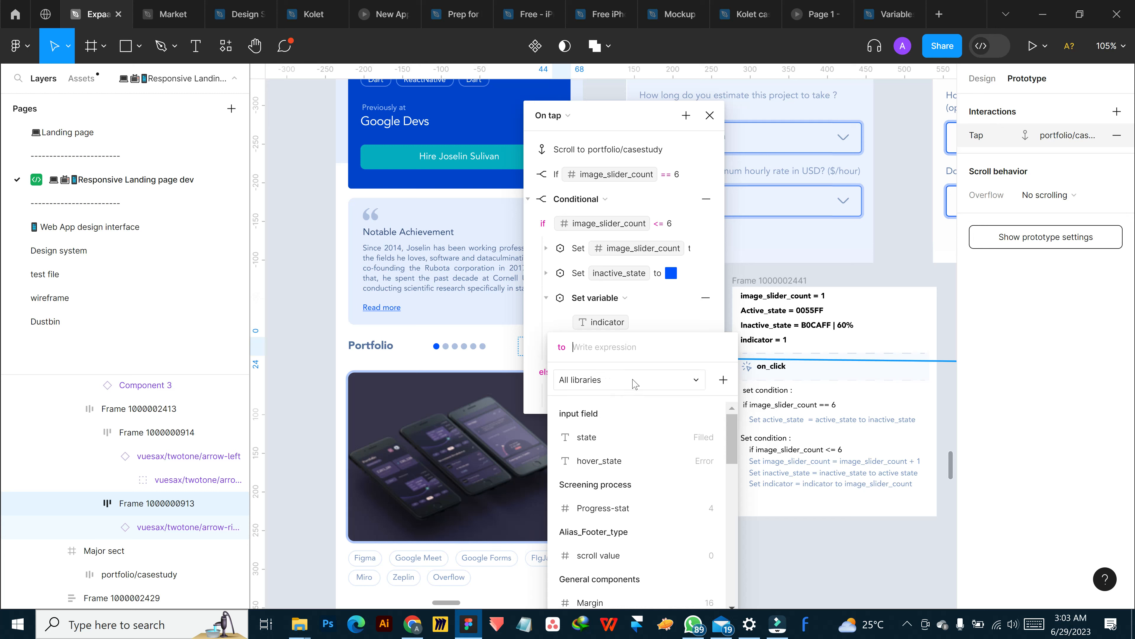
Try to set the indicator action's value to the image_slider_count variable, and clear the expression
{"action": "scroll", "coordinate": [650, 447], "scroll_direction": "down", "scroll_amount": 10}
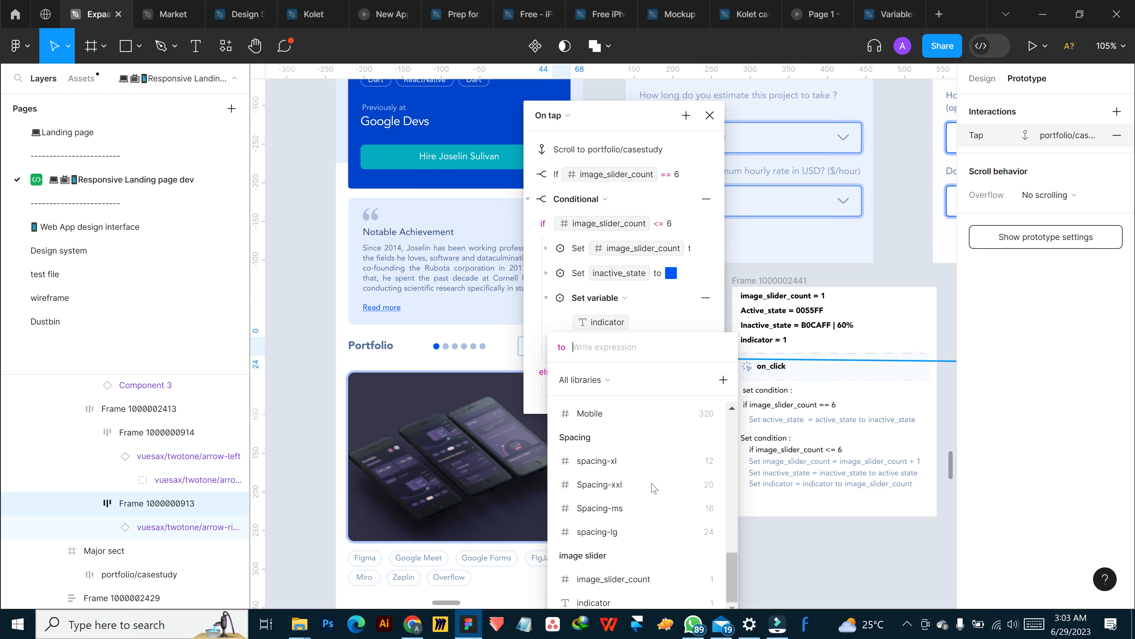
{"action": "left_click", "coordinate": [637, 581]}
{"action": "key", "text": "Return"}
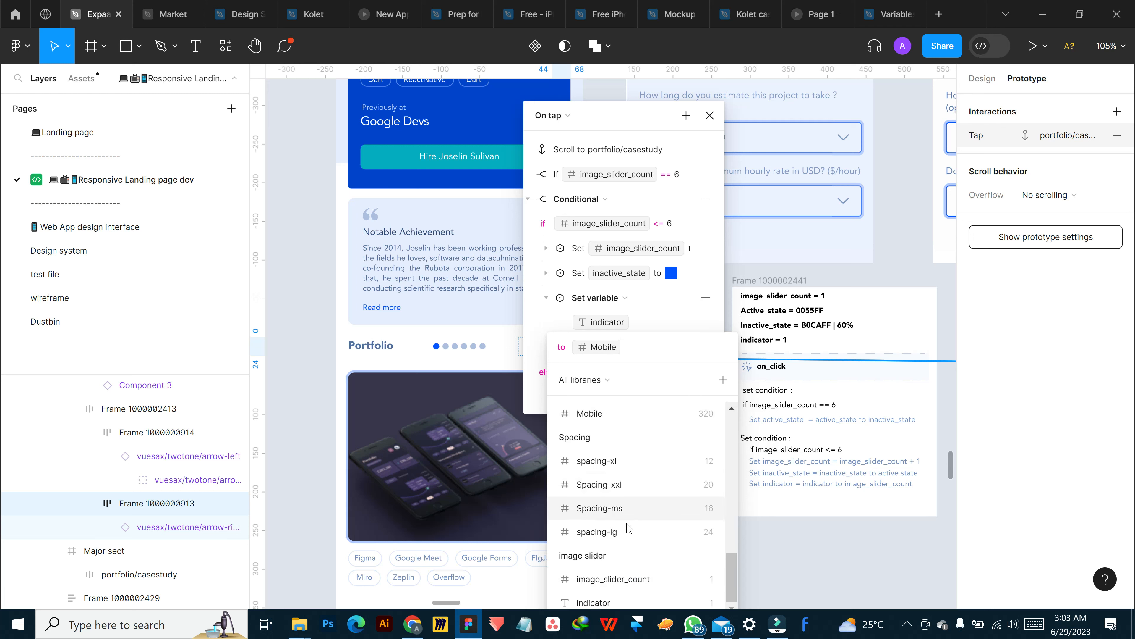
{"action": "left_click", "coordinate": [681, 321]}
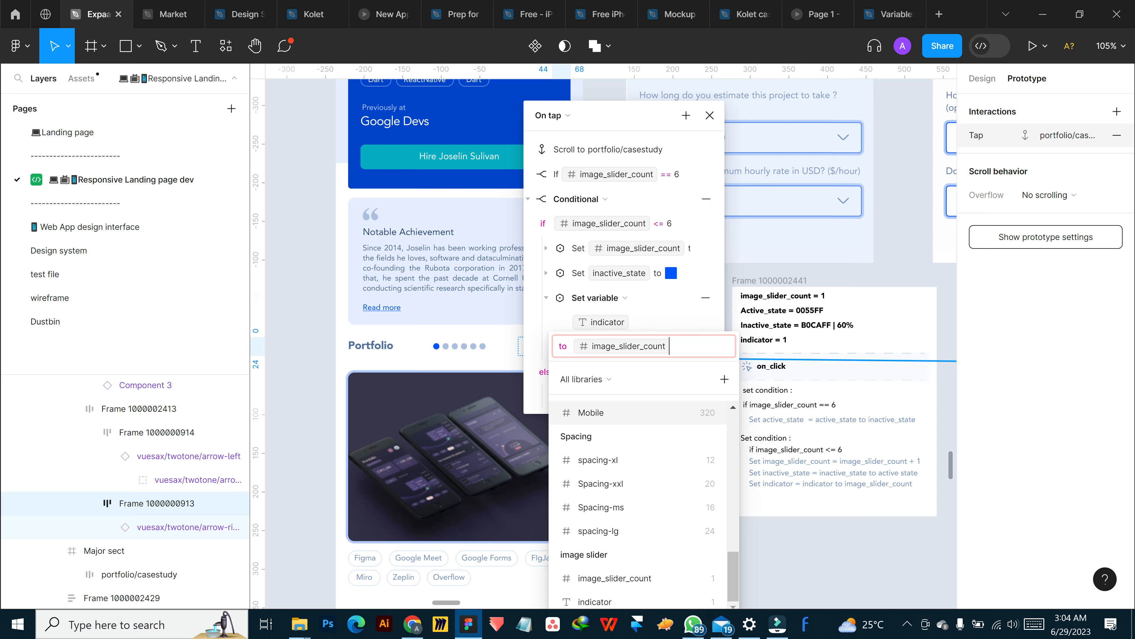
{"action": "key", "text": "BackSpace"}
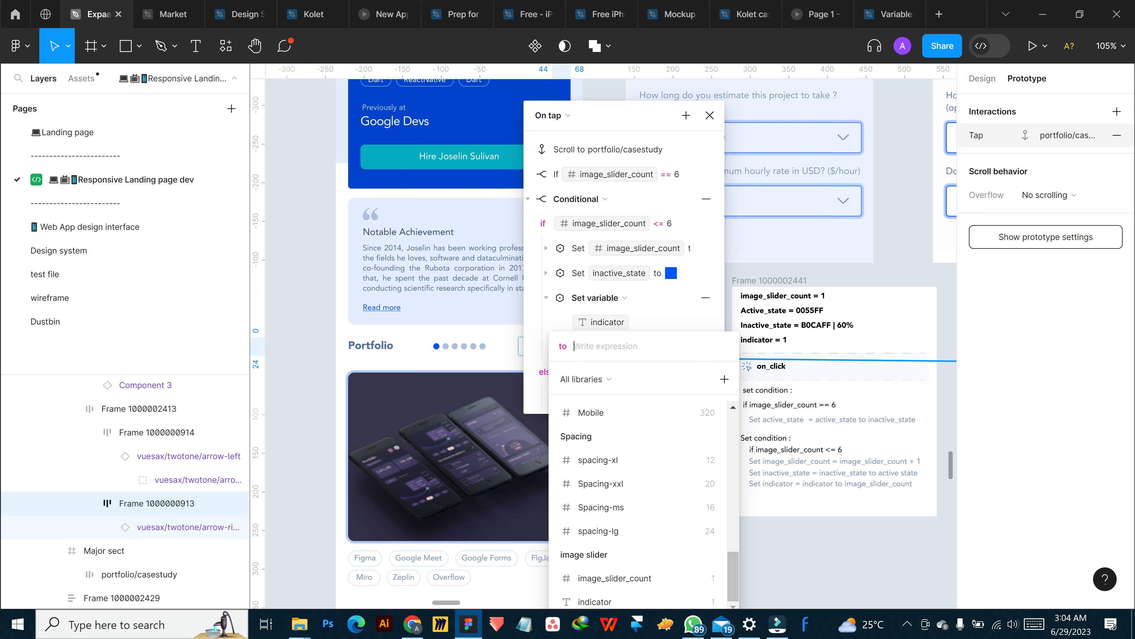
Try to build the indicator action's value as an addition to the indicator variable, and clear the expression
{"action": "type", "text": "indi"}
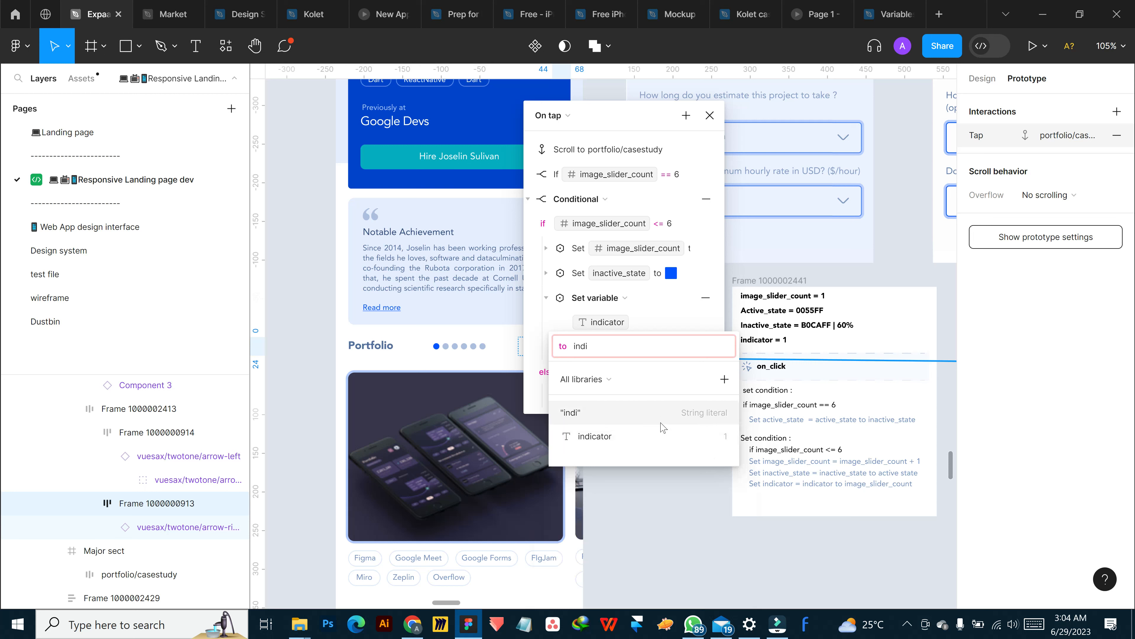
{"action": "left_click", "coordinate": [660, 438]}
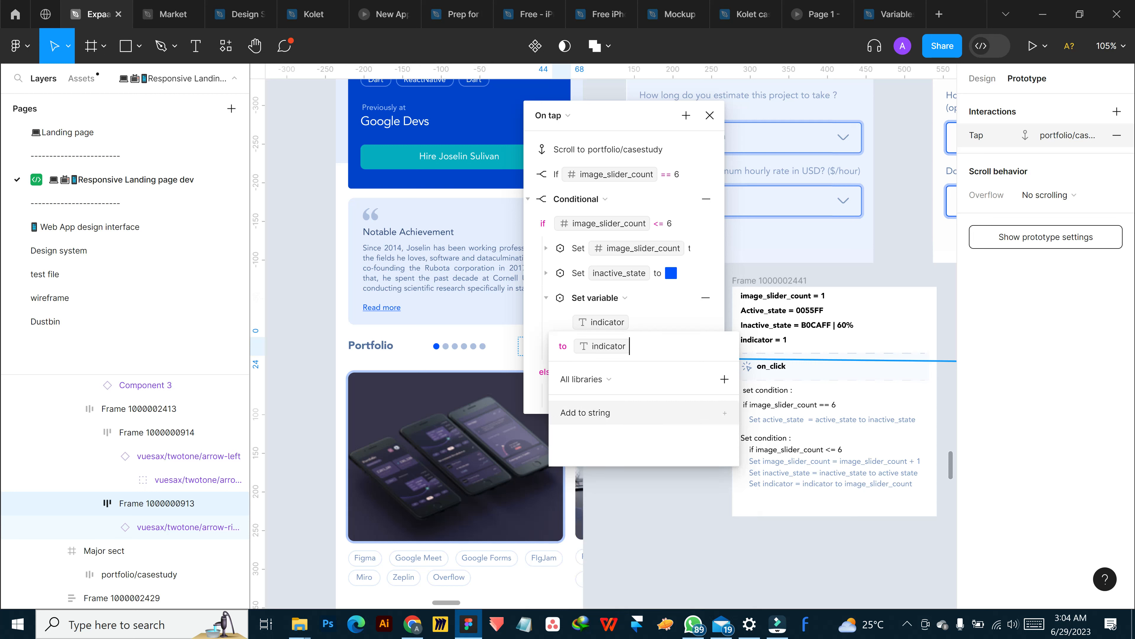
{"action": "type", "text": "+"}
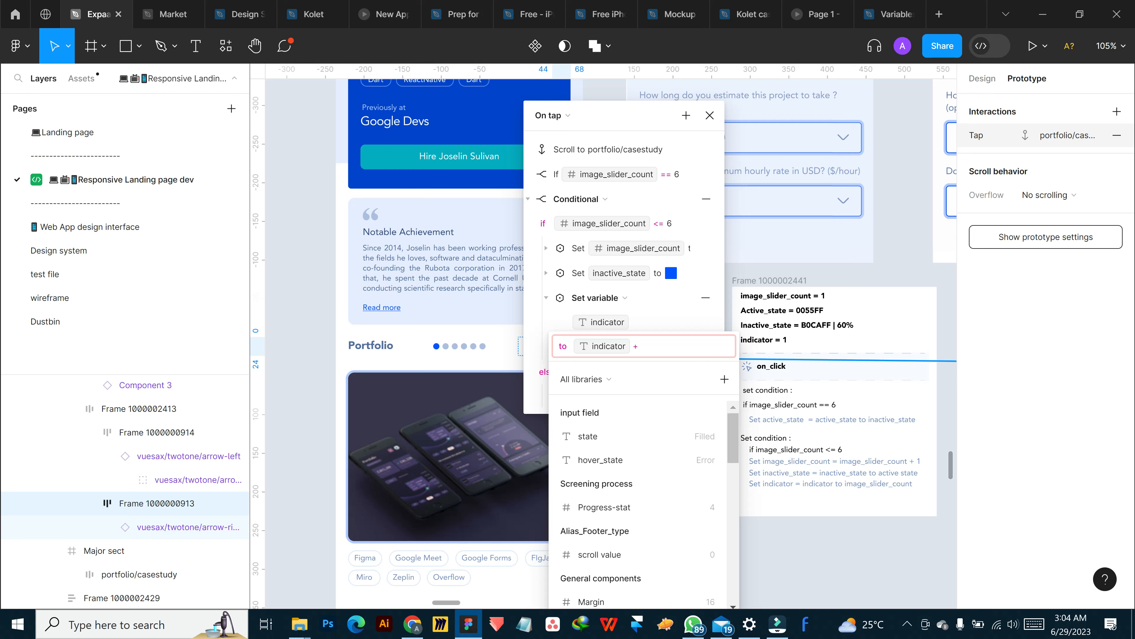
{"action": "key", "text": "BackSpace"}
{"action": "key", "text": "BackSpace"}
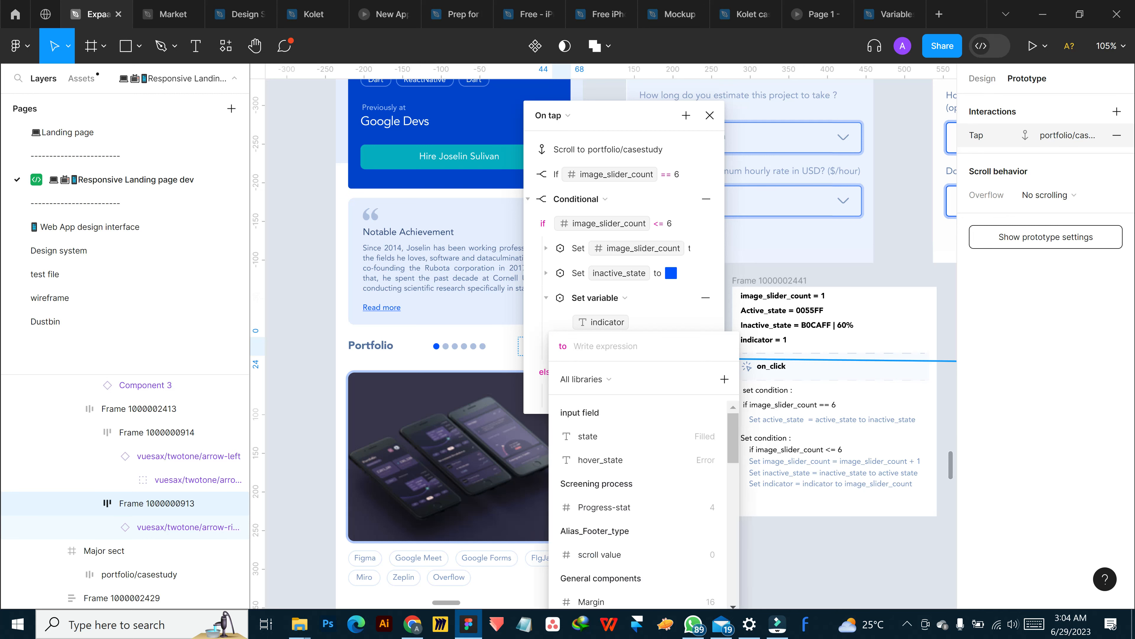
Try to write the indicator action's value as a quoted string containing image_, and clear the expression
{"action": "type", "text": "'"}
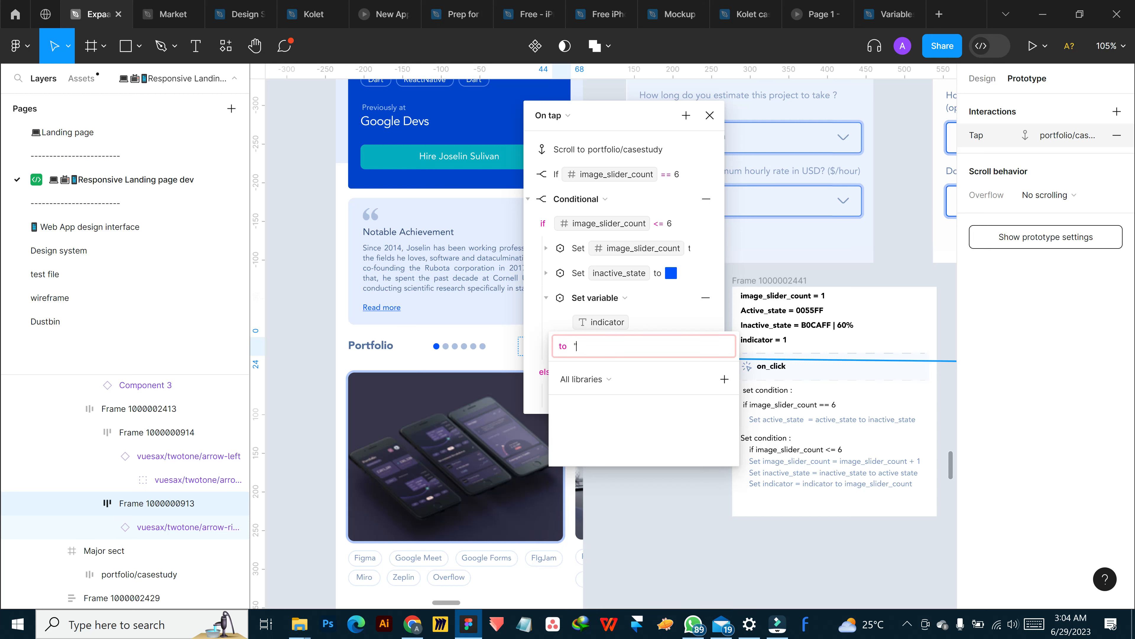
{"action": "type", "text": "'"}
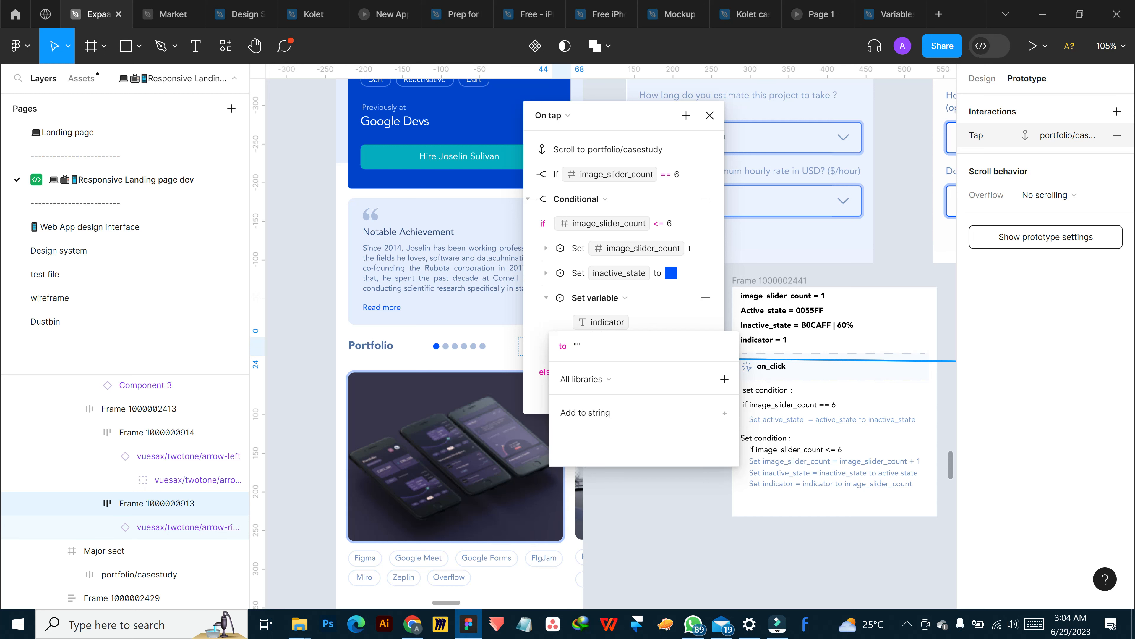
{"action": "key", "text": "Left"}
{"action": "type", "text": "image_"}
{"action": "key", "text": "BackSpace"}
{"action": "key", "text": "BackSpace"}
{"action": "key", "text": "BackSpace"}
{"action": "key", "text": "BackSpace"}
{"action": "key", "text": "BackSpace"}
{"action": "key", "text": "BackSpace"}
{"action": "key", "text": "BackSpace"}
{"action": "key", "text": "BackSpace"}
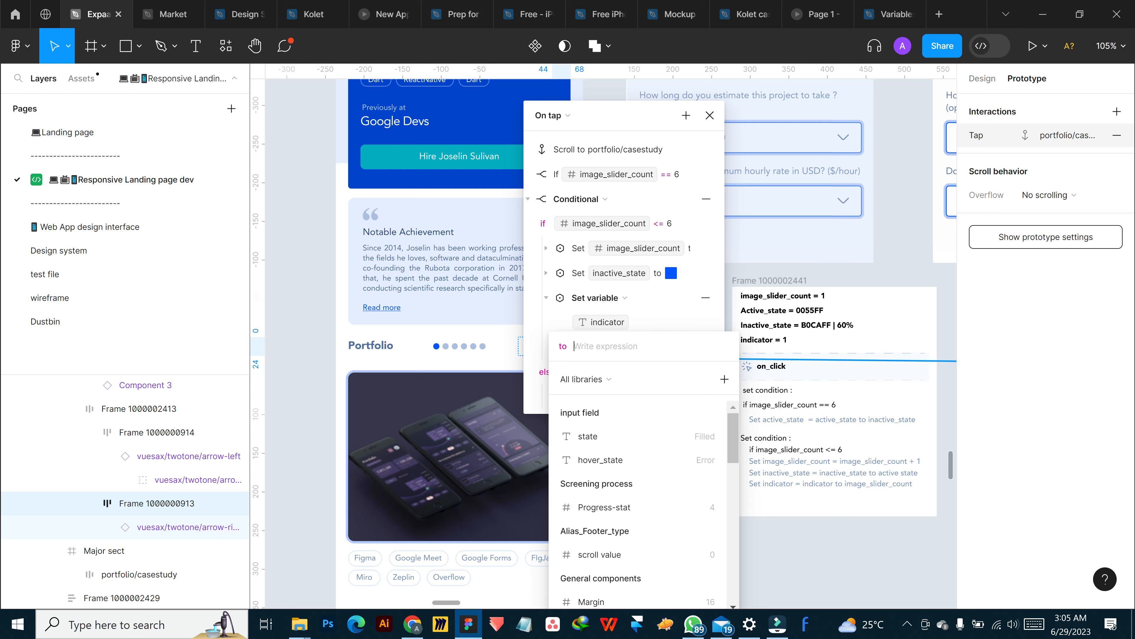
{"action": "left_click", "coordinate": [777, 624]}
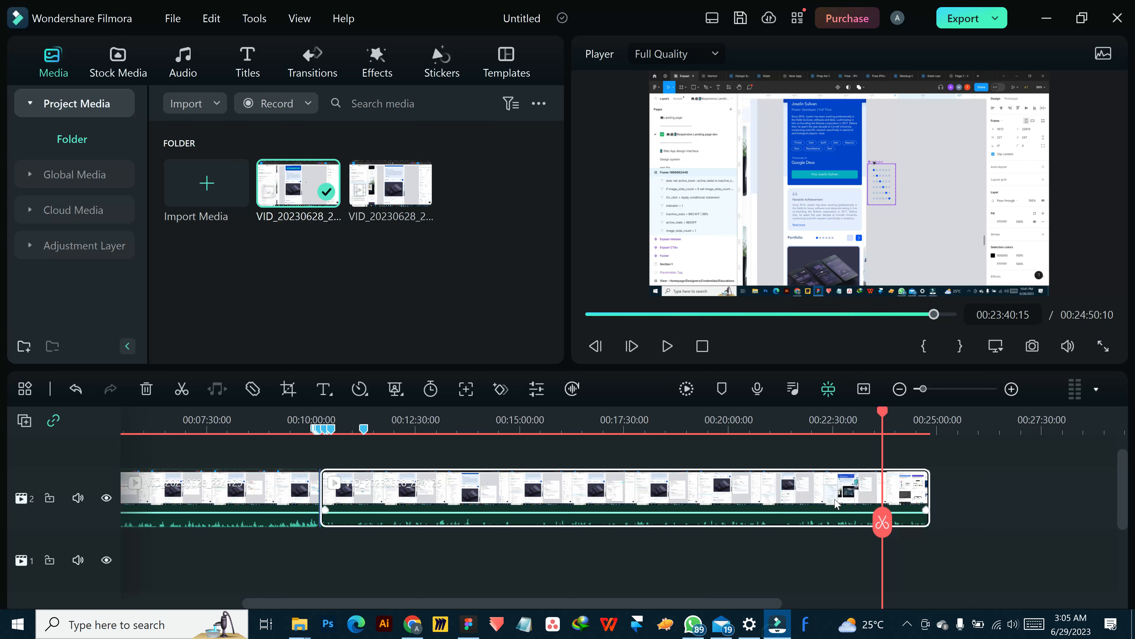
{"action": "left_click", "coordinate": [777, 624]}
{"action": "left_click", "coordinate": [905, 625]}
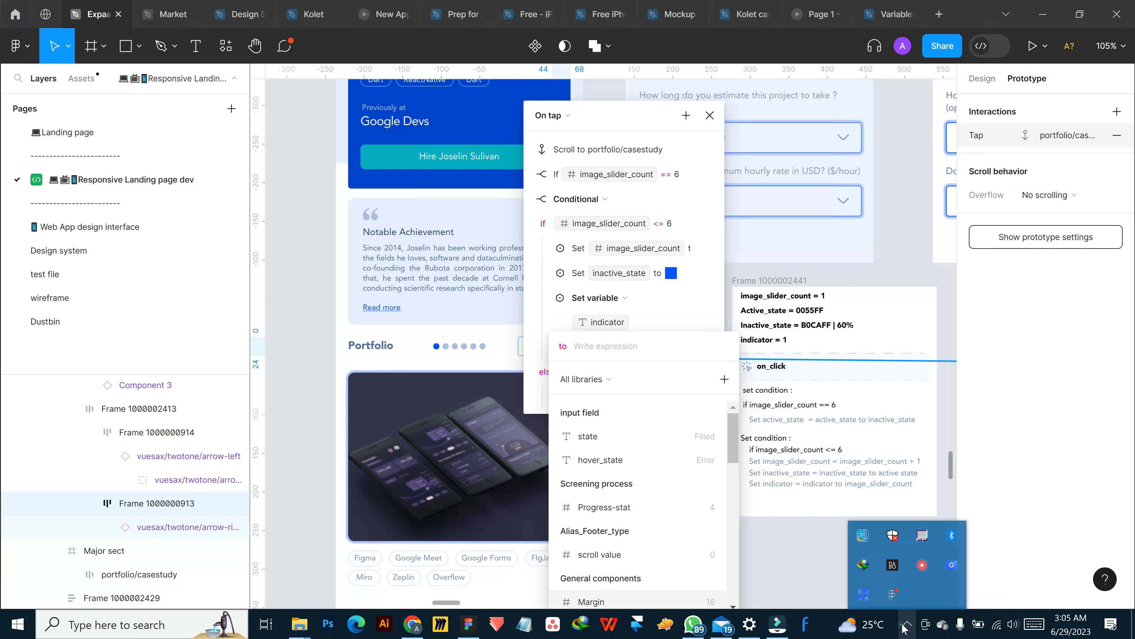
{"action": "right_click", "coordinate": [920, 565]}
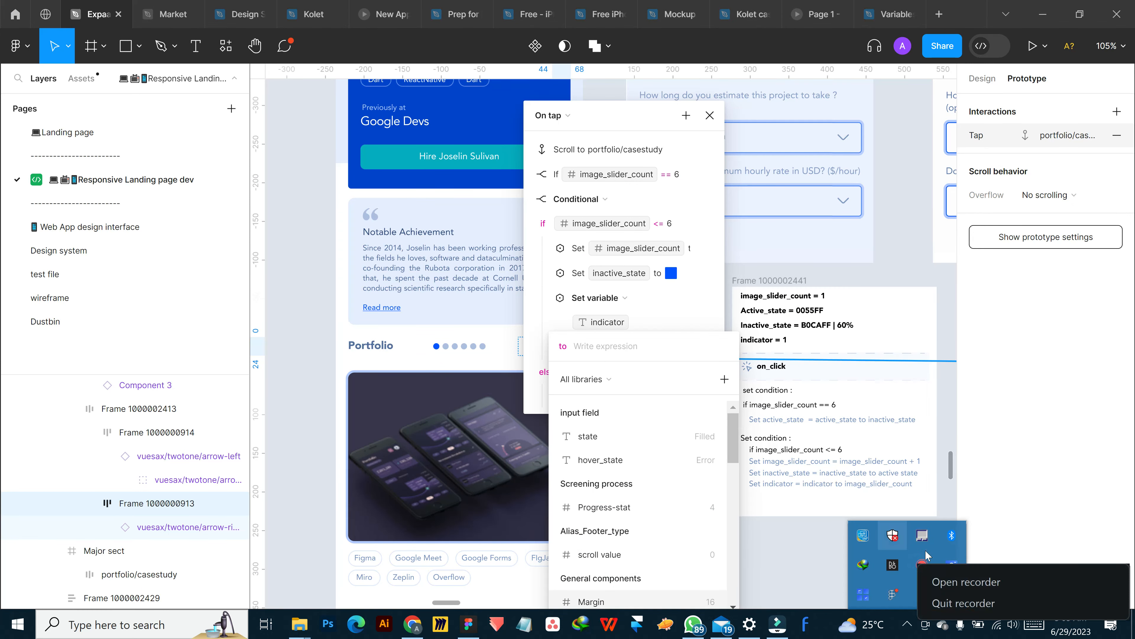
{"action": "left_click", "coordinate": [949, 583]}
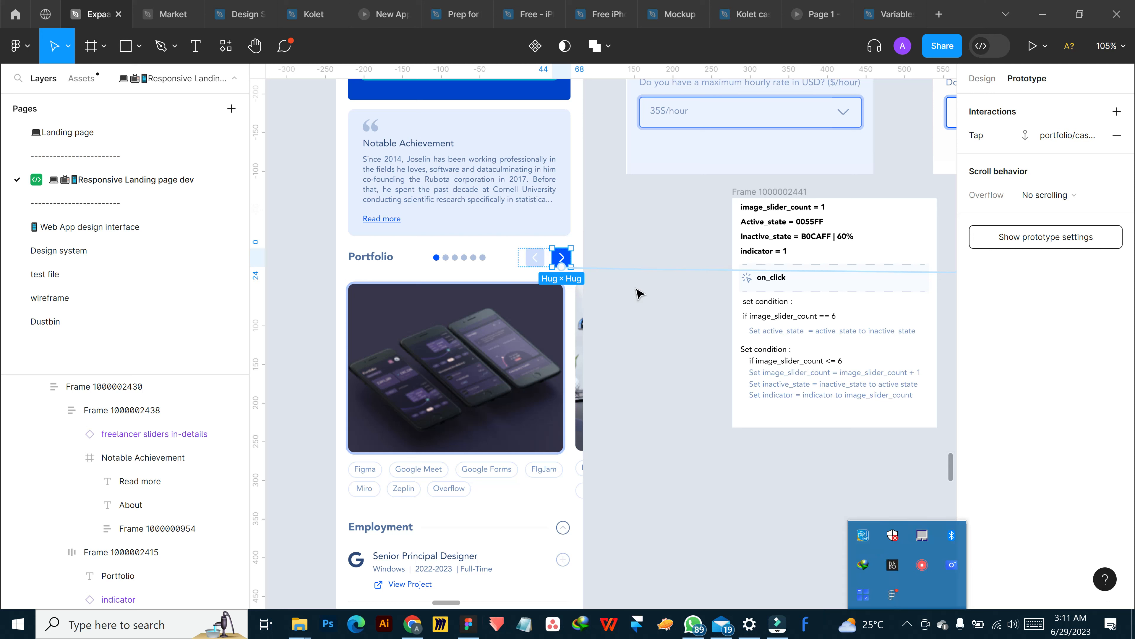
Reopen the next arrow's tap interaction and move the image_slider_count == 6 condition above the image_slider_count <= 6 condition
{"action": "left_click", "coordinate": [634, 270]}
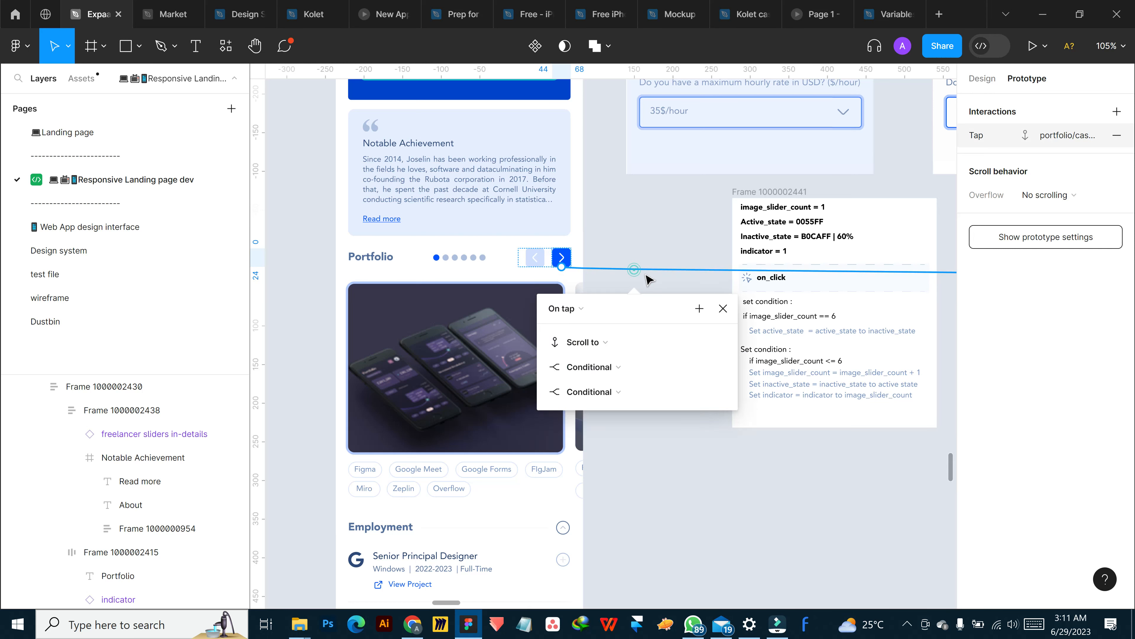
{"action": "left_click_drag", "start_coordinate": [631, 305], "coordinate": [723, 133]}
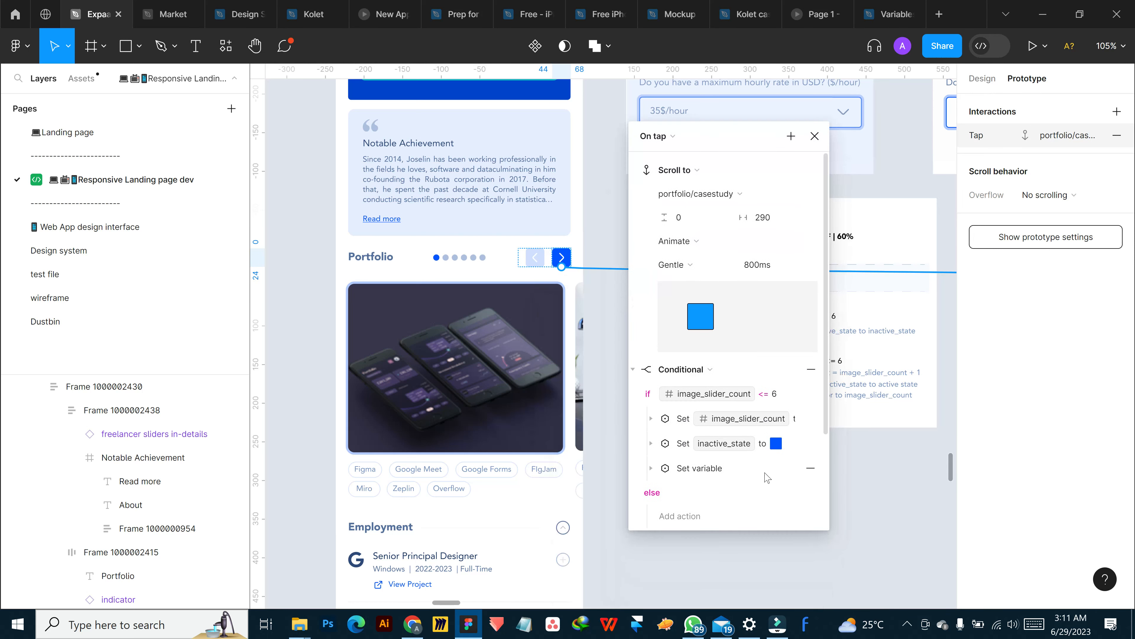
{"action": "scroll", "coordinate": [724, 439], "scroll_direction": "down", "scroll_amount": 3}
{"action": "scroll", "coordinate": [713, 417], "scroll_direction": "up", "scroll_amount": 2}
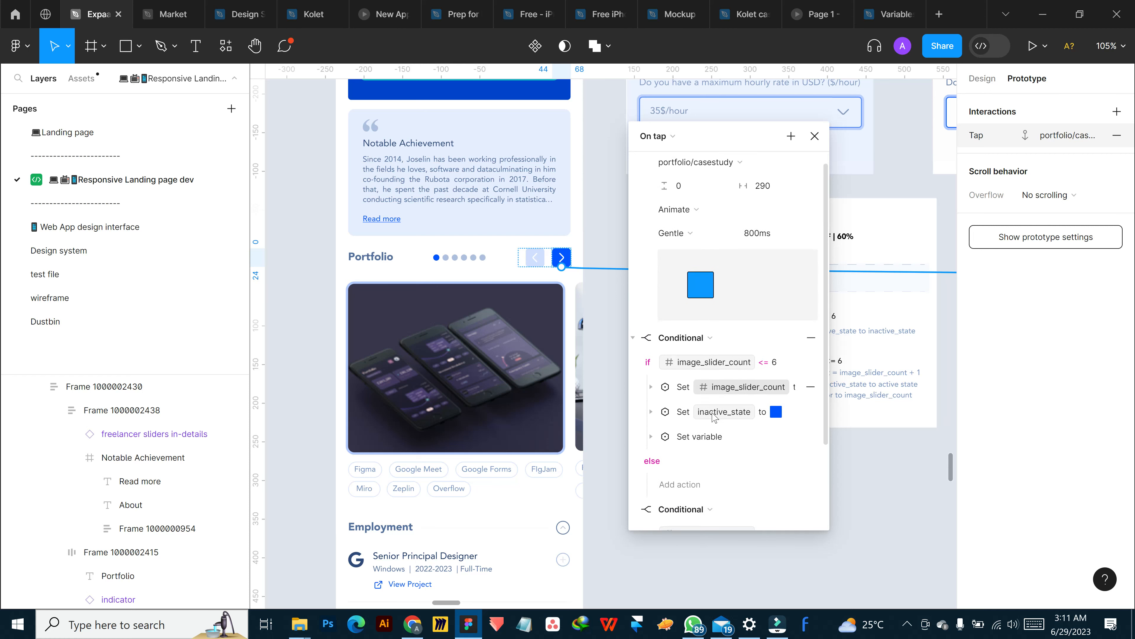
{"action": "scroll", "coordinate": [711, 416], "scroll_direction": "down", "scroll_amount": 4}
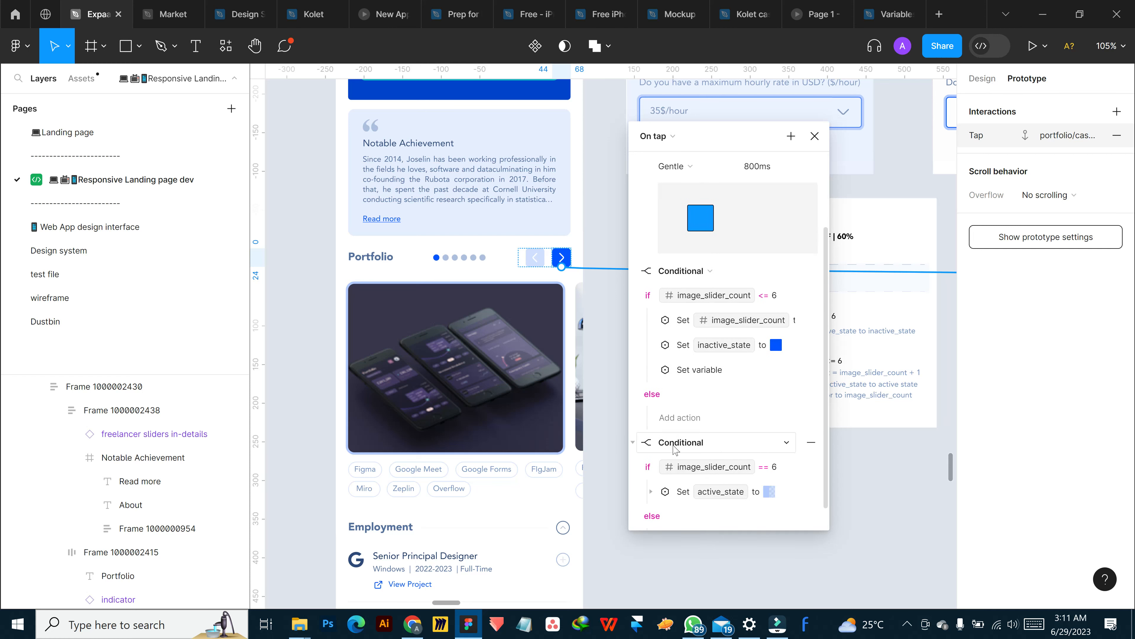
{"action": "left_click", "coordinate": [634, 443]}
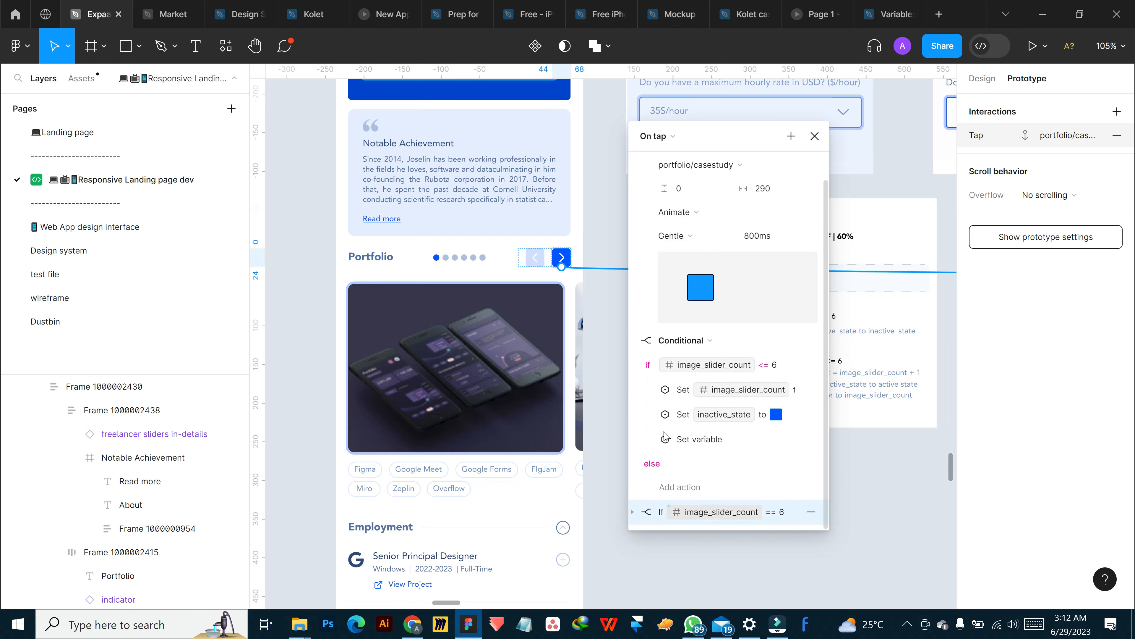
{"action": "left_click_drag", "start_coordinate": [662, 314], "coordinate": [662, 342]}
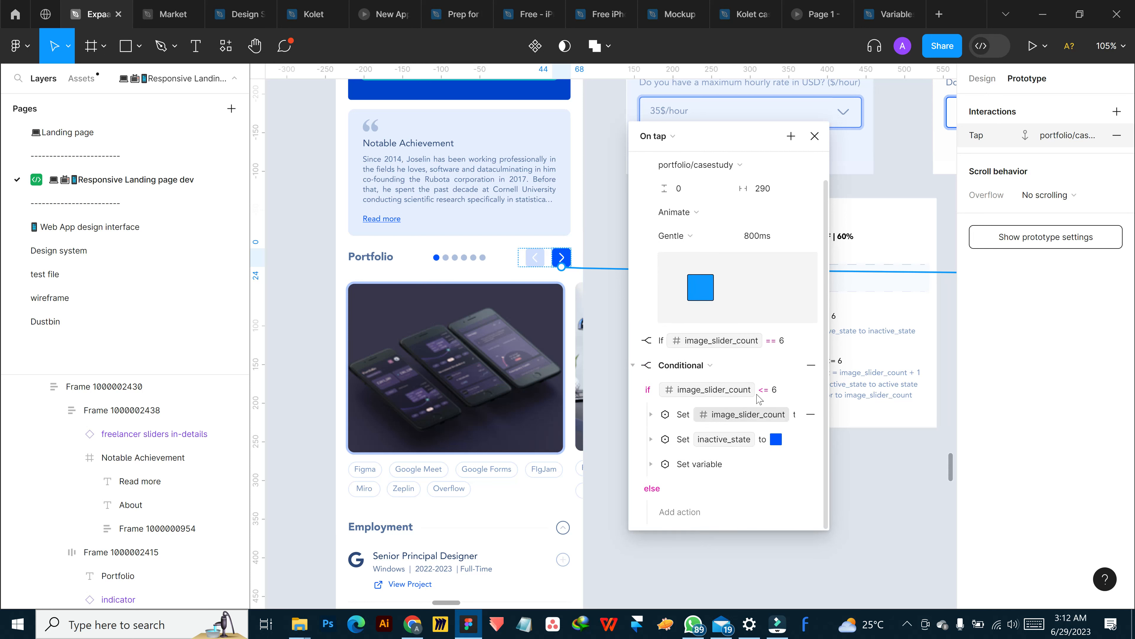
Collapse the scroll action's settings and check the contents of the image_slider_count == 6 condition
{"action": "scroll", "coordinate": [707, 377], "scroll_direction": "up", "scroll_amount": 1}
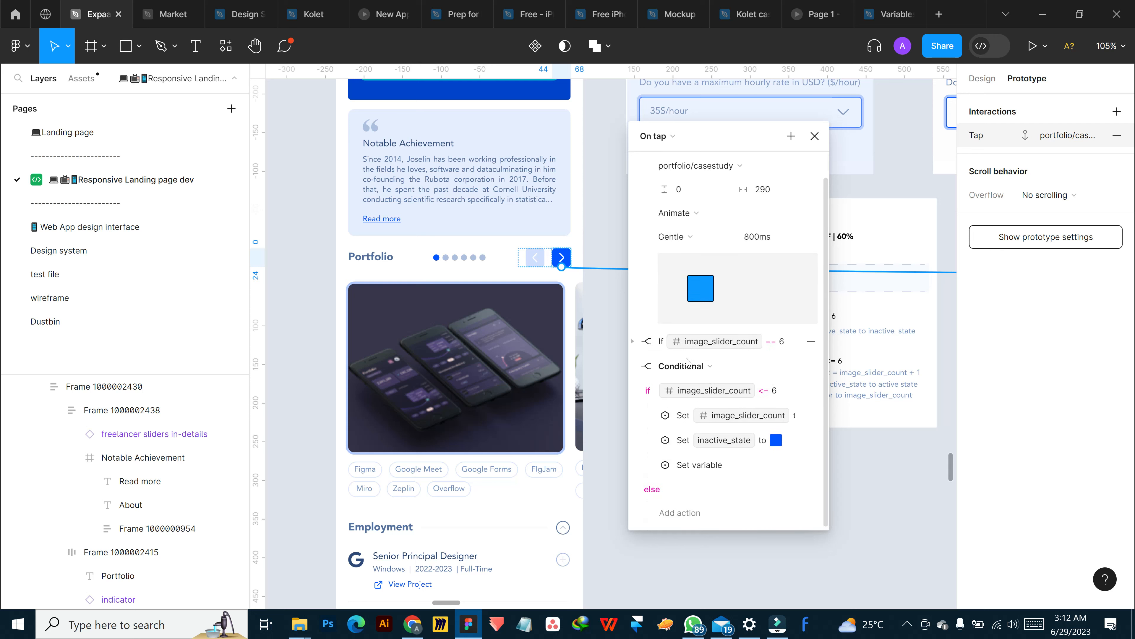
{"action": "left_click", "coordinate": [634, 171]}
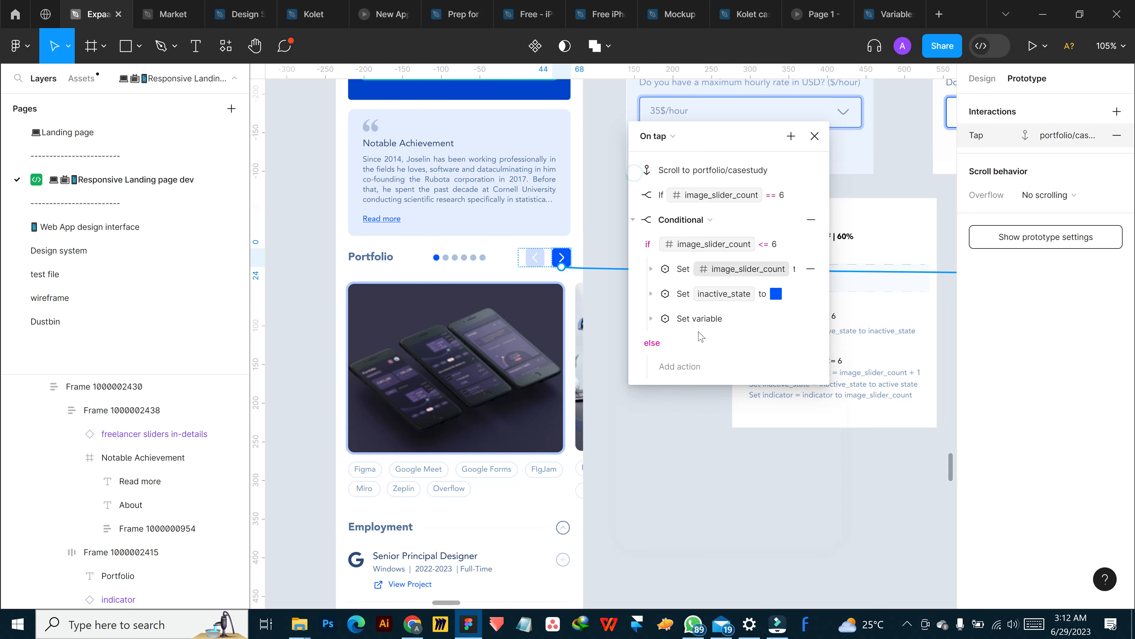
{"action": "left_click", "coordinate": [634, 196]}
{"action": "left_click", "coordinate": [634, 195]}
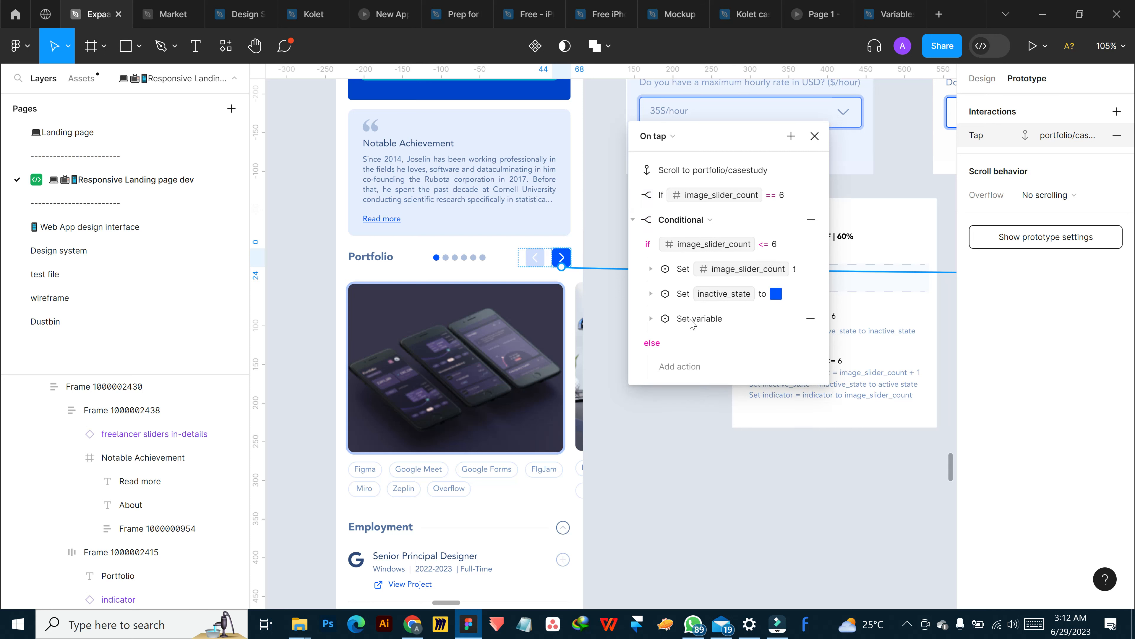
{"action": "scroll", "coordinate": [691, 321], "scroll_direction": "down", "scroll_amount": 5}
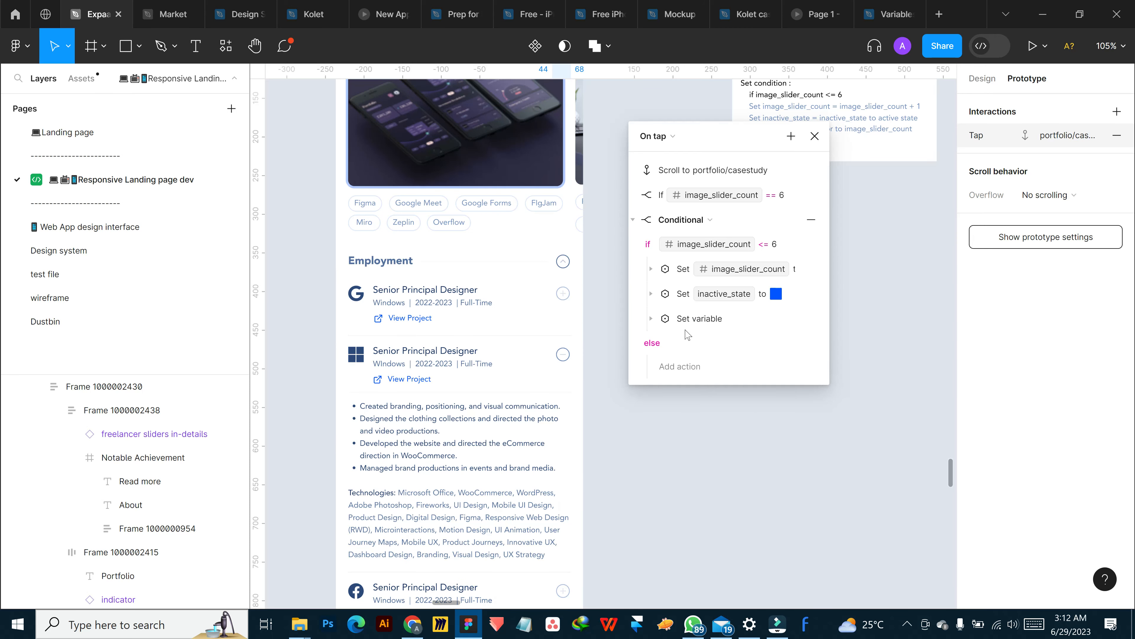
{"action": "scroll", "coordinate": [546, 272], "scroll_direction": "up", "scroll_amount": 5}
Look through the available variables for a value for the indicator action under the image_slider_count <= 6 condition
{"action": "left_click", "coordinate": [652, 317]}
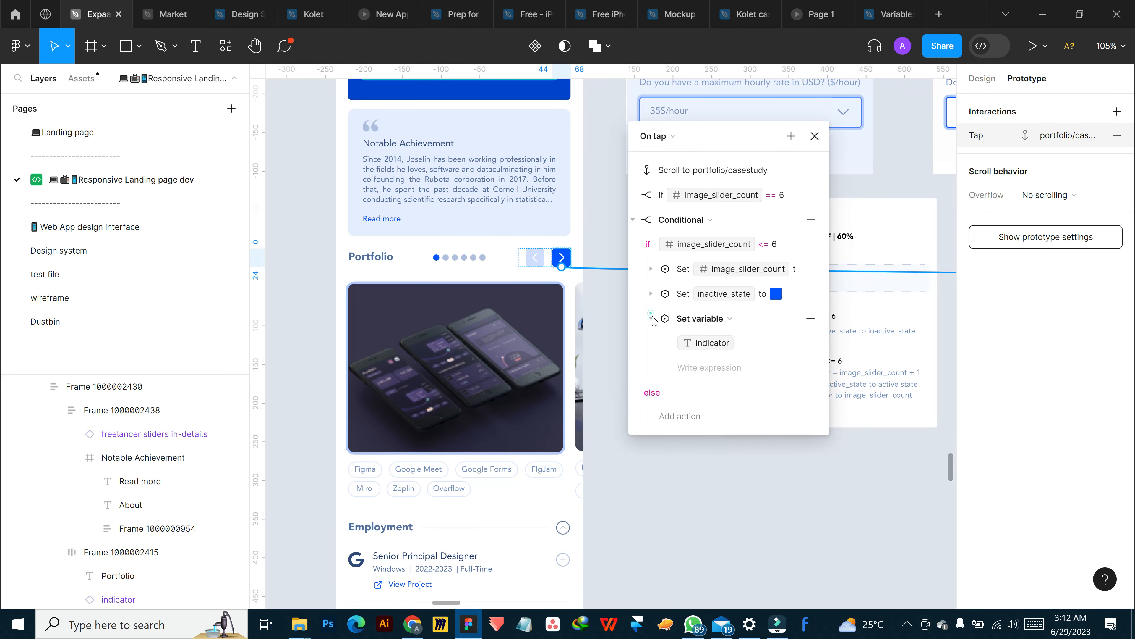
{"action": "left_click", "coordinate": [707, 368]}
{"action": "scroll", "coordinate": [704, 425], "scroll_direction": "down", "scroll_amount": 2}
{"action": "scroll", "coordinate": [704, 423], "scroll_direction": "down", "scroll_amount": 2}
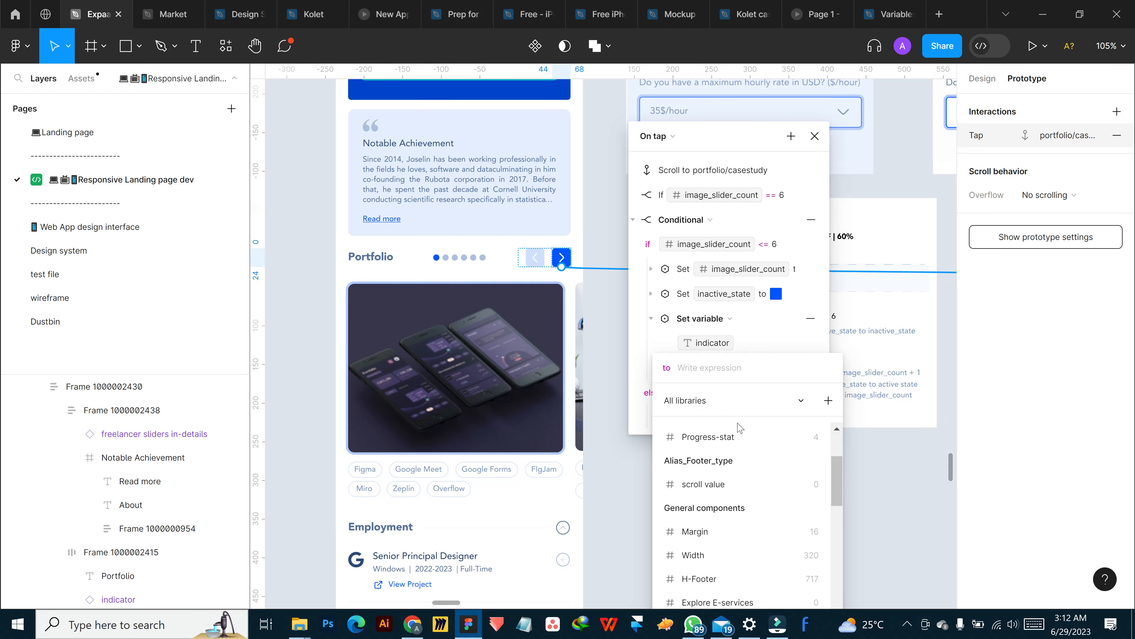
{"action": "scroll", "coordinate": [728, 448], "scroll_direction": "down", "scroll_amount": 6}
{"action": "scroll", "coordinate": [733, 499], "scroll_direction": "down", "scroll_amount": 10}
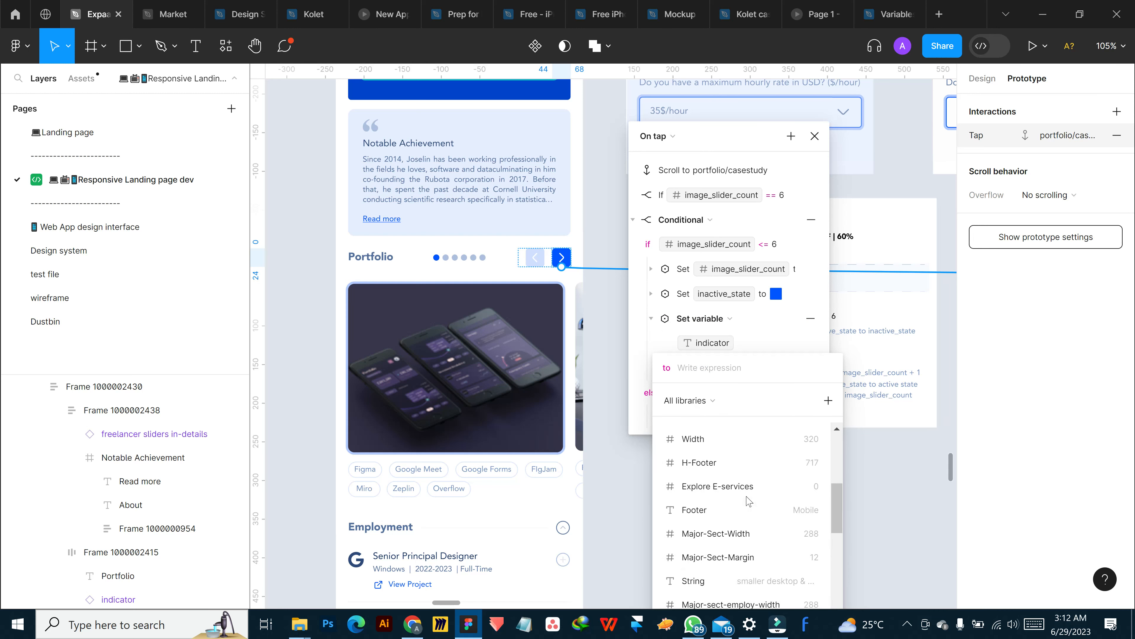
{"action": "scroll", "coordinate": [744, 499], "scroll_direction": "up", "scroll_amount": 6}
{"action": "scroll", "coordinate": [744, 501], "scroll_direction": "down", "scroll_amount": 2}
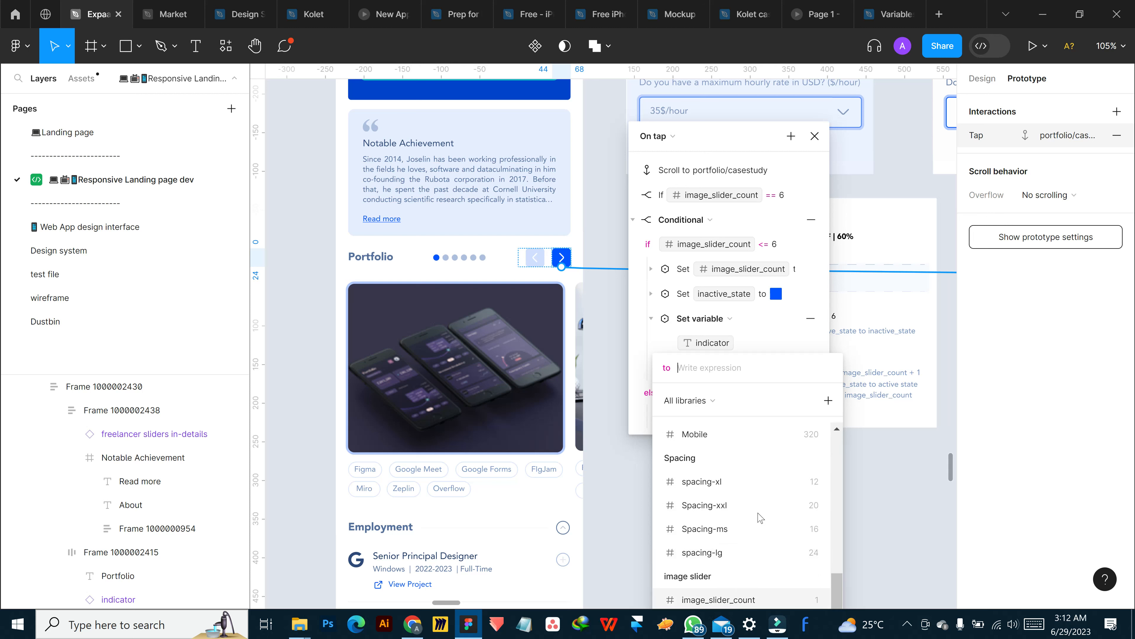
{"action": "left_click", "coordinate": [954, 469]}
{"action": "scroll", "coordinate": [952, 470], "scroll_direction": "down", "scroll_amount": 5}
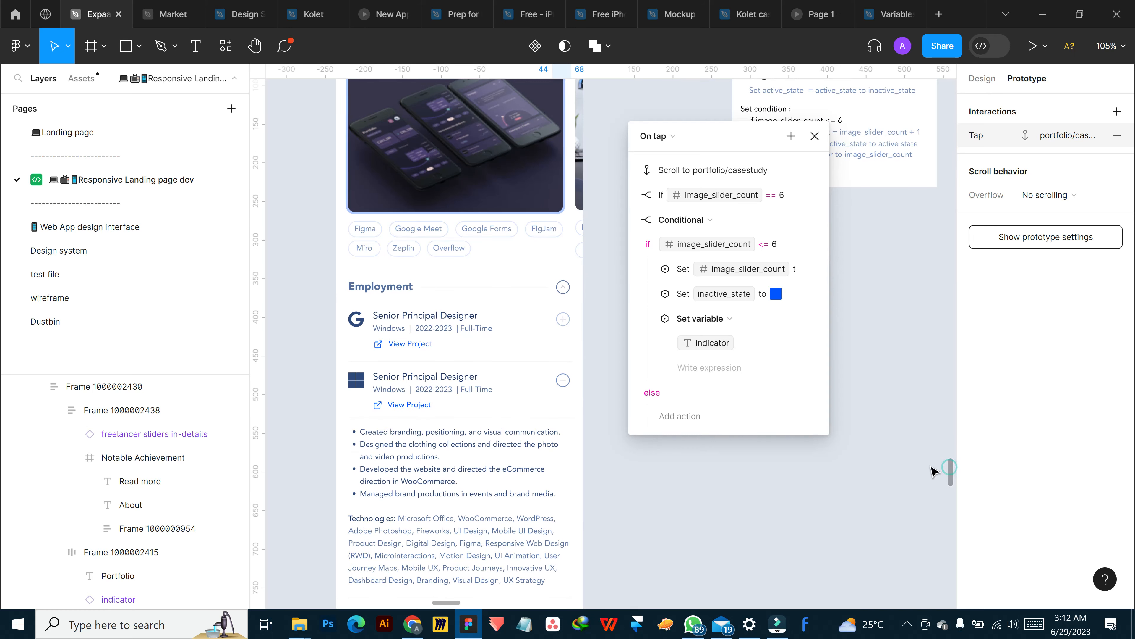
Set the indicator action's value expression to the indicator variable and close the tap interaction
{"action": "left_click_drag", "start_coordinate": [714, 140], "coordinate": [707, 97]}
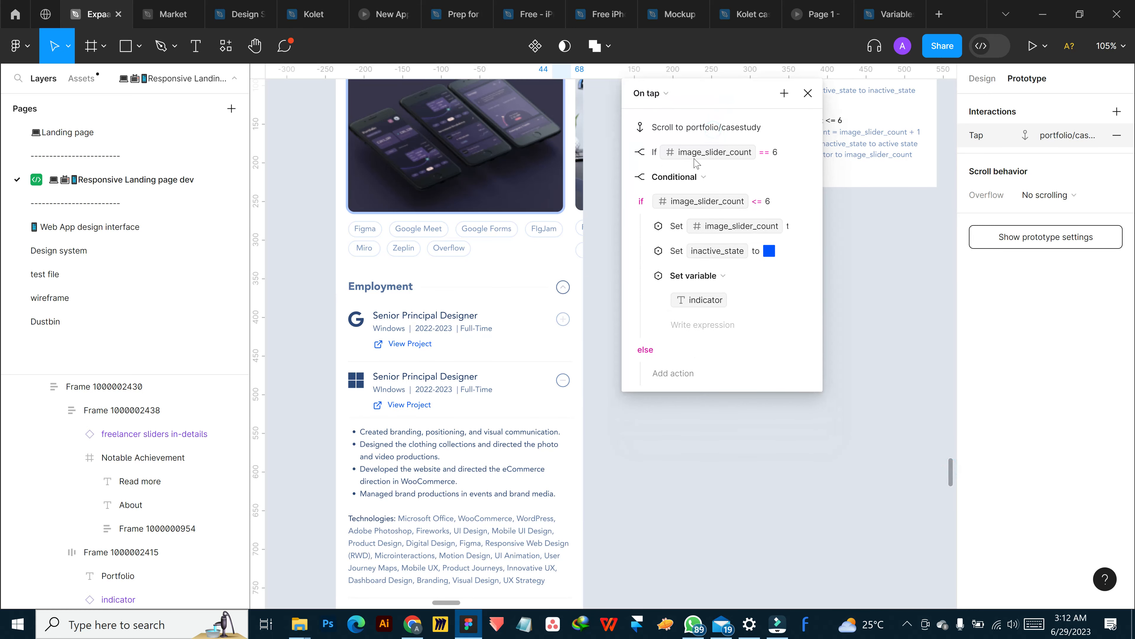
{"action": "left_click", "coordinate": [714, 331]}
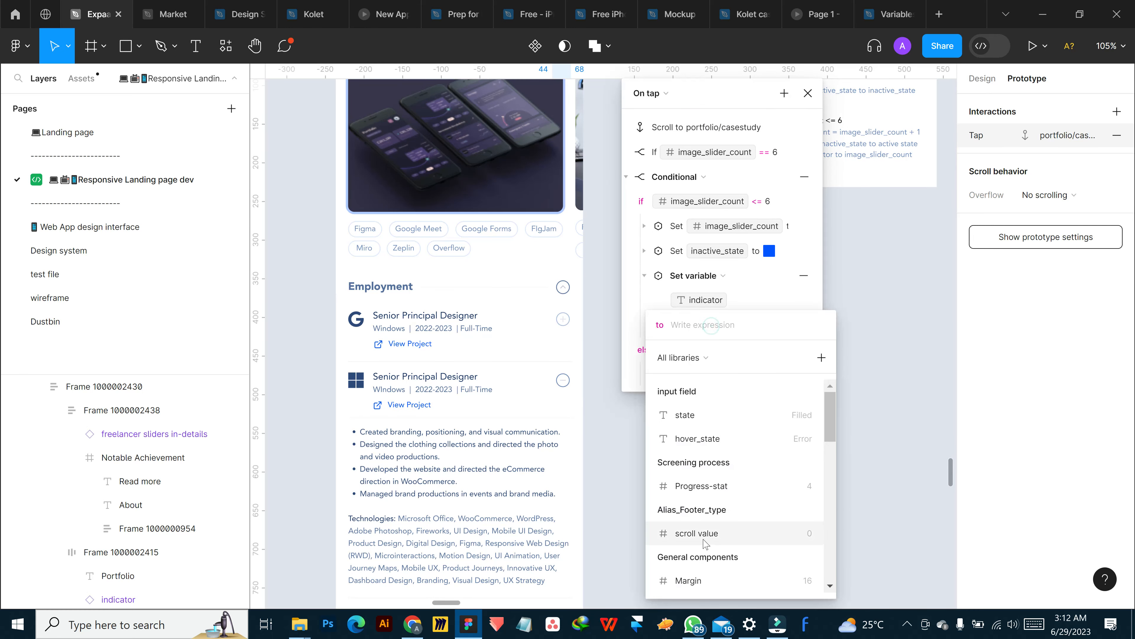
{"action": "scroll", "coordinate": [705, 546], "scroll_direction": "down", "scroll_amount": 5}
{"action": "left_click", "coordinate": [697, 581]}
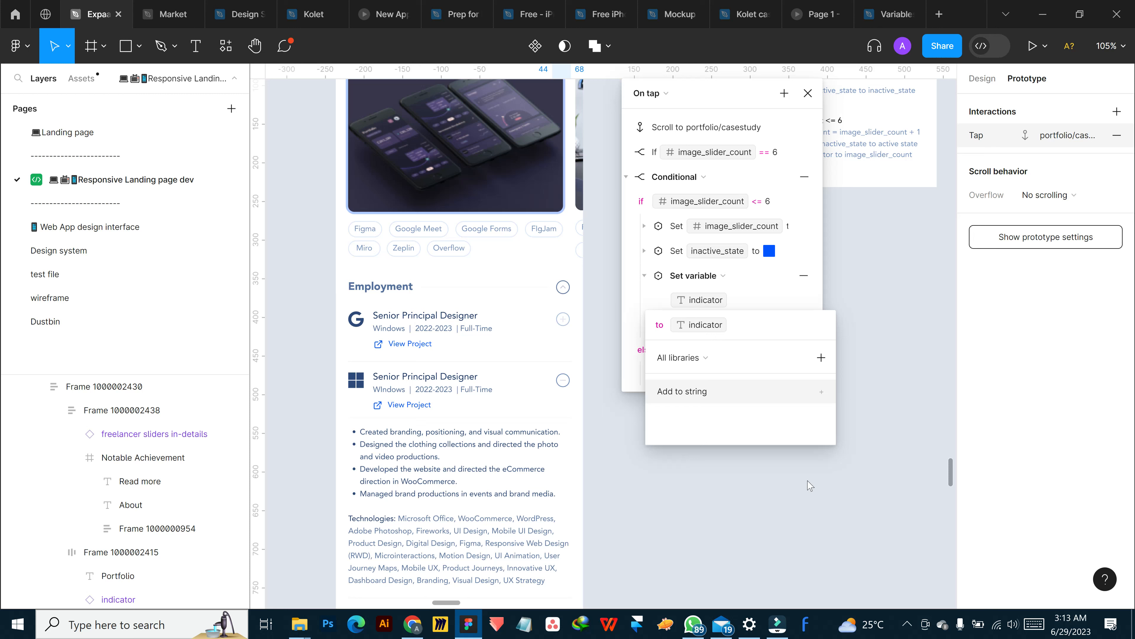
{"action": "left_click", "coordinate": [766, 492]}
{"action": "left_click", "coordinate": [894, 278]}
Open the local variables of the image slider collection and inspect the indicator variable's type and value settings
{"action": "left_click", "coordinate": [982, 79]}
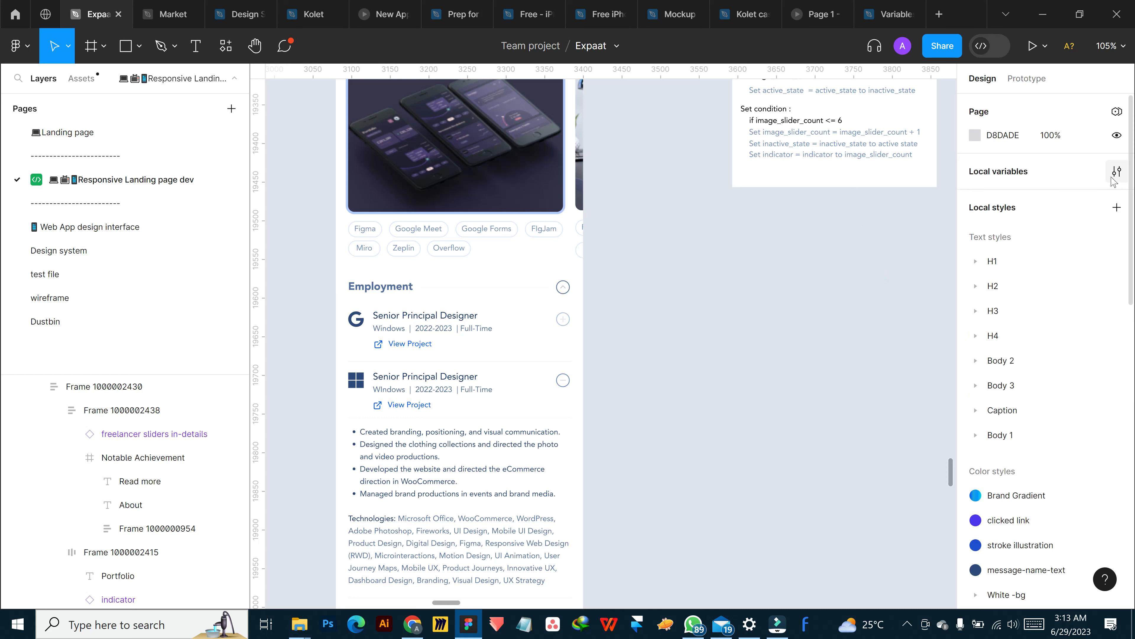
{"action": "left_click", "coordinate": [1117, 171]}
{"action": "double_click", "coordinate": [780, 242]}
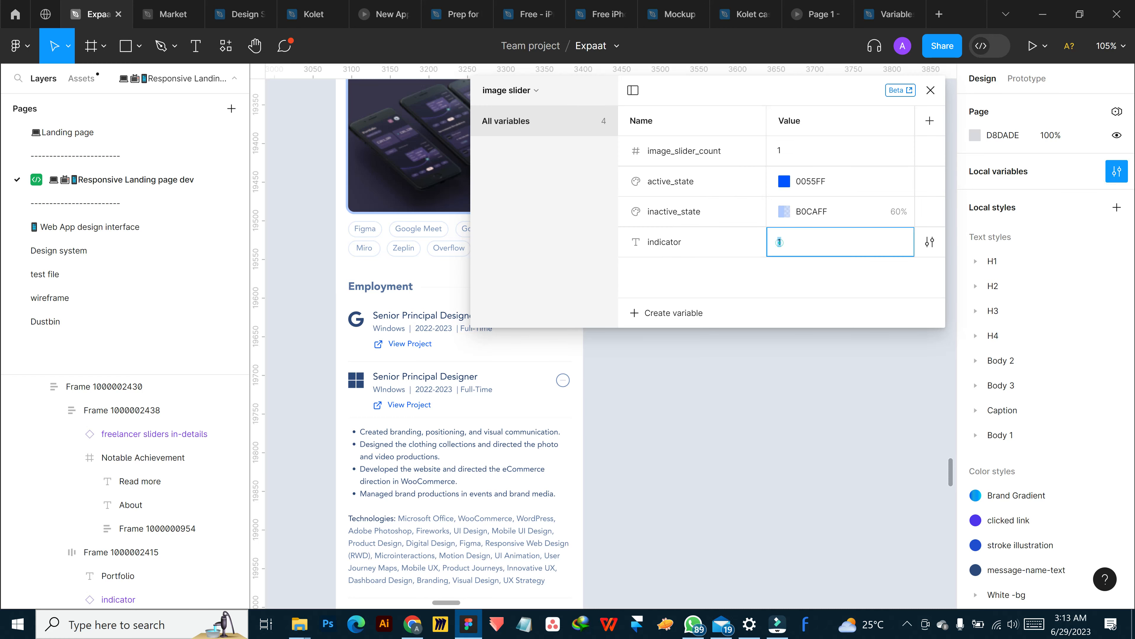
{"action": "left_click", "coordinate": [930, 242]}
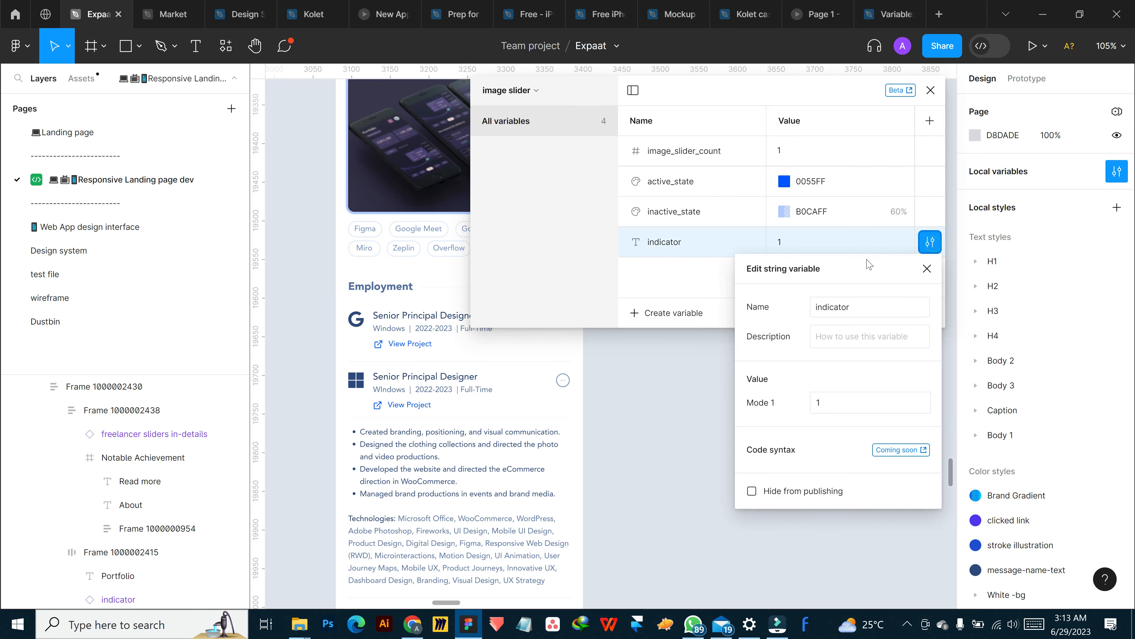
{"action": "left_click", "coordinate": [833, 403]}
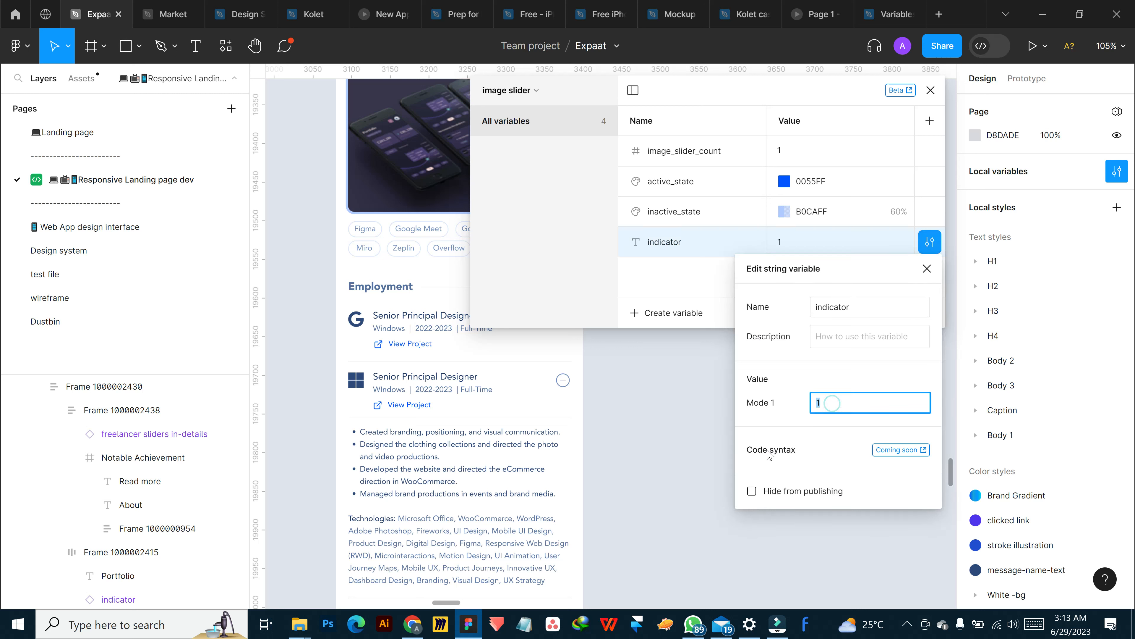
{"action": "left_click", "coordinate": [657, 277]}
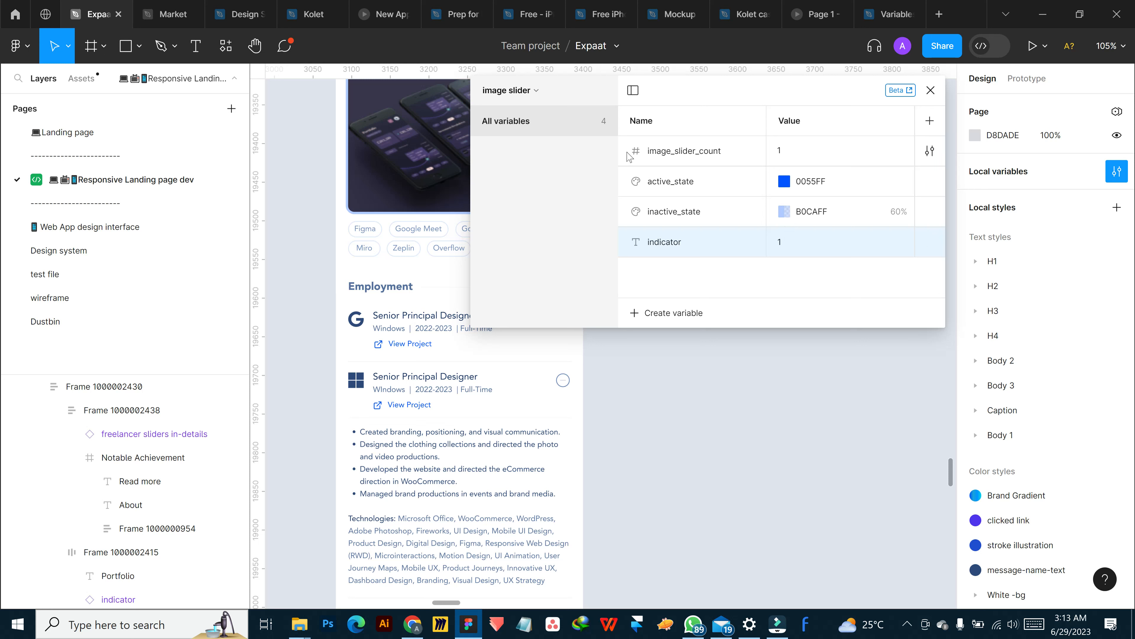
Look through the variables that can be assigned as an alias to image_slider_count
{"action": "left_click", "coordinate": [901, 154]}
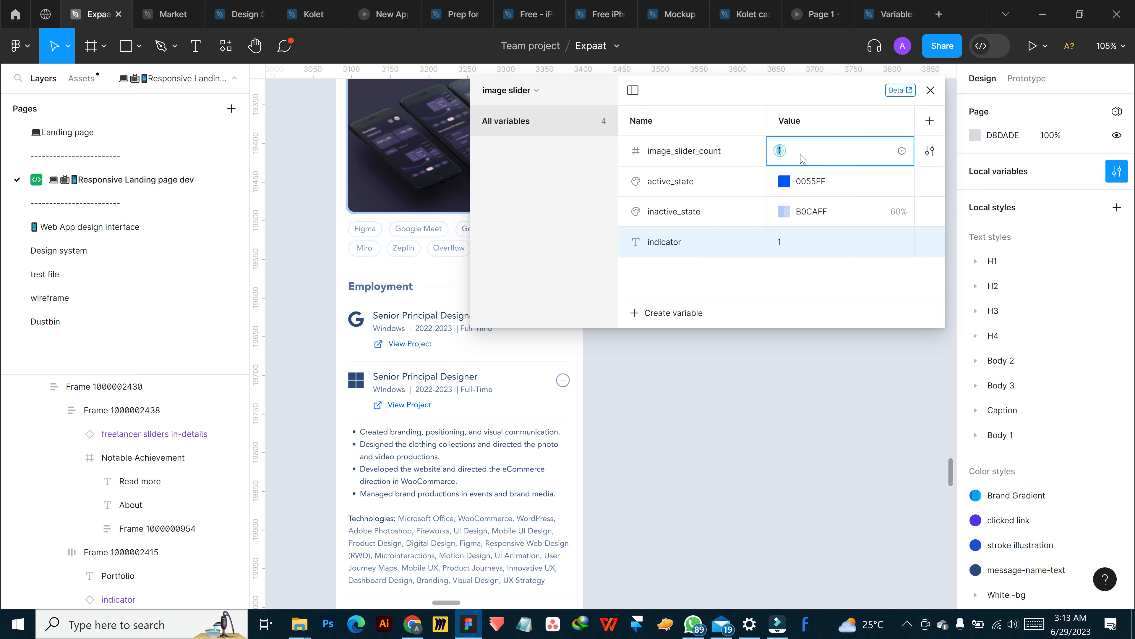
{"action": "left_click", "coordinate": [902, 152]}
{"action": "scroll", "coordinate": [863, 322], "scroll_direction": "down", "scroll_amount": 5}
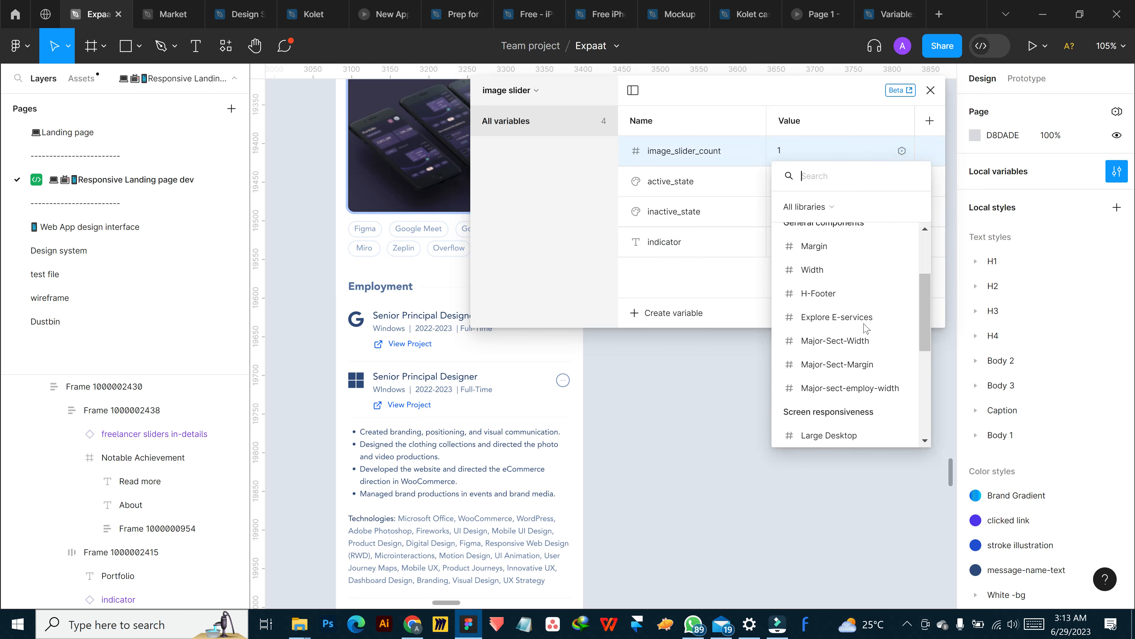
{"action": "scroll", "coordinate": [856, 371], "scroll_direction": "up", "scroll_amount": 5}
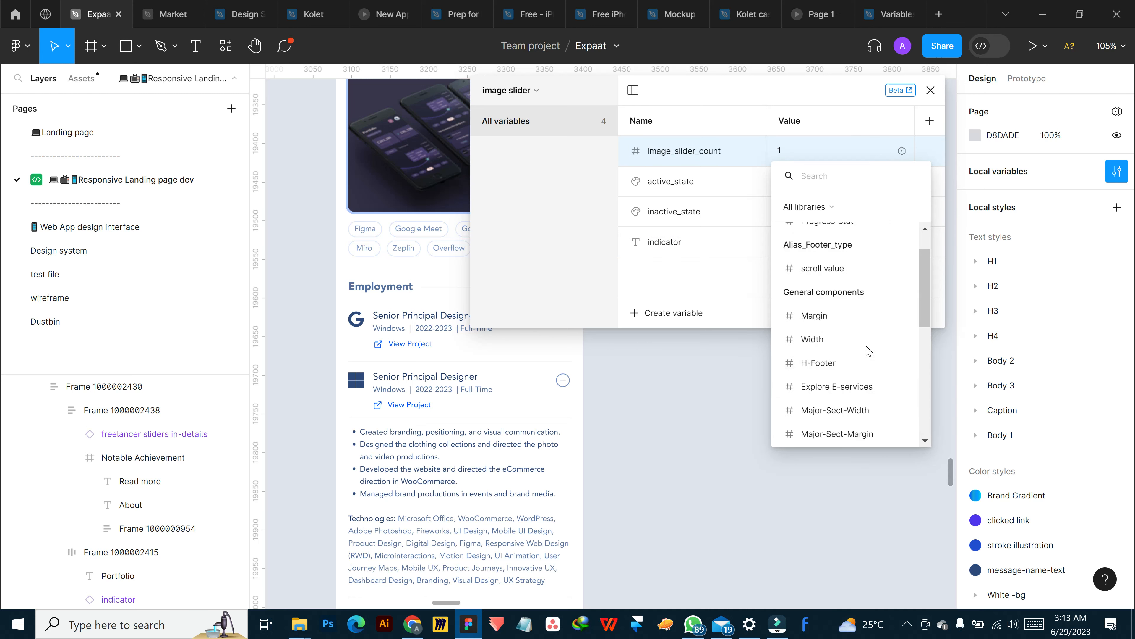
{"action": "scroll", "coordinate": [876, 325], "scroll_direction": "down", "scroll_amount": 5}
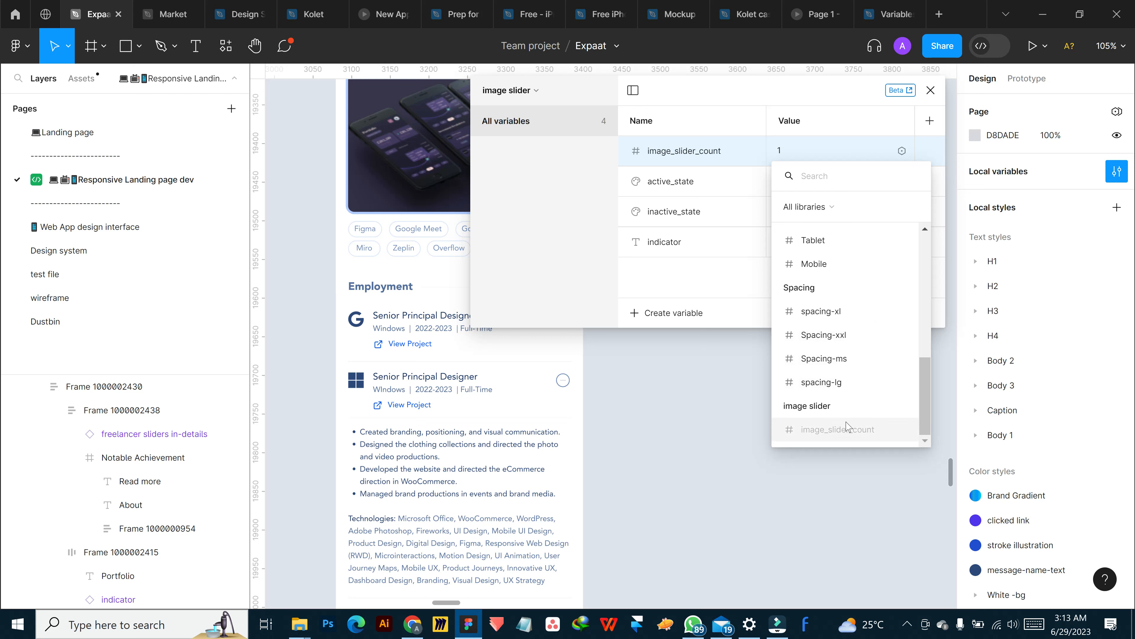
{"action": "scroll", "coordinate": [855, 379], "scroll_direction": "up", "scroll_amount": 5}
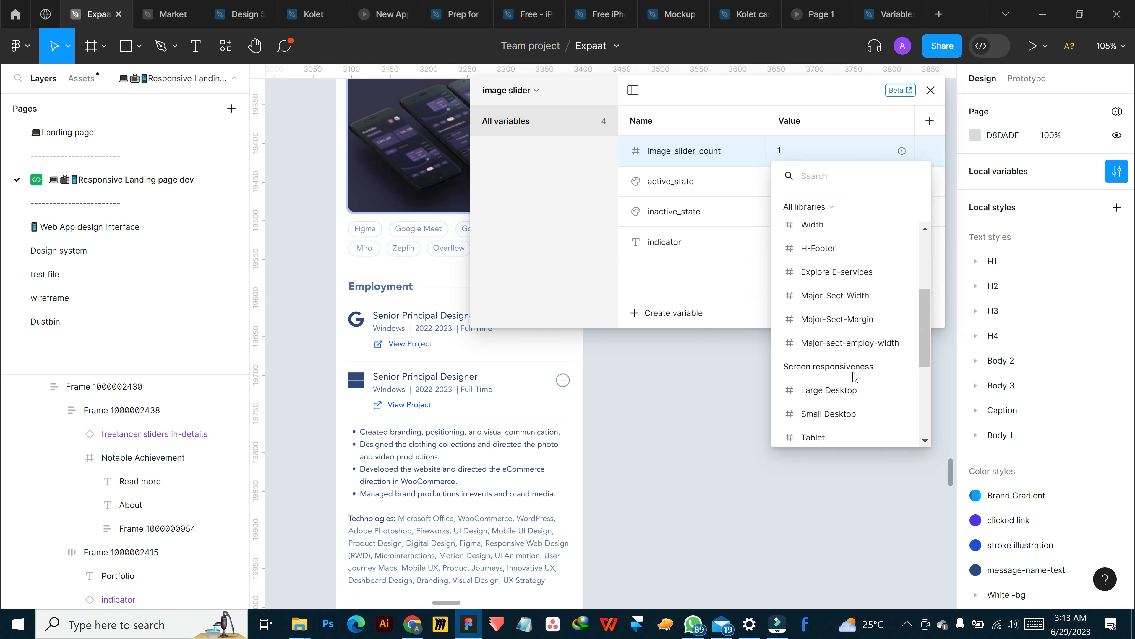
{"action": "scroll", "coordinate": [854, 373], "scroll_direction": "down", "scroll_amount": 2}
{"action": "scroll", "coordinate": [854, 373], "scroll_direction": "down", "scroll_amount": 5}
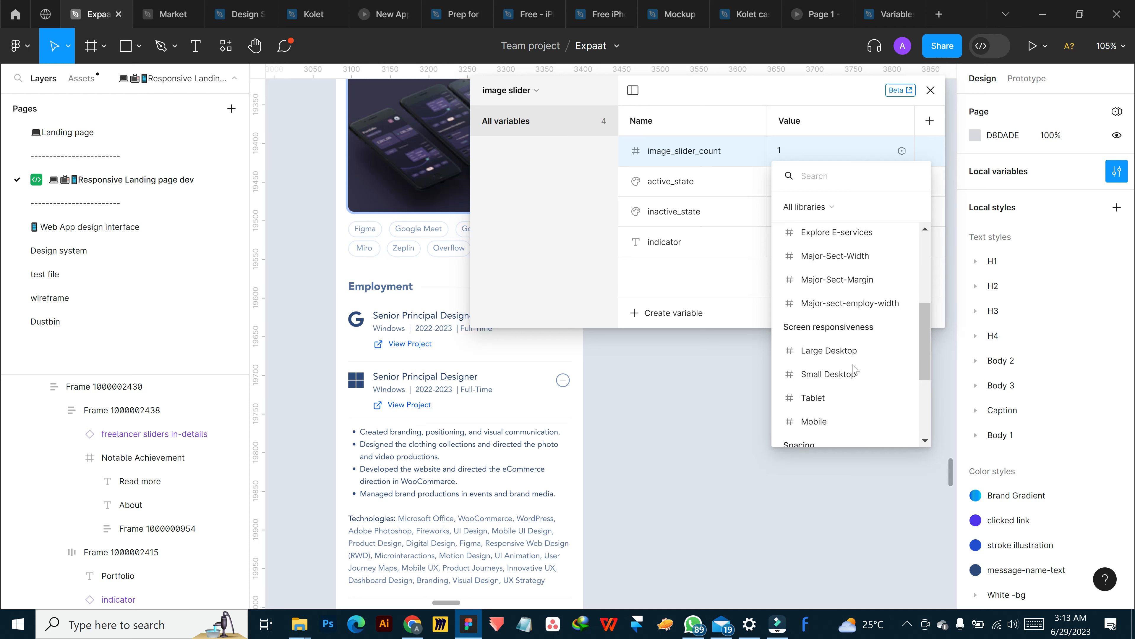
{"action": "left_click", "coordinate": [665, 269]}
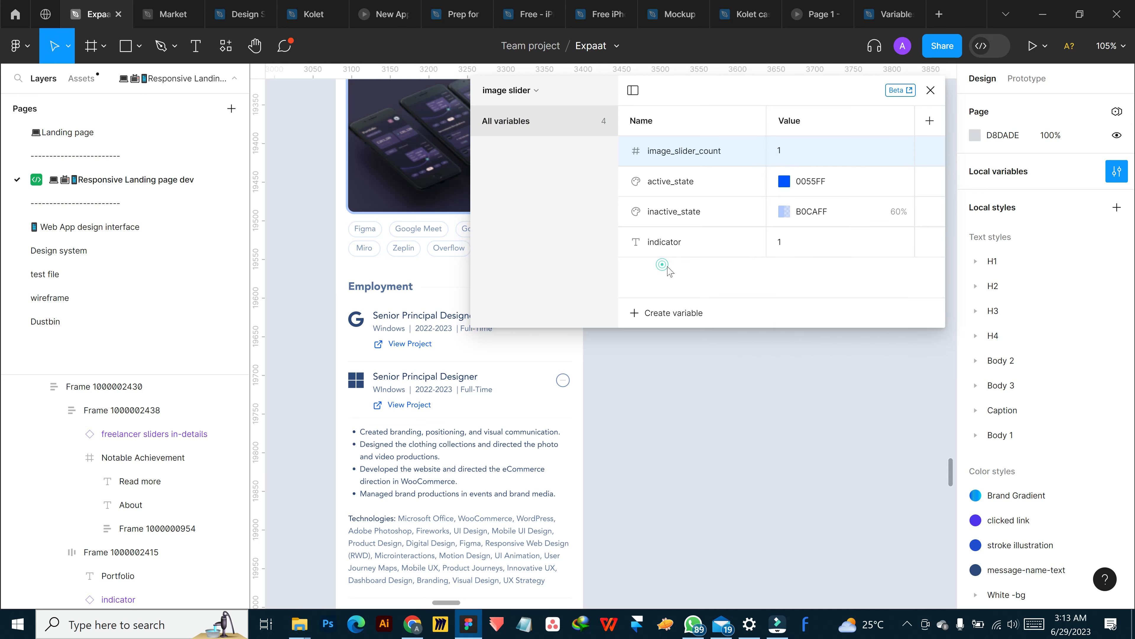
Create a number variable in the image slider collection and try to name it indicator
{"action": "left_click", "coordinate": [686, 238]}
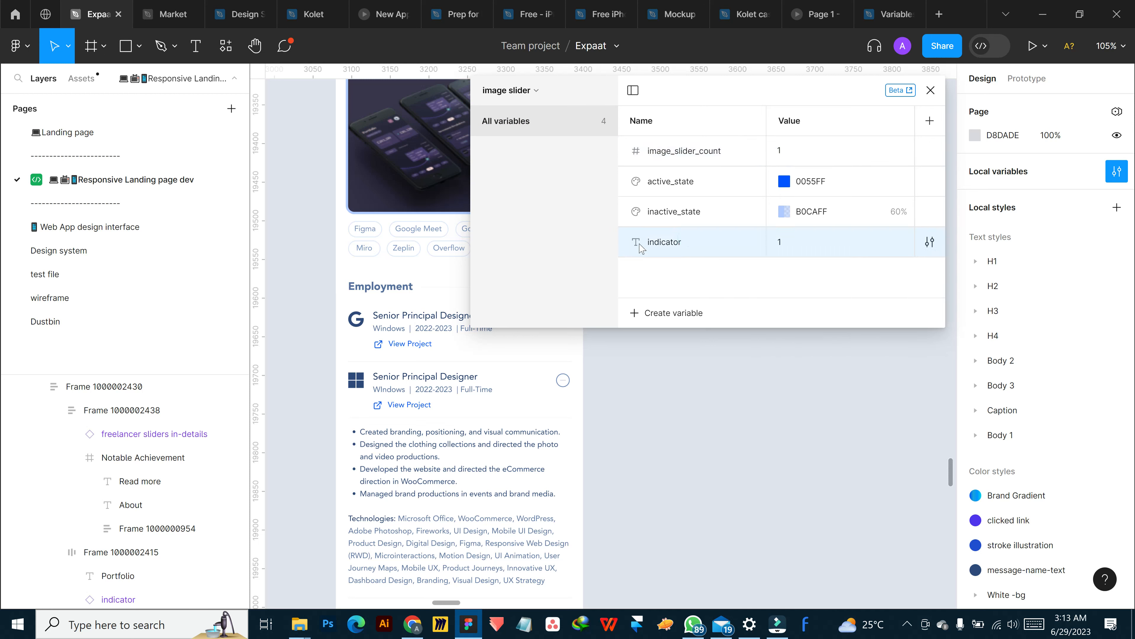
{"action": "left_click", "coordinate": [673, 314]}
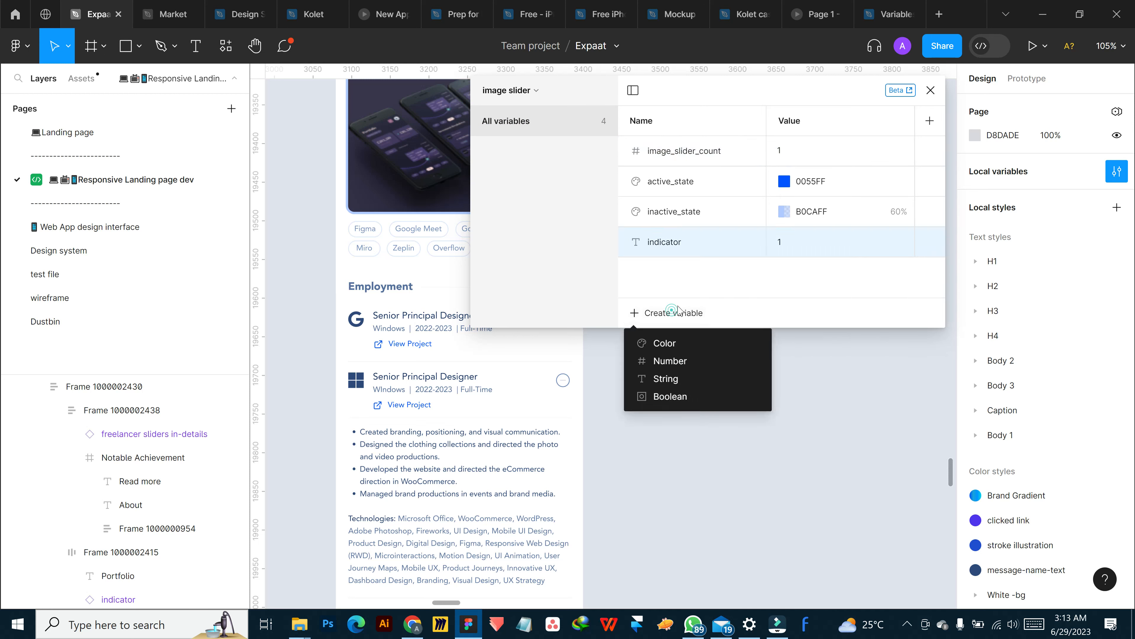
{"action": "left_click", "coordinate": [679, 361]}
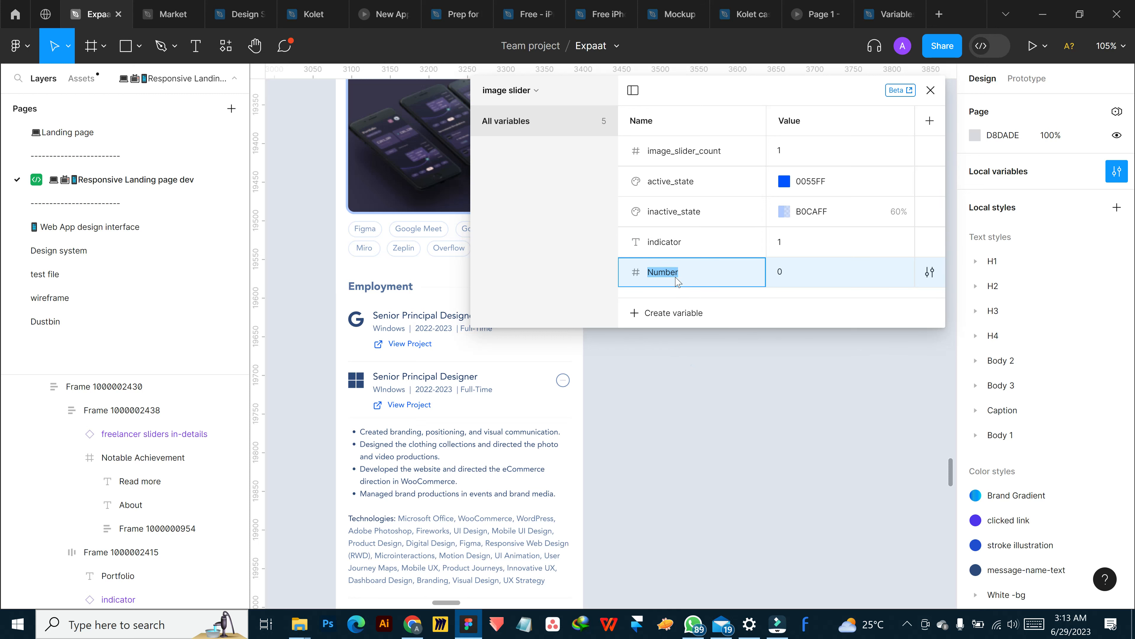
{"action": "type", "text": "indicator"}
{"action": "key", "text": "Return"}
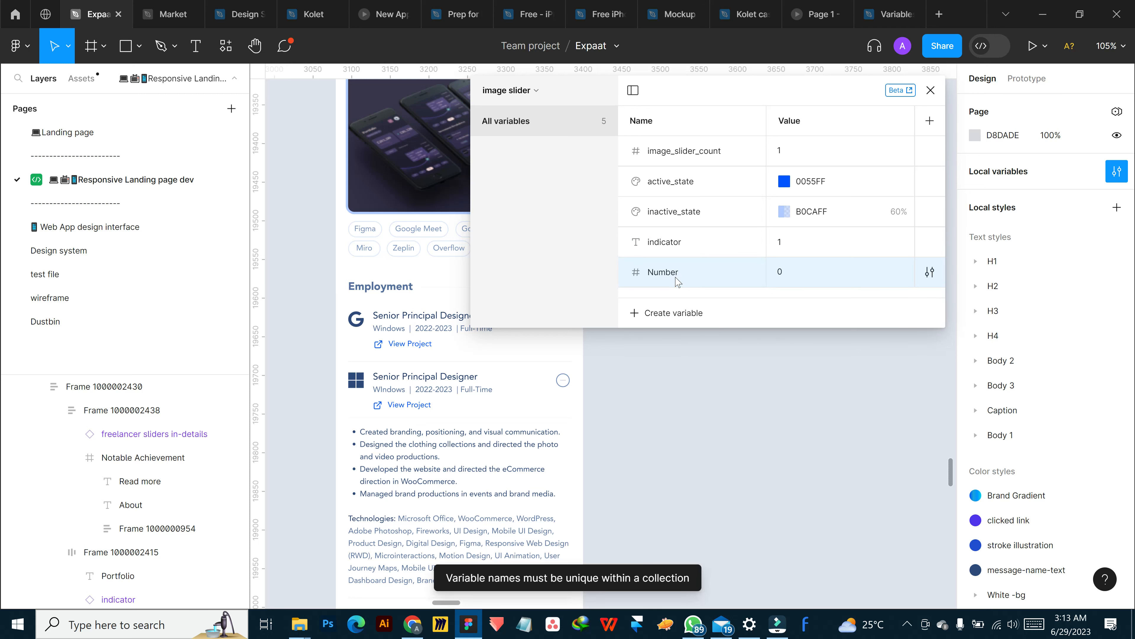
Delete the indicator string variable from the image slider collection
{"action": "right_click", "coordinate": [690, 248]}
{"action": "left_click", "coordinate": [742, 295]}
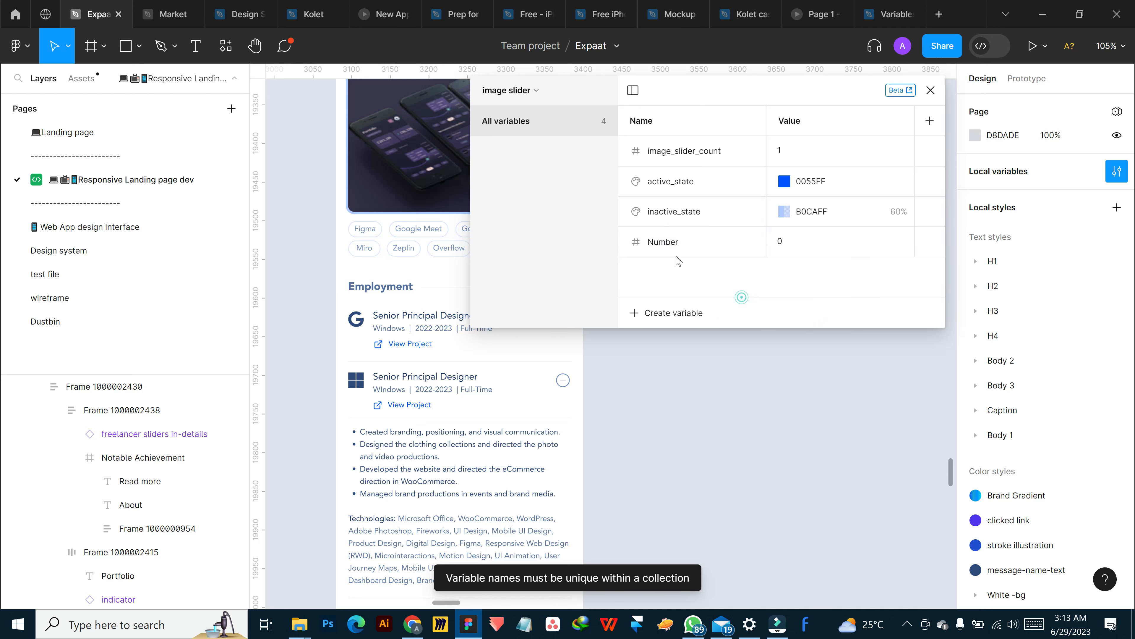
Rename the new number variable in the image slider collection to indicator
{"action": "double_click", "coordinate": [672, 248]}
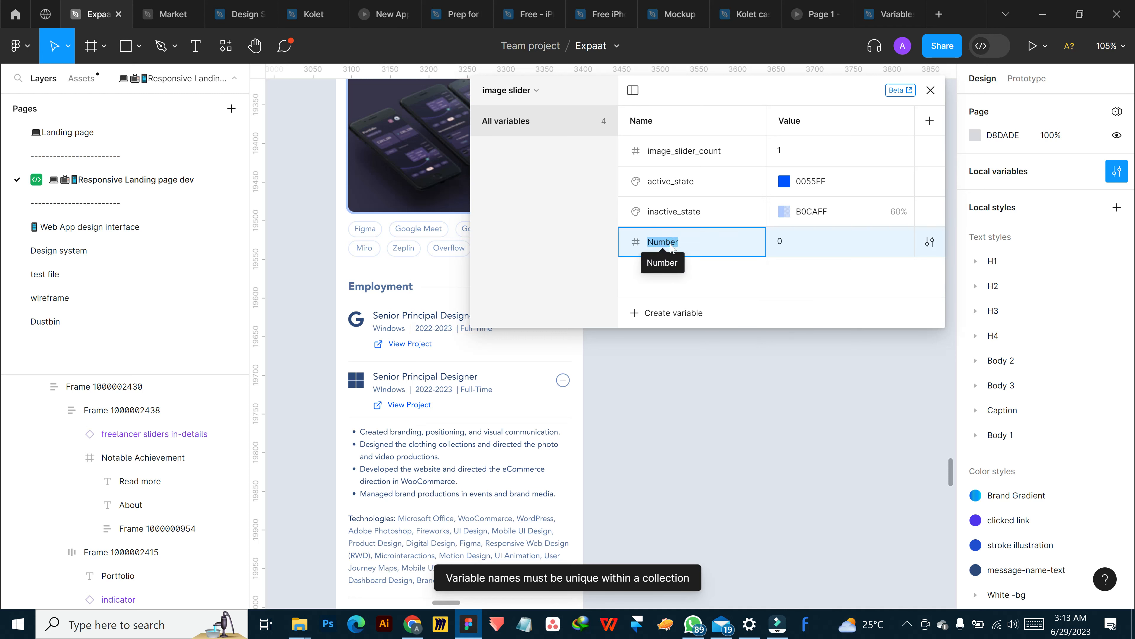
{"action": "type", "text": "indicator"}
{"action": "key", "text": "Return"}
Alias the indicator variable's value to image_slider_count and close the variables window
{"action": "left_click", "coordinate": [775, 244]}
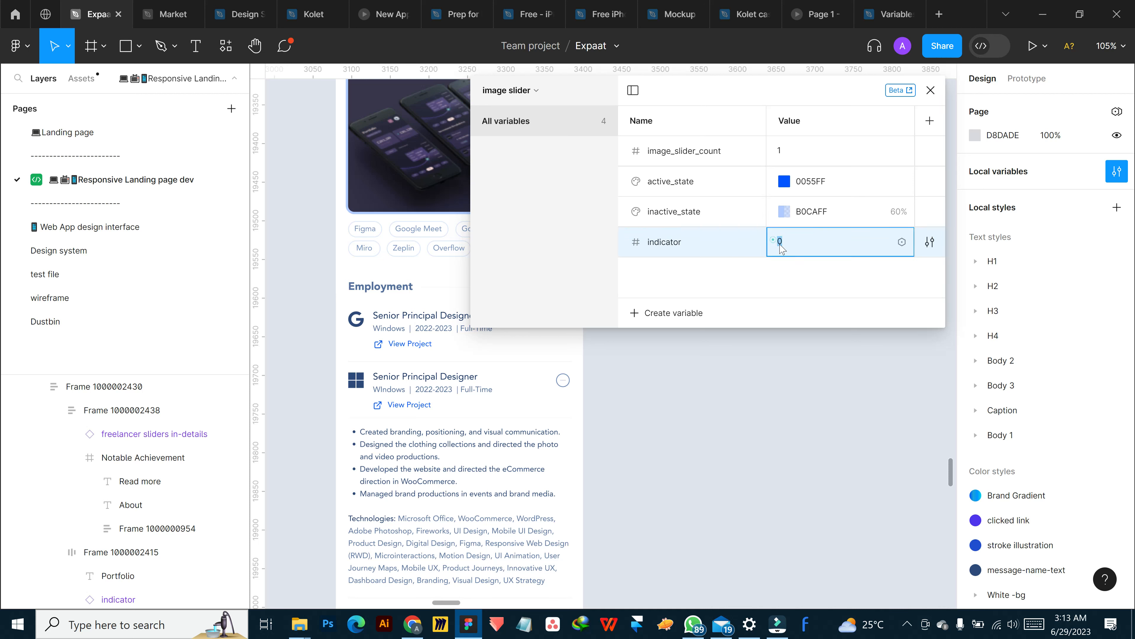
{"action": "key", "text": "Return"}
{"action": "left_click", "coordinate": [901, 242]}
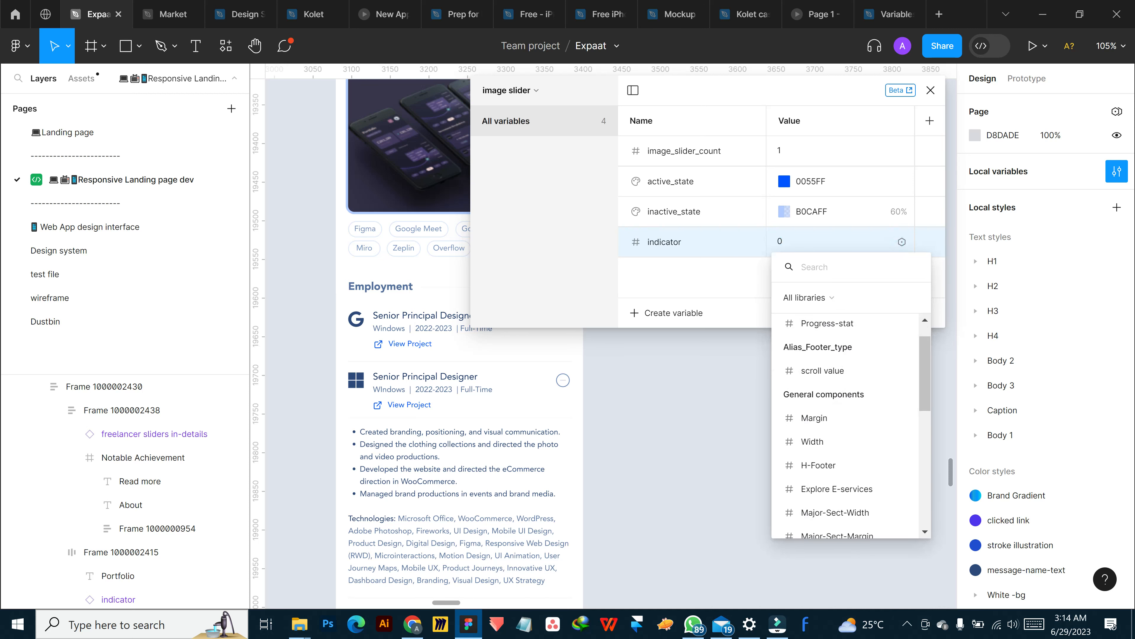
{"action": "scroll", "coordinate": [832, 447], "scroll_direction": "down", "scroll_amount": 5}
{"action": "left_click", "coordinate": [811, 497]}
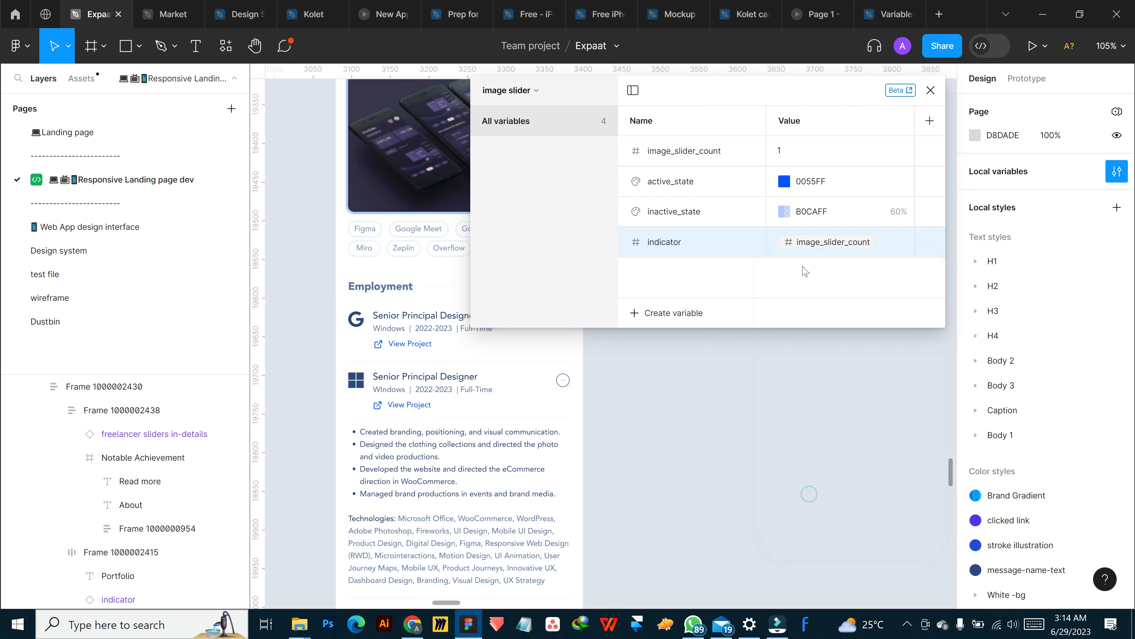
{"action": "left_click", "coordinate": [930, 90]}
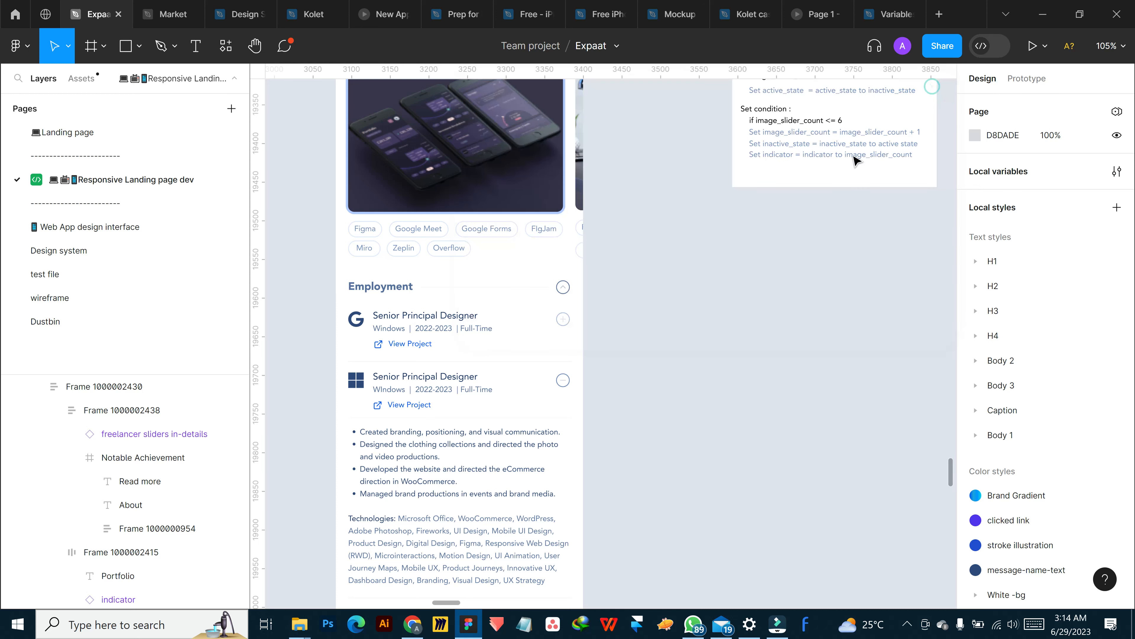
In the Portfolio next arrow's tap interaction, remove the outdated indicator Set variable action from the image_slider_count <= 6 conditional
{"action": "scroll", "coordinate": [760, 202], "scroll_direction": "up", "scroll_amount": 4}
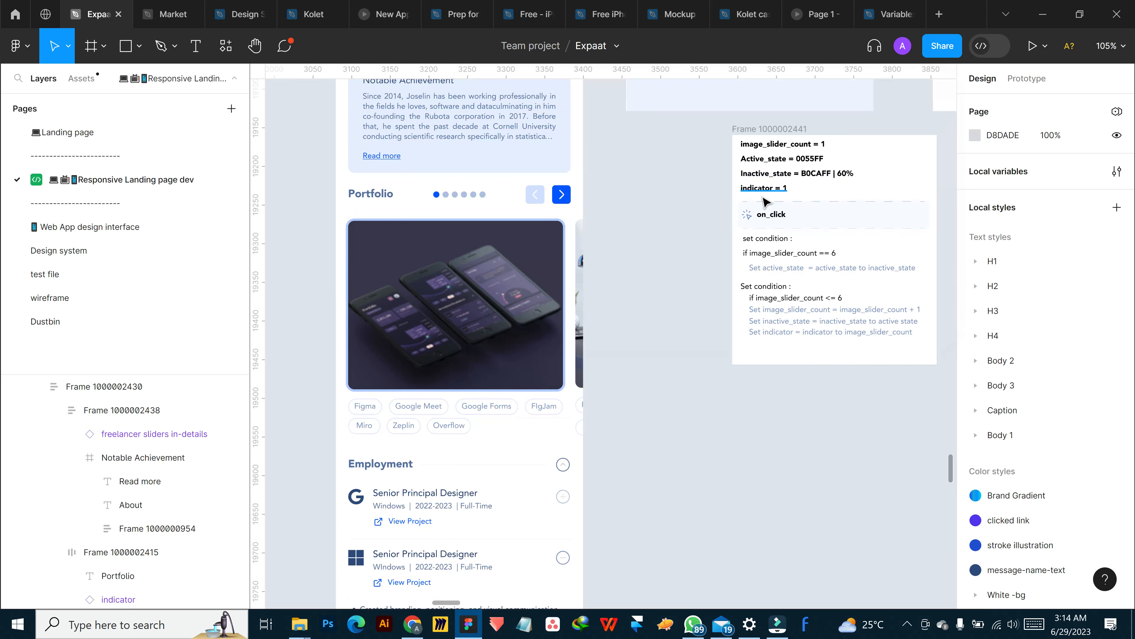
{"action": "left_click", "coordinate": [559, 198]}
{"action": "left_click", "coordinate": [558, 198]}
{"action": "left_click", "coordinate": [1026, 78]}
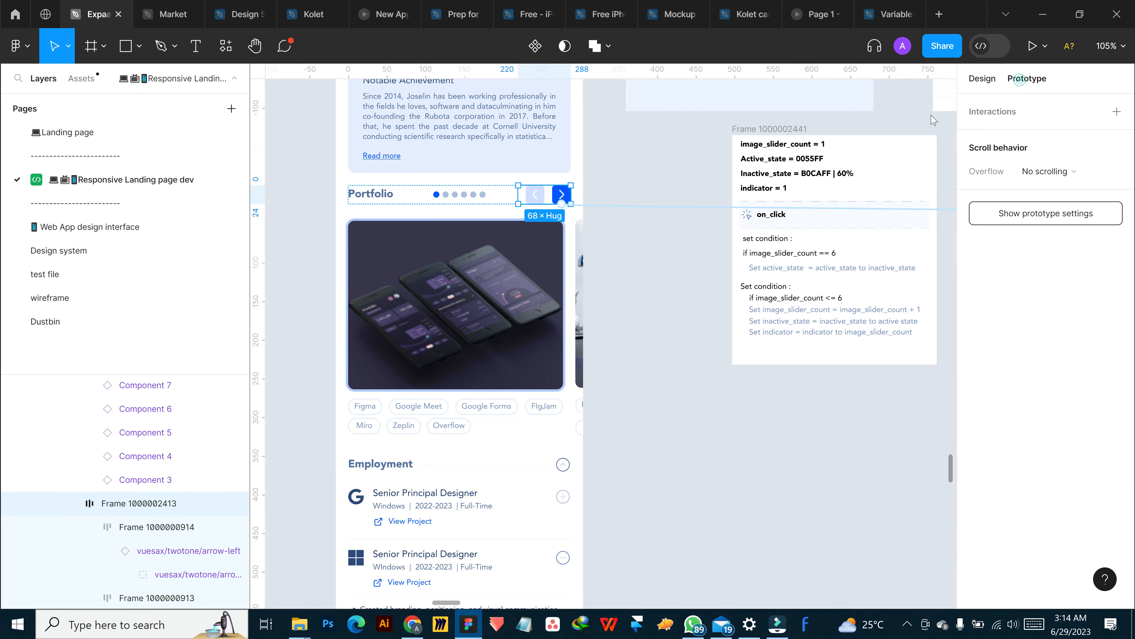
{"action": "left_click", "coordinate": [687, 207]}
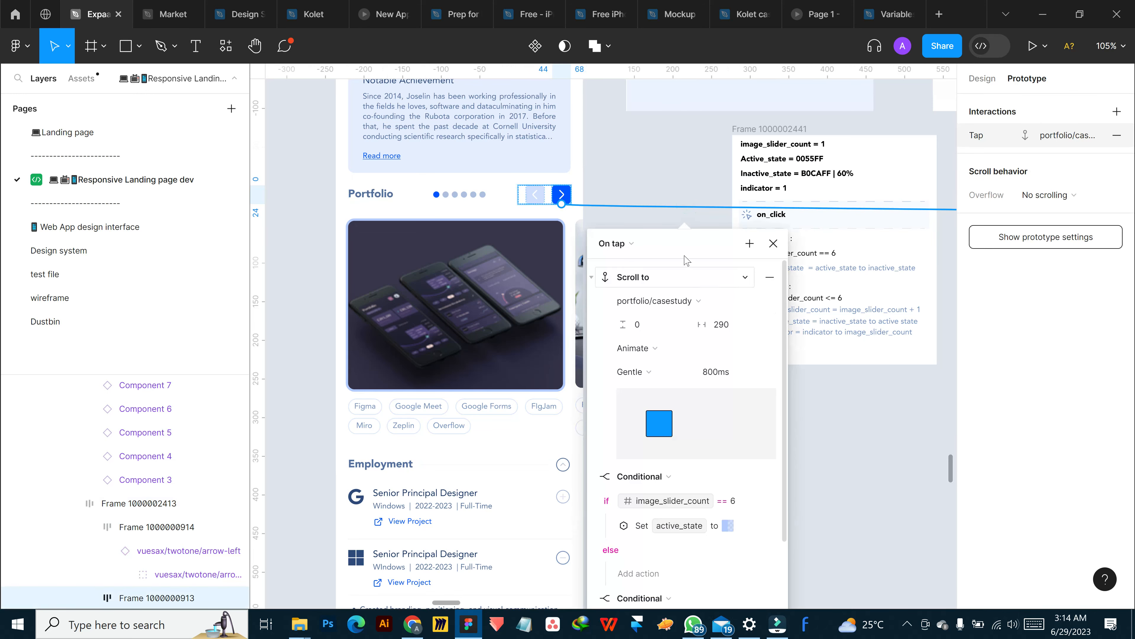
{"action": "left_click_drag", "start_coordinate": [683, 253], "coordinate": [710, 115]}
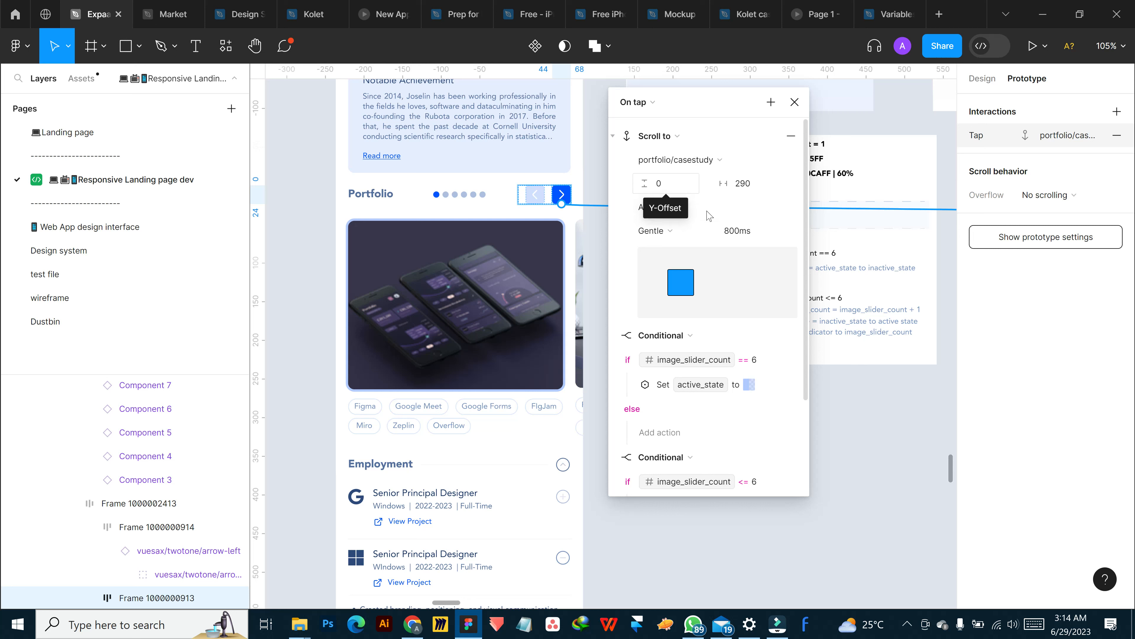
{"action": "scroll", "coordinate": [707, 293], "scroll_direction": "down", "scroll_amount": 3}
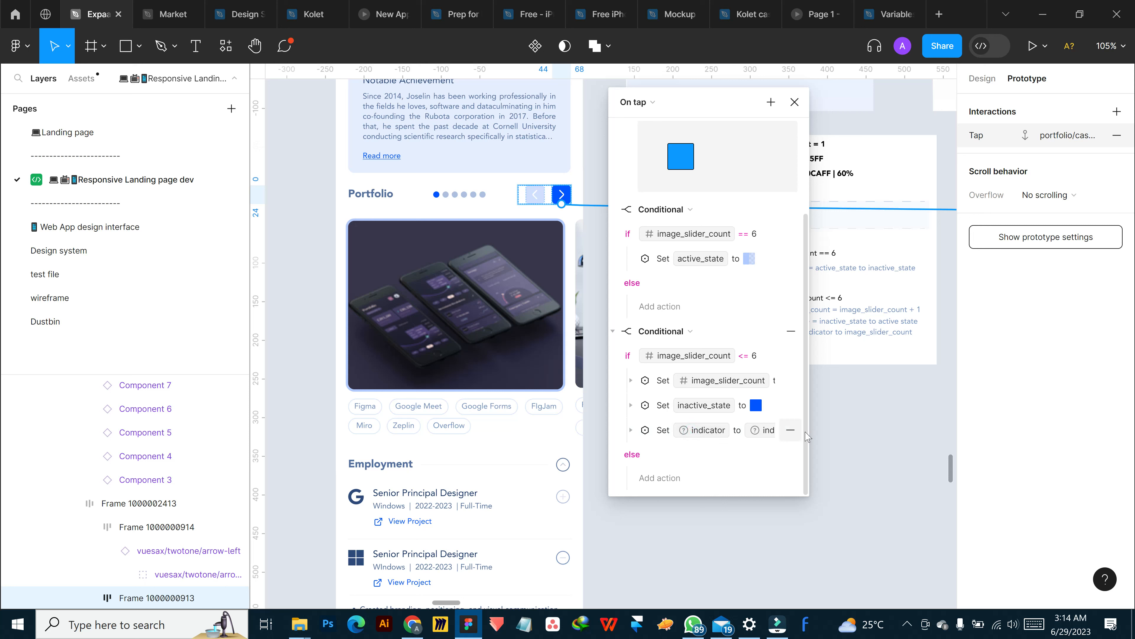
{"action": "left_click", "coordinate": [630, 430]}
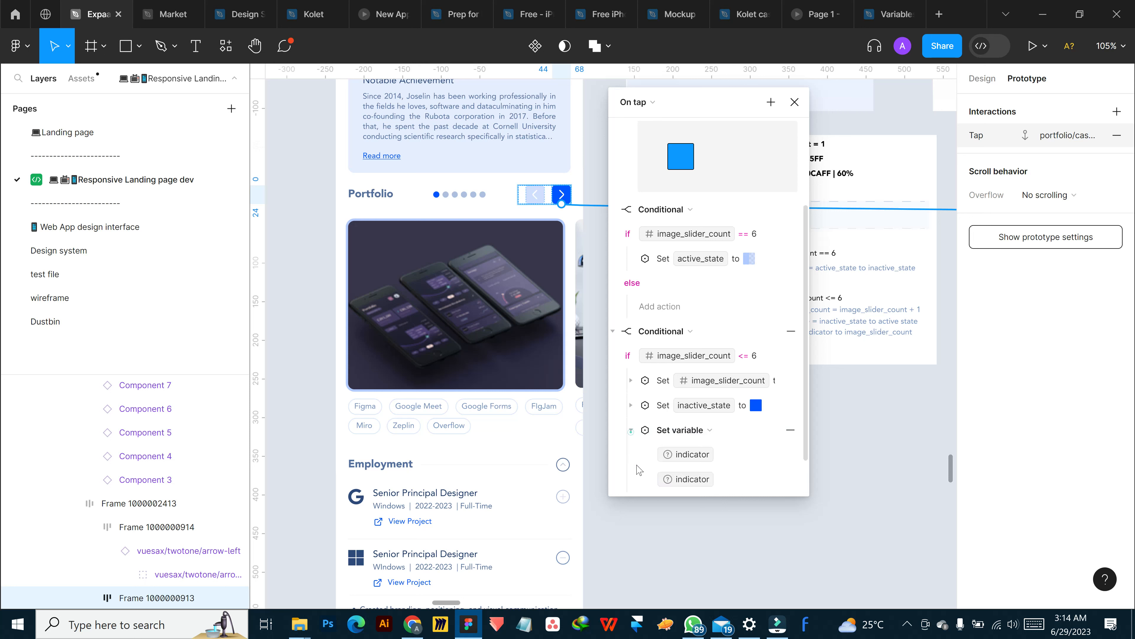
{"action": "scroll", "coordinate": [720, 411], "scroll_direction": "down", "scroll_amount": 1}
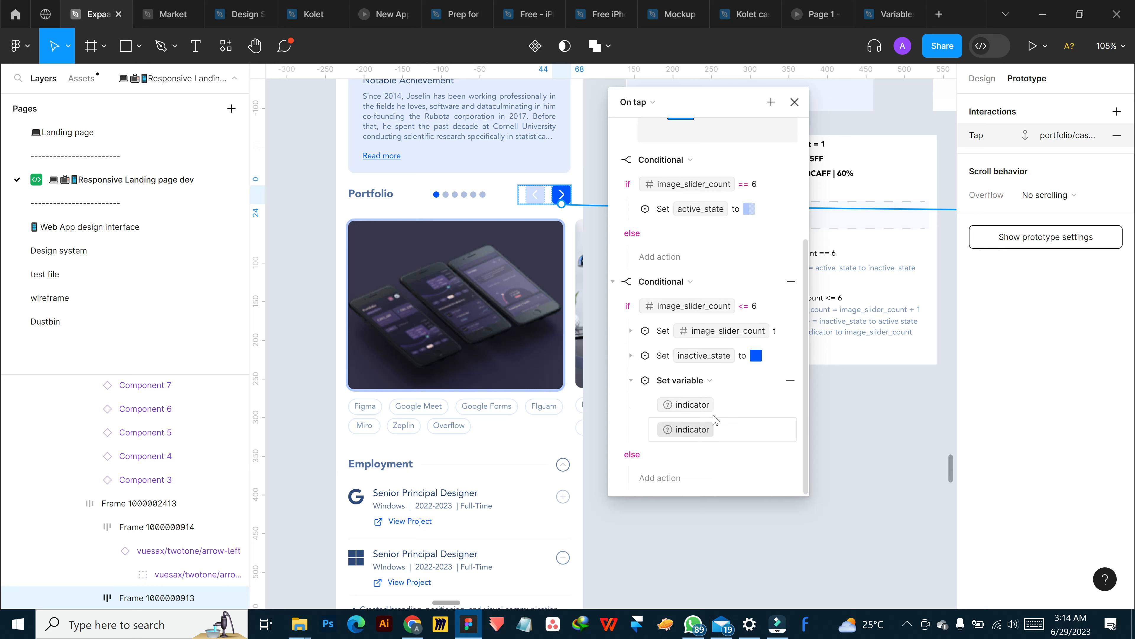
{"action": "left_click", "coordinate": [790, 380]}
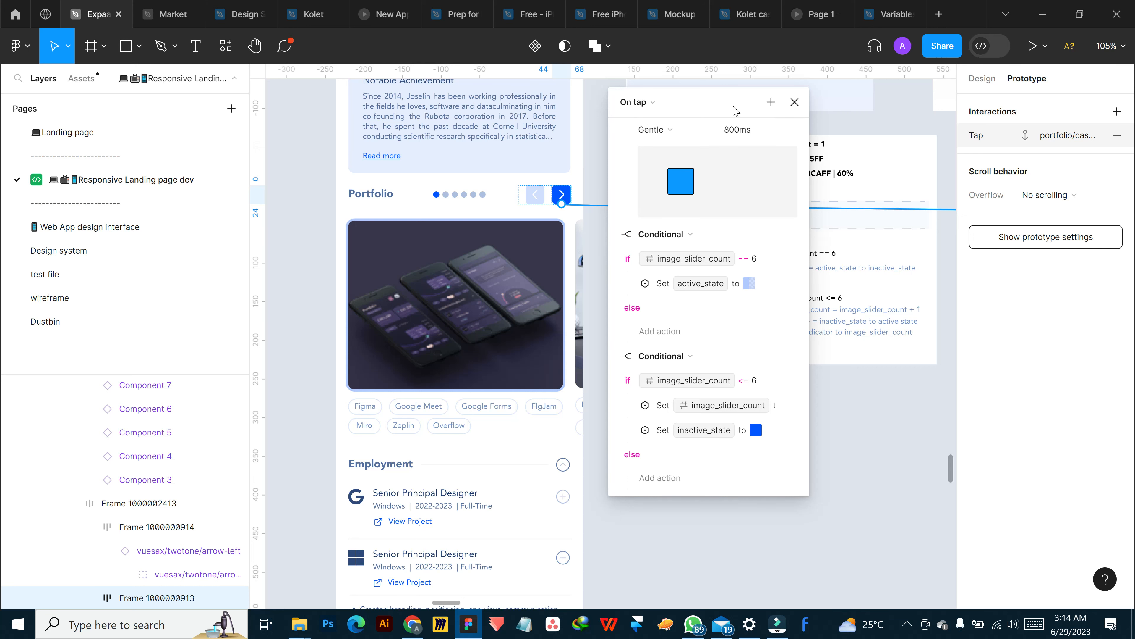
Close the interaction settings and move the frame with the slider logic notes slightly down and toward the mobile design
{"action": "left_click_drag", "start_coordinate": [736, 111], "coordinate": [609, 105]}
{"action": "left_click", "coordinate": [752, 168]}
{"action": "left_click_drag", "start_coordinate": [753, 168], "coordinate": [720, 213]}
Review the logic notes for updating inactive_state and indicator, and the starting value lines for image_slider_count and indicator
{"action": "left_click", "coordinate": [778, 382]}
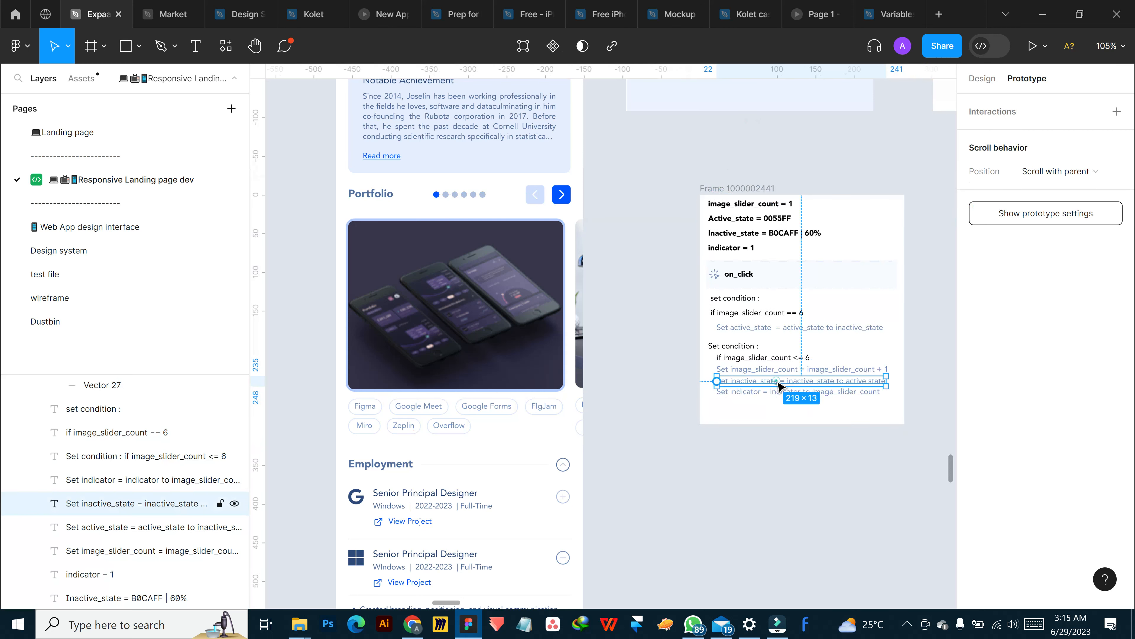
{"action": "left_click", "coordinate": [979, 80]}
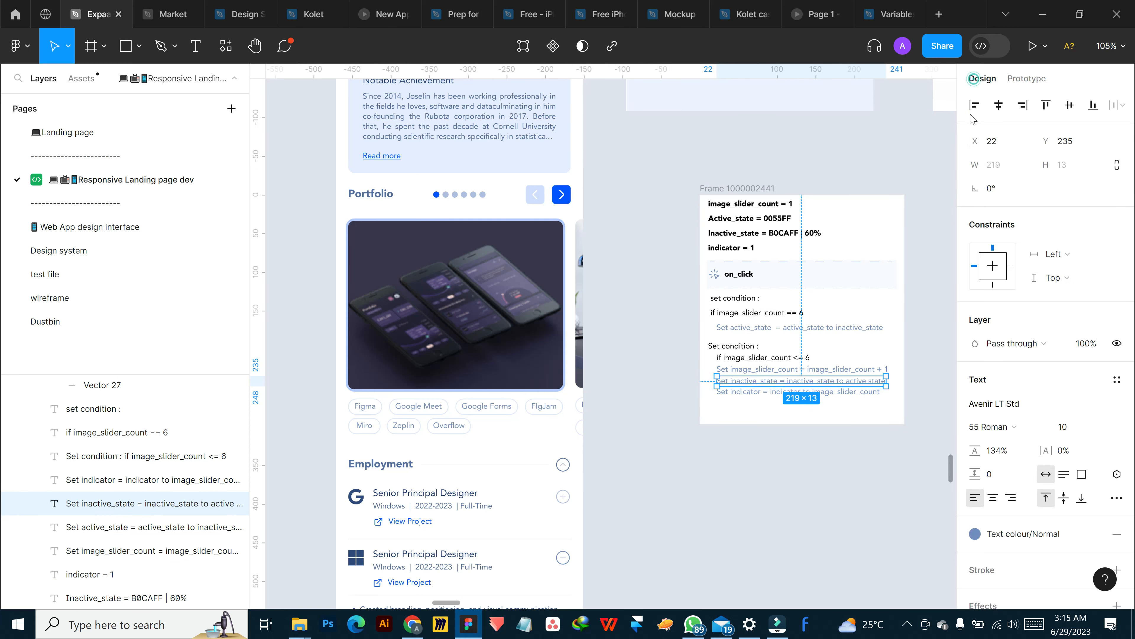
{"action": "left_click", "coordinate": [143, 480]}
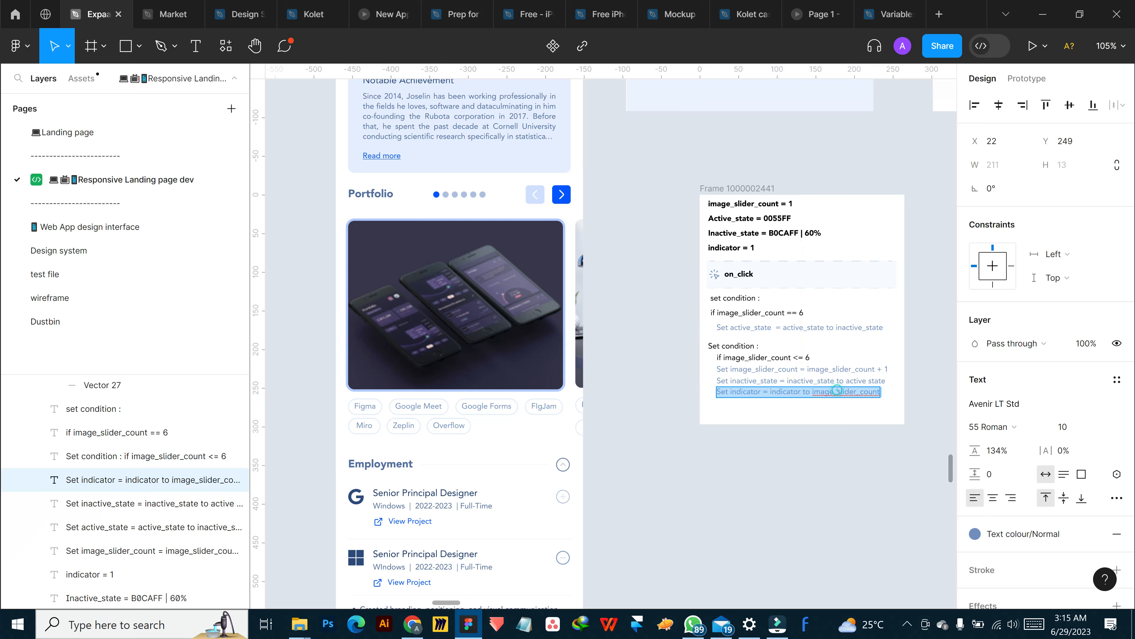
{"action": "left_click", "coordinate": [755, 392]}
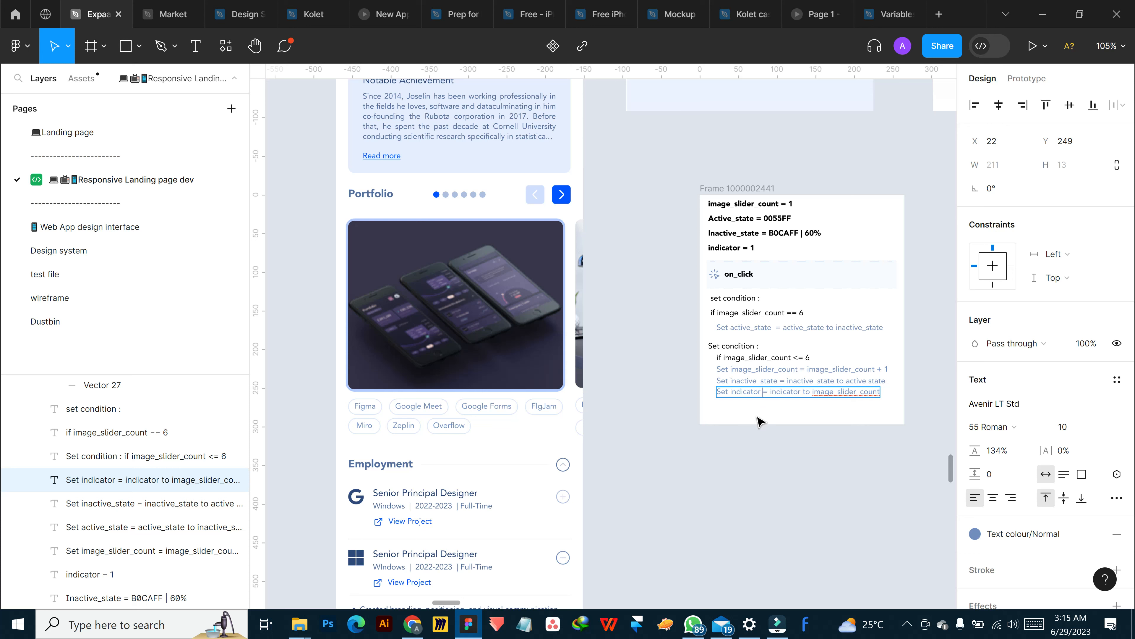
{"action": "key", "text": "Escape"}
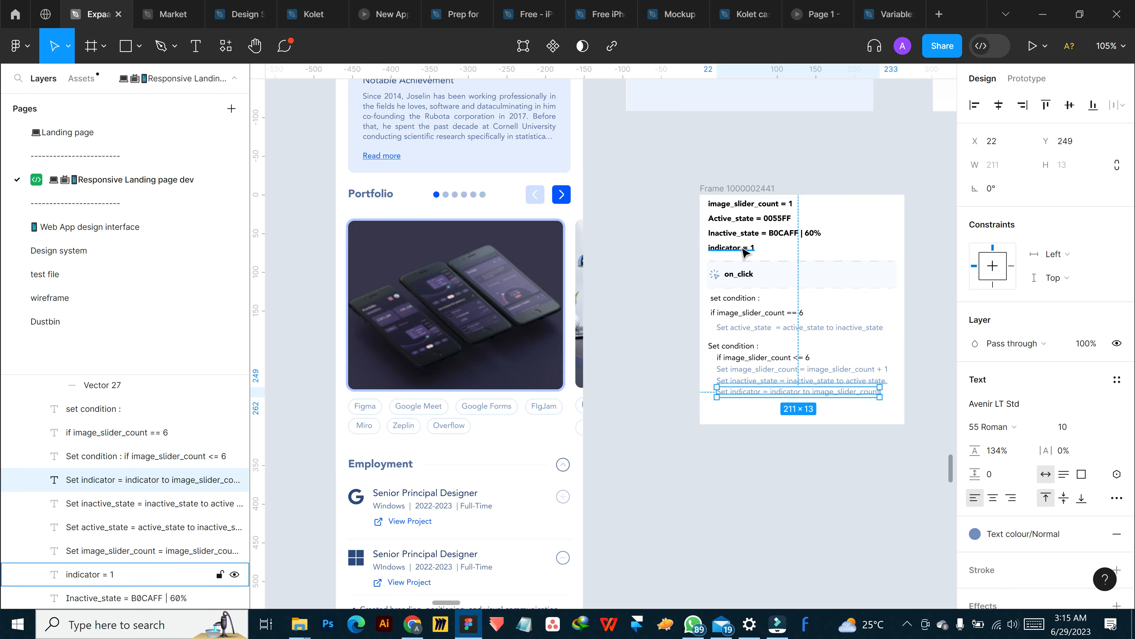
{"action": "left_click", "coordinate": [732, 253]}
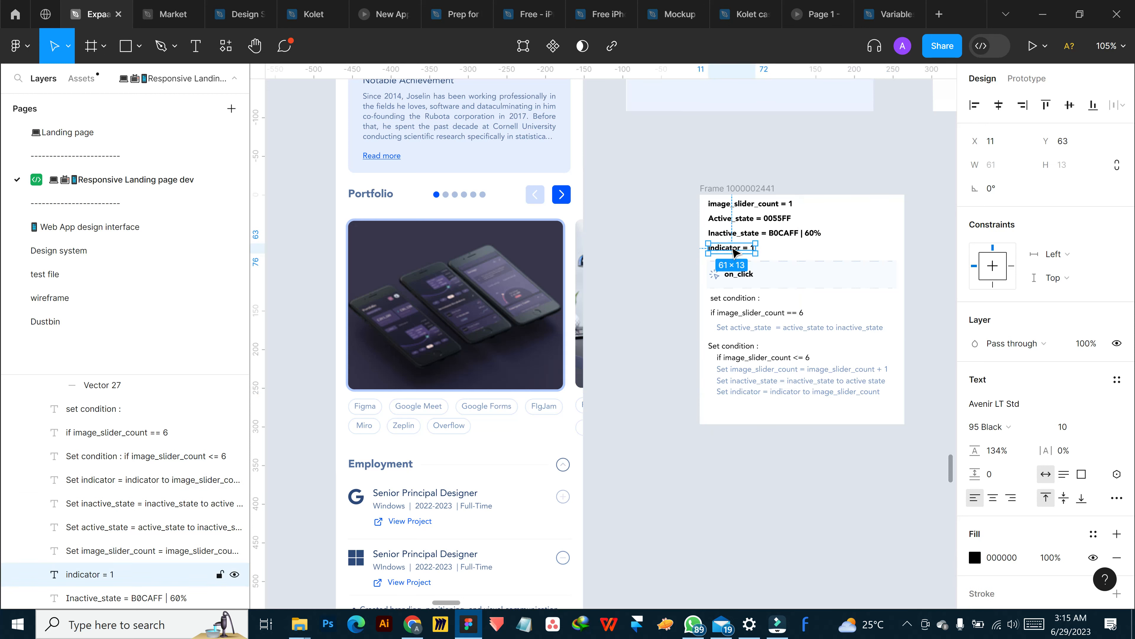
{"action": "left_click", "coordinate": [719, 202]}
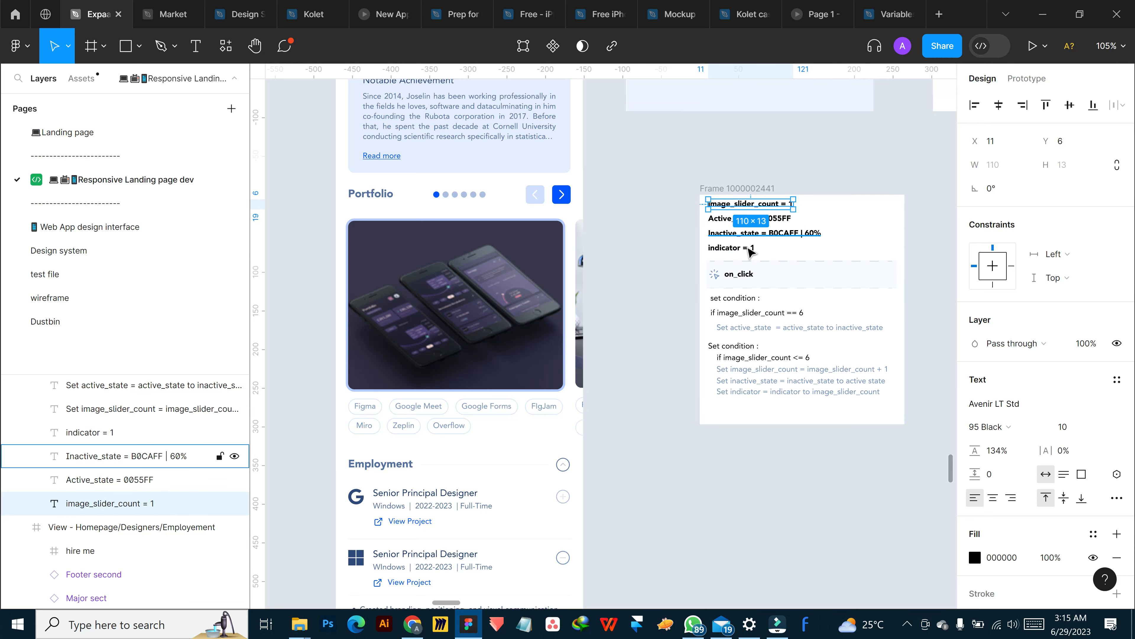
{"action": "left_click", "coordinate": [735, 247]}
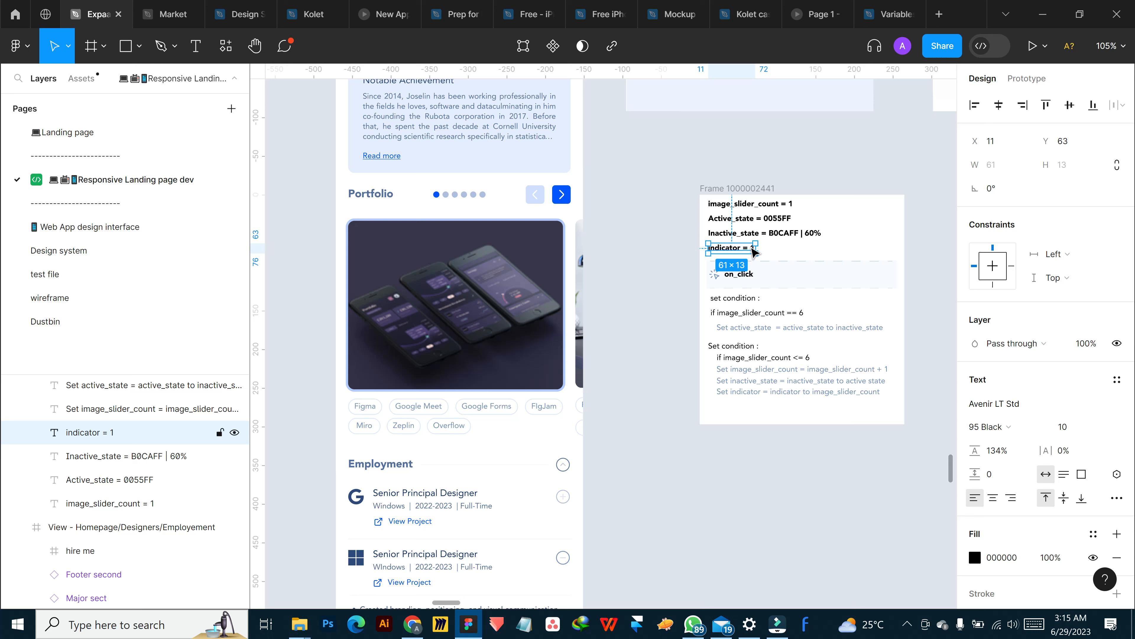
Select the frame of the Portfolio slider's next arrow and open its tap interaction for editing
{"action": "left_click", "coordinate": [1024, 79]}
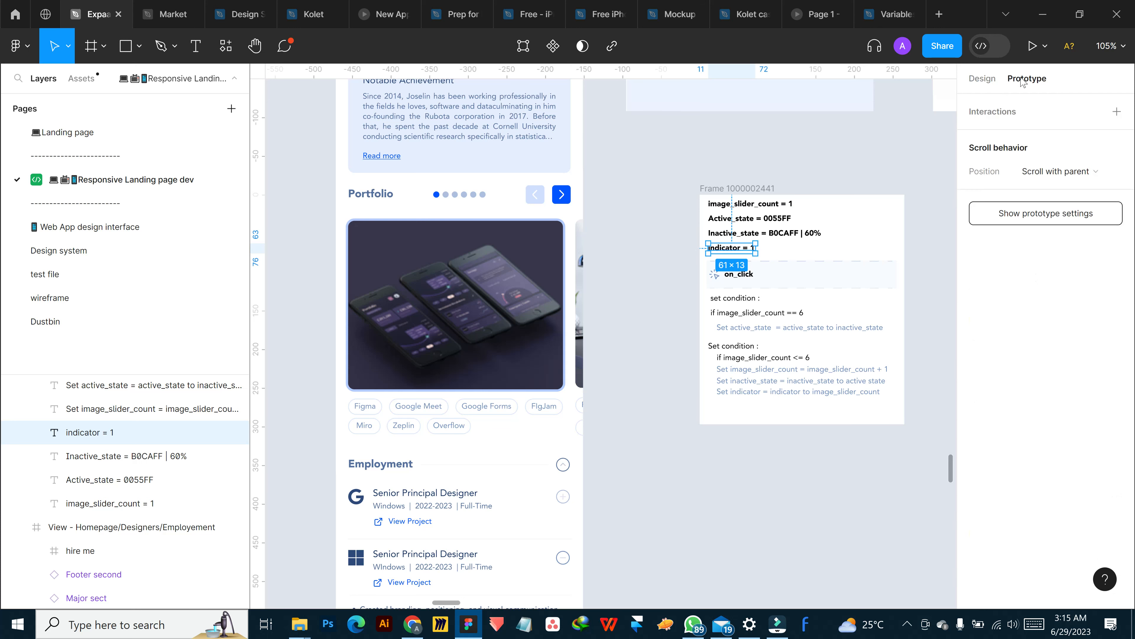
{"action": "left_click", "coordinate": [561, 195], "text": "ctrl"}
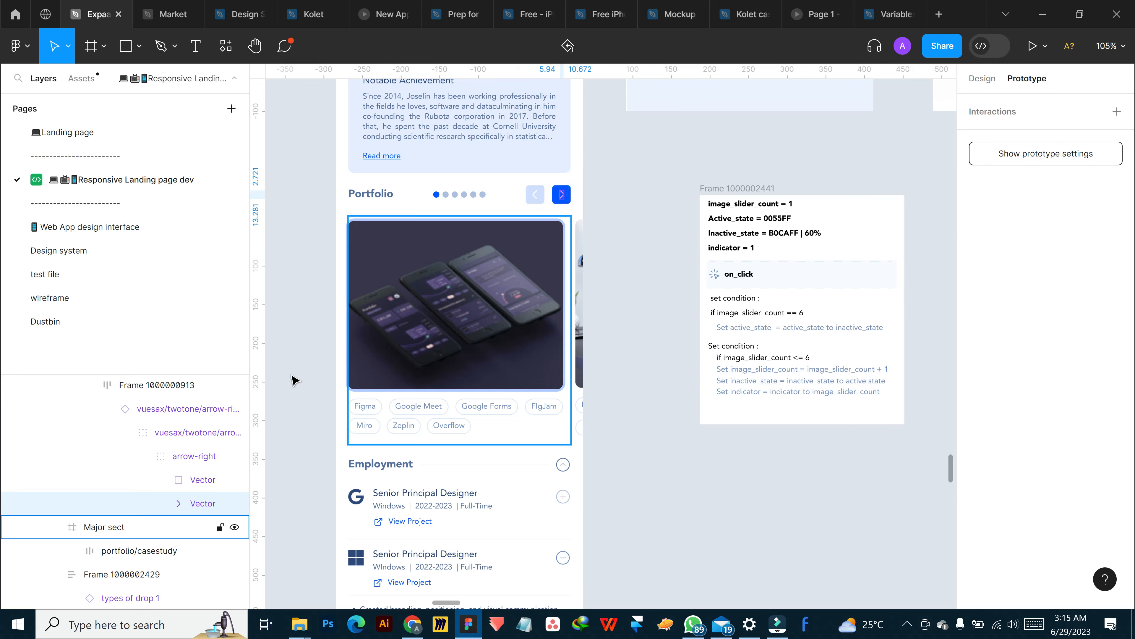
{"action": "left_click", "coordinate": [188, 408]}
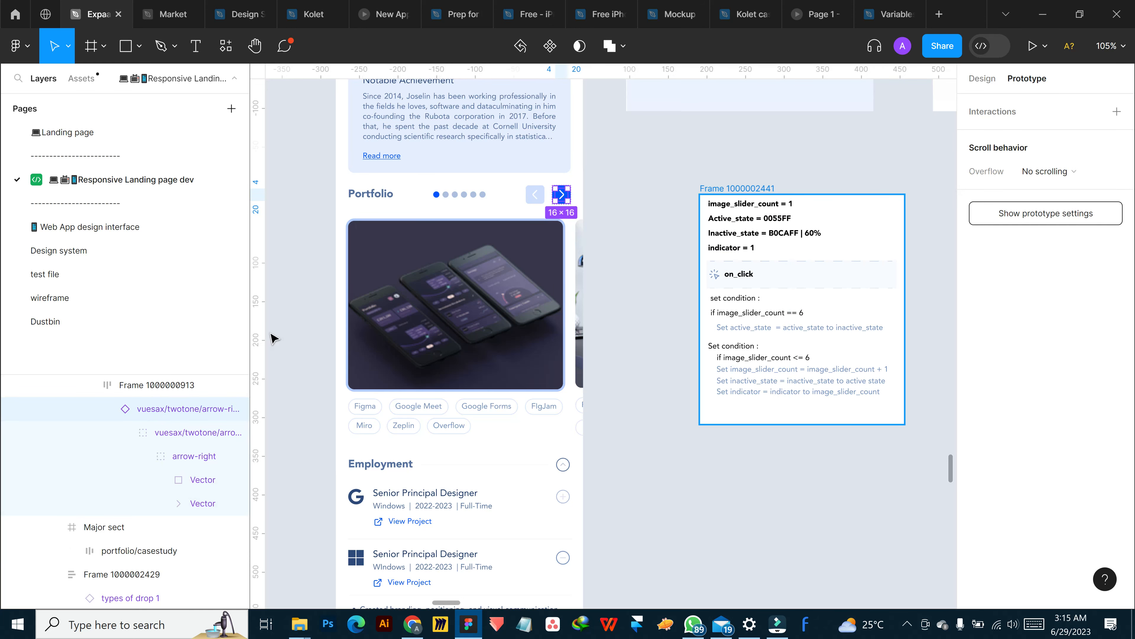
{"action": "scroll", "coordinate": [149, 402], "scroll_direction": "up", "scroll_amount": 4}
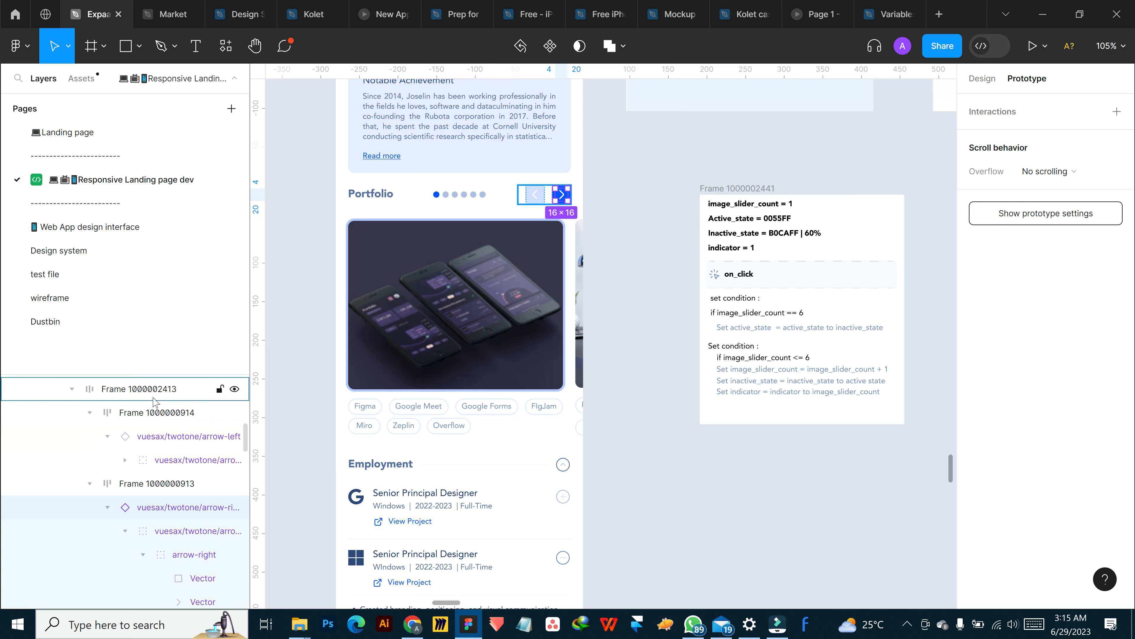
{"action": "left_click", "coordinate": [562, 197]}
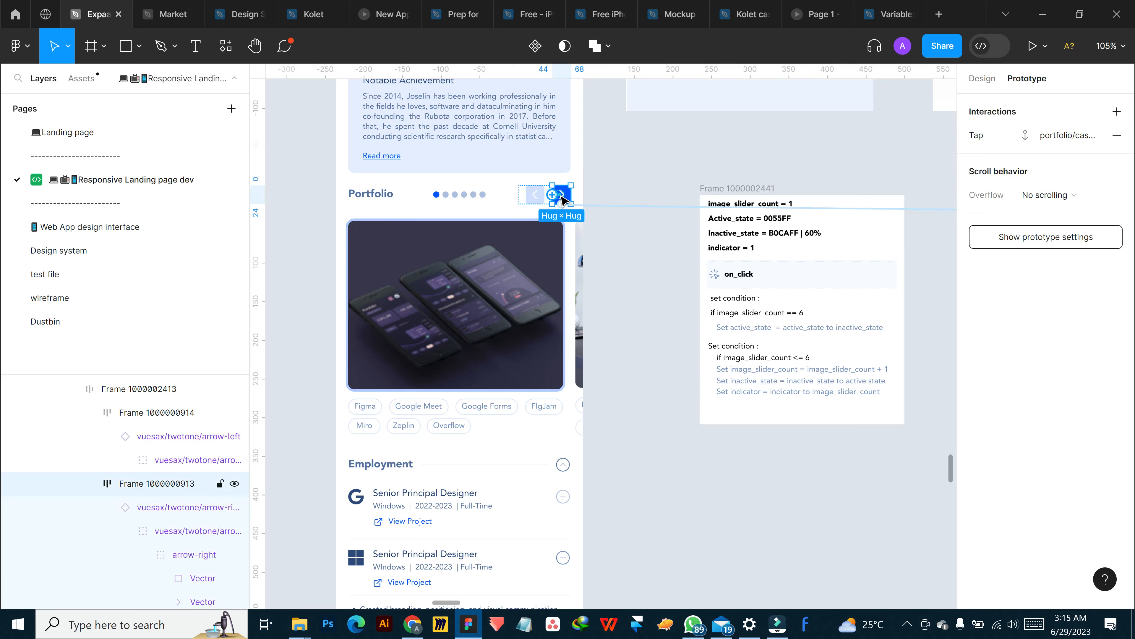
{"action": "left_click", "coordinate": [621, 207]}
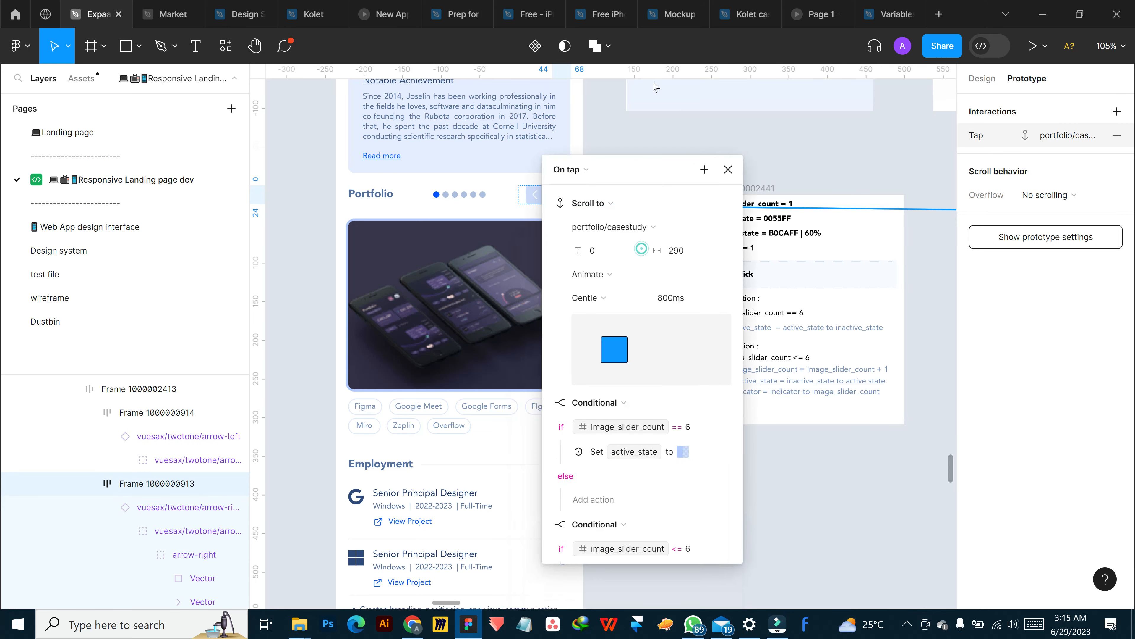
Add a Set variable action targeting indicator to the if branch of the image_slider_count <= 6 conditional
{"action": "scroll", "coordinate": [646, 331], "scroll_direction": "down", "scroll_amount": 3}
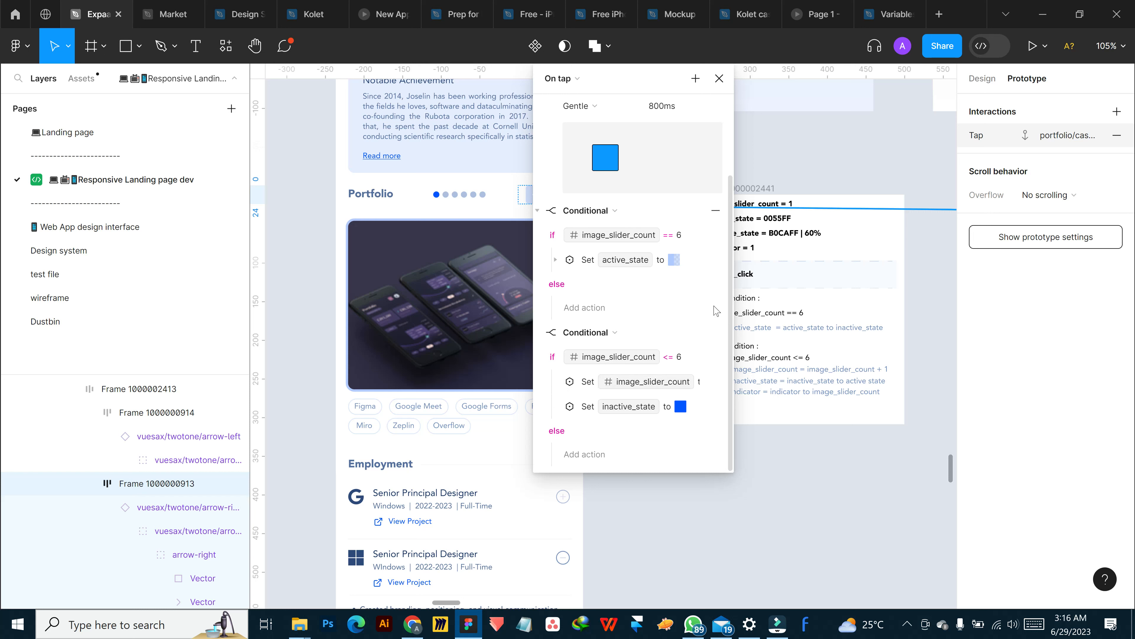
{"action": "left_click", "coordinate": [715, 357]}
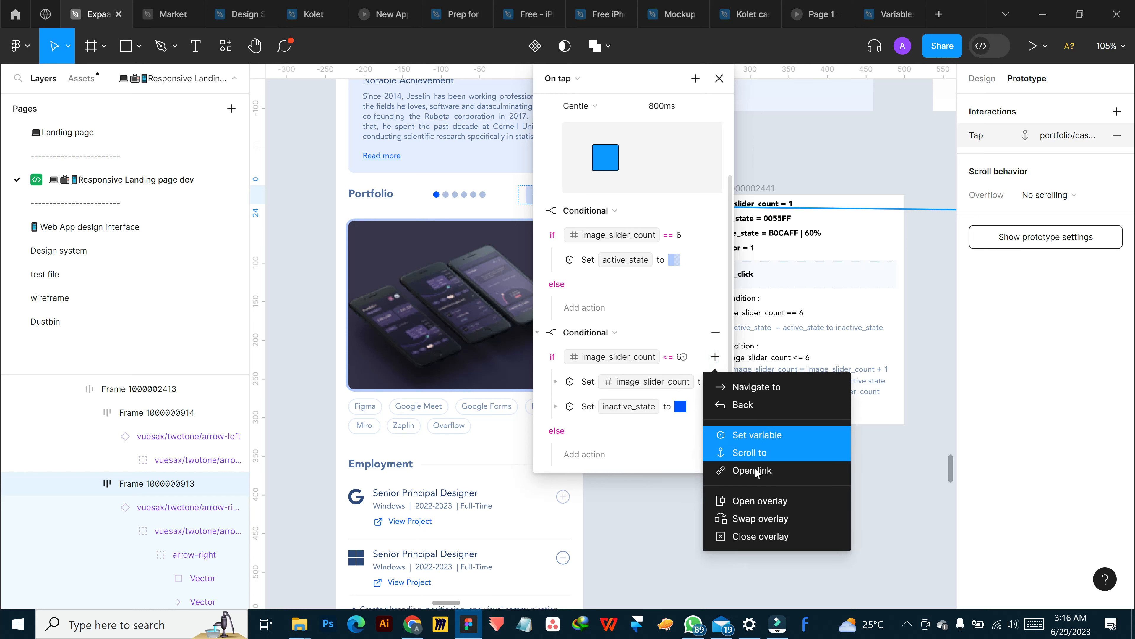
{"action": "left_click", "coordinate": [765, 434]}
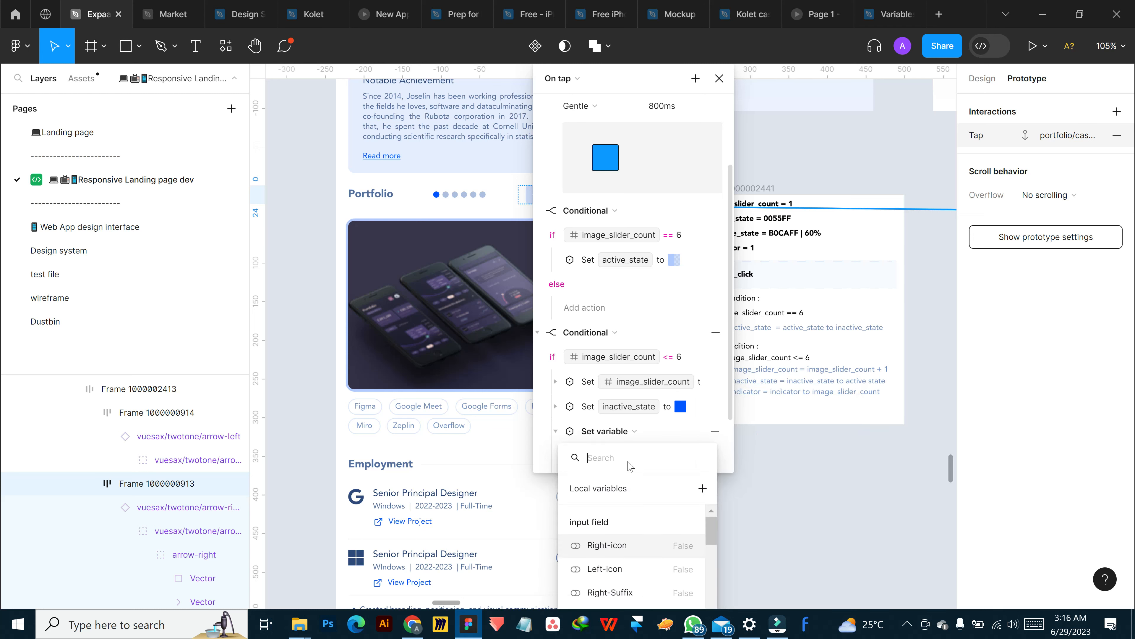
{"action": "type", "text": "in"}
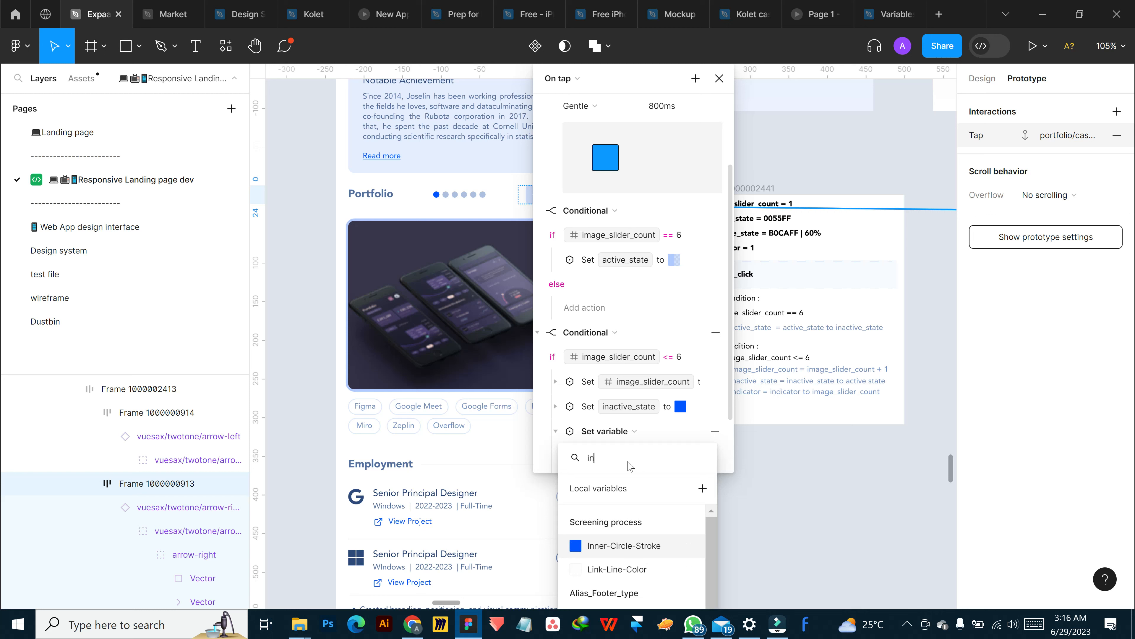
{"action": "type", "text": "di"}
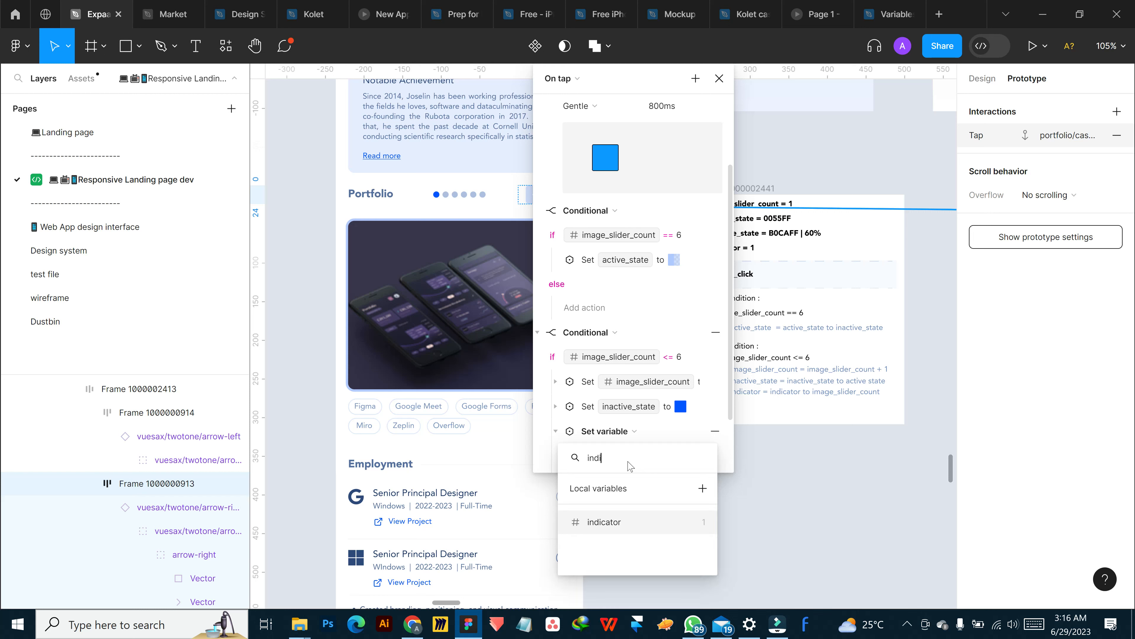
{"action": "left_click", "coordinate": [629, 526]}
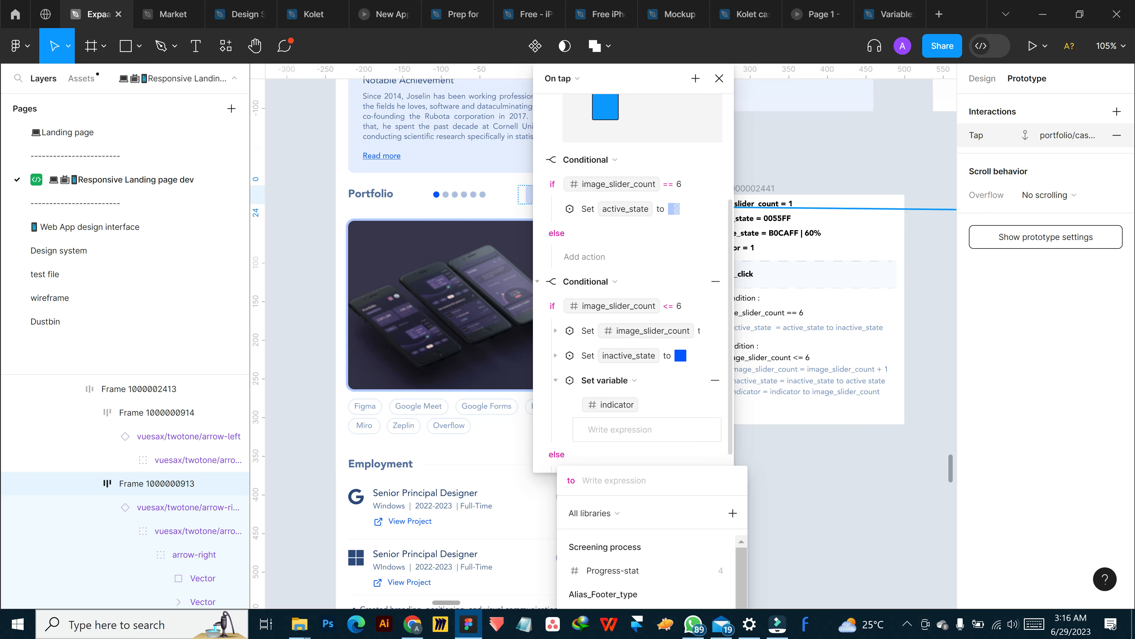
Set the indicator action's value to image_slider_count, then collapse the action and close the interaction settings
{"action": "type", "text": "image"}
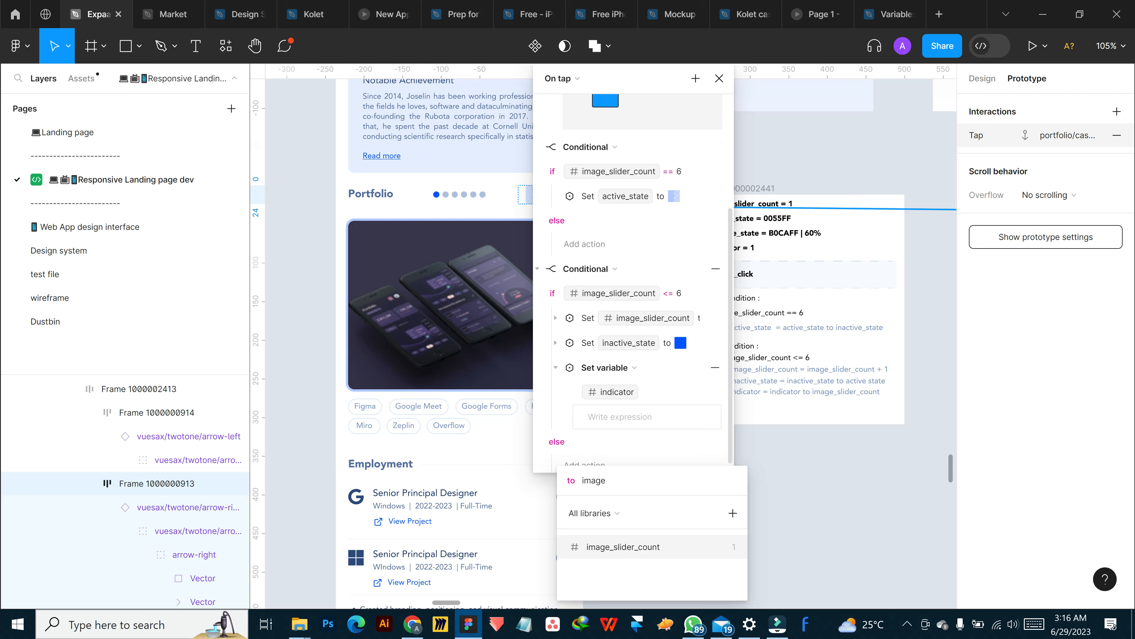
{"action": "left_click", "coordinate": [617, 546]}
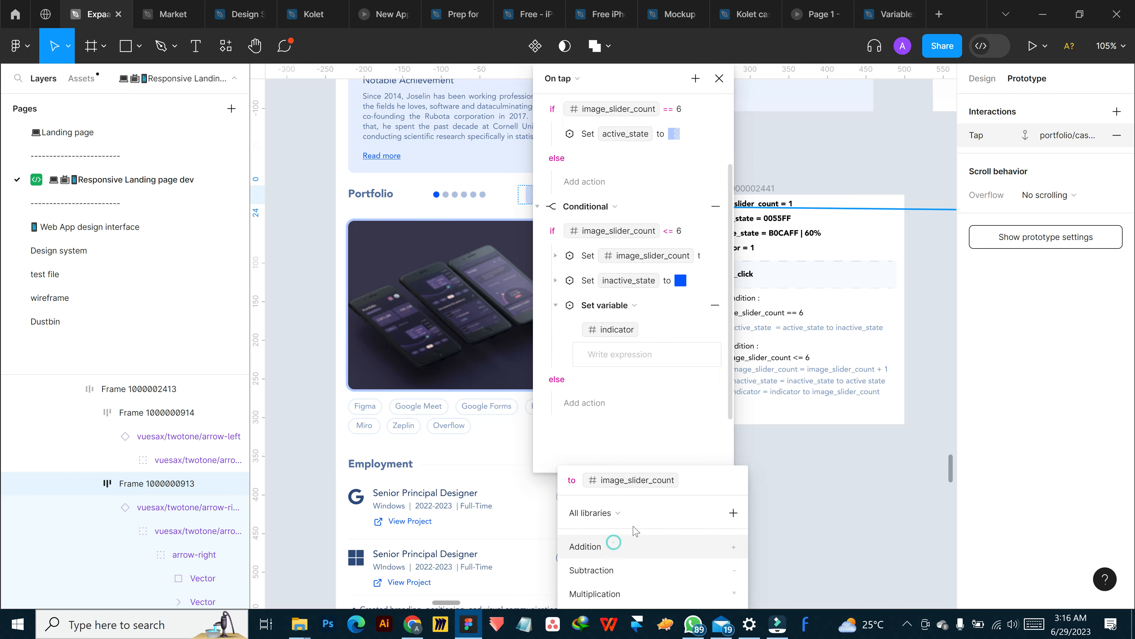
{"action": "type", "text": "+"}
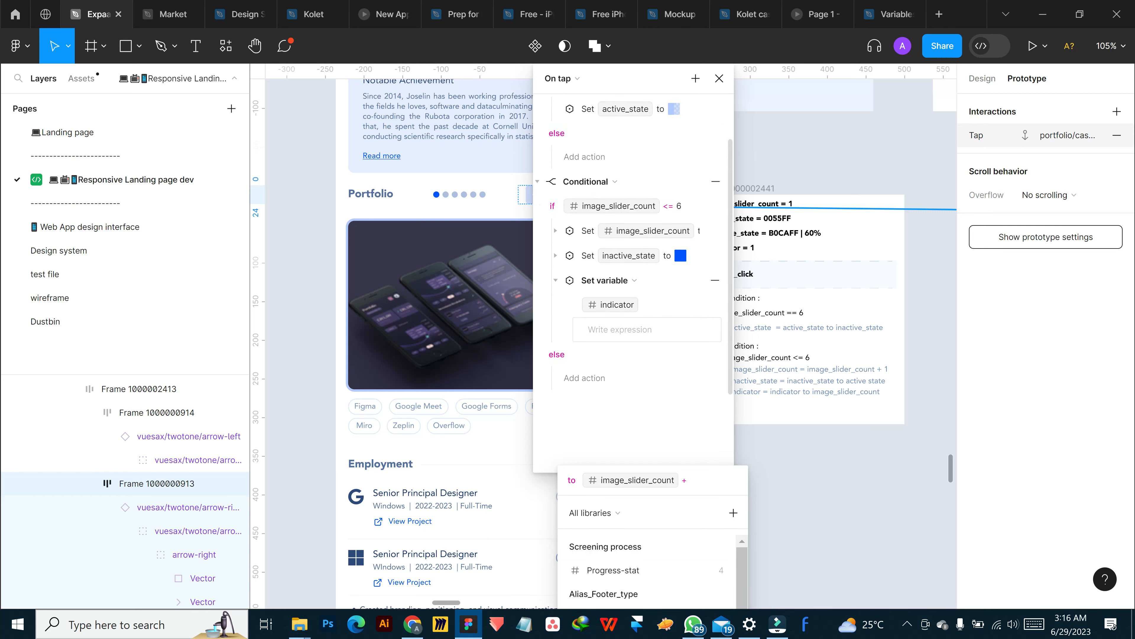
{"action": "key", "text": "BackSpace"}
{"action": "left_click", "coordinate": [675, 396]}
{"action": "scroll", "coordinate": [679, 326], "scroll_direction": "up", "scroll_amount": 2}
{"action": "scroll", "coordinate": [679, 325], "scroll_direction": "down", "scroll_amount": 2}
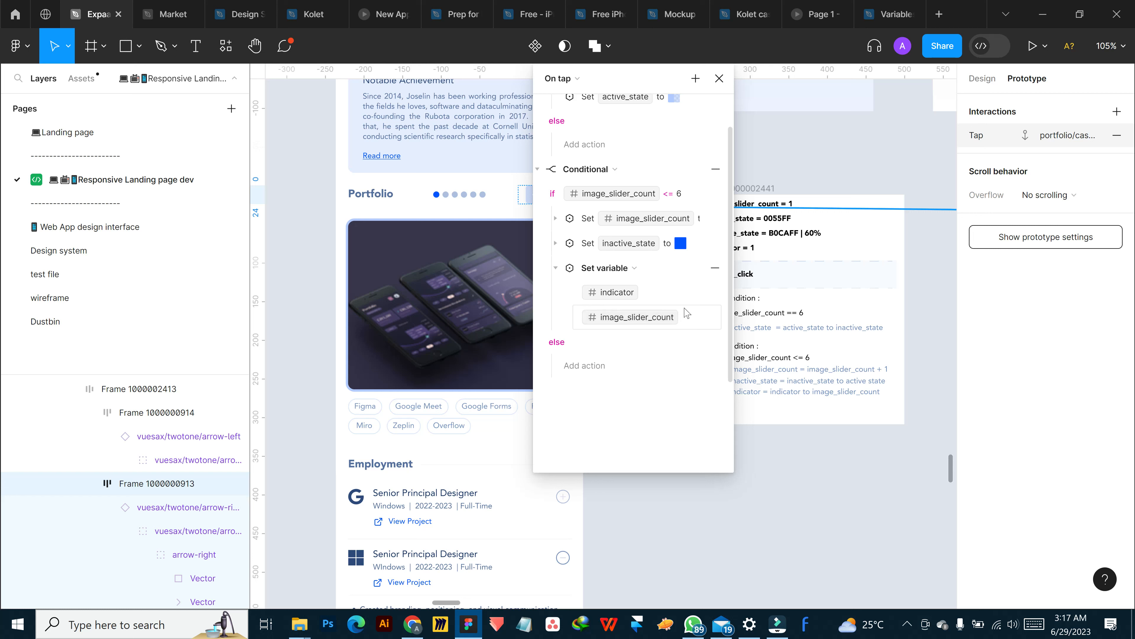
{"action": "left_click", "coordinate": [555, 268]}
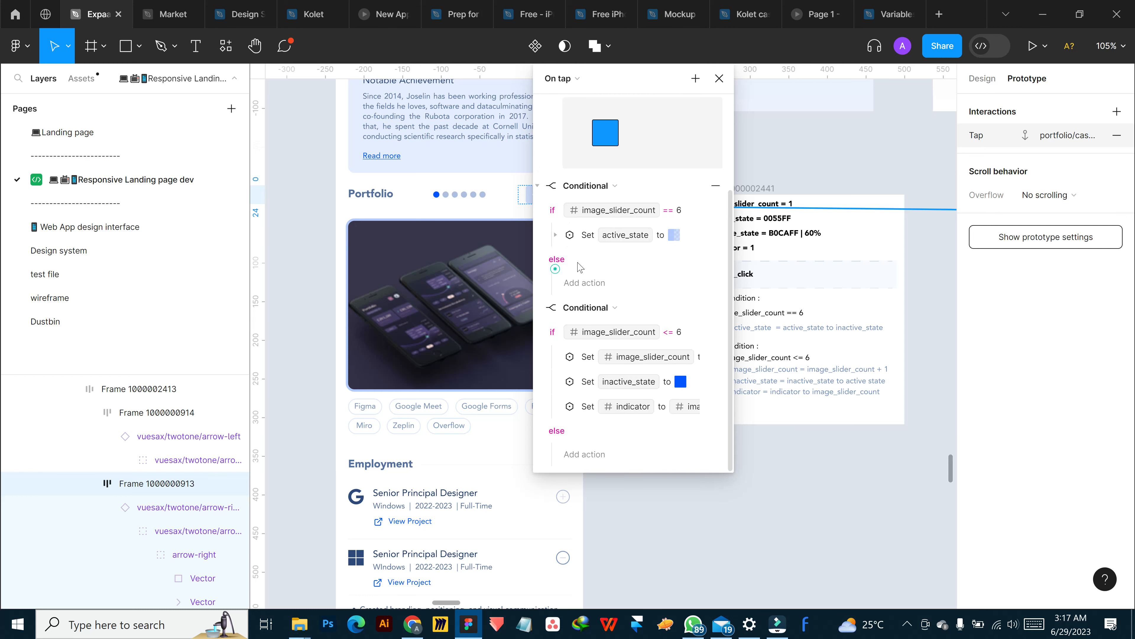
{"action": "scroll", "coordinate": [557, 268], "scroll_direction": "up", "scroll_amount": 3}
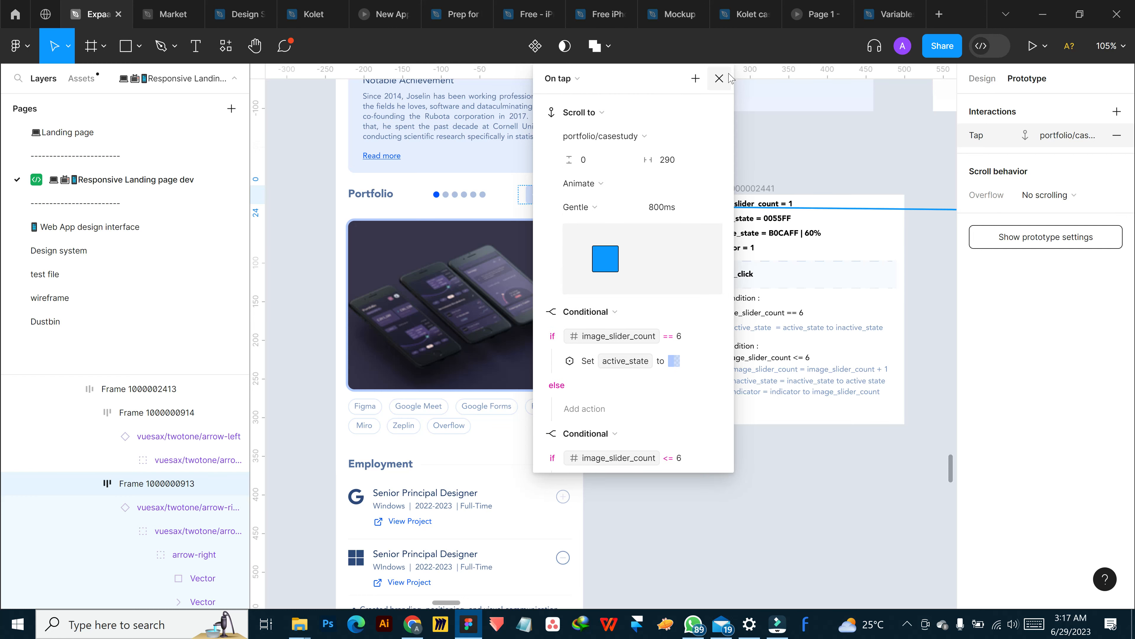
{"action": "left_click", "coordinate": [719, 78]}
Preview the mobile Portfolio homepage frame inline and bring its Portfolio slider into view
{"action": "scroll", "coordinate": [600, 223], "scroll_direction": "up", "scroll_amount": 8}
{"action": "scroll", "coordinate": [578, 278], "scroll_direction": "down", "scroll_amount": 2}
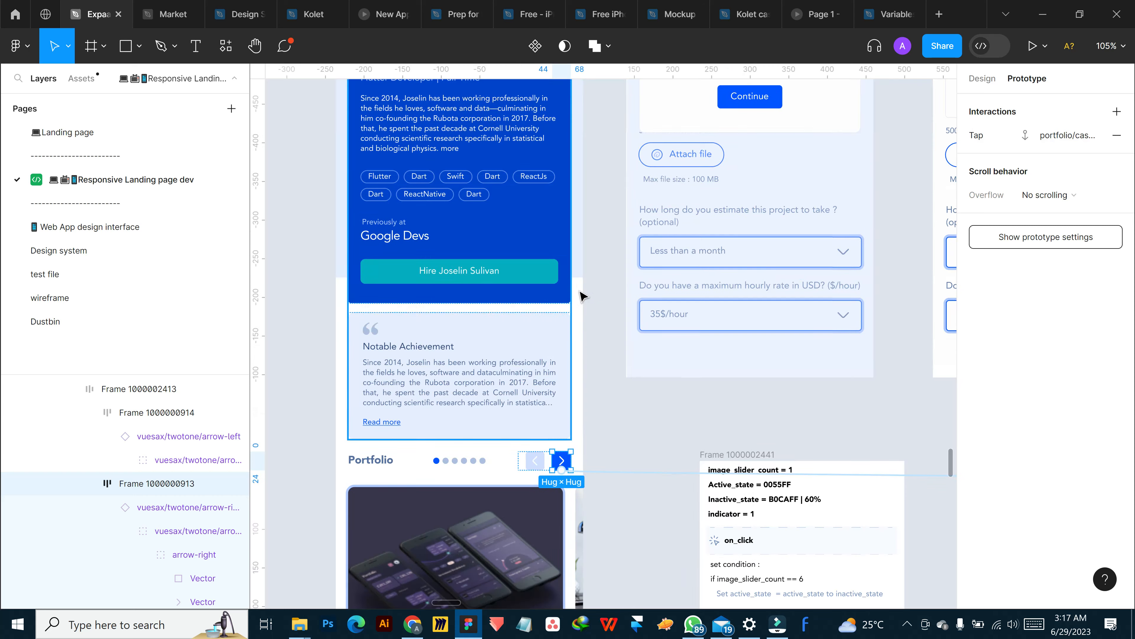
{"action": "left_click", "coordinate": [581, 358]}
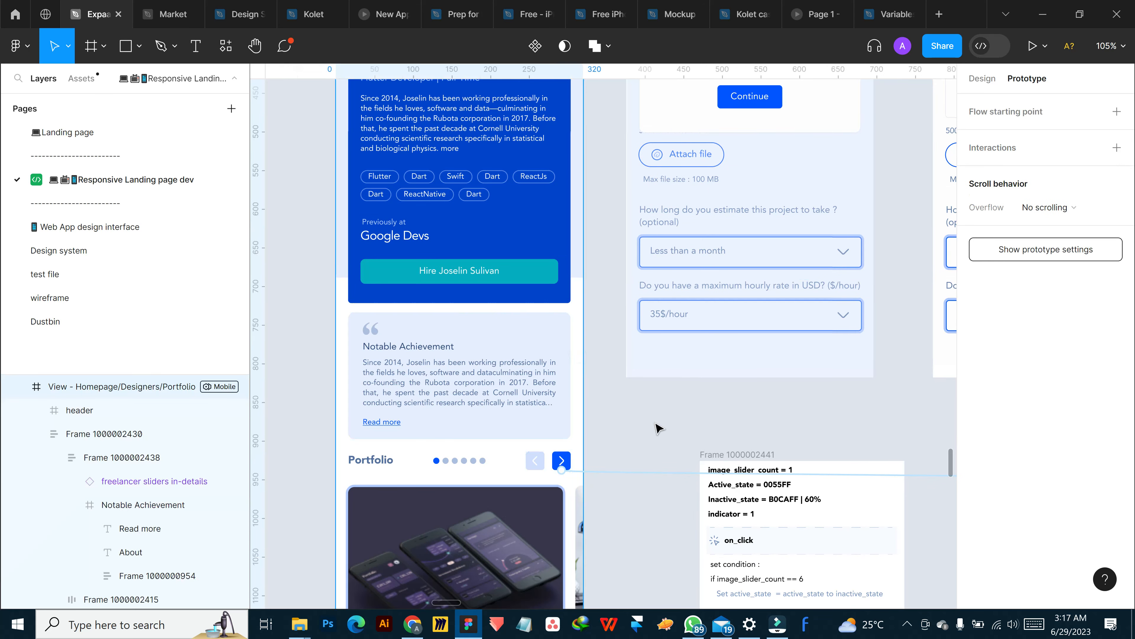
{"action": "key", "text": "shift+space"}
{"action": "scroll", "coordinate": [515, 367], "scroll_direction": "down", "scroll_amount": 10}
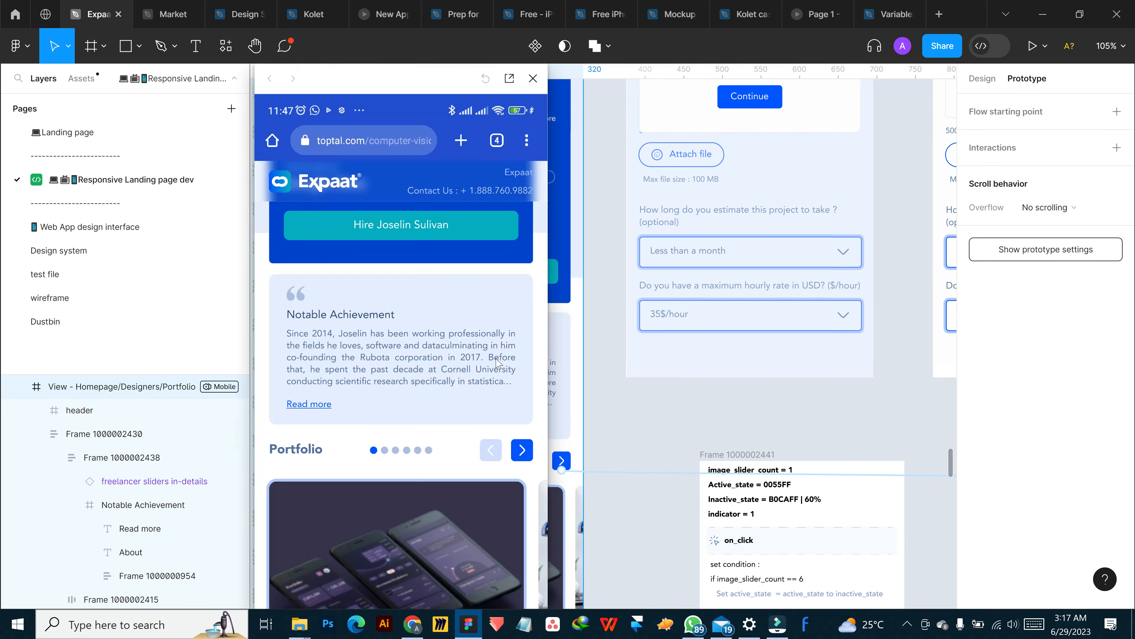
{"action": "scroll", "coordinate": [494, 309], "scroll_direction": "up", "scroll_amount": 4}
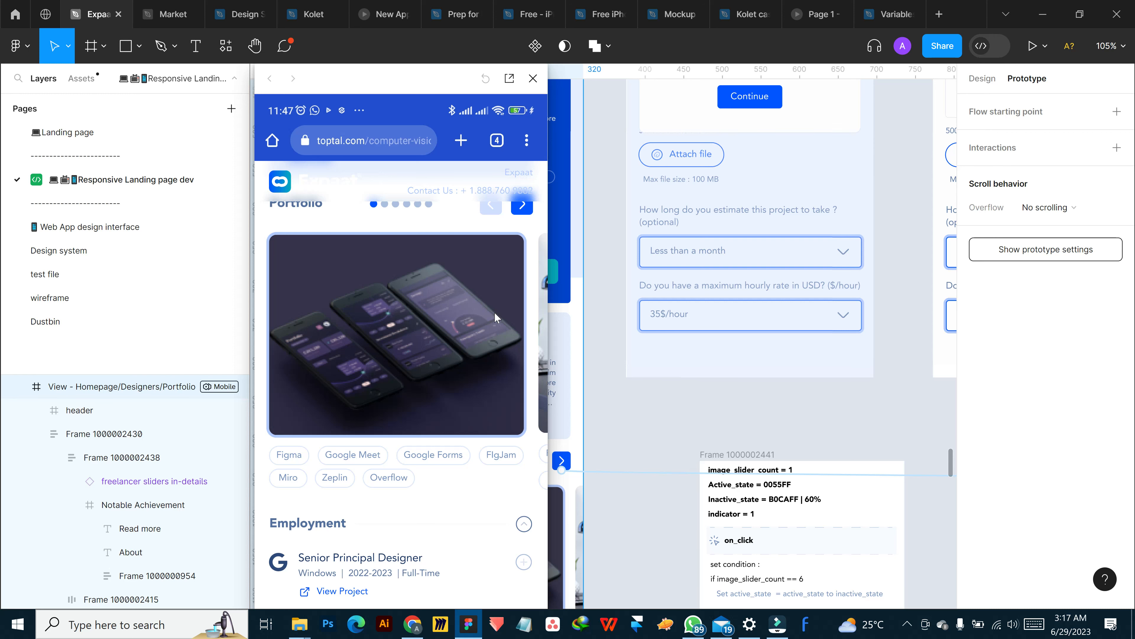
{"action": "scroll", "coordinate": [494, 312], "scroll_direction": "up", "scroll_amount": 5}
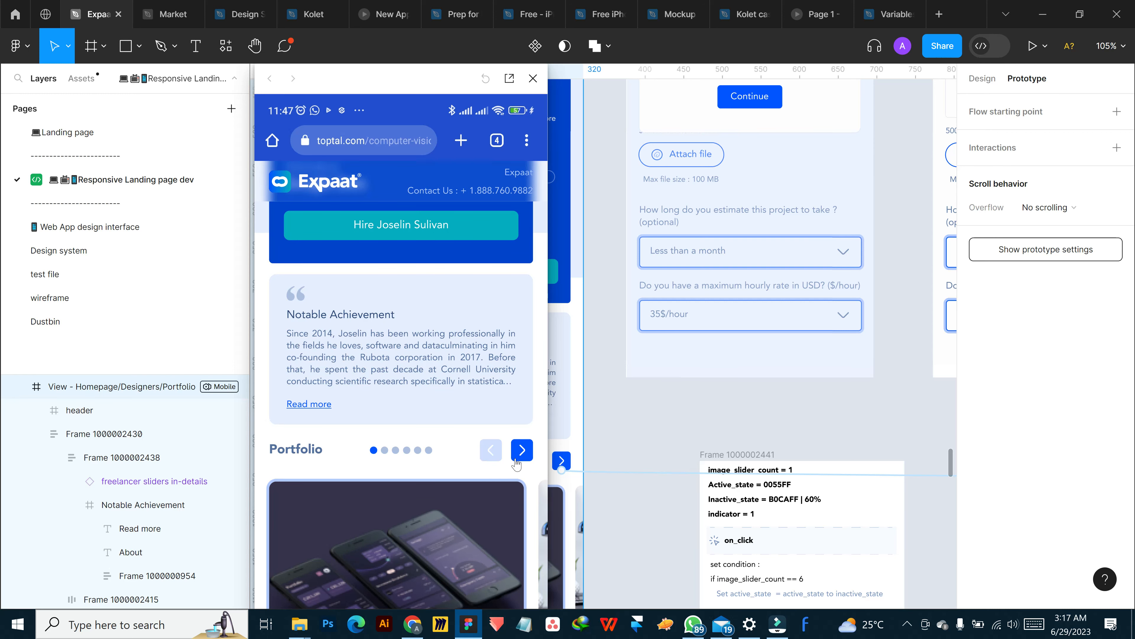
{"action": "left_click_drag", "start_coordinate": [447, 89], "coordinate": [448, 90]}
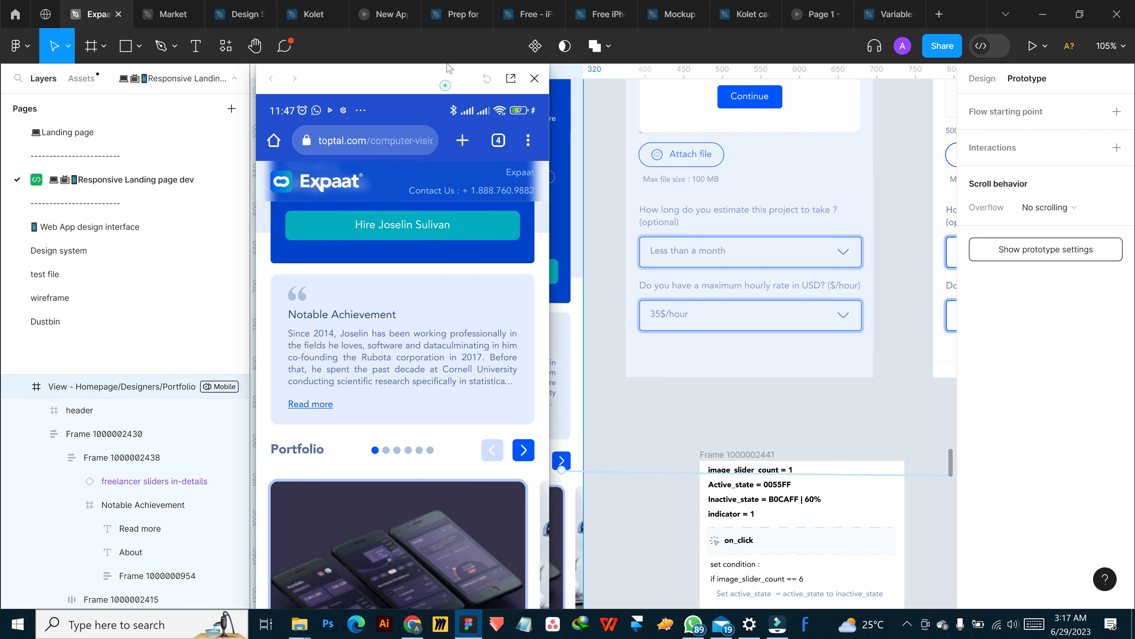
Test the Portfolio slider's next arrow in the preview by advancing repeatedly to the last dot
{"action": "left_click", "coordinate": [524, 450]}
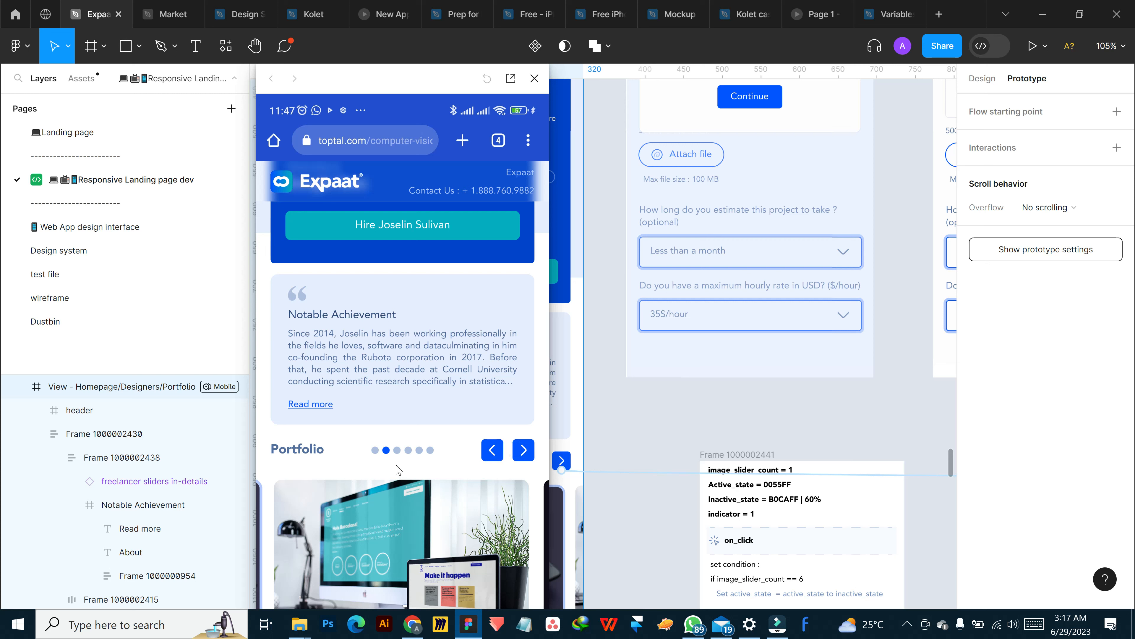
{"action": "left_click", "coordinate": [522, 449]}
{"action": "left_click", "coordinate": [524, 453]}
{"action": "left_click", "coordinate": [524, 452]}
{"action": "left_click", "coordinate": [520, 452]}
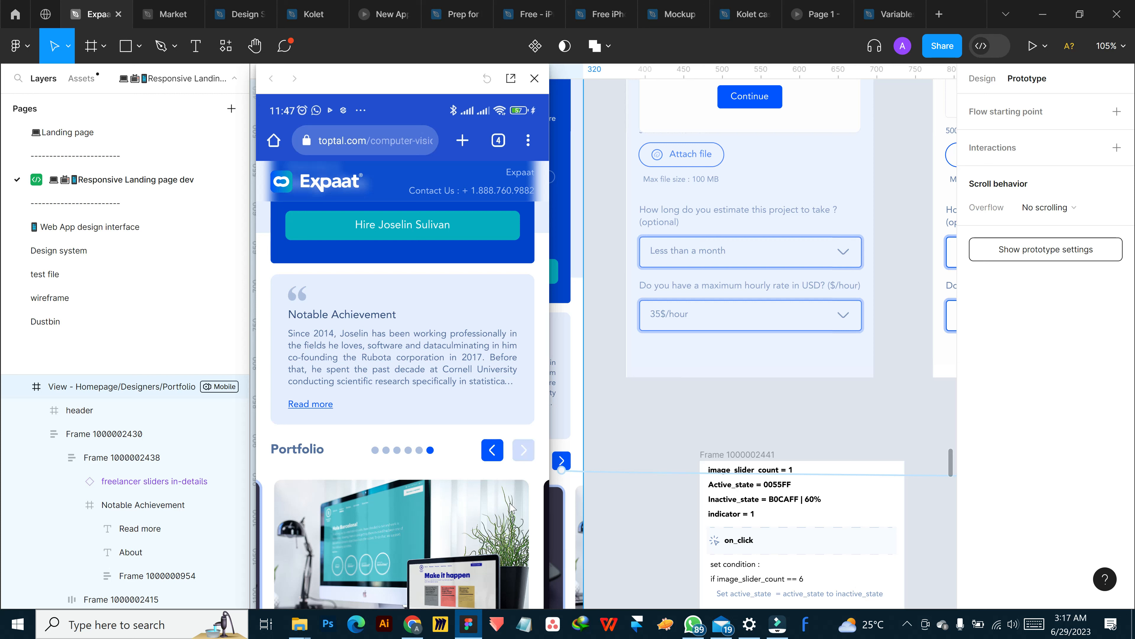
Move the frame with the slider logic notes up and closer to the mobile design, and close the preview
{"action": "left_click_drag", "start_coordinate": [719, 456], "coordinate": [678, 403]}
{"action": "left_click", "coordinate": [534, 78]}
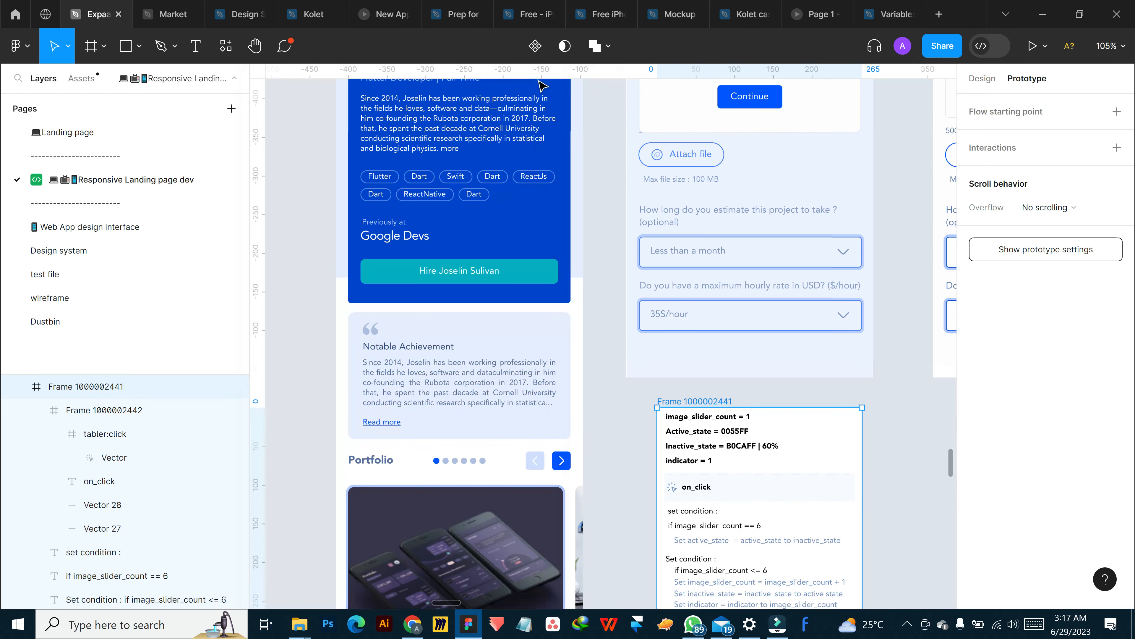
{"action": "scroll", "coordinate": [787, 448], "scroll_direction": "down", "scroll_amount": 2}
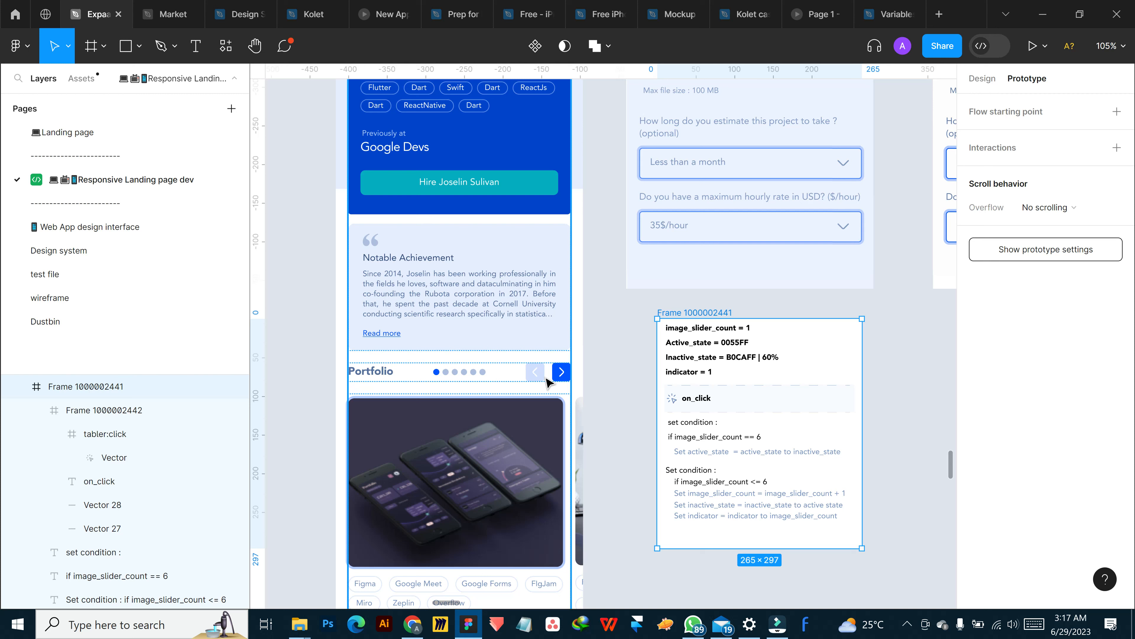
Examine the logic notes for the image_slider_count starting value and the <= 6 condition with its count and inactive_state lines
{"action": "left_click", "coordinate": [728, 440]}
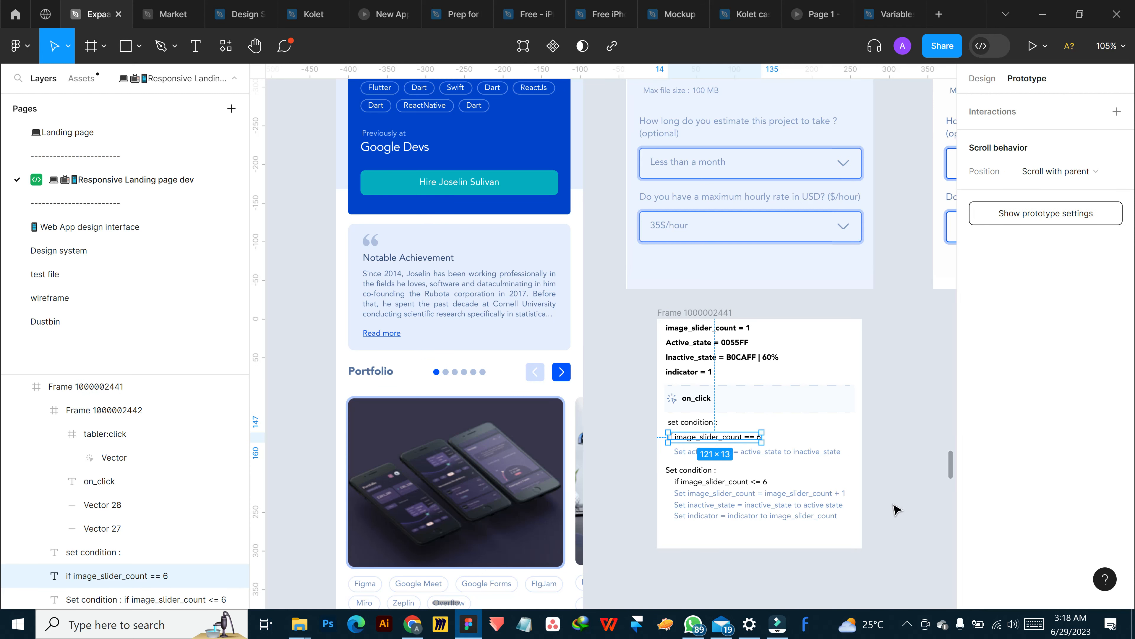
{"action": "scroll", "coordinate": [898, 499], "scroll_direction": "down", "scroll_amount": 2}
{"action": "scroll", "coordinate": [865, 370], "scroll_direction": "up", "scroll_amount": 2, "text": "ctrl"}
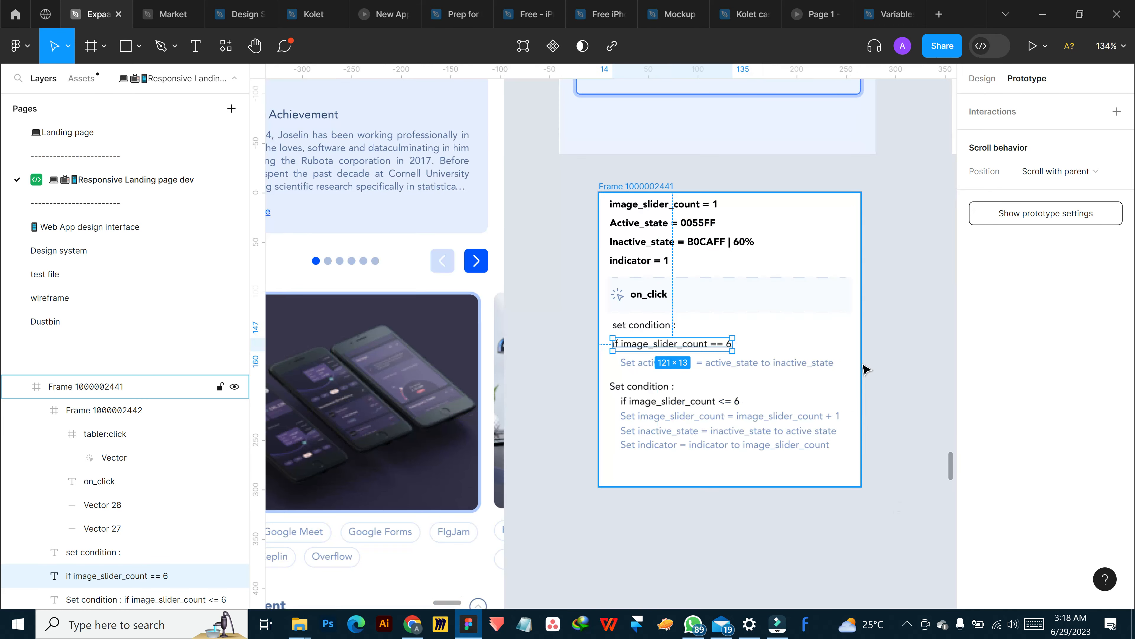
{"action": "scroll", "coordinate": [865, 370], "scroll_direction": "up", "scroll_amount": 2, "text": "ctrl"}
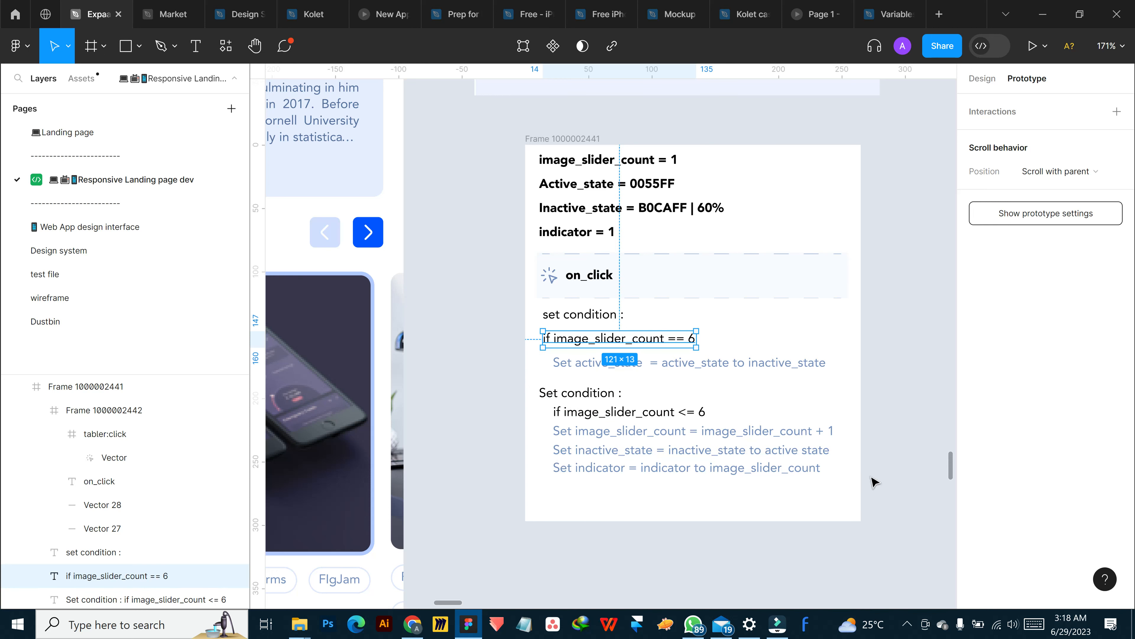
{"action": "left_click", "coordinate": [667, 161]}
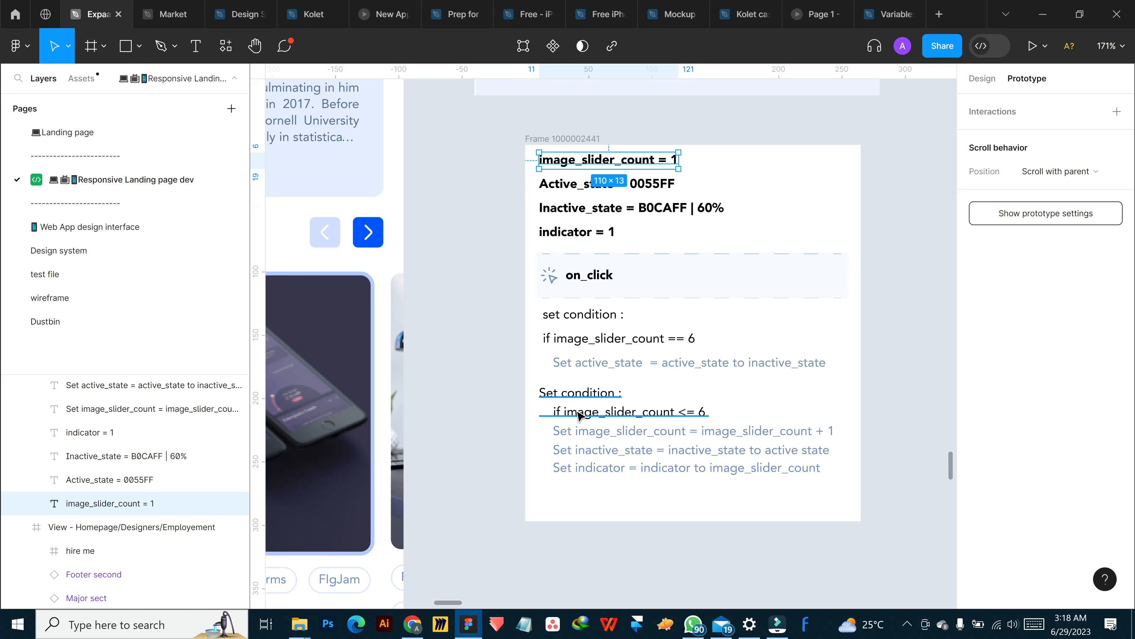
{"action": "left_click", "coordinate": [607, 398]}
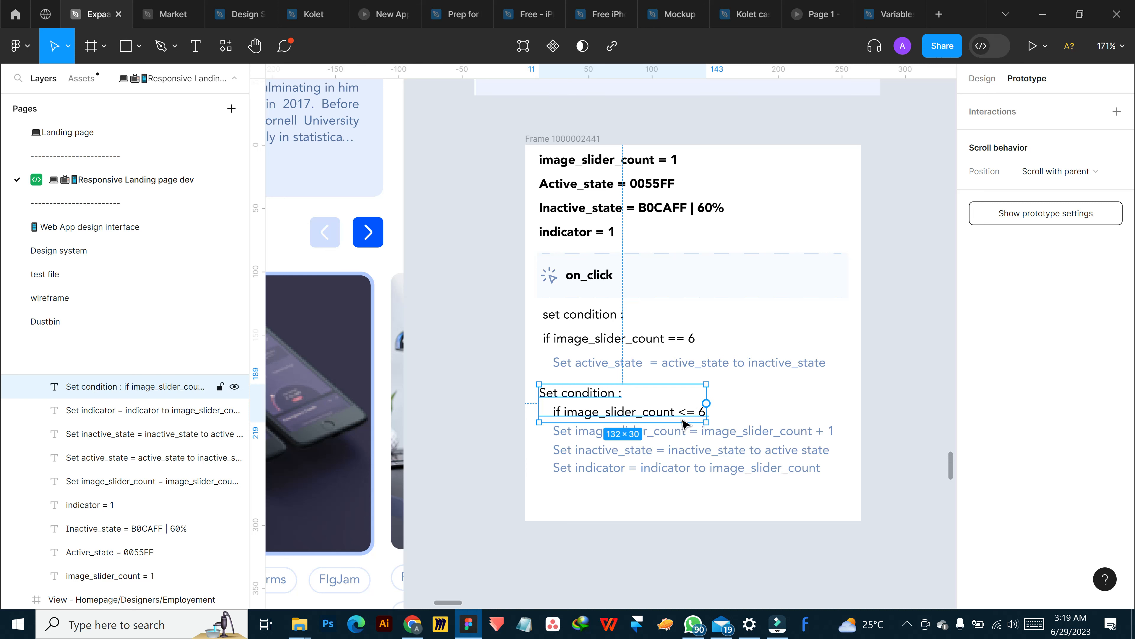
{"action": "left_click", "coordinate": [583, 440]}
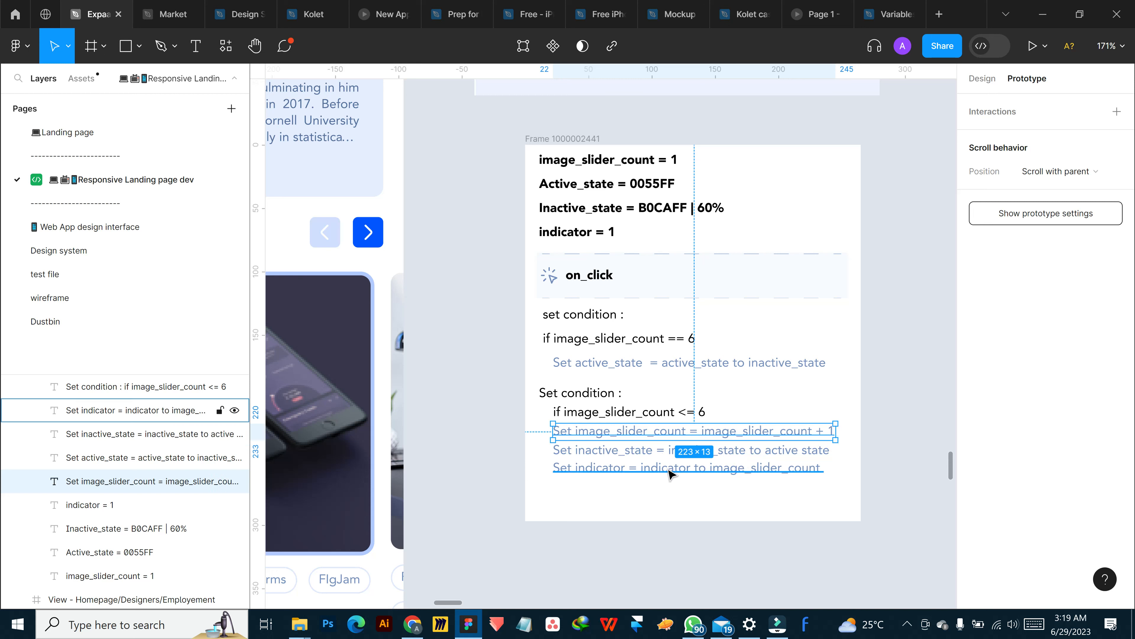
{"action": "left_click", "coordinate": [622, 453]}
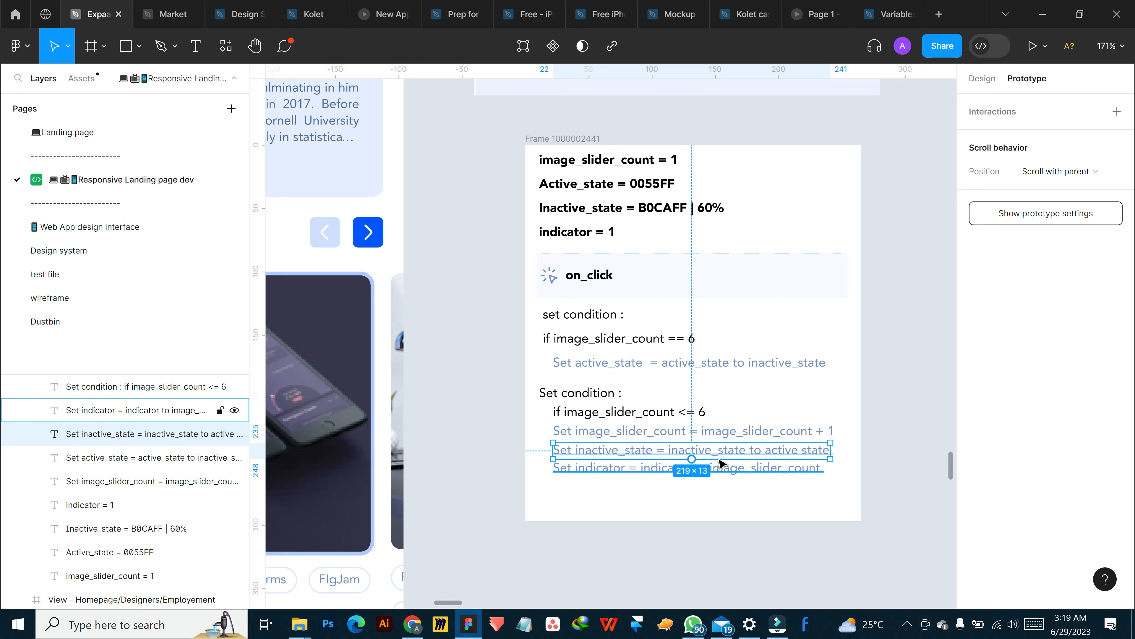
Examine the image_slider_count == 6 condition and its active_state line against the line that increments image_slider_count
{"action": "left_click", "coordinate": [572, 342]}
{"action": "left_click", "coordinate": [591, 364], "text": "shift"}
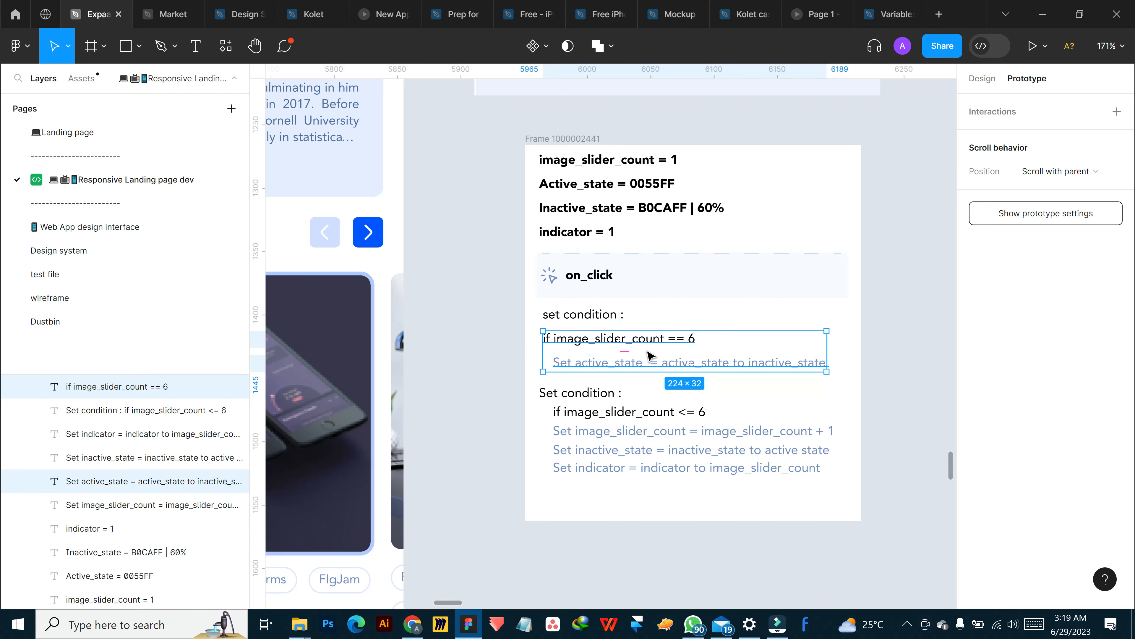
{"action": "left_click", "coordinate": [803, 361]}
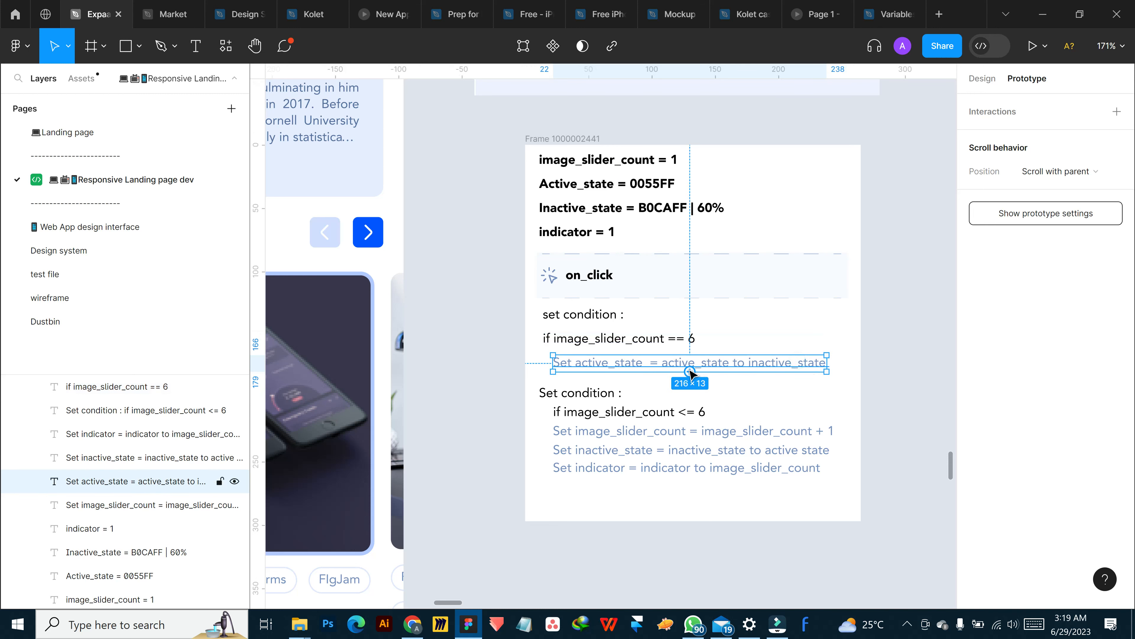
{"action": "left_click", "coordinate": [652, 342], "text": "shift"}
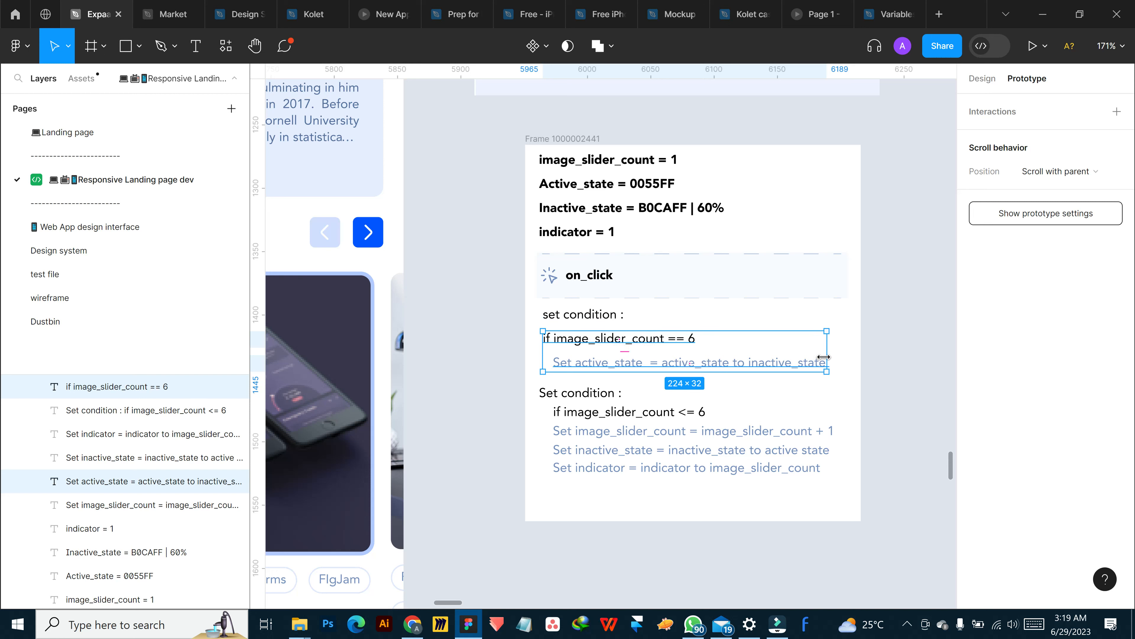
{"action": "left_click", "coordinate": [740, 434]}
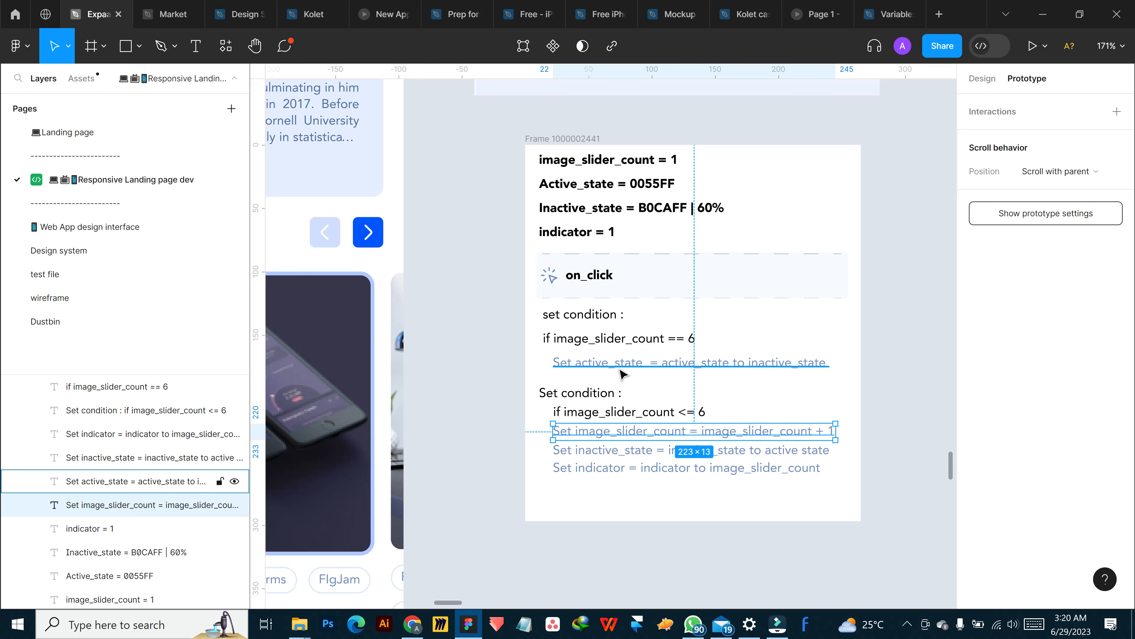
{"action": "scroll", "coordinate": [722, 361], "scroll_direction": "down", "scroll_amount": 5}
{"action": "scroll", "coordinate": [739, 366], "scroll_direction": "up", "scroll_amount": 3}
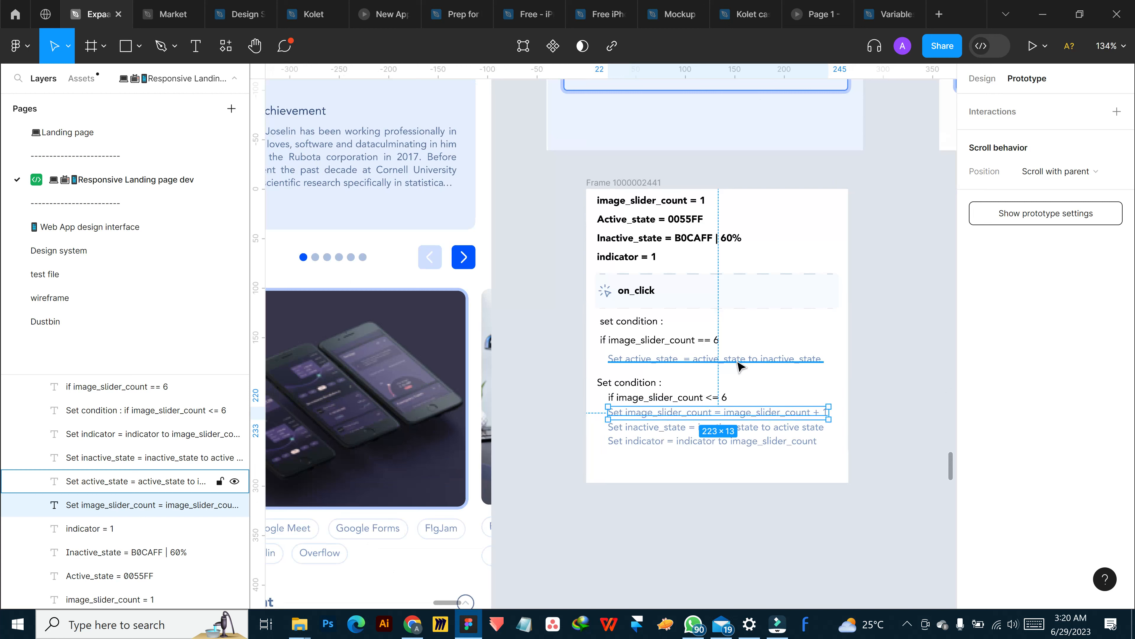
{"action": "left_click", "coordinate": [646, 340]}
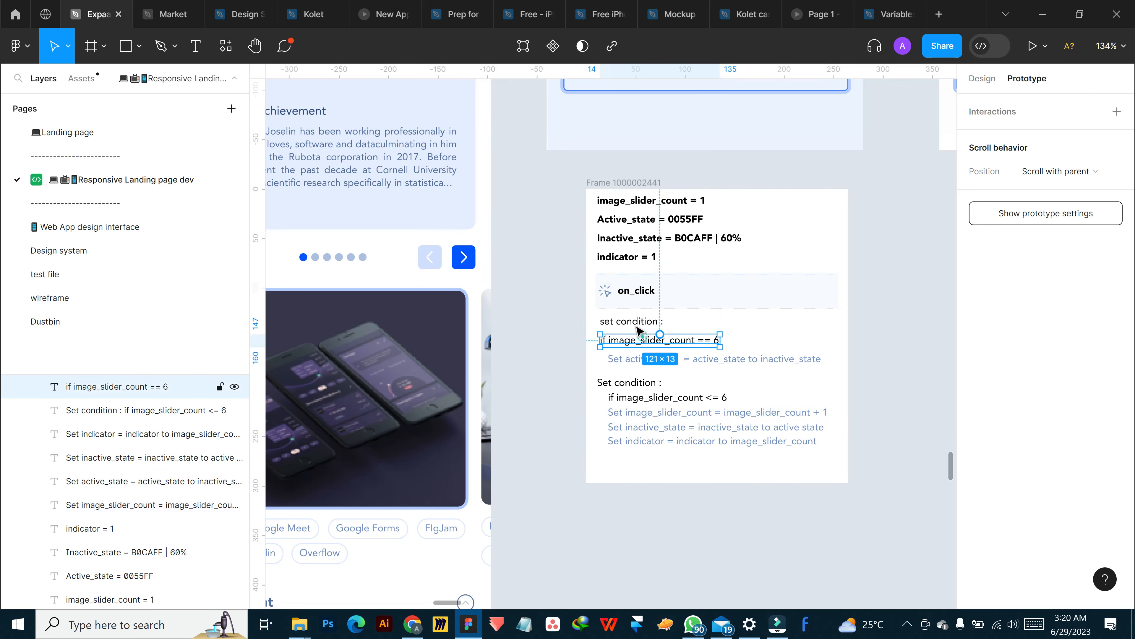
Move the three-line image_slider_count == 6 condition block in the logic notes below the <= 6 condition block
{"action": "left_click", "coordinate": [632, 321], "text": "shift"}
{"action": "left_click", "coordinate": [638, 357], "text": "shift"}
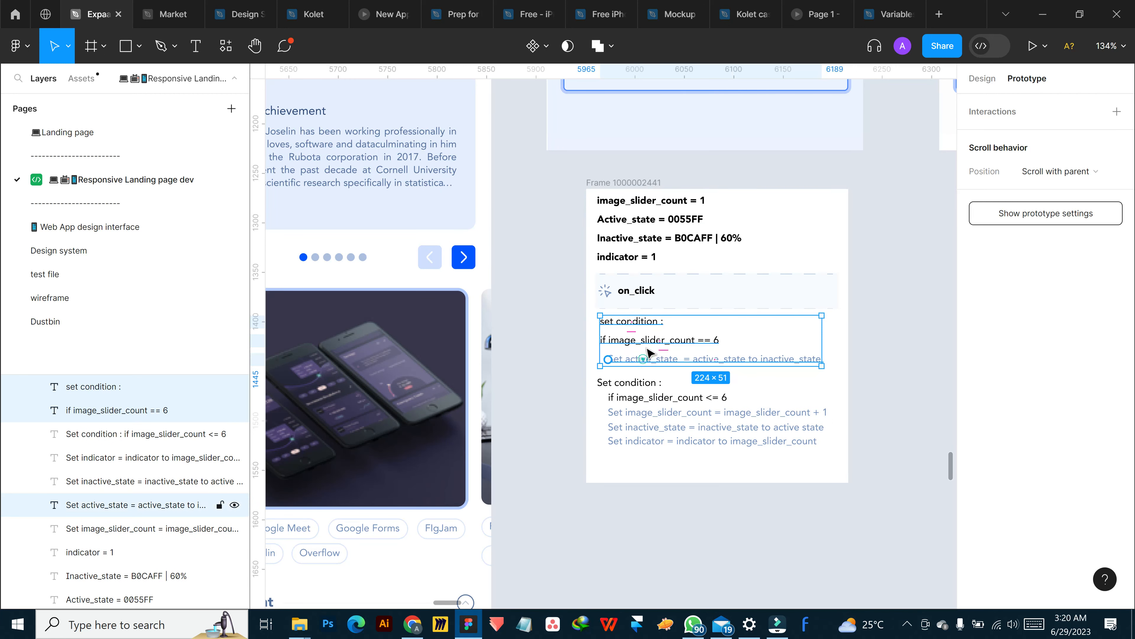
{"action": "left_click_drag", "start_coordinate": [653, 450], "coordinate": [654, 481]}
Move the whole image_slider_count <= 6 condition block, including its three Set lines, up to just beneath the on_click row
{"action": "left_click", "coordinate": [655, 428]}
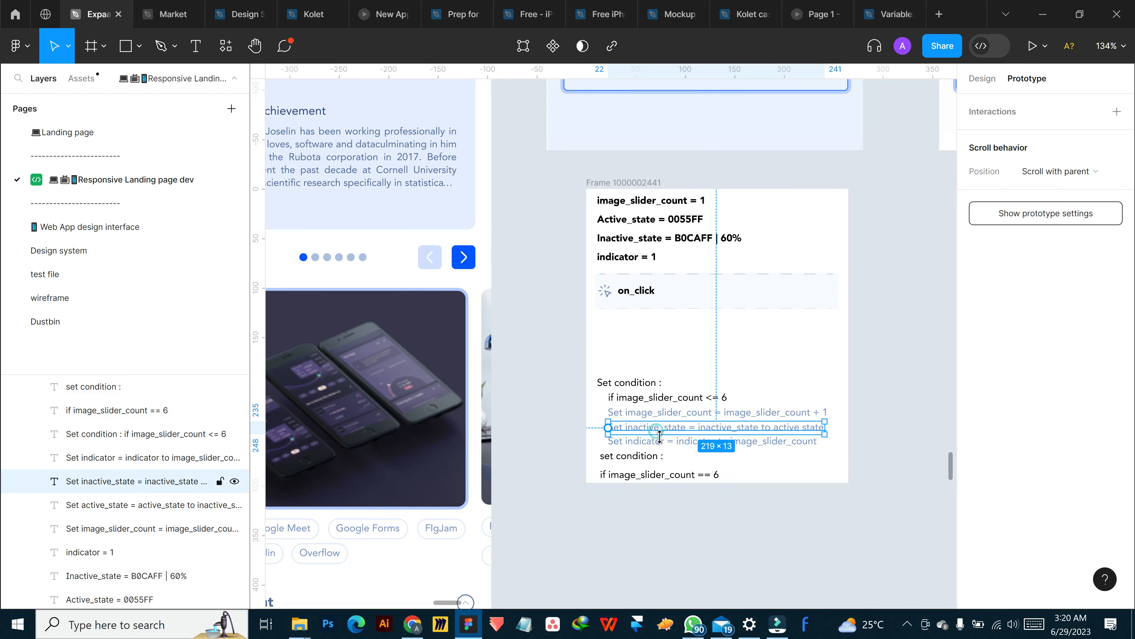
{"action": "left_click", "coordinate": [665, 442], "text": "shift"}
{"action": "left_click", "coordinate": [663, 412], "text": "shift"}
{"action": "left_click", "coordinate": [643, 396], "text": "shift"}
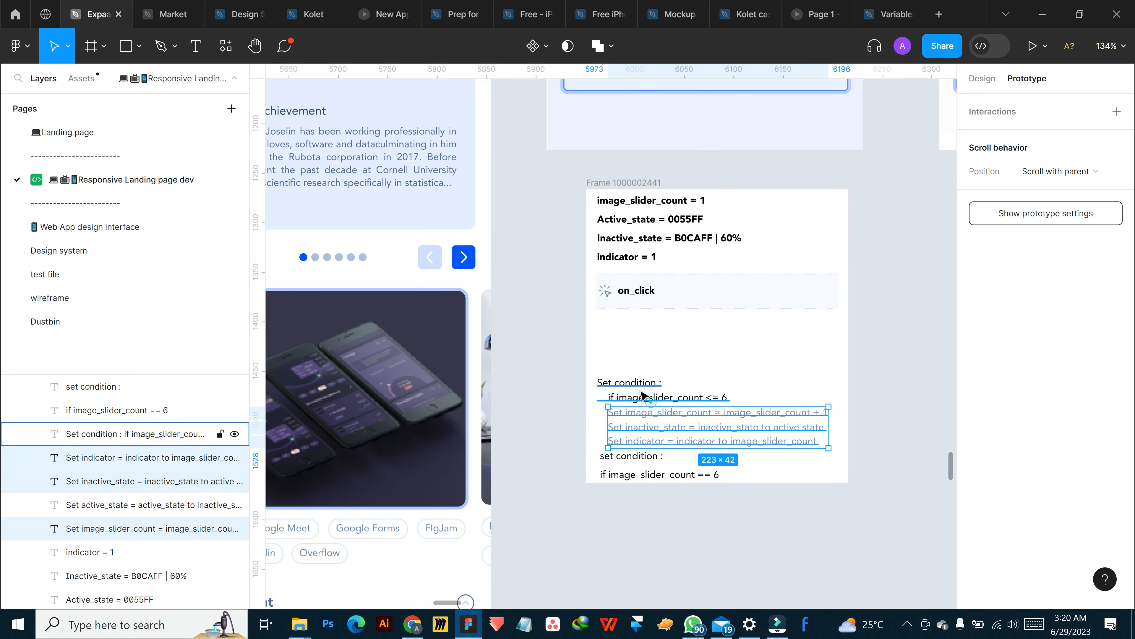
{"action": "left_click_drag", "start_coordinate": [635, 387], "coordinate": [634, 332]}
Move the "set condition :" and "if image_slider_count == 6" lines up closer to the <= 6 condition block
{"action": "left_click", "coordinate": [628, 456]}
{"action": "left_click", "coordinate": [656, 476], "text": "shift"}
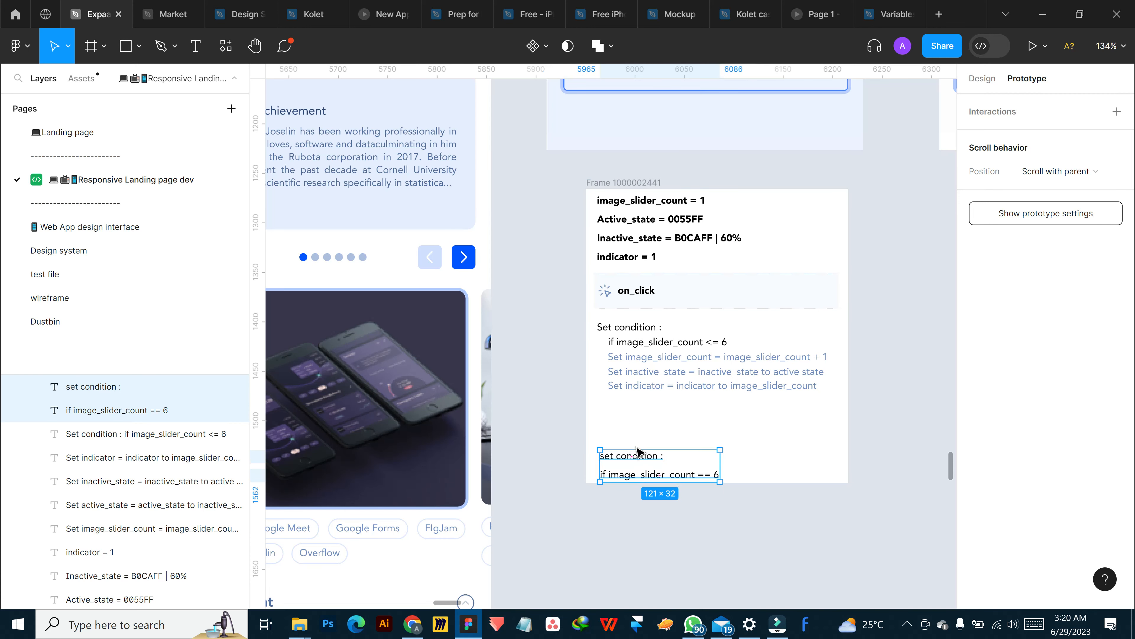
{"action": "left_click_drag", "start_coordinate": [647, 461], "coordinate": [640, 429]}
Extend the logic notes frame downward and place the "Set active_state = active_state to inactive_state" line directly under the == 6 condition
{"action": "left_click", "coordinate": [631, 183]}
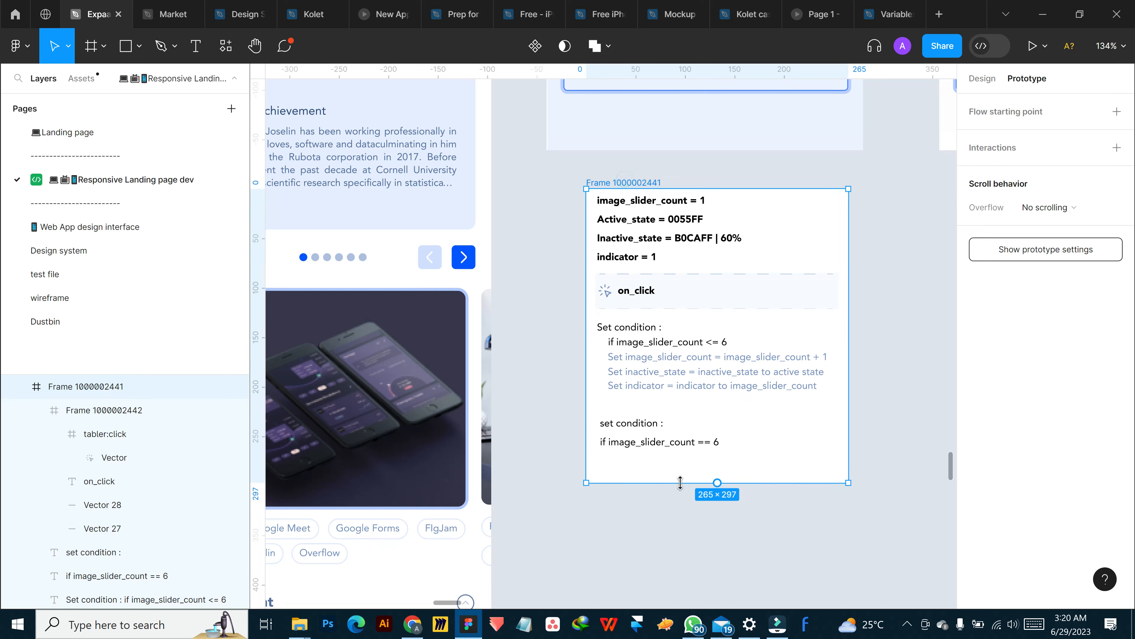
{"action": "left_click_drag", "start_coordinate": [680, 516], "coordinate": [680, 553]}
{"action": "left_click", "coordinate": [687, 493]}
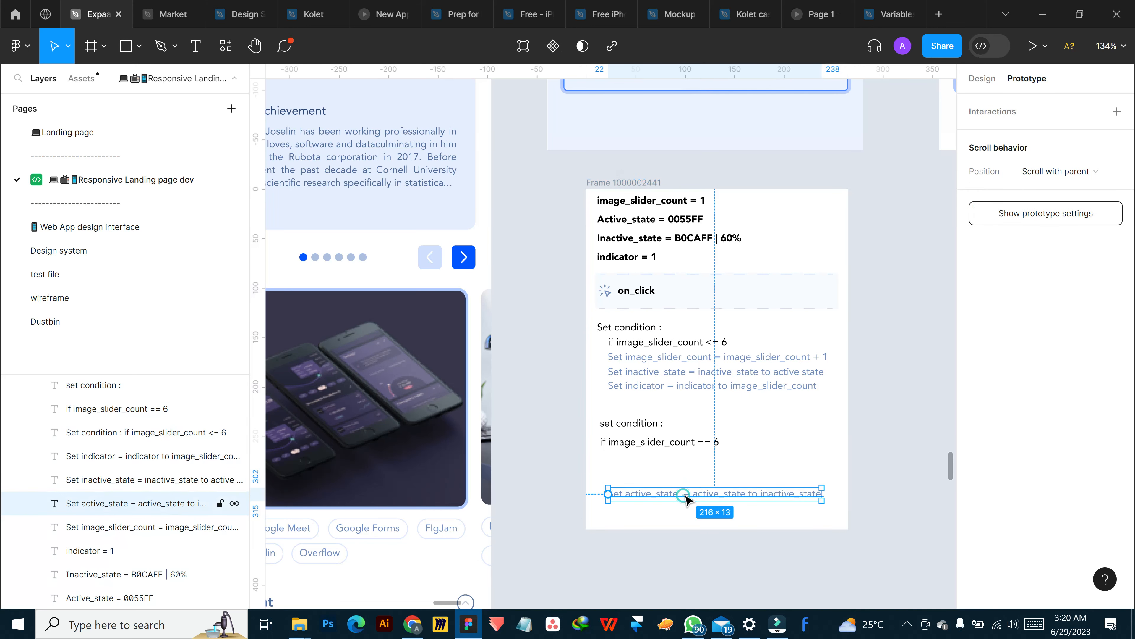
{"action": "left_click_drag", "start_coordinate": [688, 485], "coordinate": [689, 464]}
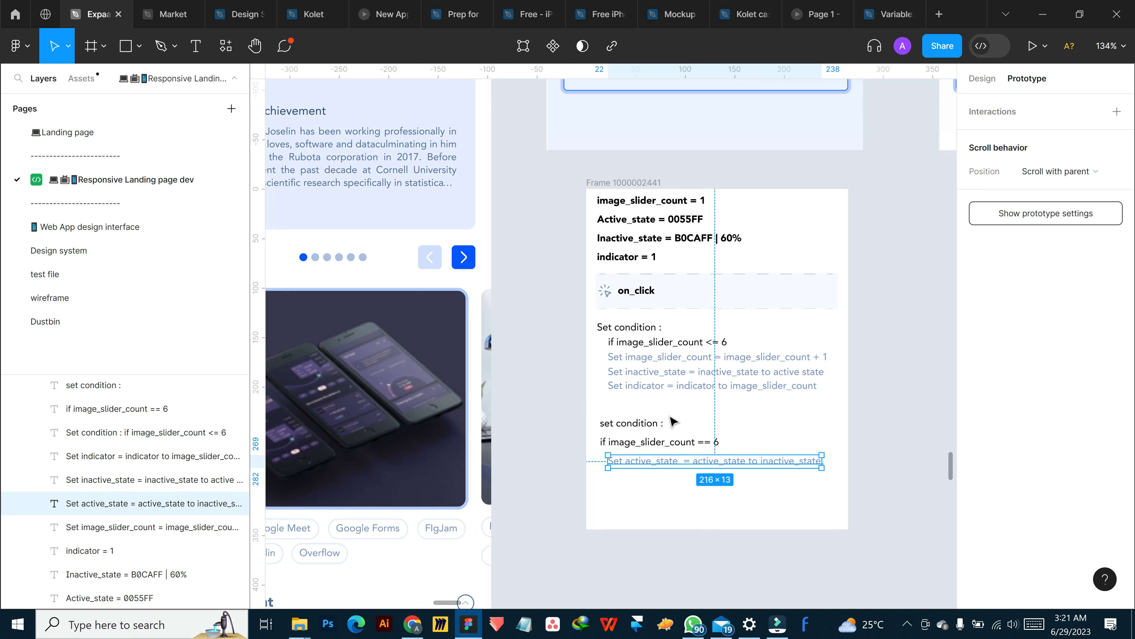
{"action": "scroll", "coordinate": [621, 290], "scroll_direction": "down", "scroll_amount": 5}
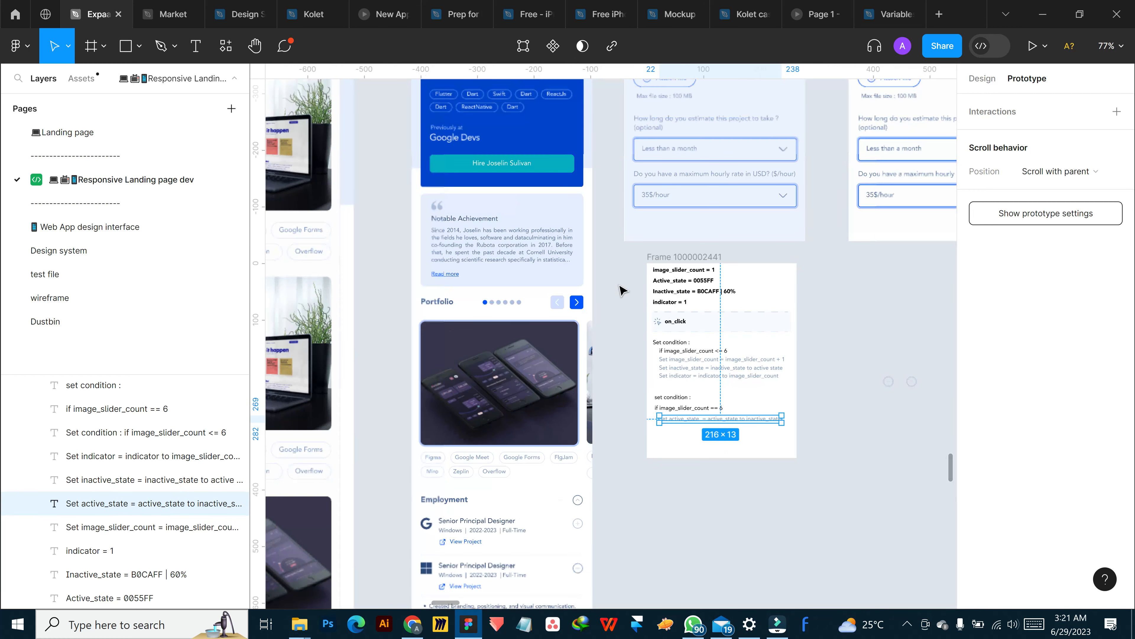
{"action": "left_click", "coordinate": [621, 290]}
{"action": "left_click", "coordinate": [907, 624]}
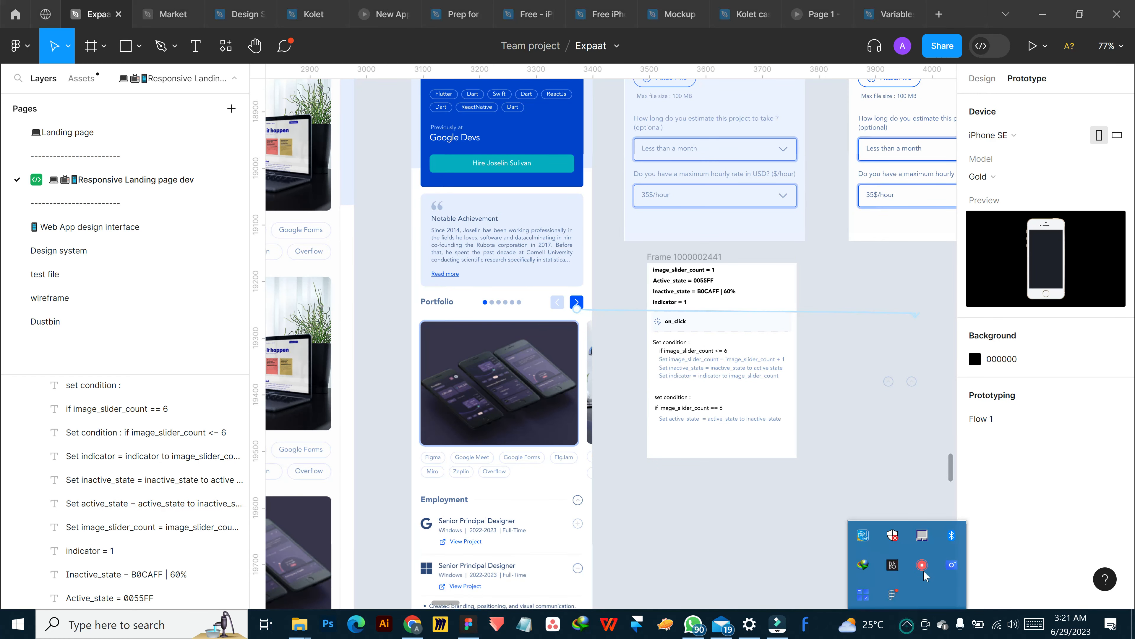
{"action": "right_click", "coordinate": [922, 564]}
{"action": "left_click", "coordinate": [849, 445]}
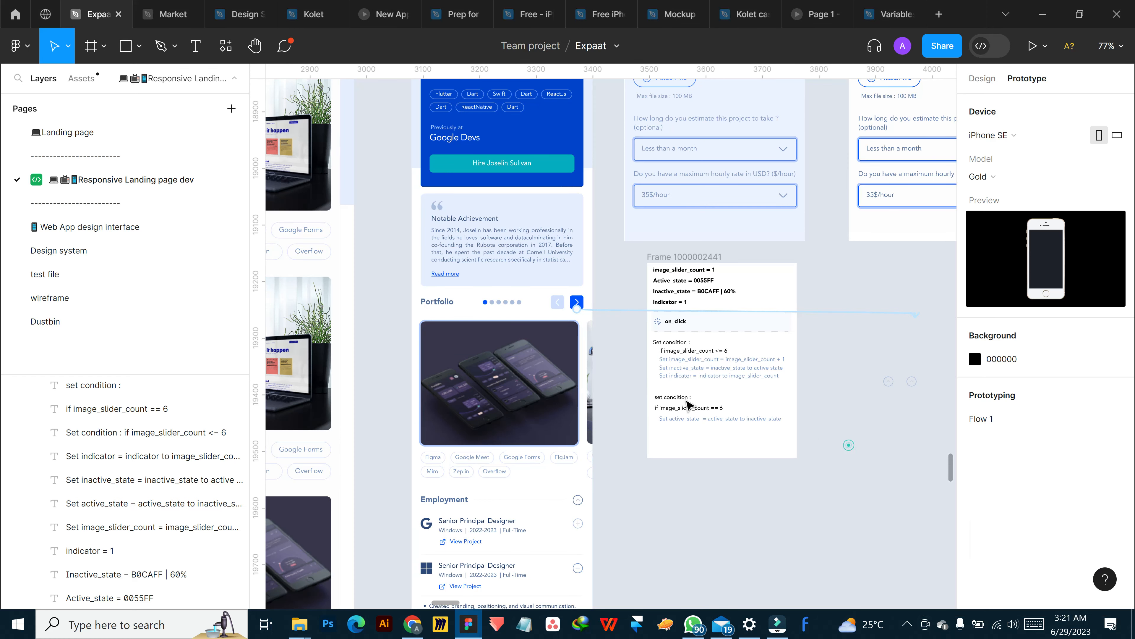
Inspect the design properties of the Portfolio slider's Major sect frame and its portfolio/casestudy row
{"action": "scroll", "coordinate": [507, 311], "scroll_direction": "up", "scroll_amount": 4}
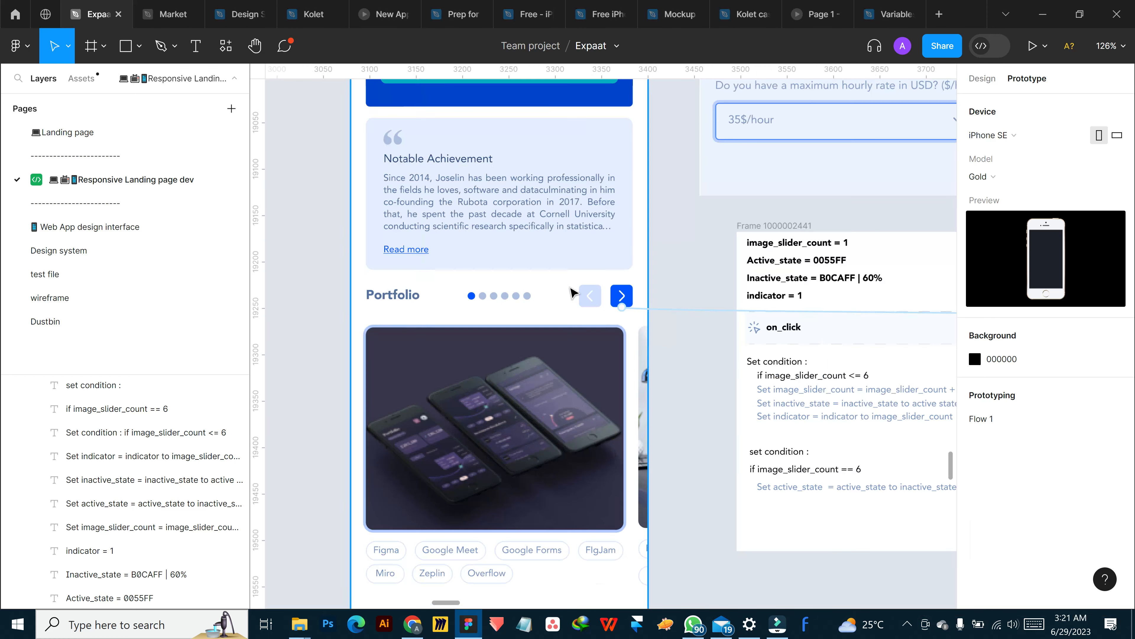
{"action": "left_click", "coordinate": [560, 412]}
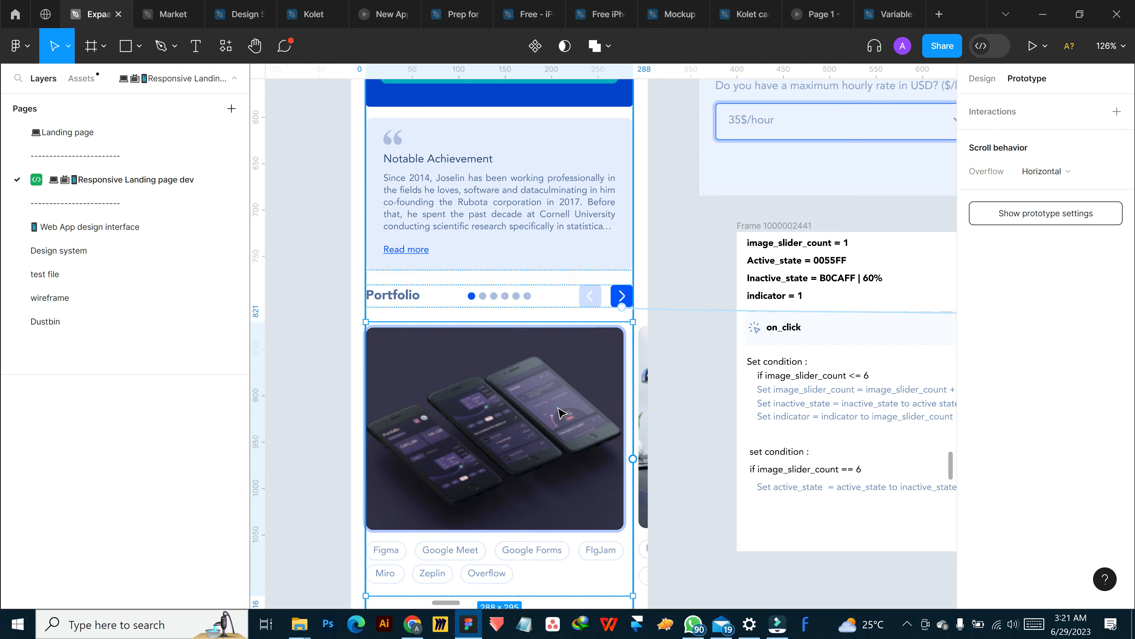
{"action": "left_click", "coordinate": [969, 82]}
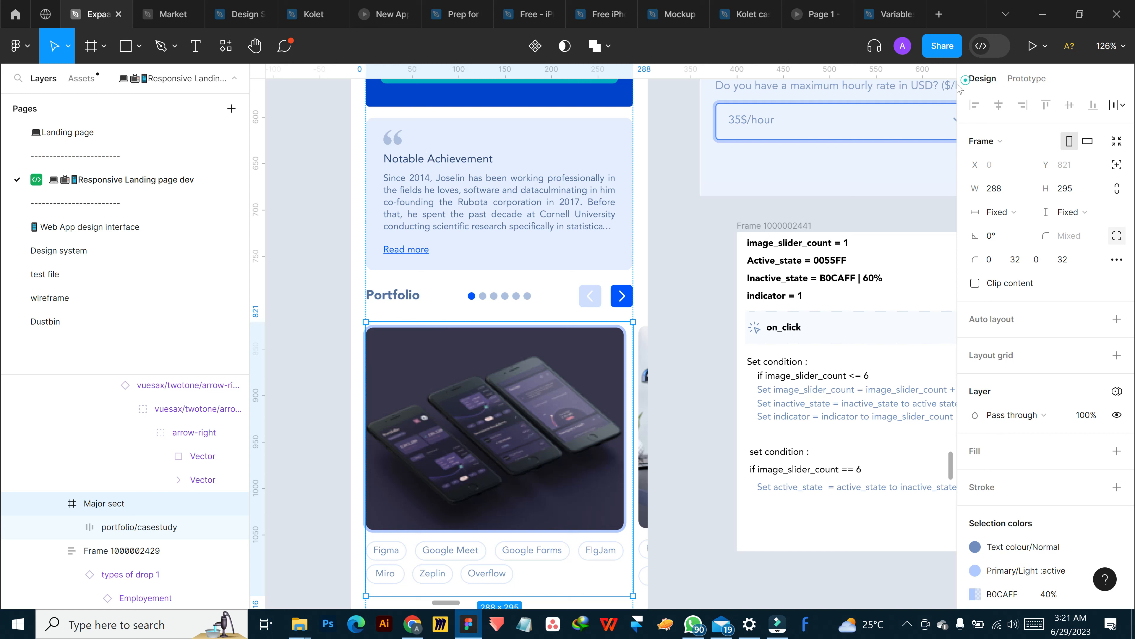
{"action": "left_click", "coordinate": [640, 389]}
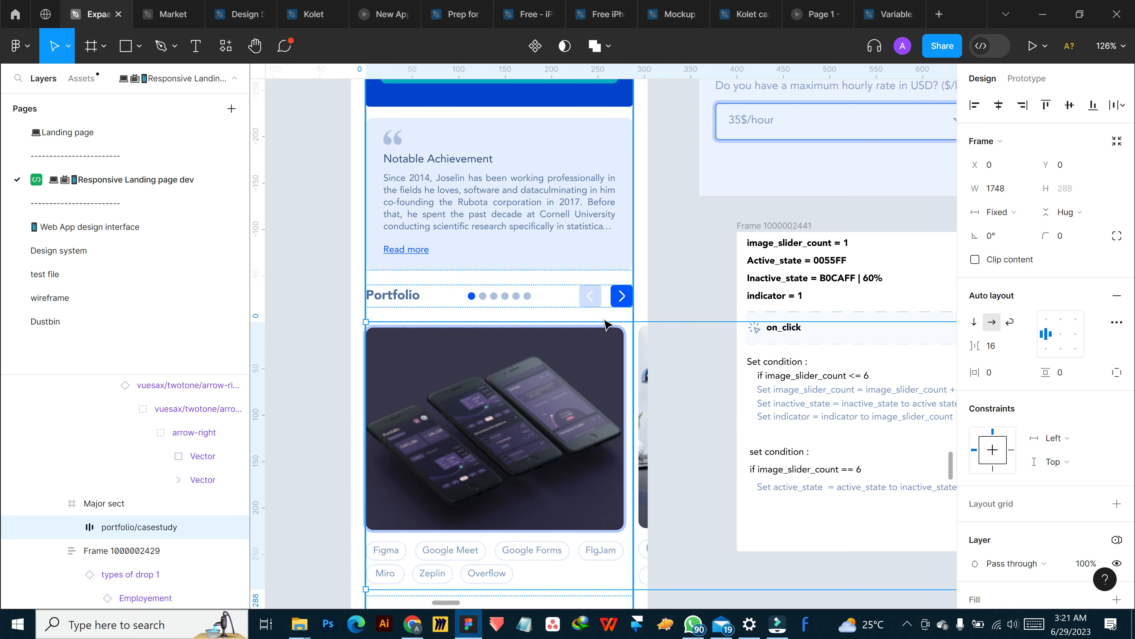
{"action": "left_click", "coordinate": [652, 224]}
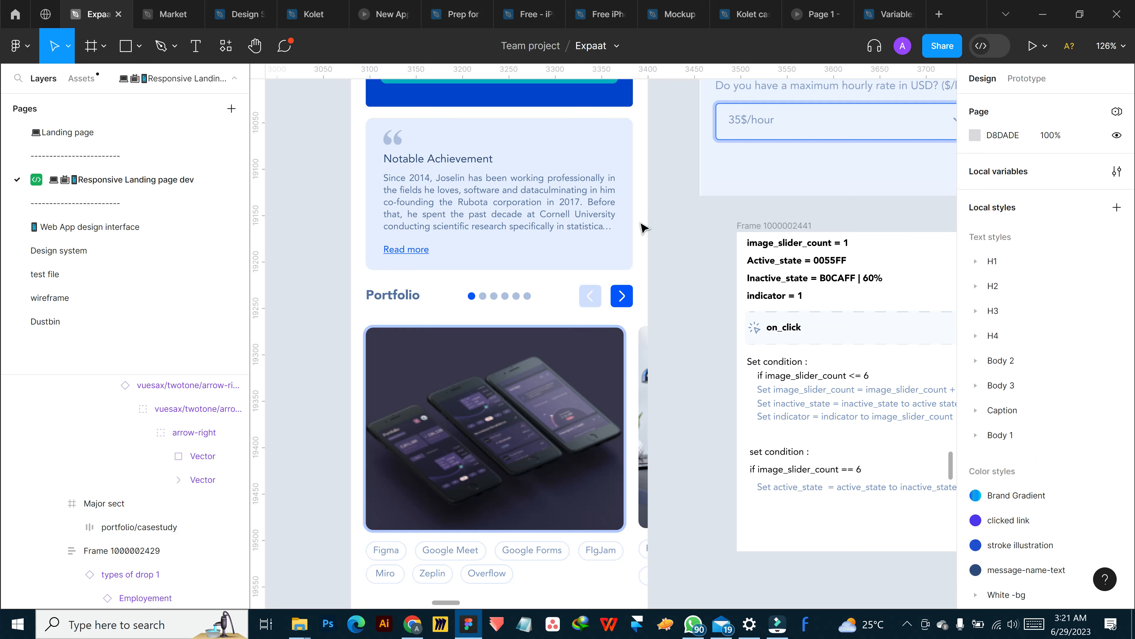
Preview the mobile View - Homepage/Designers/Portfolio frame and advance its Portfolio slider by one image
{"action": "left_click", "coordinate": [648, 227]}
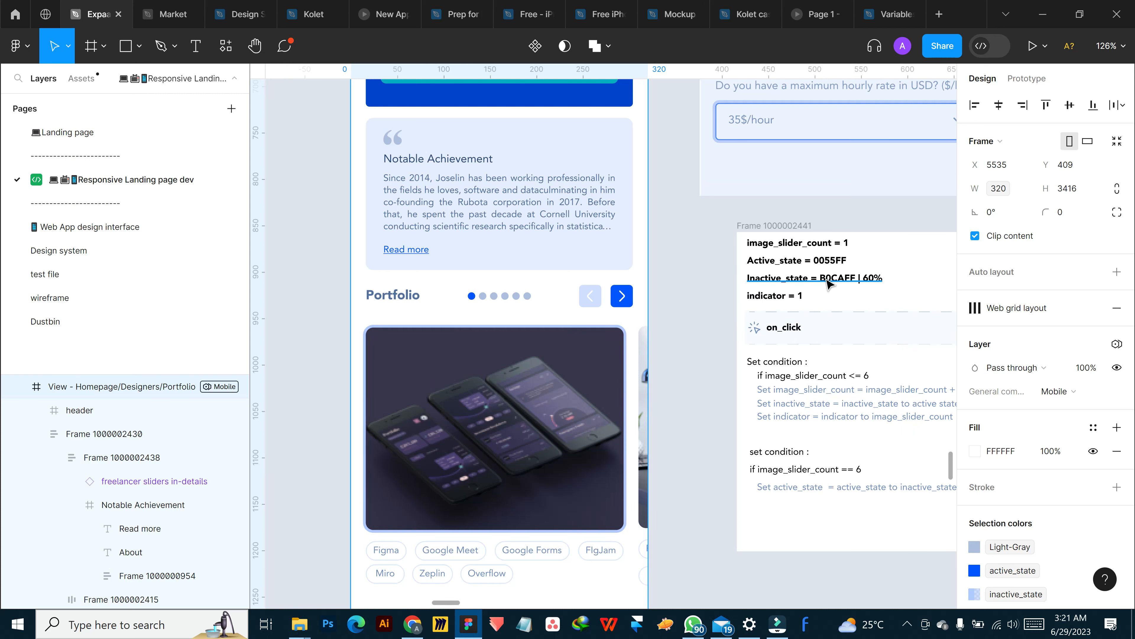
{"action": "key", "text": "shift+space"}
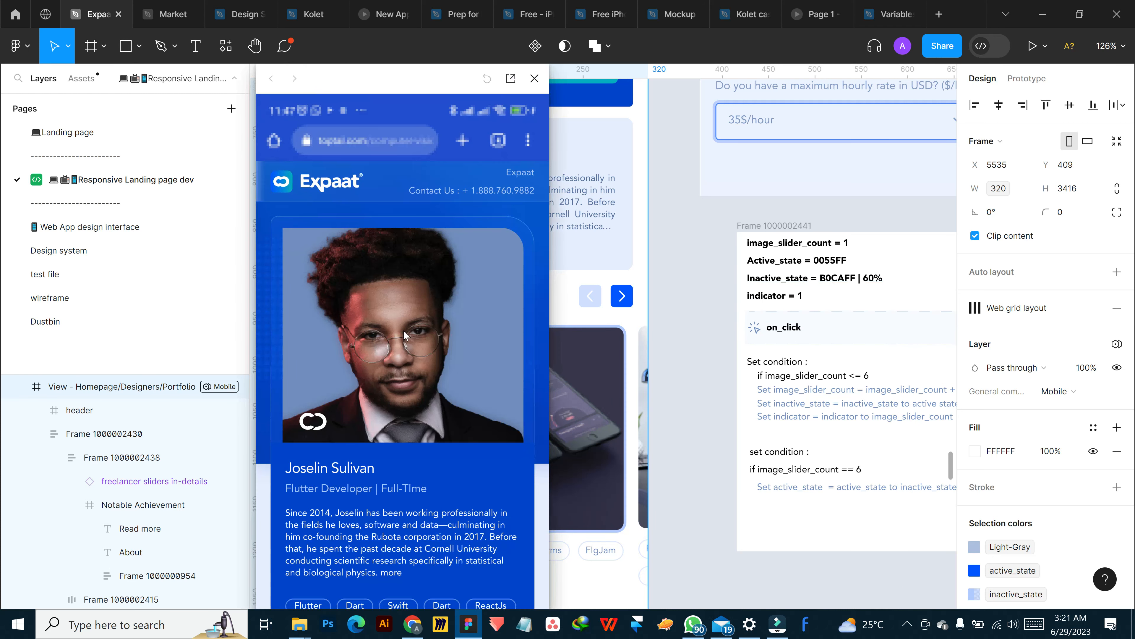
{"action": "scroll", "coordinate": [410, 344], "scroll_direction": "down", "scroll_amount": 10}
{"action": "scroll", "coordinate": [409, 339], "scroll_direction": "up", "scroll_amount": 5}
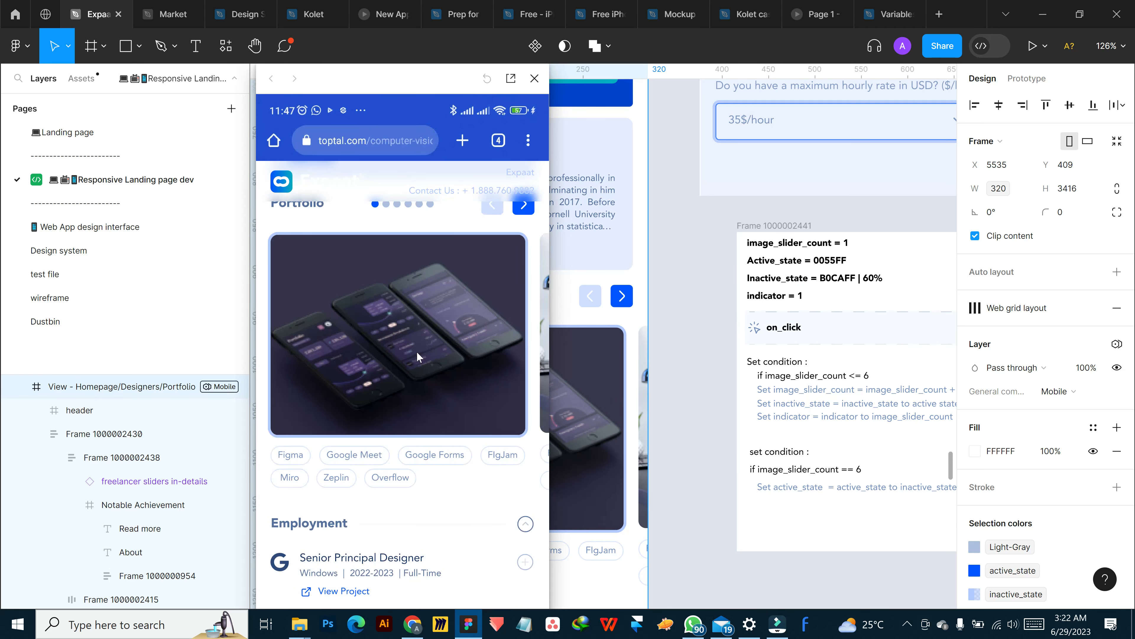
{"action": "scroll", "coordinate": [463, 506], "scroll_direction": "down", "scroll_amount": 4}
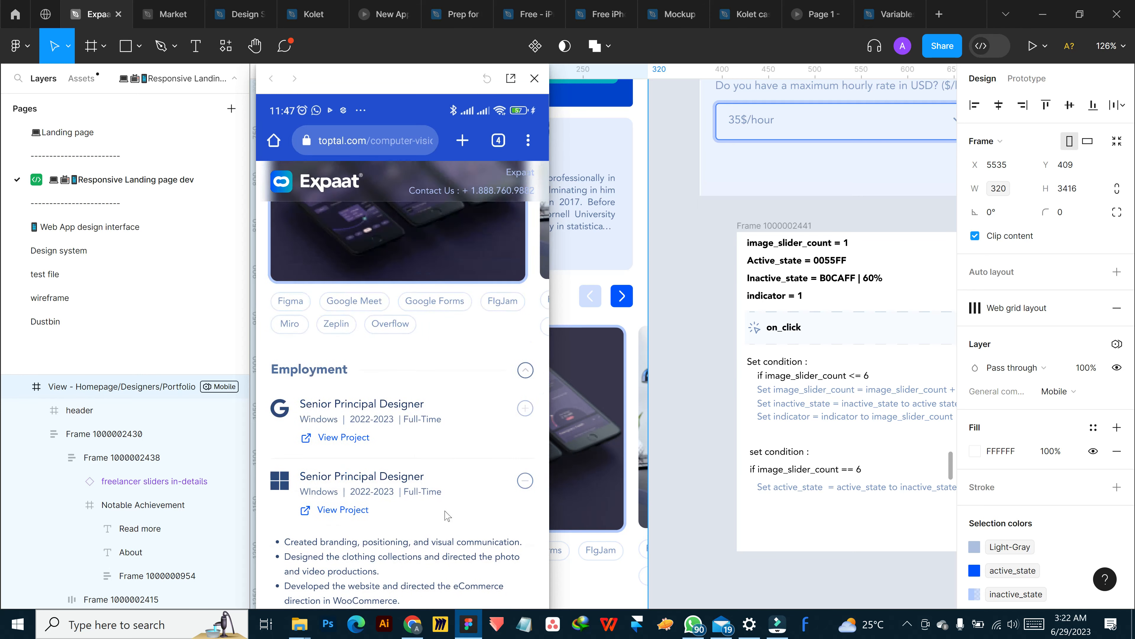
{"action": "scroll", "coordinate": [442, 478], "scroll_direction": "up", "scroll_amount": 6}
{"action": "scroll", "coordinate": [445, 465], "scroll_direction": "up", "scroll_amount": 2}
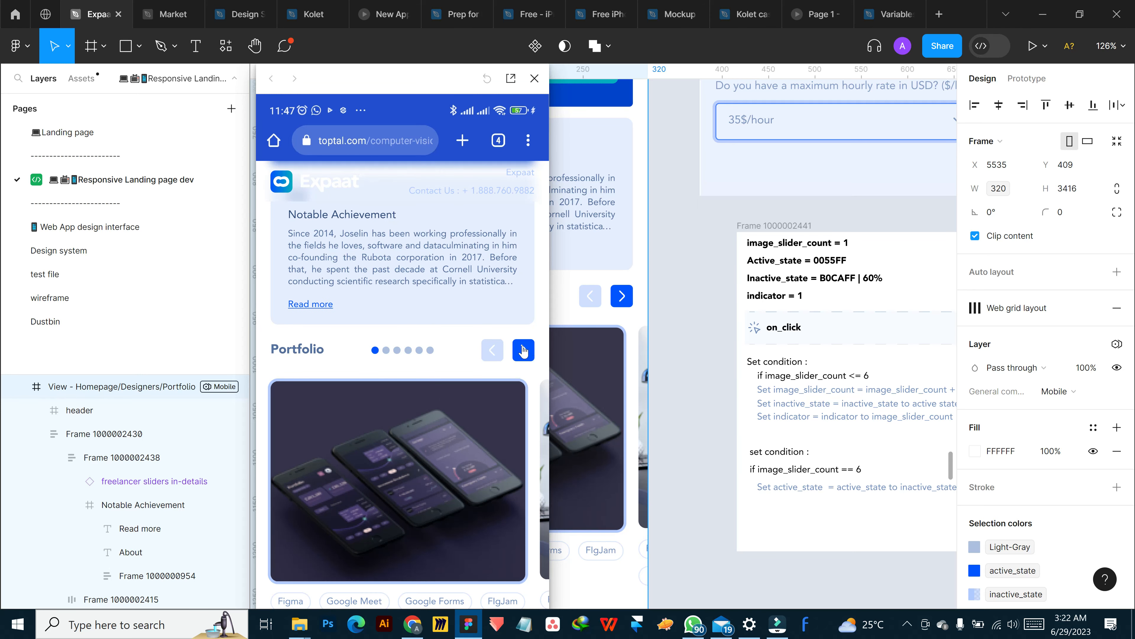
{"action": "left_click", "coordinate": [524, 351]}
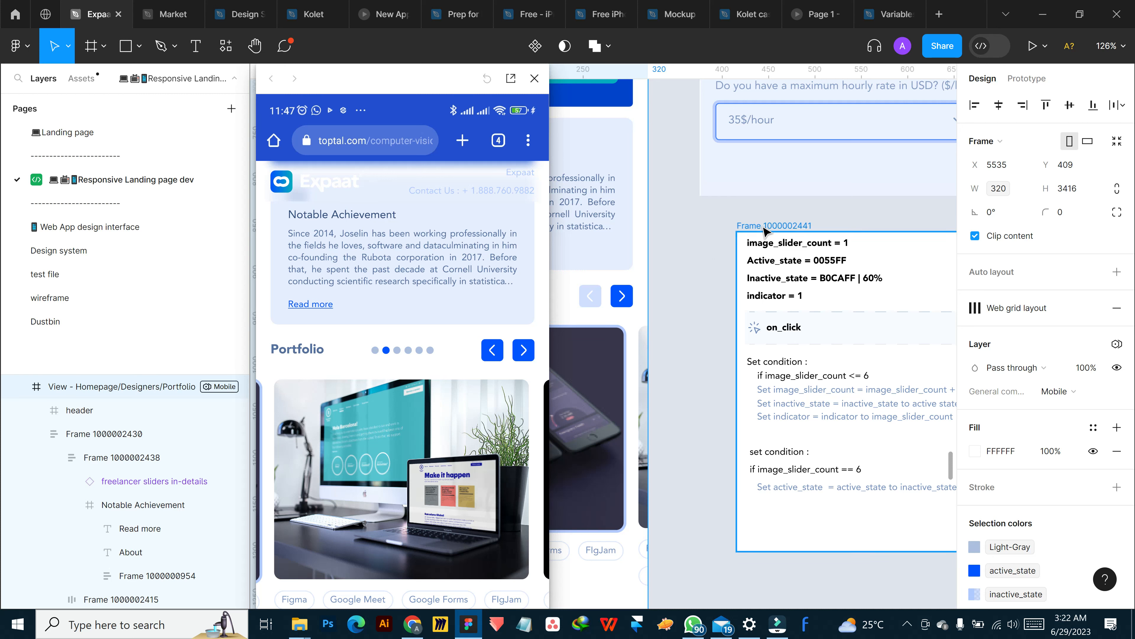
Open the tap interaction of the Portfolio slider's next arrow and collapse its scroll action and both conditionals
{"action": "left_click", "coordinate": [677, 236]}
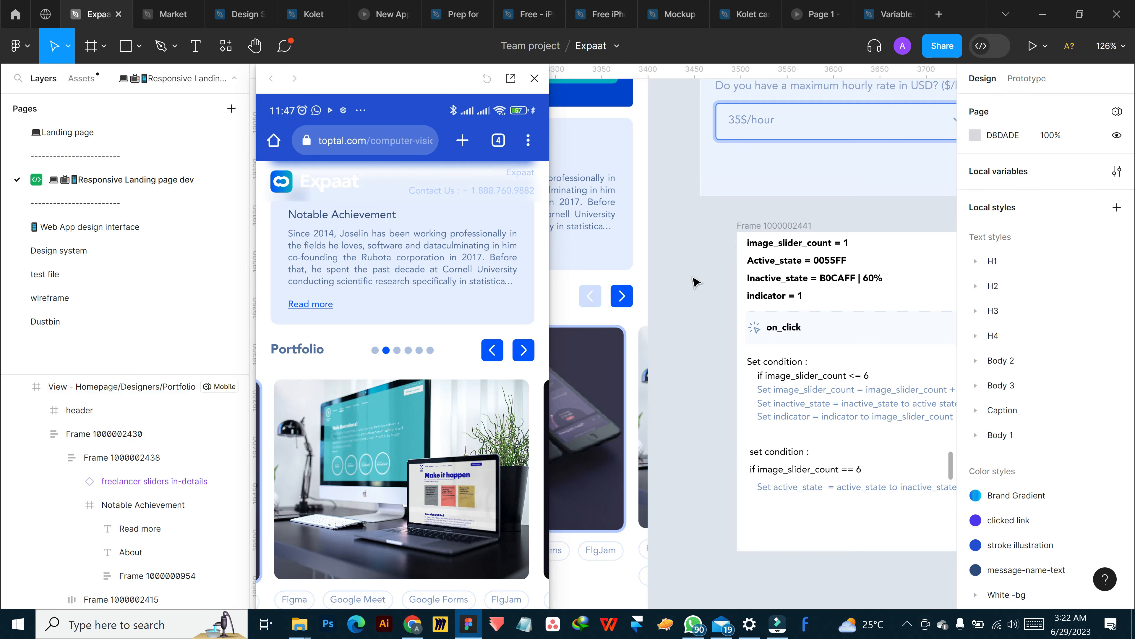
{"action": "left_click", "coordinate": [619, 298]}
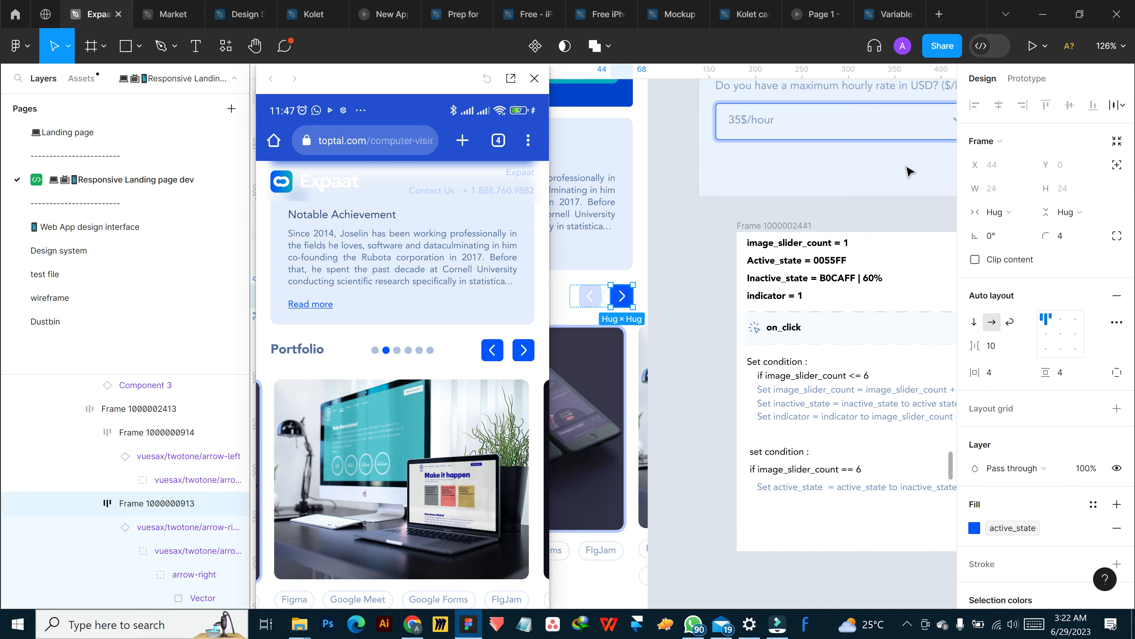
{"action": "left_click", "coordinate": [1026, 79]}
{"action": "left_click", "coordinate": [707, 312]}
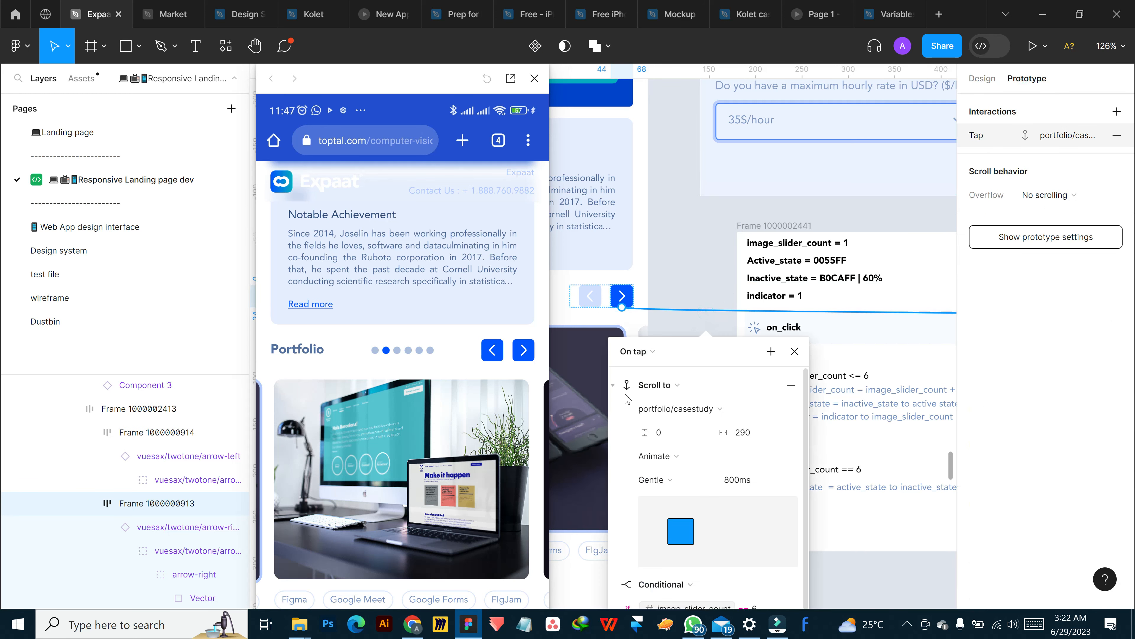
{"action": "left_click", "coordinate": [613, 386]}
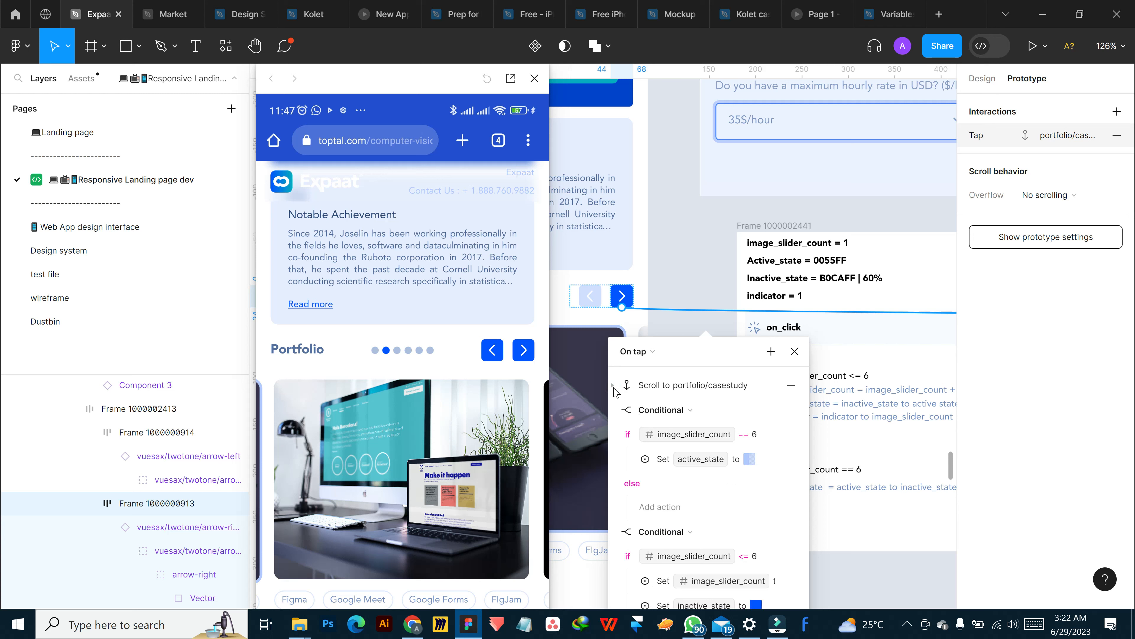
{"action": "left_click", "coordinate": [613, 386]}
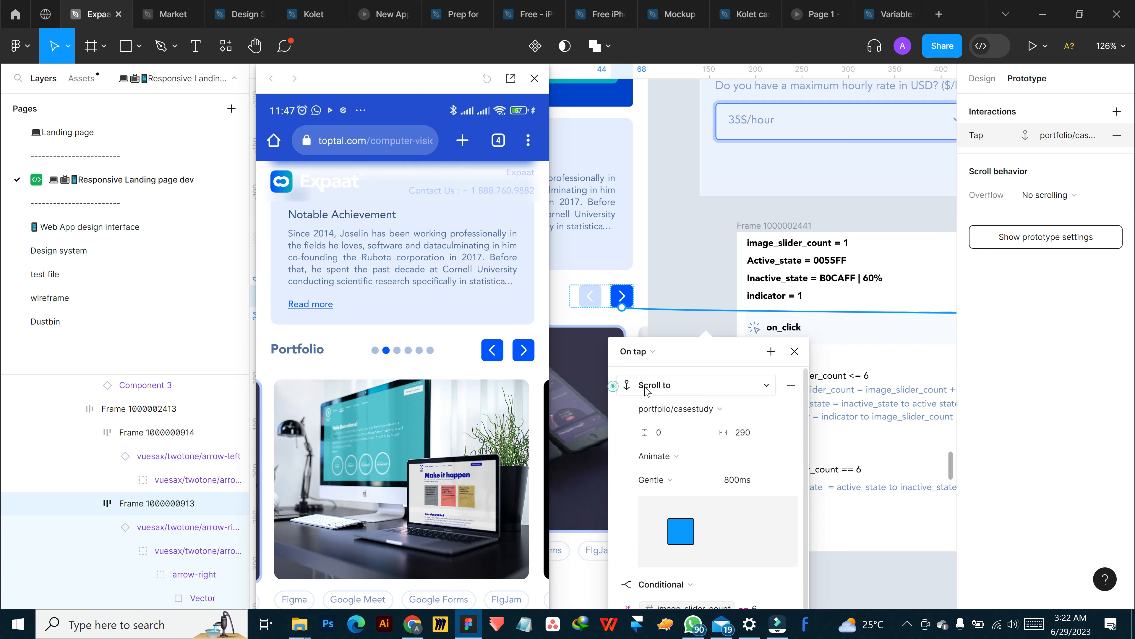
{"action": "left_click", "coordinate": [612, 386]}
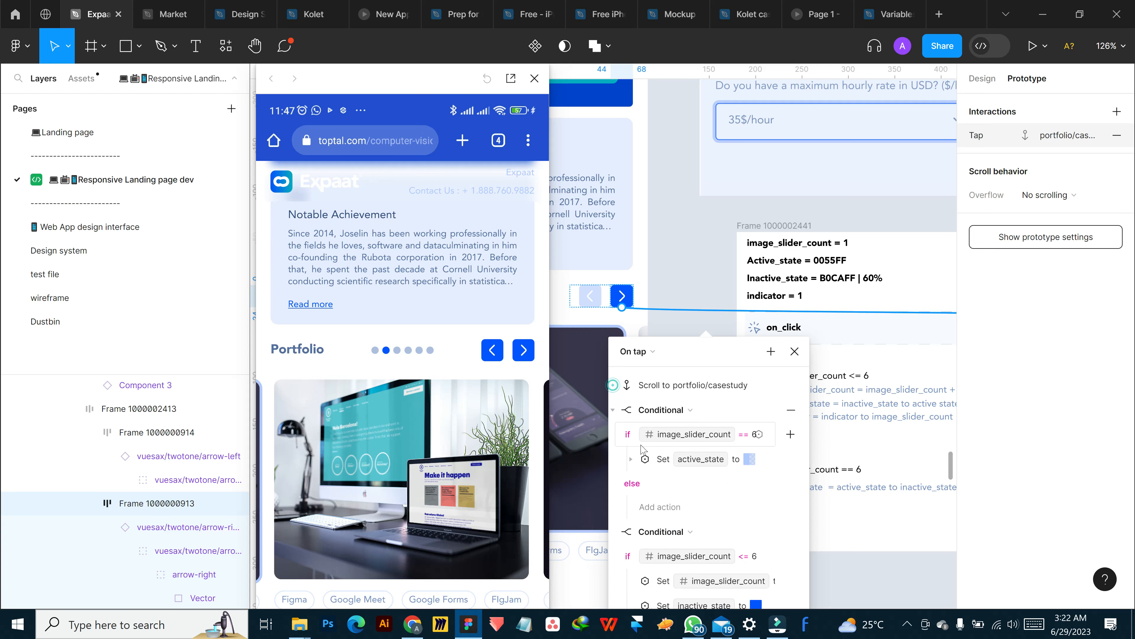
{"action": "left_click", "coordinate": [614, 411]}
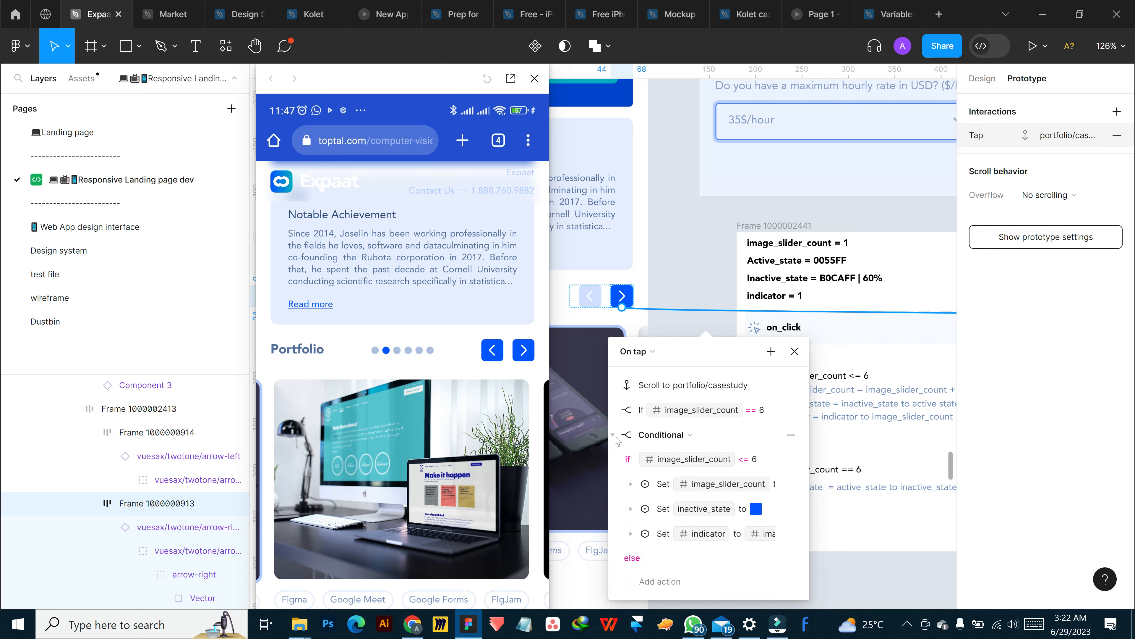
{"action": "left_click", "coordinate": [613, 435]}
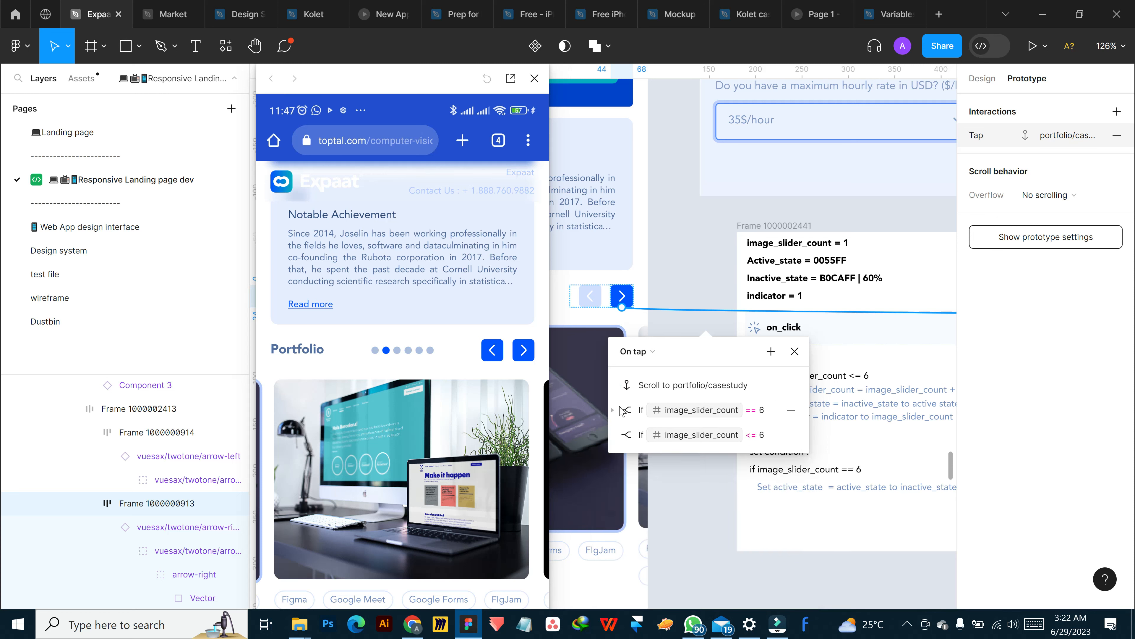
Reorder the tap actions as the image_slider_count <= 6 conditional, the scroll to portfolio/casestudy, and the == 6 conditional
{"action": "left_click_drag", "start_coordinate": [620, 411], "coordinate": [645, 451]}
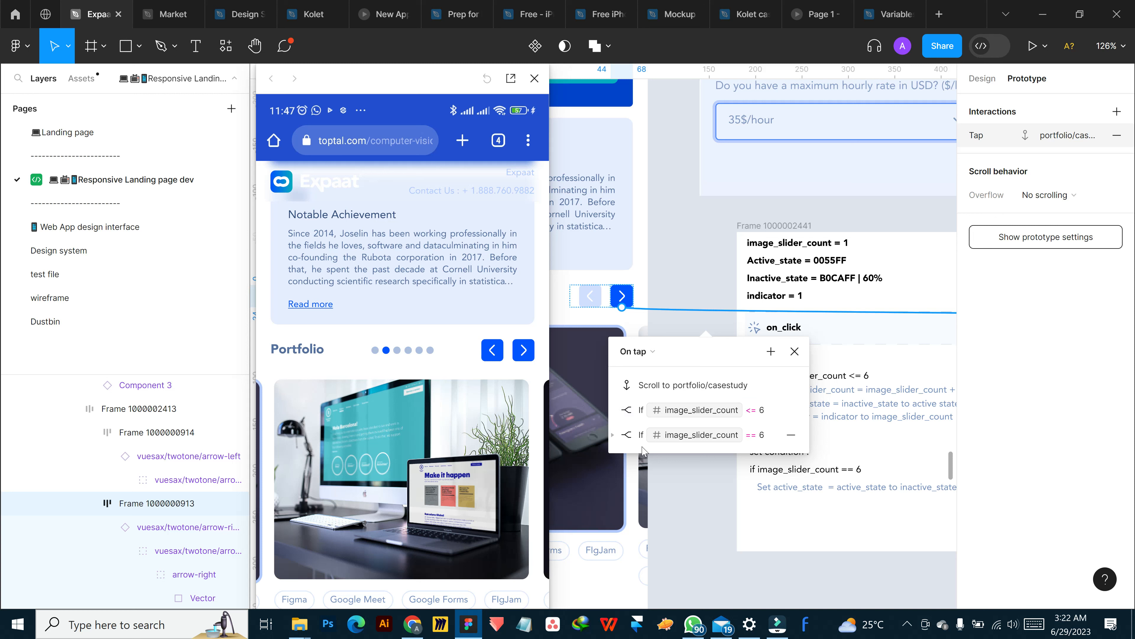
{"action": "left_click", "coordinate": [632, 411]}
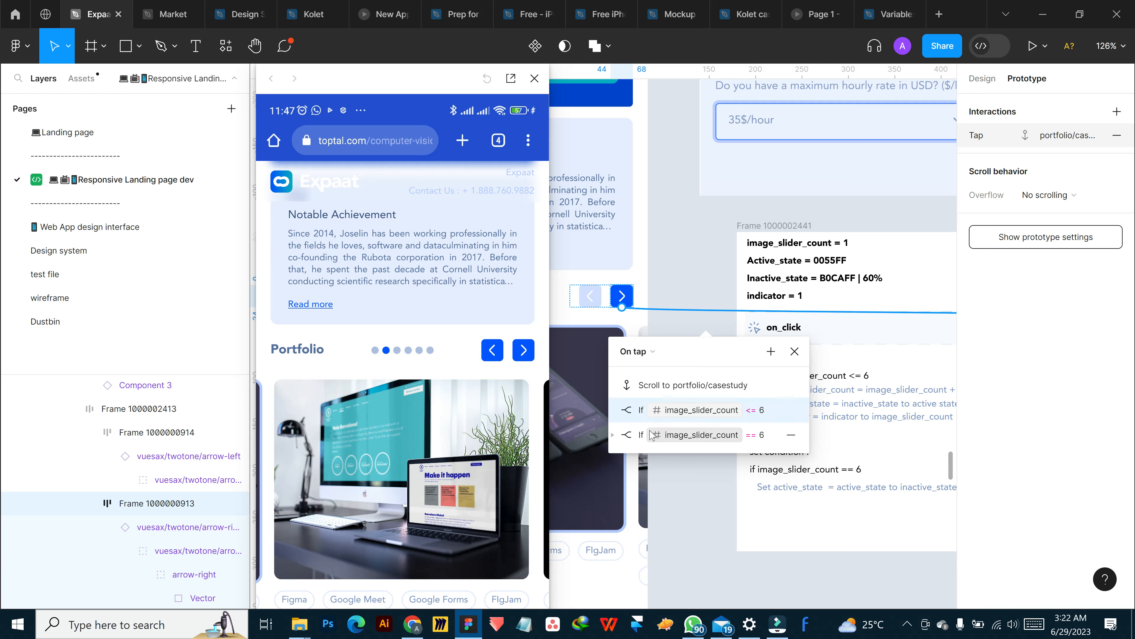
{"action": "left_click_drag", "start_coordinate": [648, 399], "coordinate": [644, 373]}
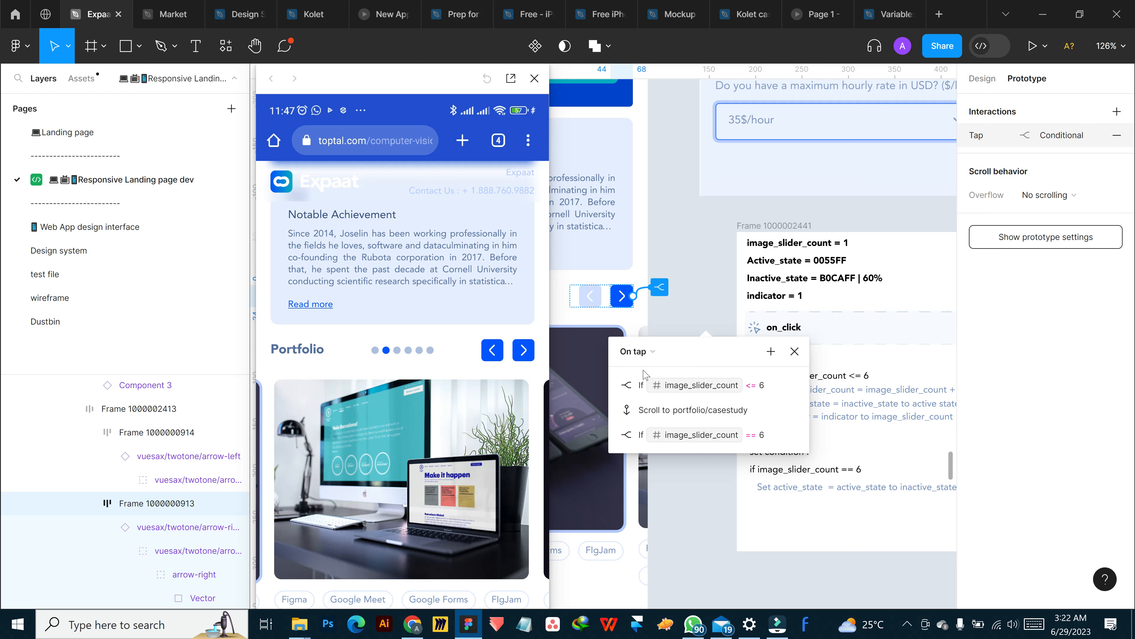
{"action": "left_click", "coordinate": [655, 415]}
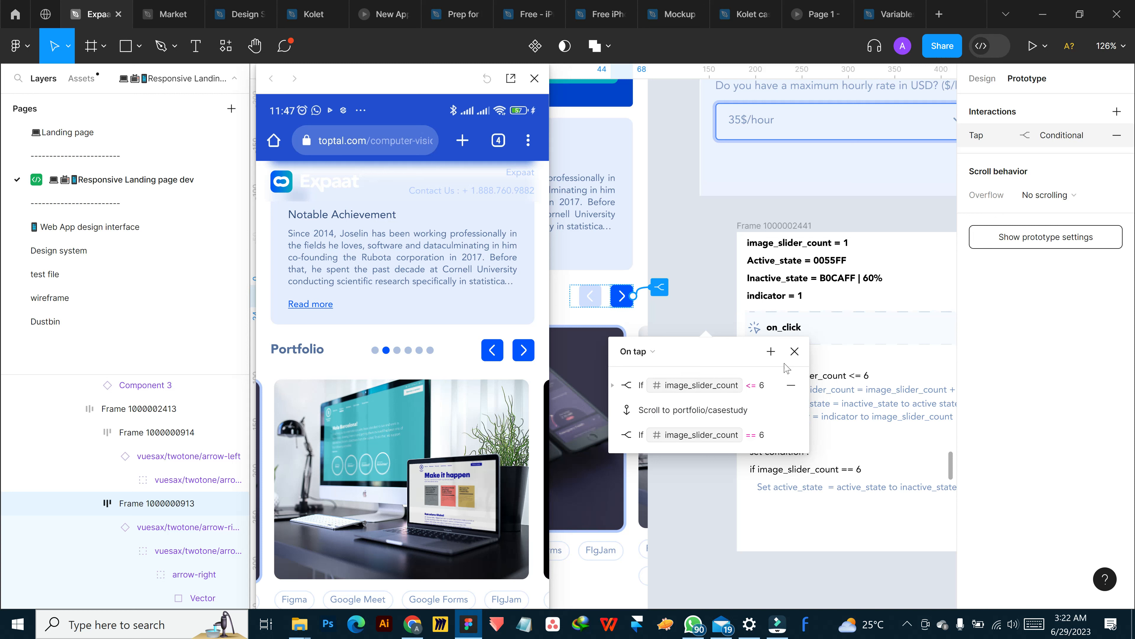
{"action": "left_click", "coordinate": [794, 351]}
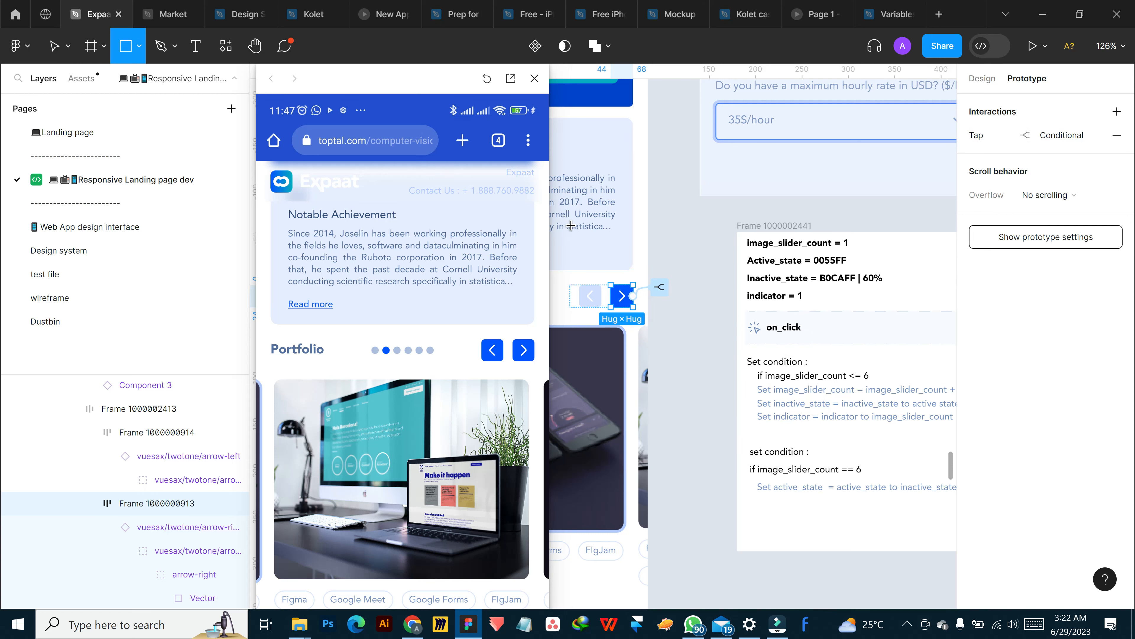
Restart the prototype preview and test the reordered logic by advancing the Portfolio slider to its last indicator dot
{"action": "key", "text": "r"}
{"action": "left_click", "coordinate": [384, 85]}
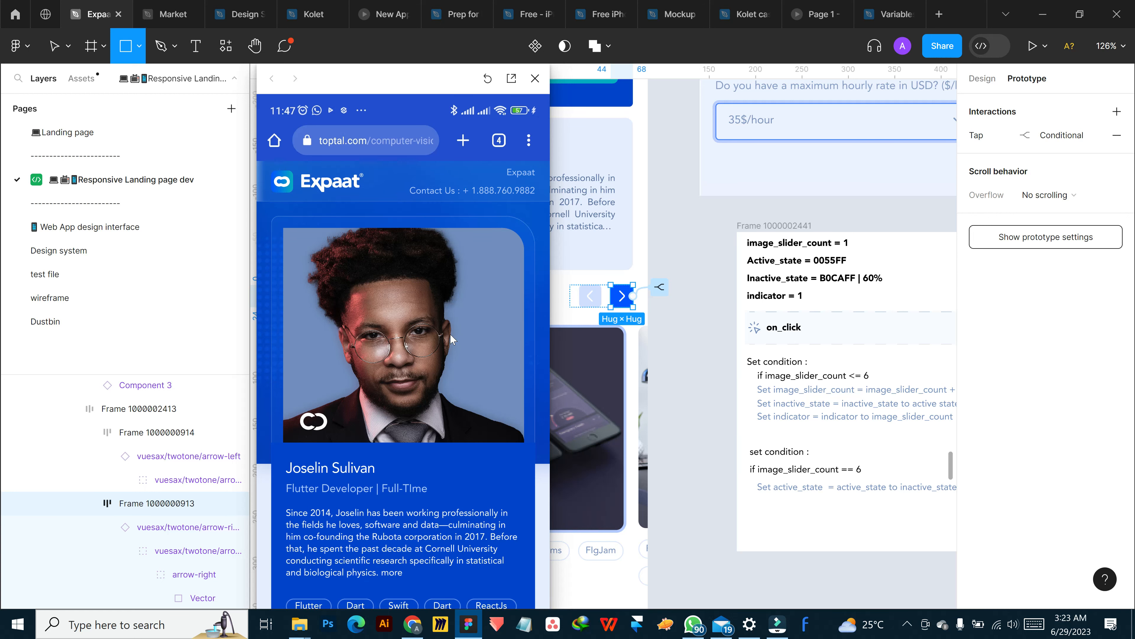
{"action": "scroll", "coordinate": [447, 273], "scroll_direction": "down", "scroll_amount": 8}
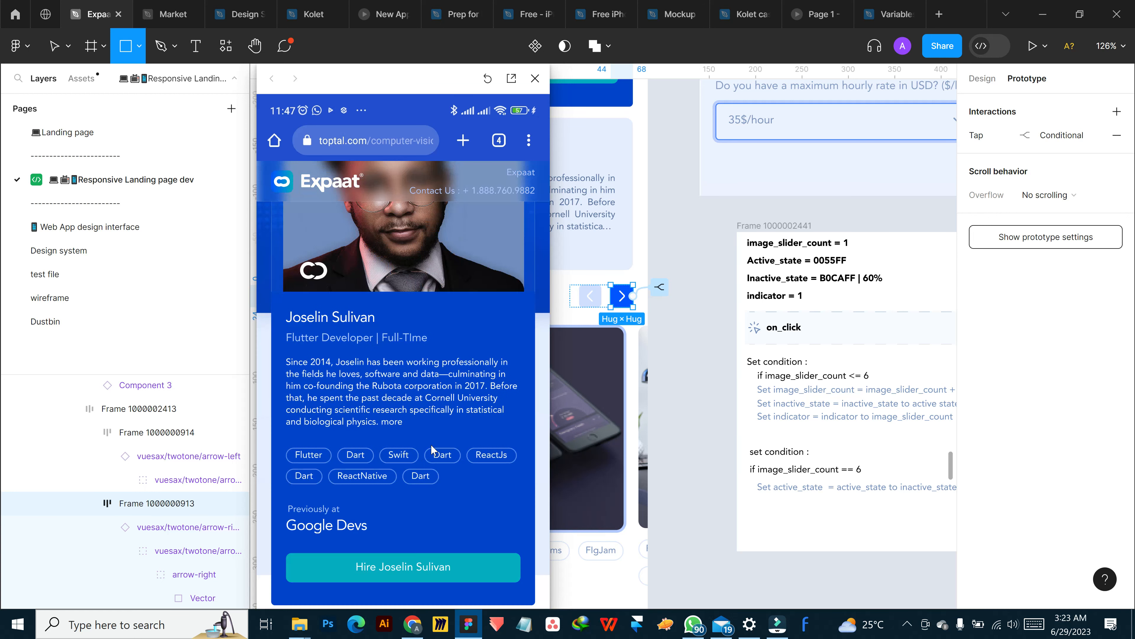
{"action": "scroll", "coordinate": [447, 400], "scroll_direction": "down", "scroll_amount": 5}
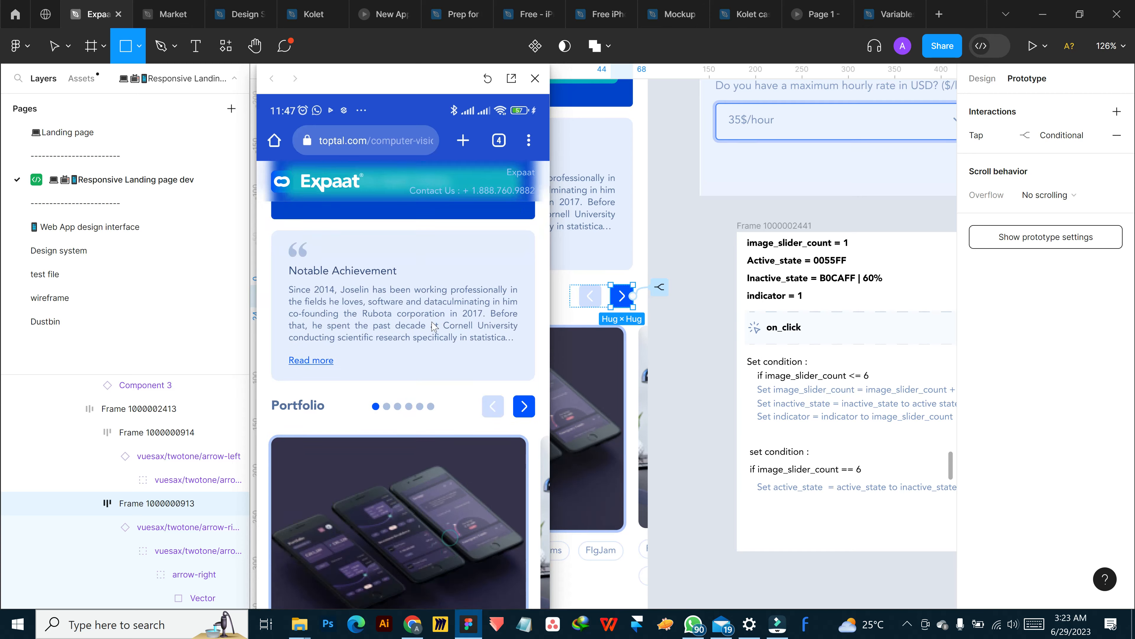
{"action": "left_click", "coordinate": [523, 369]}
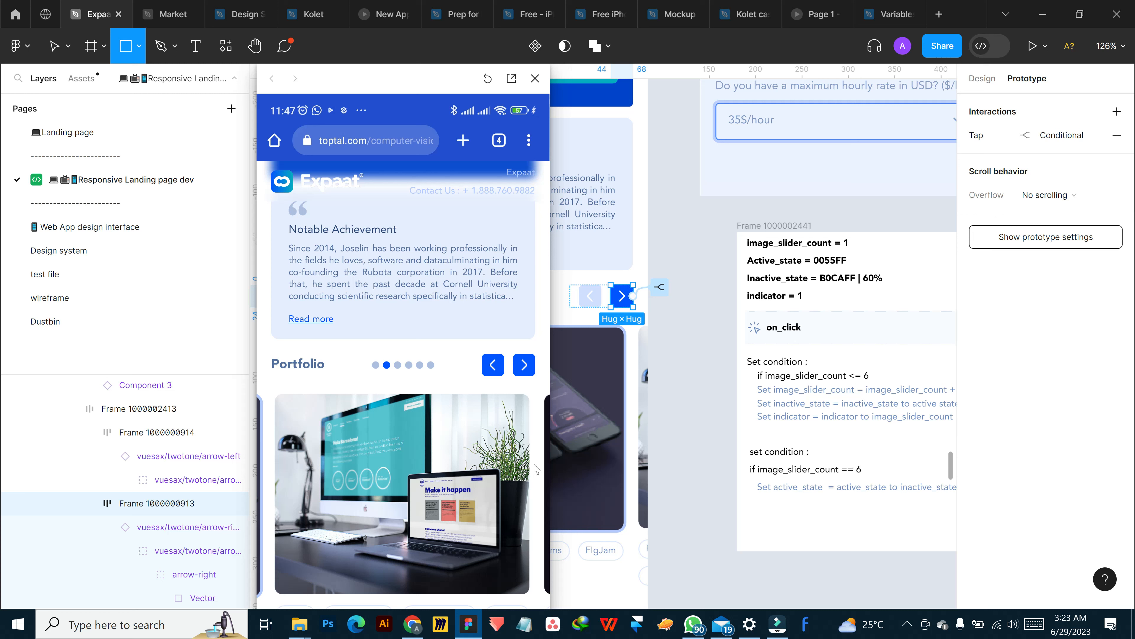
{"action": "left_click", "coordinate": [525, 370]}
{"action": "left_click", "coordinate": [526, 367]}
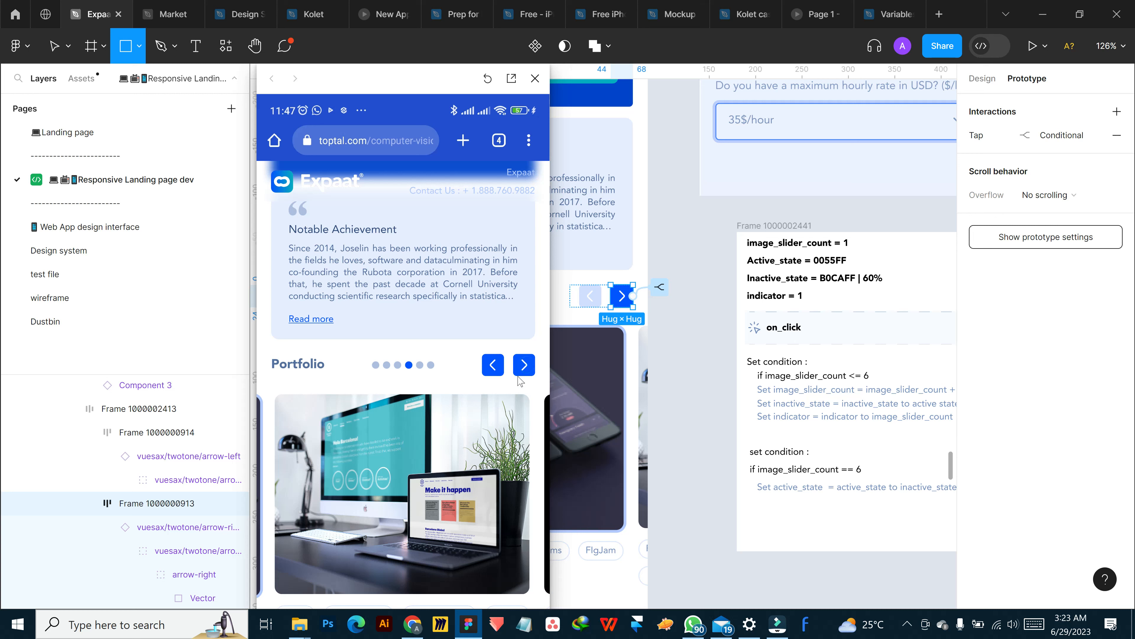
{"action": "left_click", "coordinate": [524, 368]}
{"action": "left_click", "coordinate": [523, 369]}
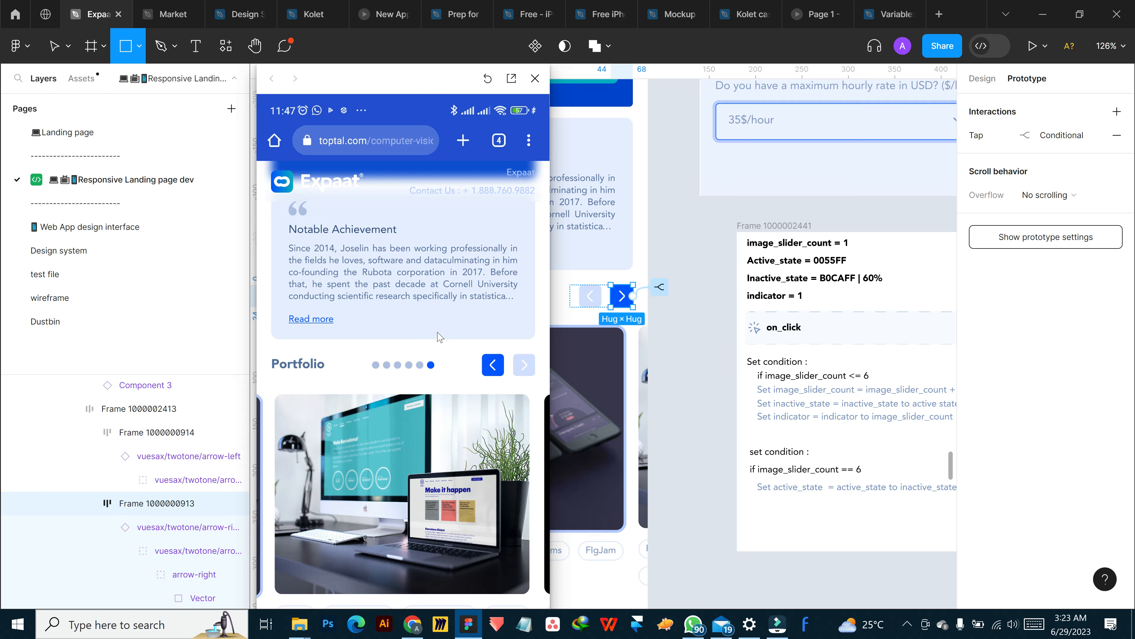
Restart the preview again and advance the Portfolio slider repeatedly to recheck the next arrow's state at the sixth dot
{"action": "key", "text": "r"}
{"action": "scroll", "coordinate": [455, 380], "scroll_direction": "down", "scroll_amount": 12}
{"action": "scroll", "coordinate": [455, 379], "scroll_direction": "up", "scroll_amount": 2}
{"action": "scroll", "coordinate": [465, 363], "scroll_direction": "up", "scroll_amount": 3}
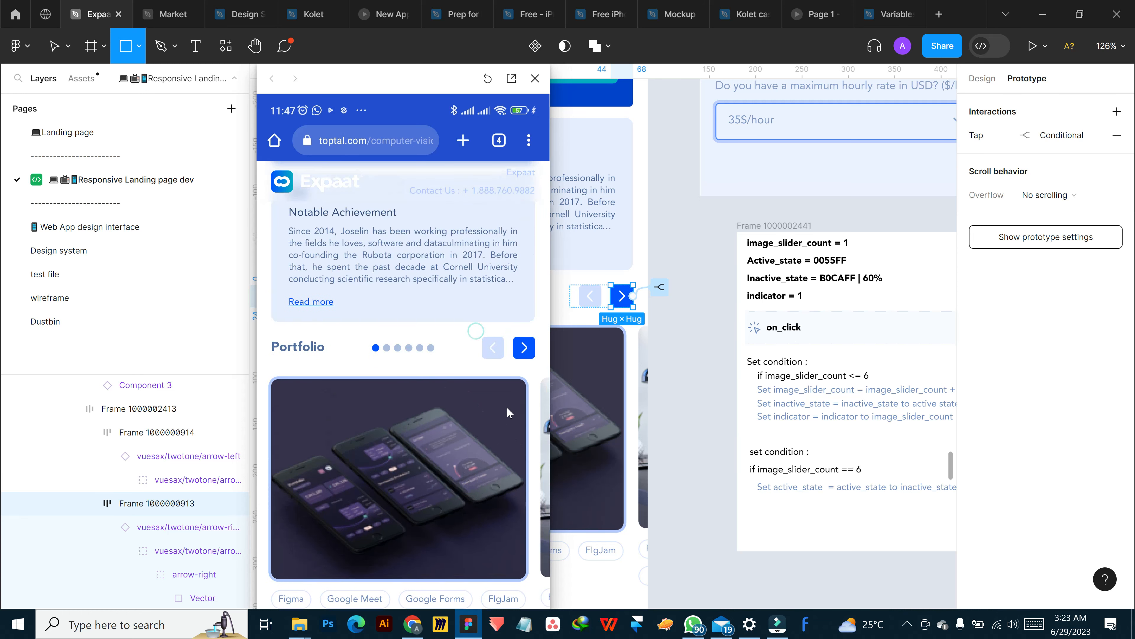
{"action": "left_click", "coordinate": [525, 349]}
{"action": "left_click", "coordinate": [526, 348]}
{"action": "left_click", "coordinate": [526, 348]}
{"action": "left_click", "coordinate": [526, 348]}
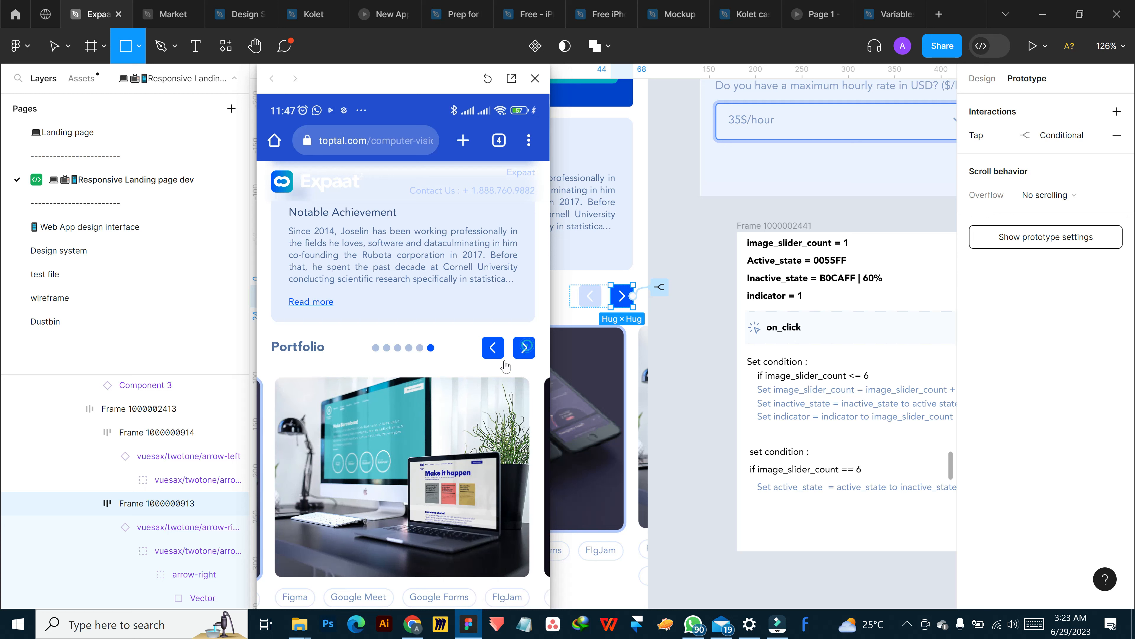
Tap the Portfolio slider's next arrow again at the sixth dot to check when it turns inactive
{"action": "left_click", "coordinate": [525, 348]}
{"action": "left_click", "coordinate": [527, 352]}
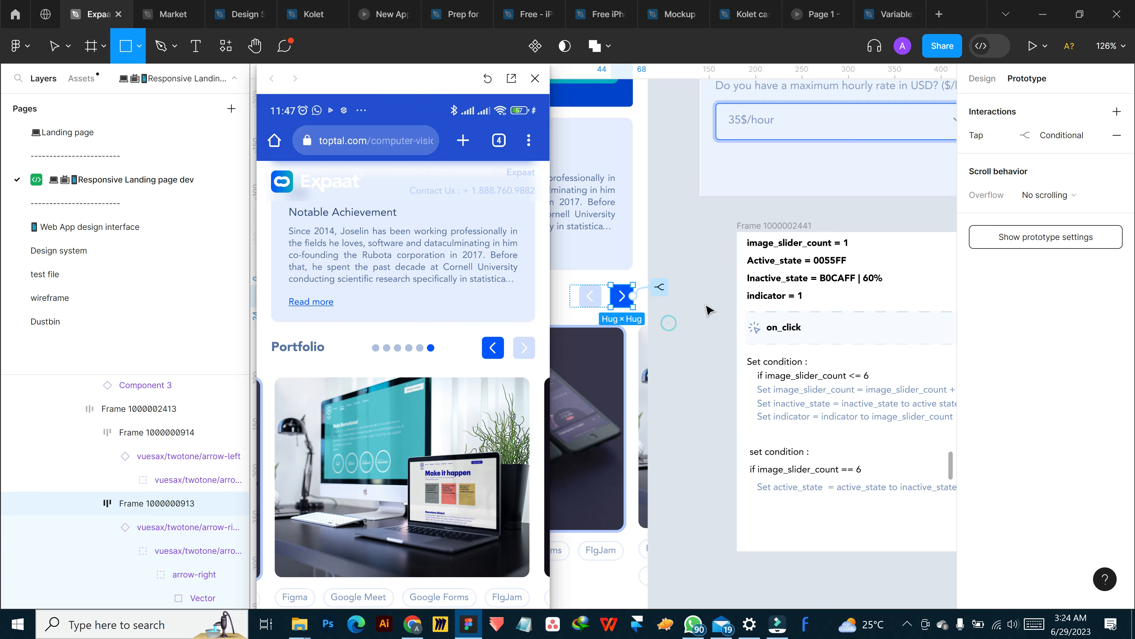
Reopen the next arrow's tap interaction, collapse its three actions, and move the image_slider_count == 6 conditional above the scroll to portfolio/casestudy
{"action": "left_click", "coordinate": [669, 322]}
{"action": "left_click", "coordinate": [692, 253]}
{"action": "key", "text": "ctrl+z"}
{"action": "key", "text": "ctrl+z"}
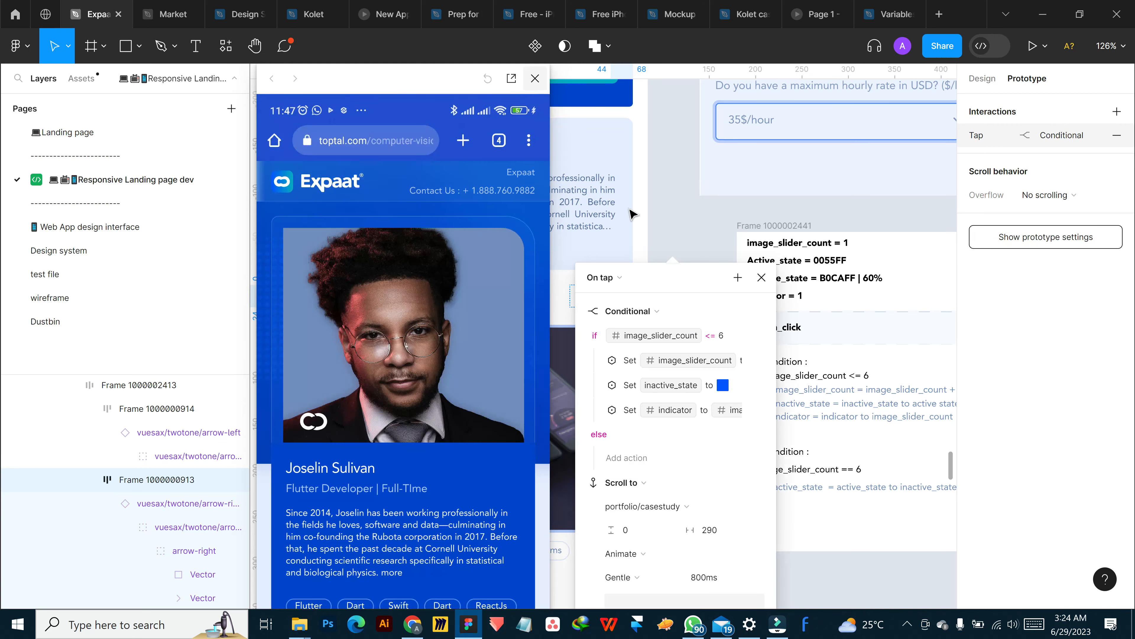
{"action": "scroll", "coordinate": [519, 420], "scroll_direction": "down", "scroll_amount": 5}
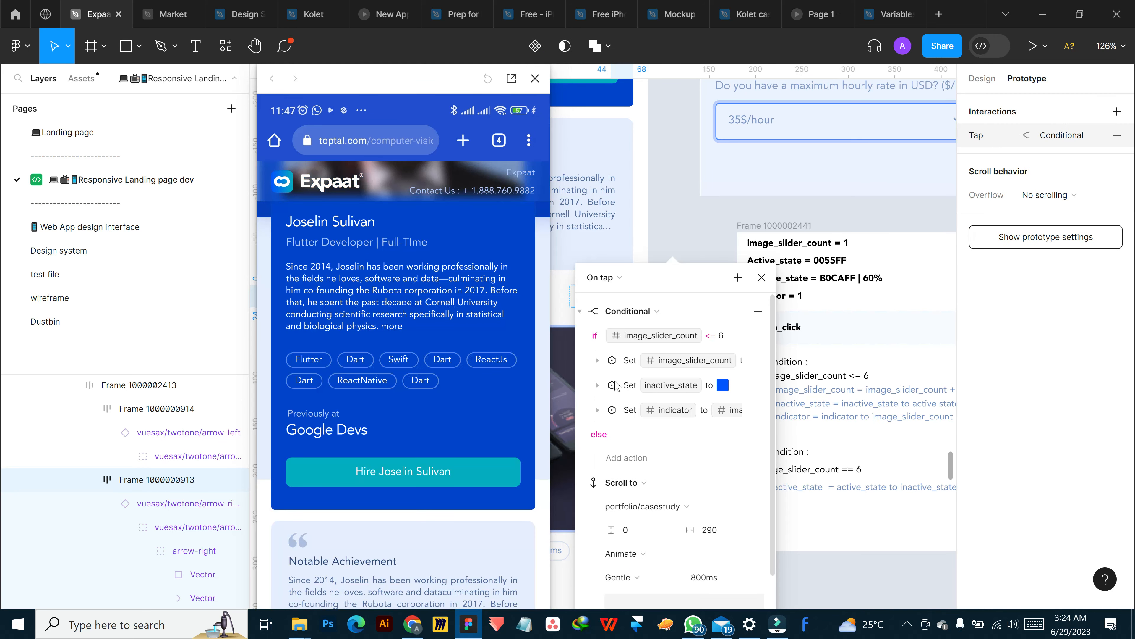
{"action": "left_click", "coordinate": [579, 311]}
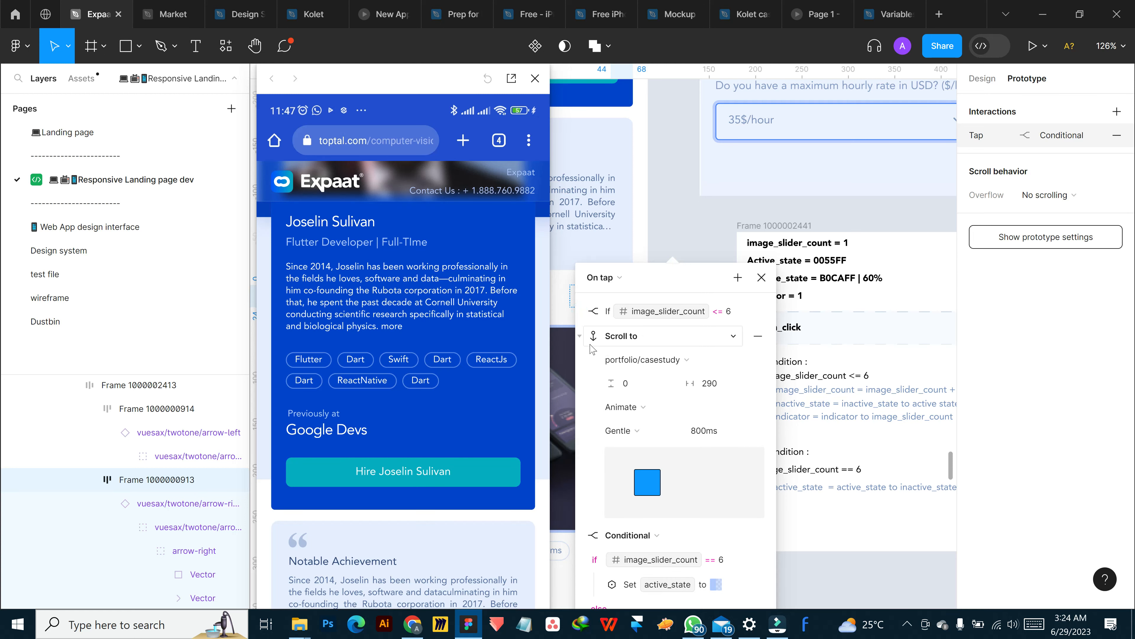
{"action": "left_click", "coordinate": [580, 337]}
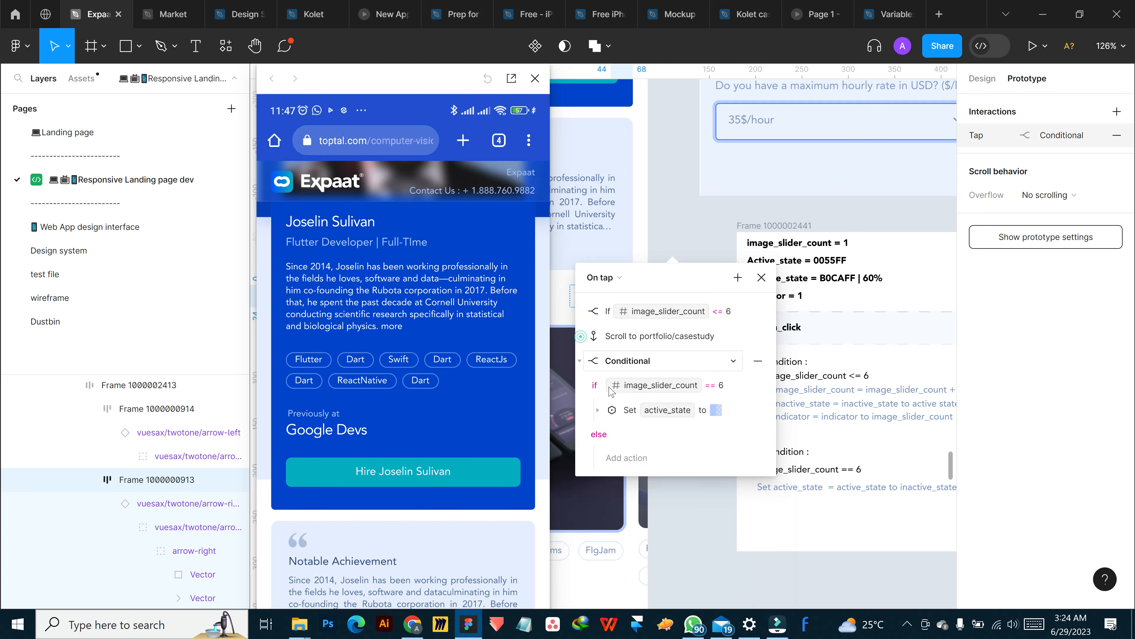
{"action": "left_click", "coordinate": [579, 360]}
{"action": "left_click_drag", "start_coordinate": [735, 360], "coordinate": [719, 318]}
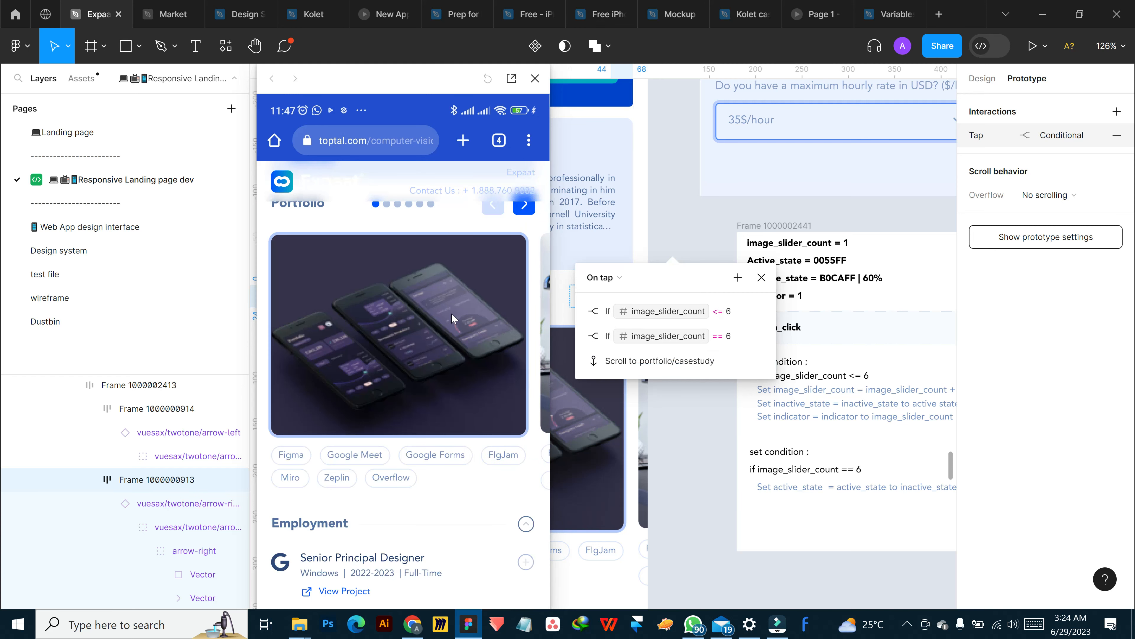
Test the new action order in the preview by advancing the Portfolio slider from the first dot to the last
{"action": "scroll", "coordinate": [464, 306], "scroll_direction": "up", "scroll_amount": 4}
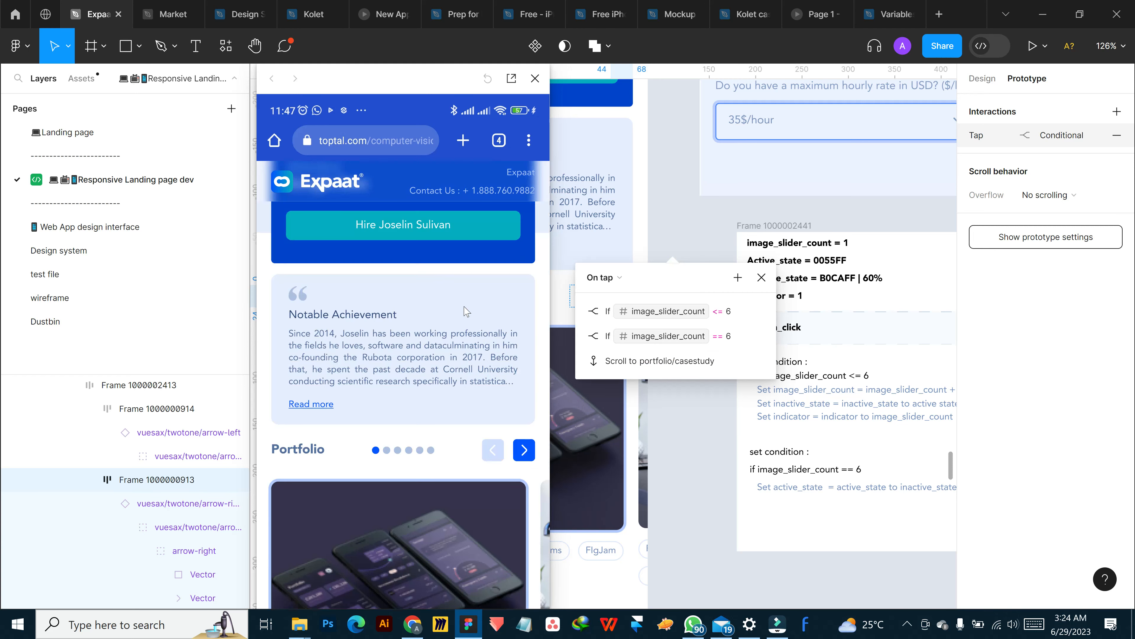
{"action": "left_click", "coordinate": [526, 452]}
{"action": "left_click", "coordinate": [526, 452]}
{"action": "left_click", "coordinate": [527, 453]}
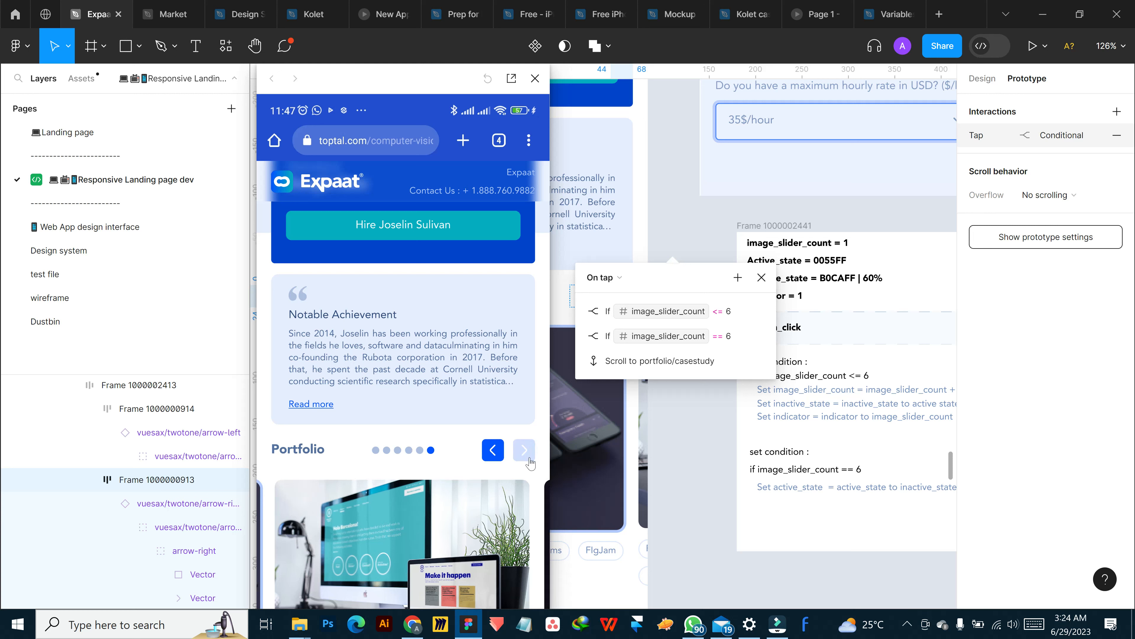
Try to multiply the portfolio/casestudy scroll action's horizontal offset of 290 by an image_ variable, undo the entry, and close the interaction
{"action": "left_click", "coordinate": [628, 367]}
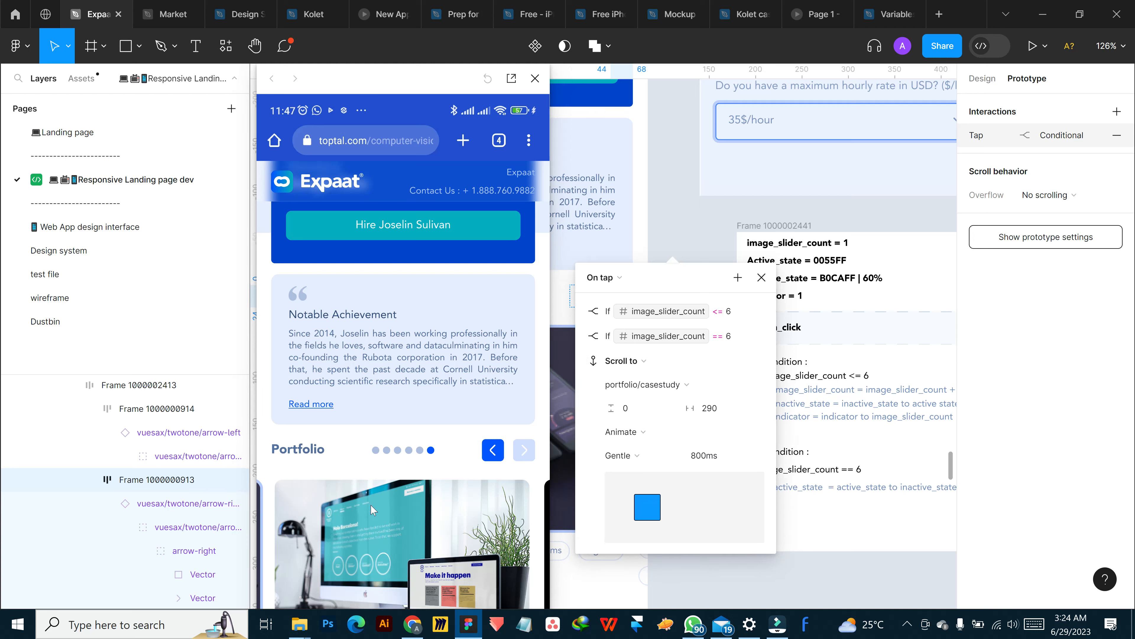
{"action": "scroll", "coordinate": [408, 482], "scroll_direction": "down", "scroll_amount": 4}
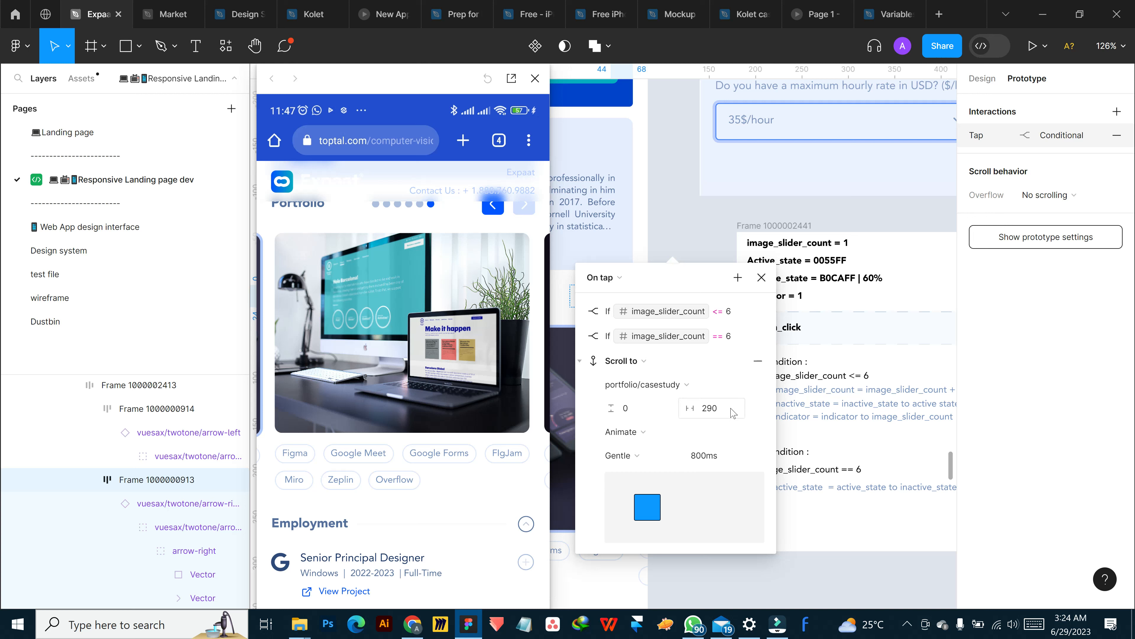
{"action": "left_click", "coordinate": [733, 412]}
{"action": "type", "text": "image_"}
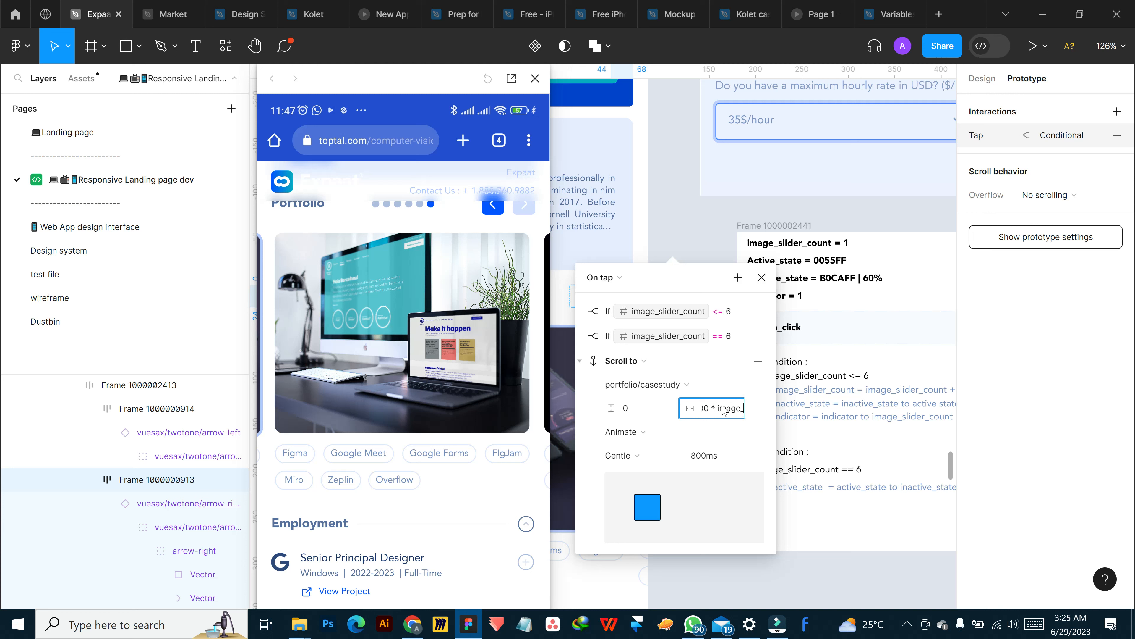
{"action": "key", "text": "ctrl+z"}
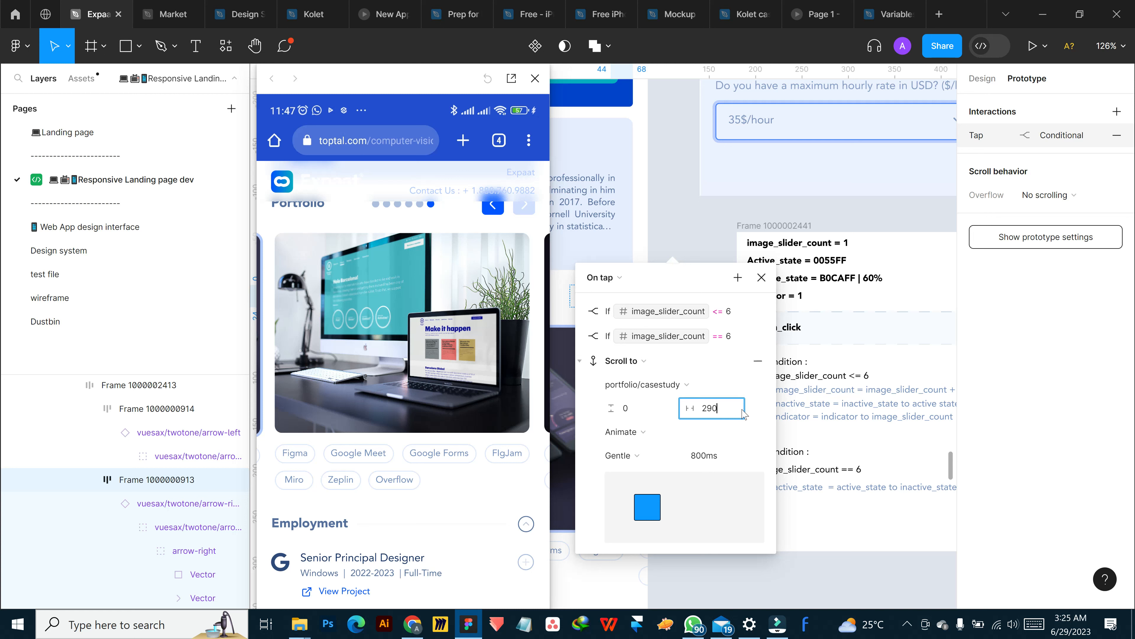
{"action": "left_click", "coordinate": [761, 285]}
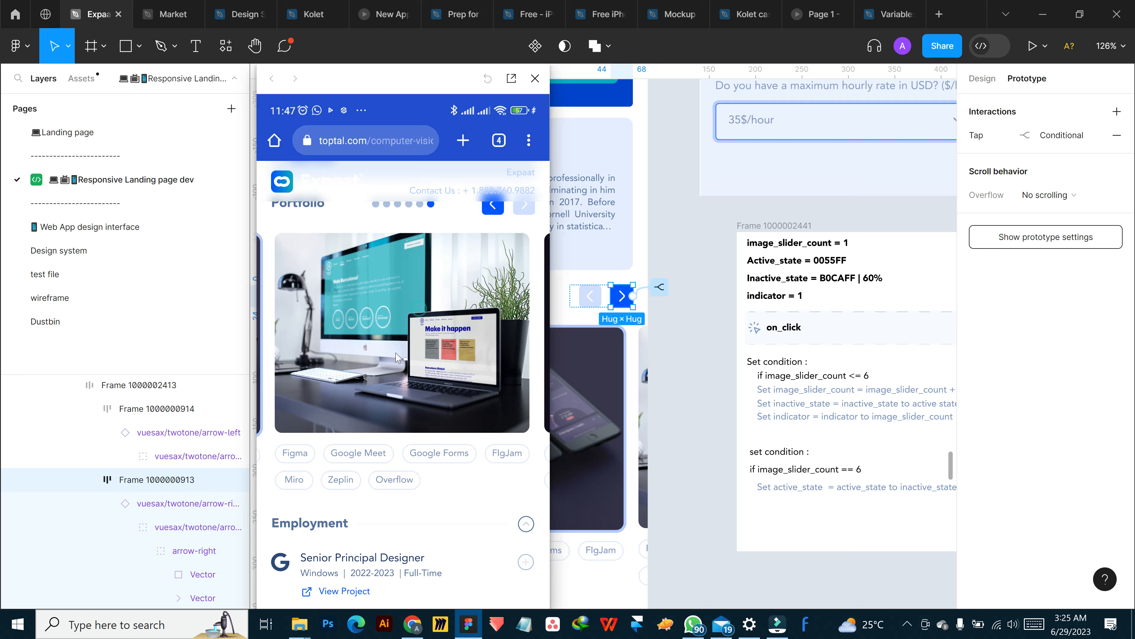
{"action": "scroll", "coordinate": [368, 432], "scroll_direction": "up", "scroll_amount": 2}
{"action": "scroll", "coordinate": [368, 432], "scroll_direction": "up", "scroll_amount": 3}
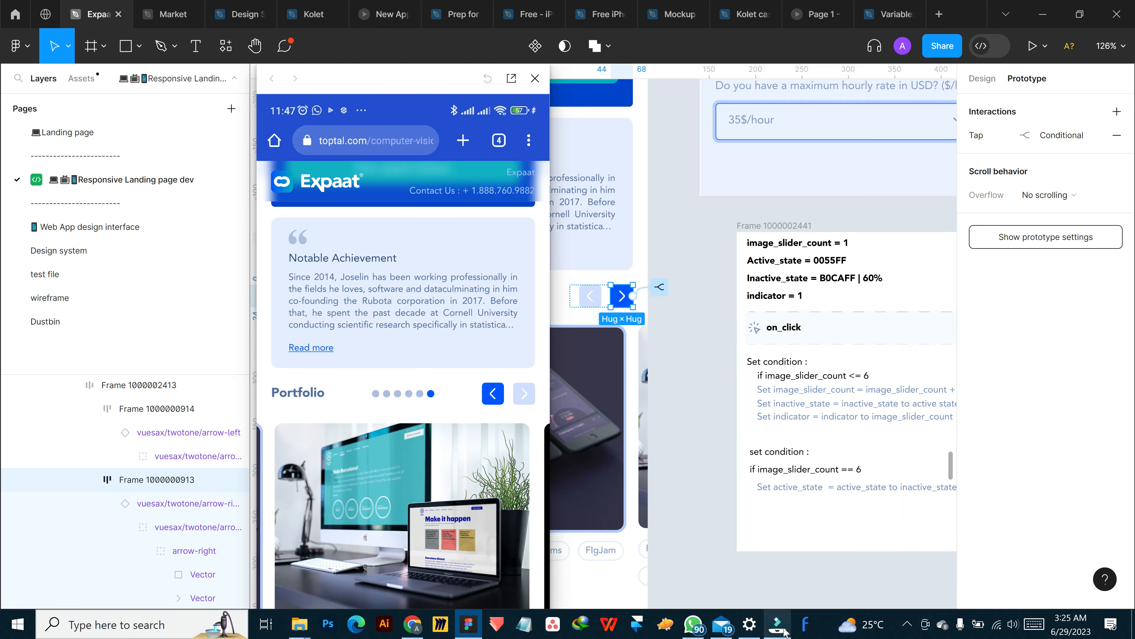
{"action": "mouse_move", "coordinate": [785, 631]}
{"action": "scroll", "coordinate": [419, 520], "scroll_direction": "up", "scroll_amount": 5}
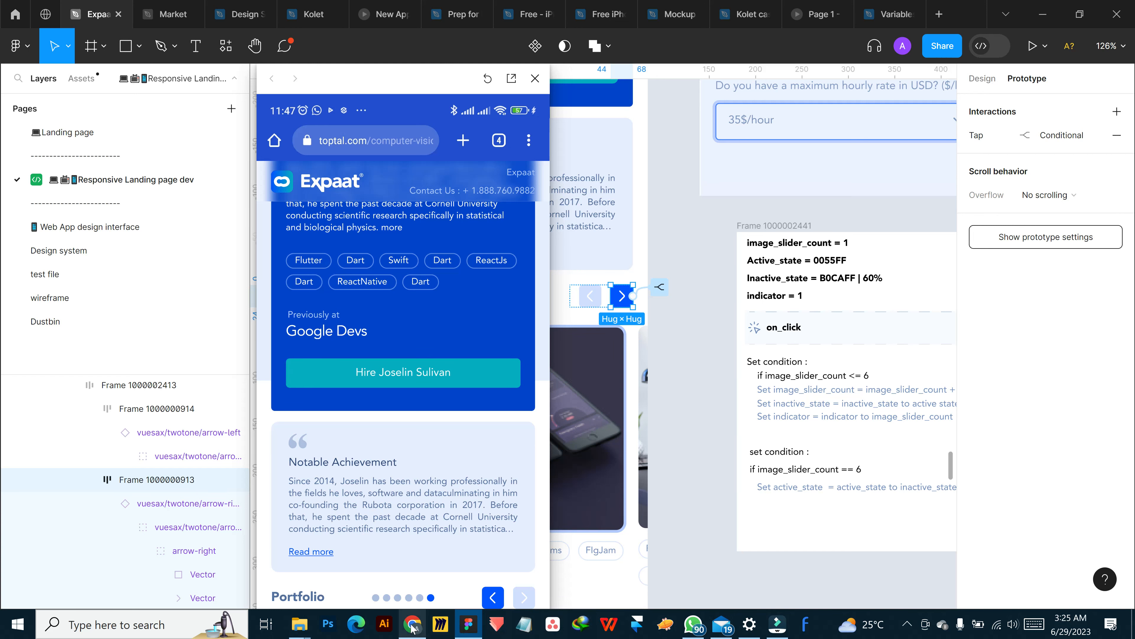
{"action": "mouse_move", "coordinate": [413, 628]}
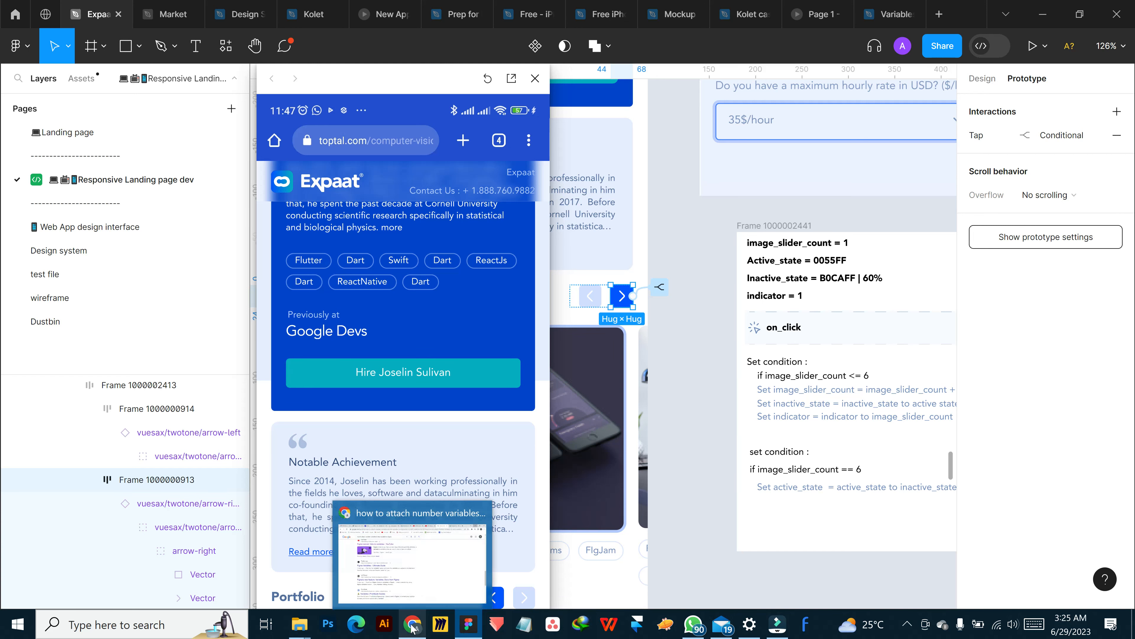
{"action": "left_click", "coordinate": [963, 627]}
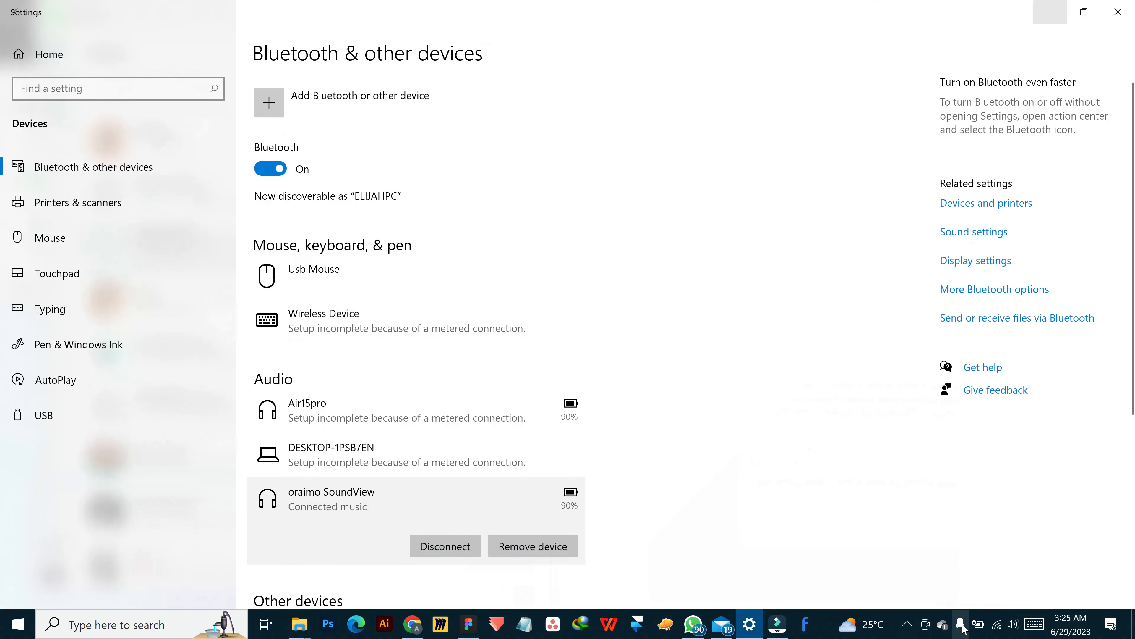
{"action": "left_click", "coordinate": [915, 627]}
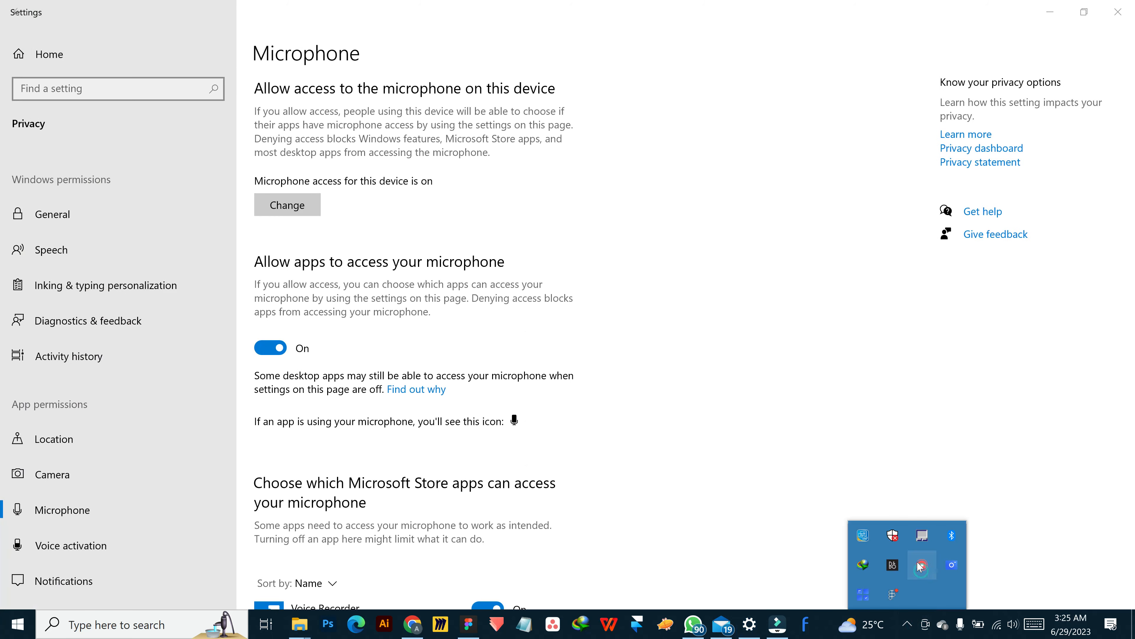
{"action": "right_click", "coordinate": [922, 565]}
{"action": "left_click", "coordinate": [955, 589]}
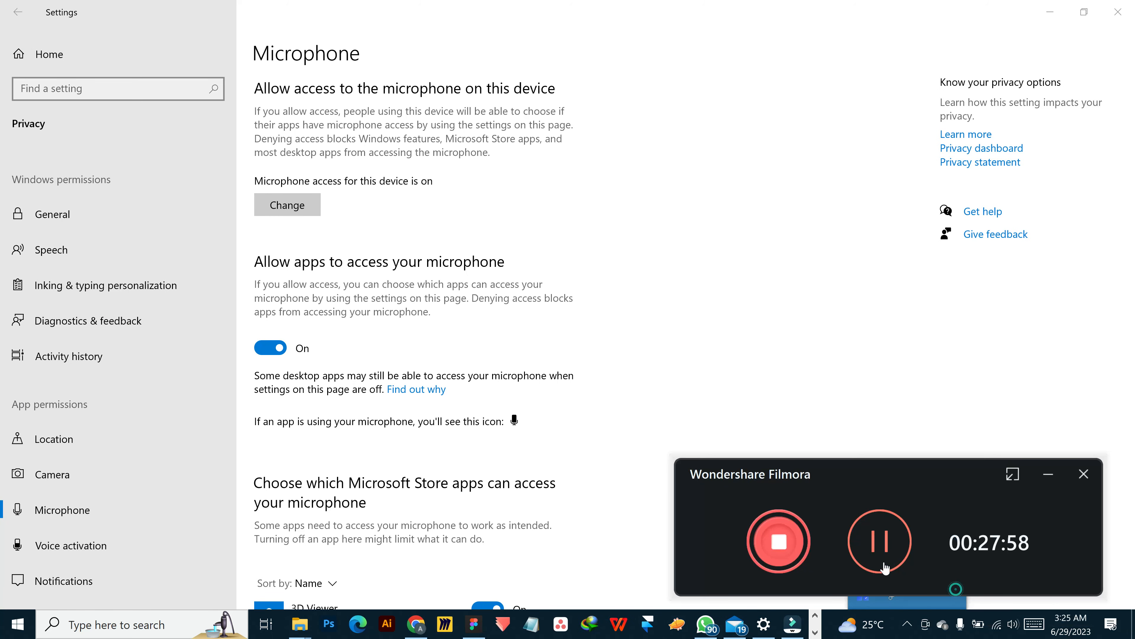